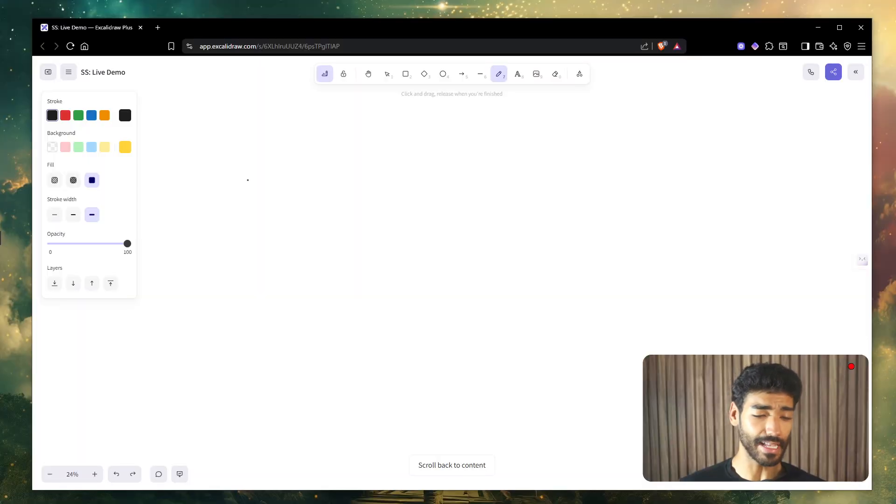
# - Handwrite '1. R.F. companies -> Apollo' with the pencil tool
pyautogui.moveTo(247, 181)
pyautogui.mouseDown()
pyautogui.moveTo(278, 185)
pyautogui.moveTo(303, 171)
pyautogui.moveTo(310, 179)
pyautogui.mouseUp()
pyautogui.moveTo(318, 182); pyautogui.dragTo(333, 184)
pyautogui.moveTo(333, 163)
pyautogui.mouseDown()
pyautogui.moveTo(349, 163)
pyautogui.moveTo(347, 177)
pyautogui.moveTo(401, 167)
pyautogui.mouseUp()
pyautogui.click(358, 180)
pyautogui.moveTo(479, 172)
pyautogui.mouseDown()
pyautogui.moveTo(551, 176)
pyautogui.moveTo(617, 166)
pyautogui.moveTo(622, 156)
pyautogui.mouseUp()
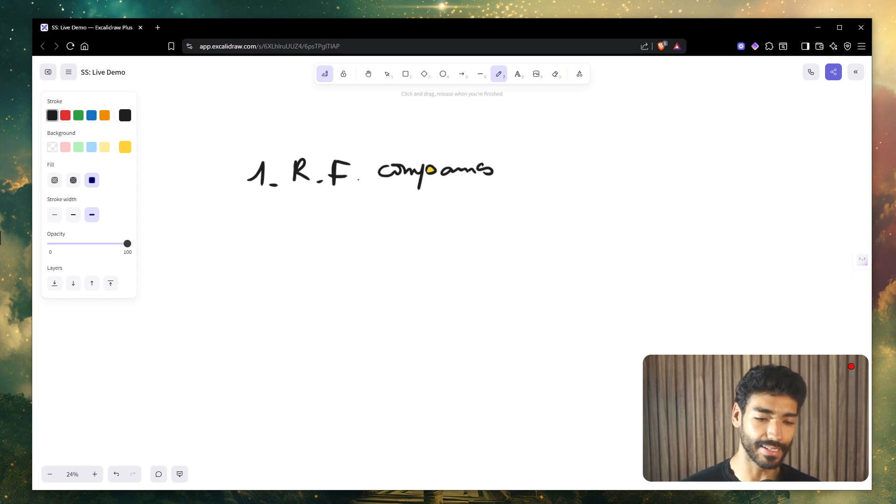
pyautogui.moveTo(629, 156)
pyautogui.mouseDown()
pyautogui.moveTo(626, 182)
pyautogui.moveTo(645, 154)
pyautogui.moveTo(673, 153)
pyautogui.moveTo(686, 170)
pyautogui.moveTo(709, 163)
pyautogui.mouseUp()
# - Handwrite '2. VP sales, CRO...' beneath the first line
pyautogui.scroll(-1, 478, 157)
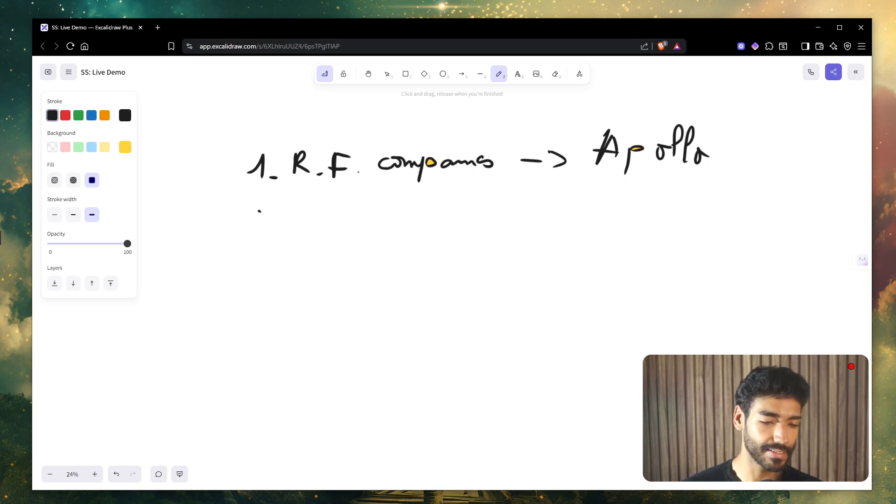
pyautogui.moveTo(258, 208)
pyautogui.mouseDown()
pyautogui.moveTo(255, 230)
pyautogui.moveTo(282, 228)
pyautogui.mouseUp()
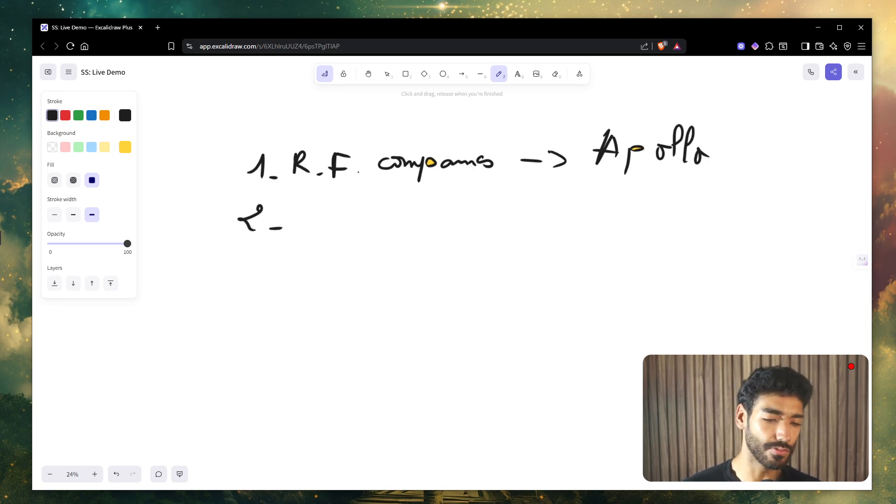
pyautogui.moveTo(322, 196)
pyautogui.mouseDown()
pyautogui.moveTo(331, 227)
pyautogui.moveTo(339, 202)
pyautogui.moveTo(359, 228)
pyautogui.mouseUp()
pyautogui.moveTo(362, 205)
pyautogui.mouseDown()
pyautogui.moveTo(364, 216)
pyautogui.moveTo(397, 225)
pyautogui.mouseUp()
pyautogui.moveTo(420, 215); pyautogui.dragTo(422, 223)
pyautogui.moveTo(431, 191); pyautogui.dragTo(460, 219)
pyautogui.moveTo(475, 223); pyautogui.dragTo(469, 235)
pyautogui.moveTo(532, 194); pyautogui.dragTo(541, 223)
pyautogui.moveTo(555, 200)
pyautogui.mouseDown()
pyautogui.moveTo(554, 225)
pyautogui.moveTo(556, 213)
pyautogui.moveTo(570, 224)
pyautogui.mouseUp()
pyautogui.moveTo(584, 197); pyautogui.dragTo(591, 200)
pyautogui.click(608, 229)
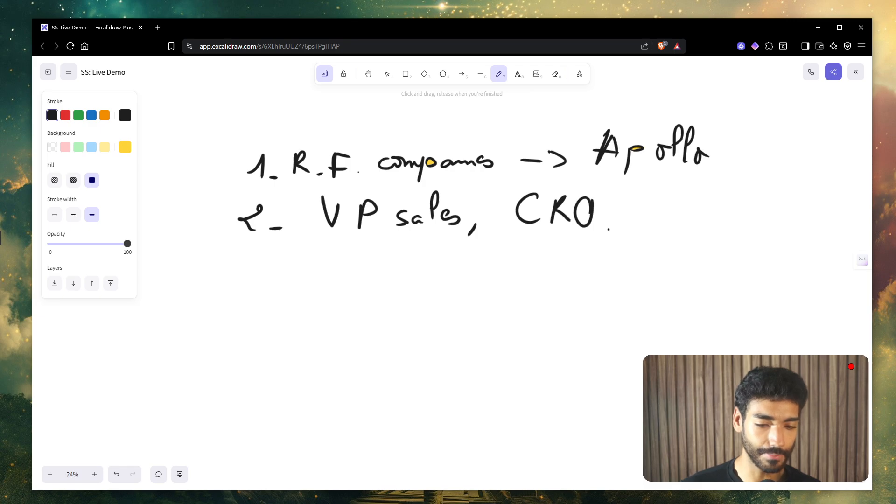
pyautogui.moveTo(637, 229); pyautogui.dragTo(643, 231)
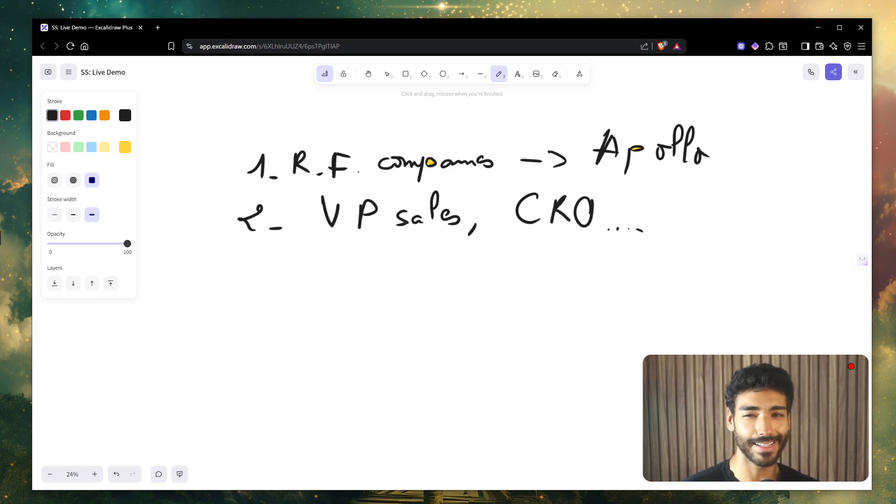
# - Draw a tall curly brace to the left of the two list items
pyautogui.rightClick(207, 230)
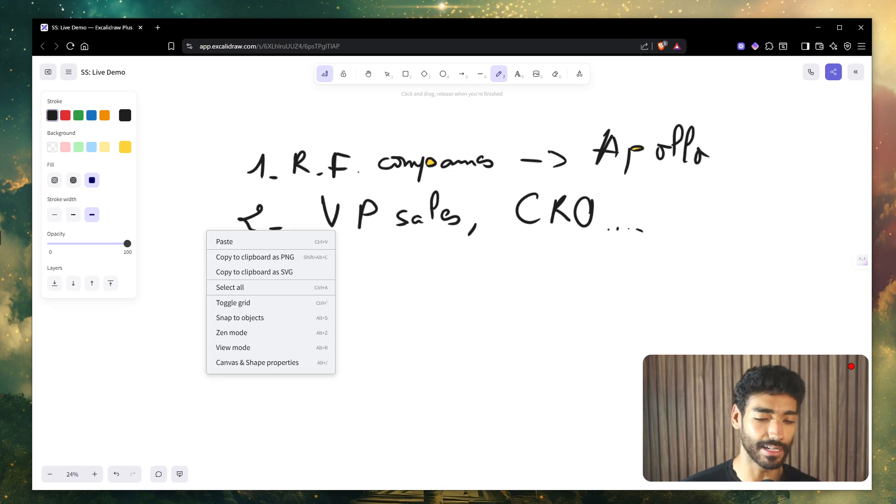
pyautogui.click(392, 281)
pyautogui.scroll(-1, 354, 288)
pyautogui.hscroll(-1, 354, 288)
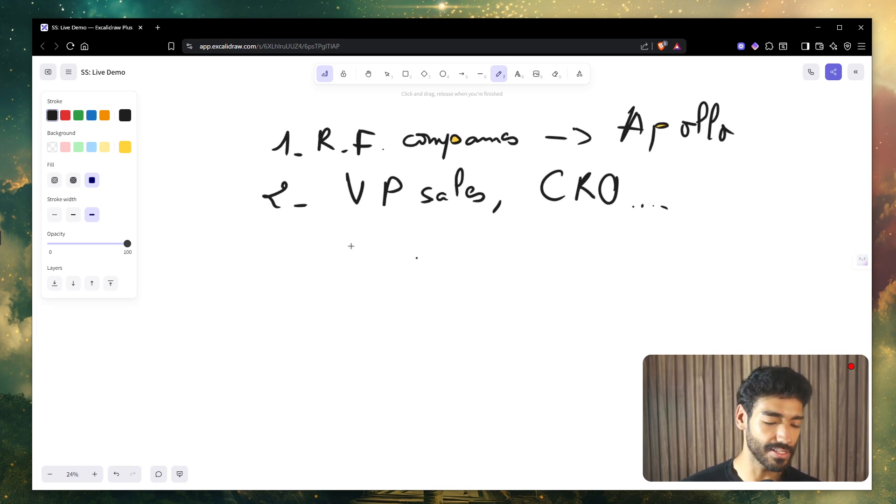
pyautogui.scroll(1, 351, 246)
pyautogui.moveTo(265, 144); pyautogui.dragTo(217, 270)
# - Handwrite '10 min' above the list
pyautogui.moveTo(393, 141)
pyautogui.mouseDown()
pyautogui.moveTo(404, 132)
pyautogui.moveTo(412, 140)
pyautogui.mouseUp()
pyautogui.moveTo(425, 126)
pyautogui.mouseDown()
pyautogui.moveTo(420, 136)
pyautogui.moveTo(425, 127)
pyautogui.mouseUp()
pyautogui.moveTo(443, 140); pyautogui.dragTo(466, 139)
pyautogui.moveTo(473, 135); pyautogui.dragTo(504, 136)
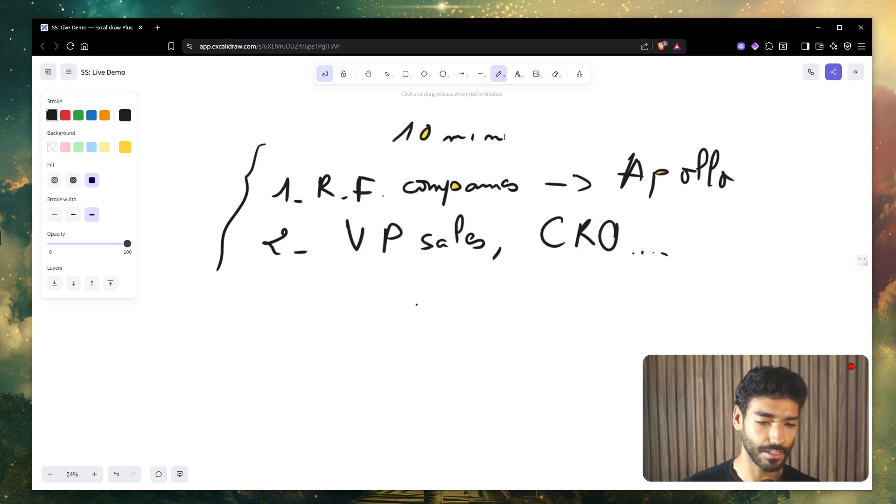
pyautogui.click(474, 121)
pyautogui.hscroll(1, 474, 121)
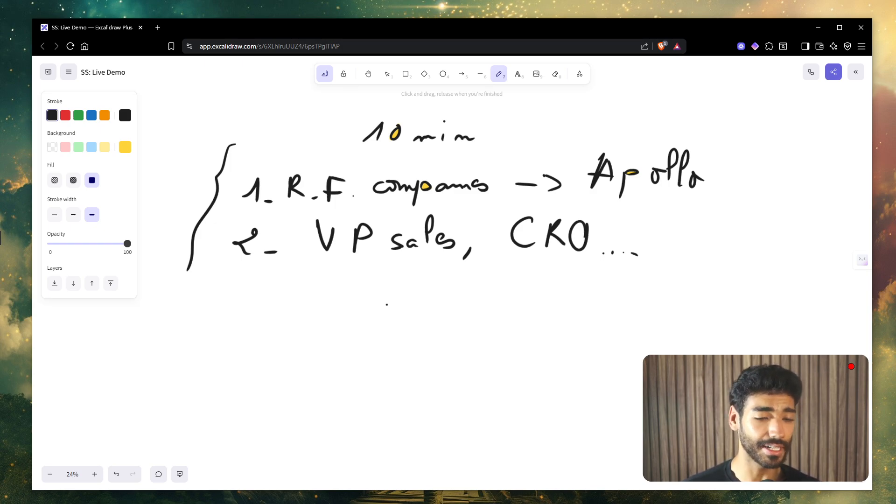
# - Pan to the Initial email, Follow up and Breakup templates and ink a mark beside 'Hey {{firstName}},'
pyautogui.hscroll(9, 451, 272)
pyautogui.scroll(-3, 452, 272)
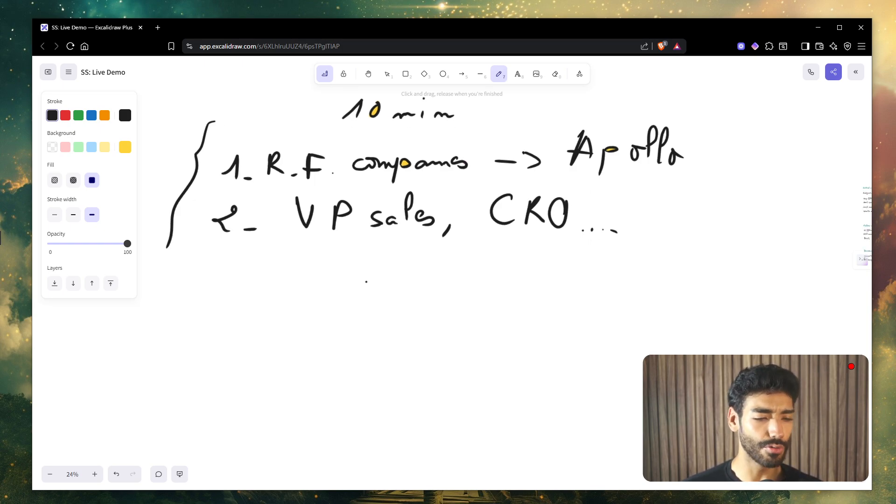
pyautogui.scroll(2, 451, 272)
pyautogui.scroll(12, 530, 154)
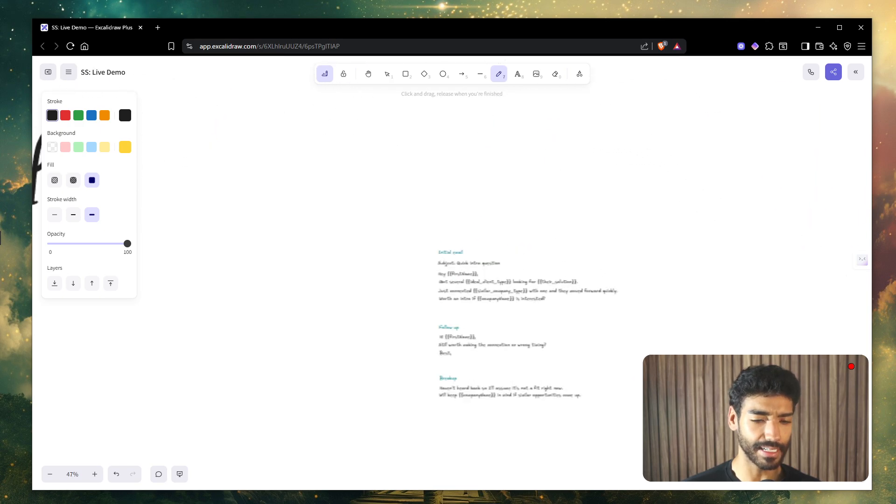
pyautogui.scroll(1, 483, 249)
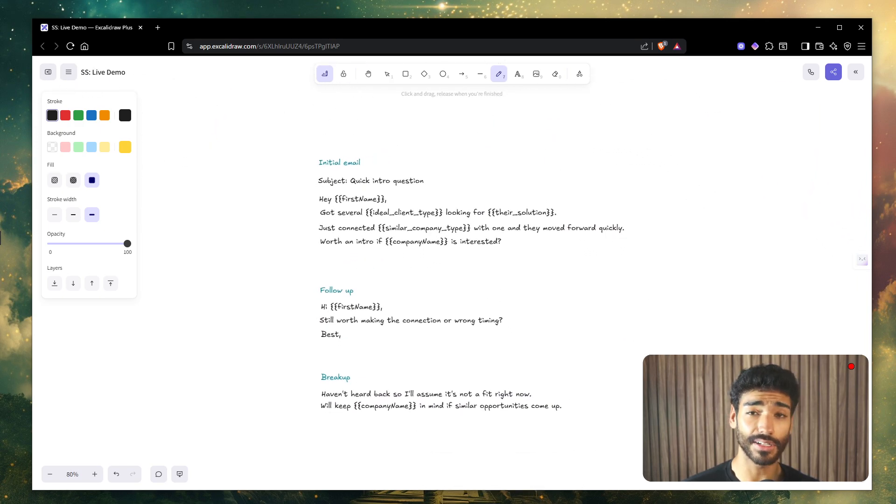
pyautogui.scroll(2, 613, 422)
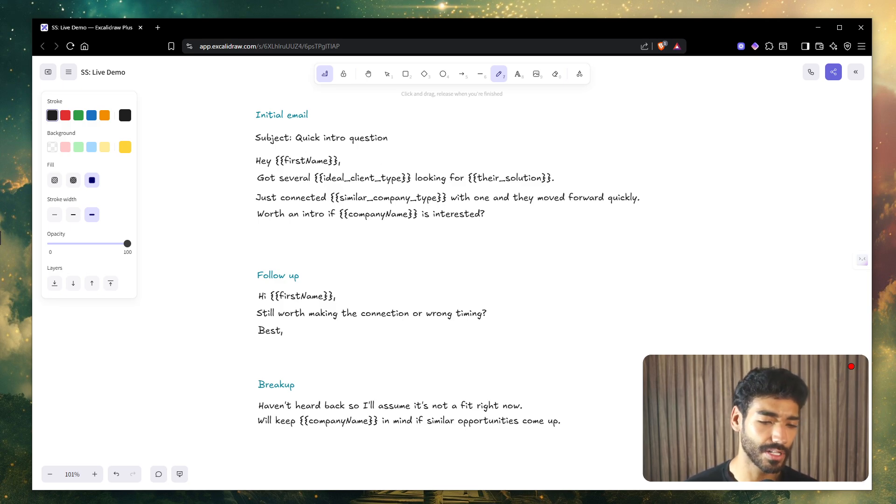
pyautogui.moveTo(363, 160); pyautogui.dragTo(385, 160)
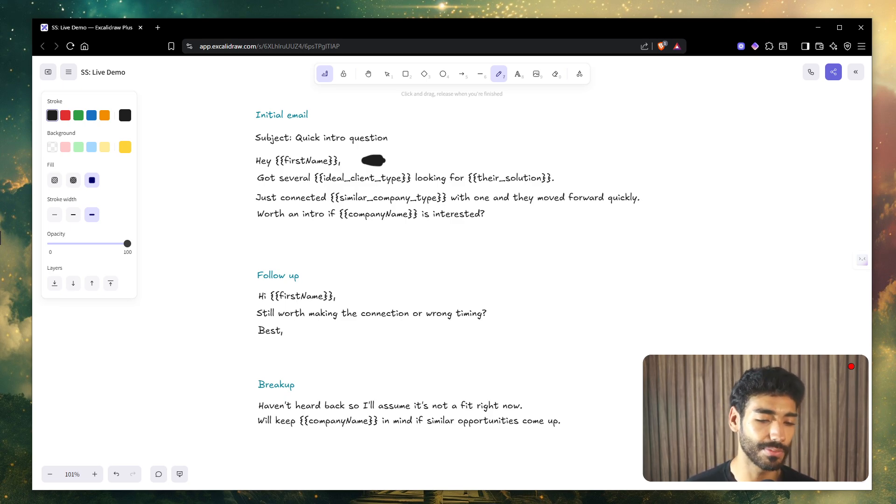
pyautogui.scroll(-2, 447, 261)
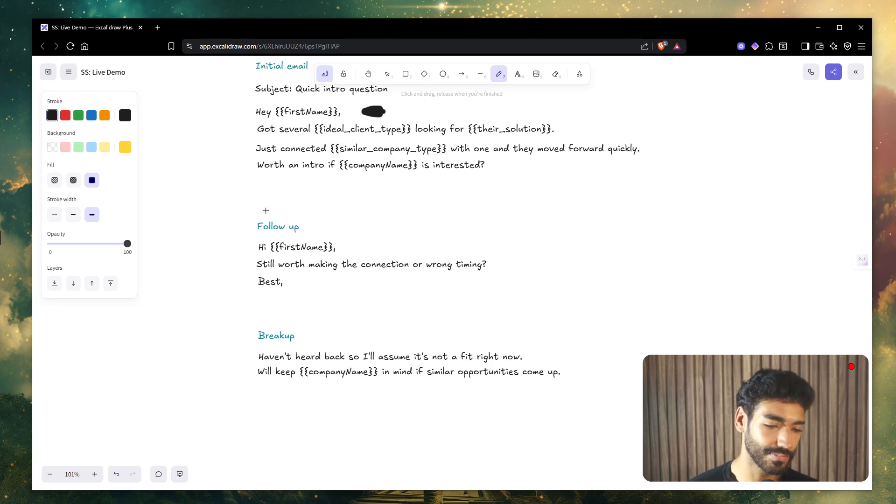
# - Draw a long freehand stroke left of the Follow up template, then pan around the board
pyautogui.moveTo(213, 211); pyautogui.dragTo(163, 343)
pyautogui.scroll(-2, 164, 343)
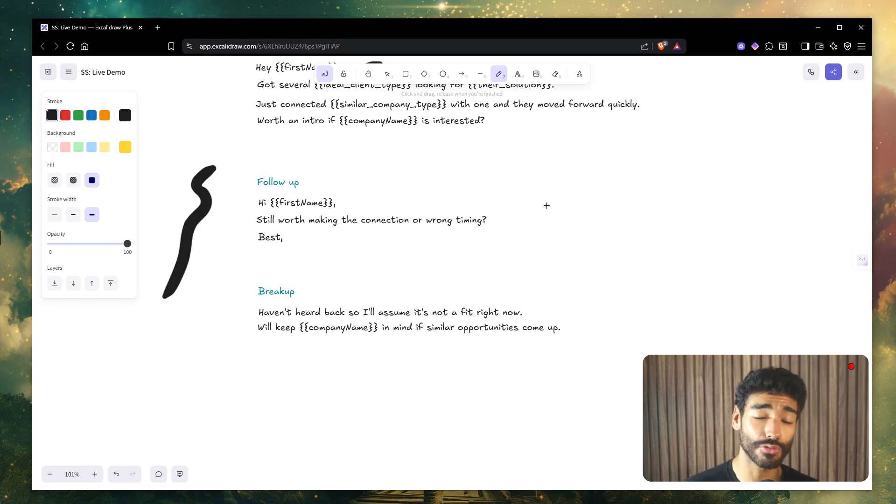
pyautogui.hscroll(-2, 383, 246)
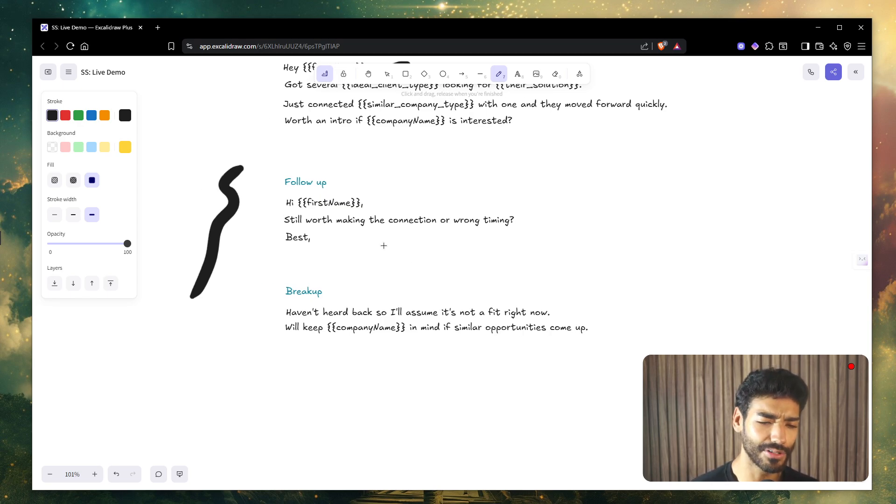
pyautogui.hscroll(1, 384, 245)
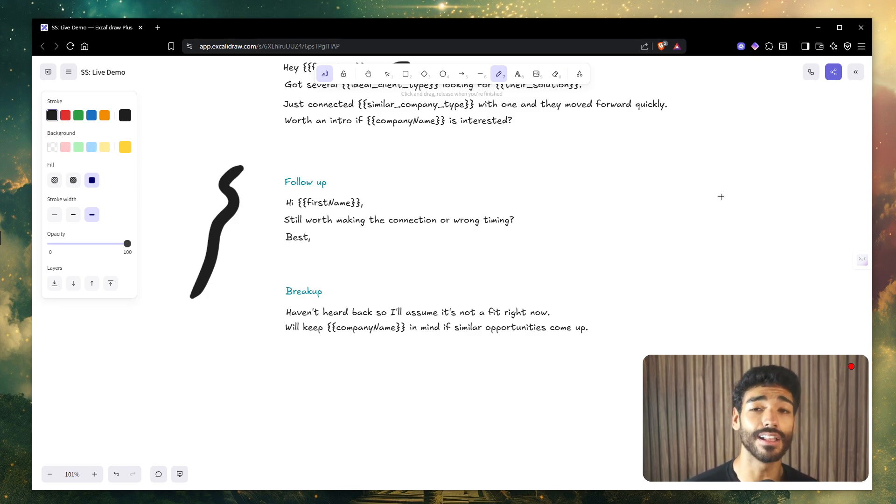
pyautogui.scroll(-2, 721, 196)
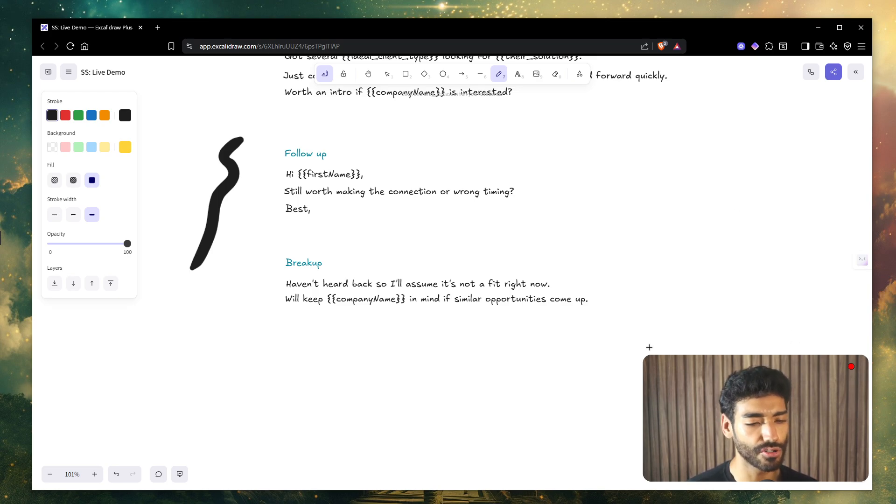
pyautogui.hscroll(-2, 648, 347)
pyautogui.scroll(1, 649, 347)
# - Open apollo.io in a new tab, log in and go to the People search
pyautogui.hotkey('ctrl', 't')
pyautogui.write('apo')
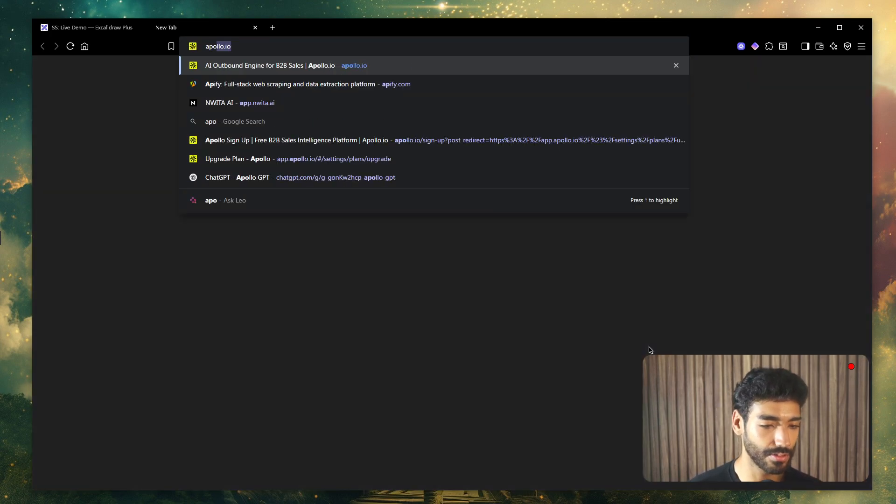
pyautogui.press('Return')
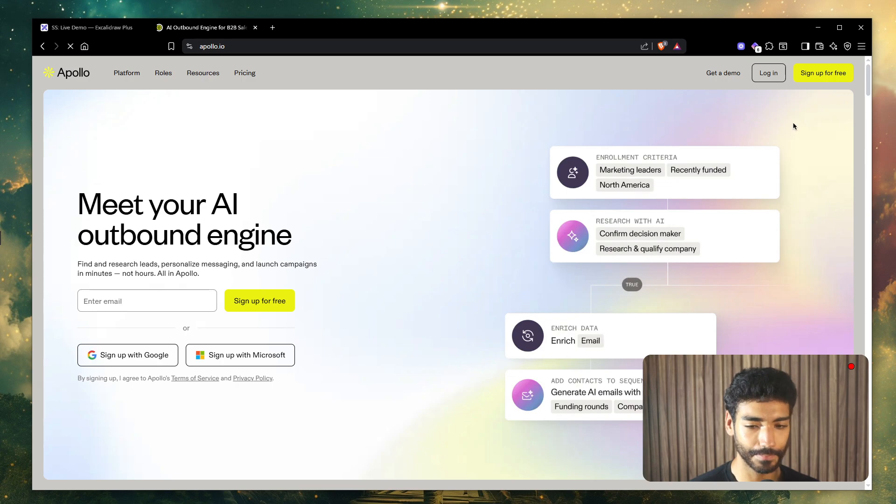
pyautogui.click(777, 77)
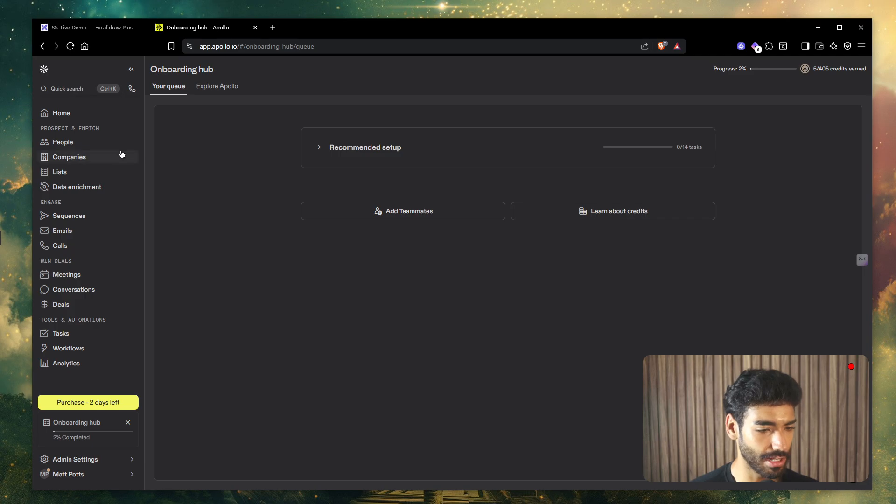
pyautogui.click(90, 147)
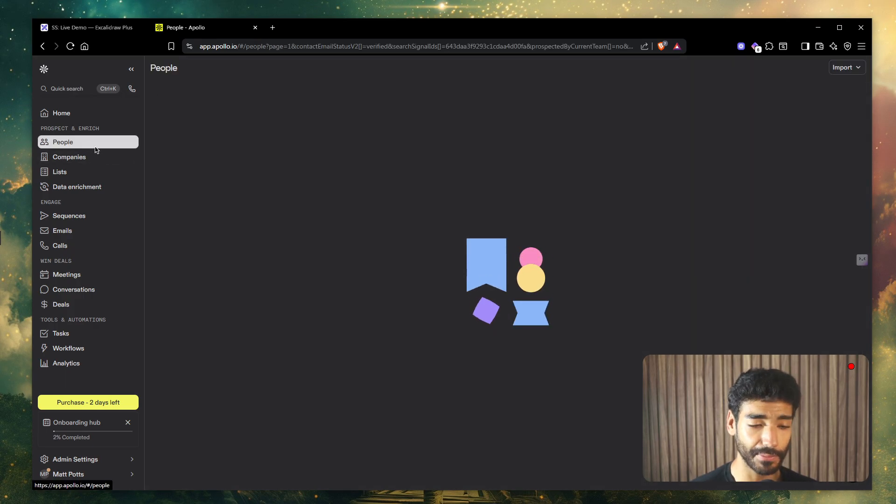
# - Expand the Email Status filter and check the Persona section on the Verified, Rapid growth results
pyautogui.scroll(5, 213, 117)
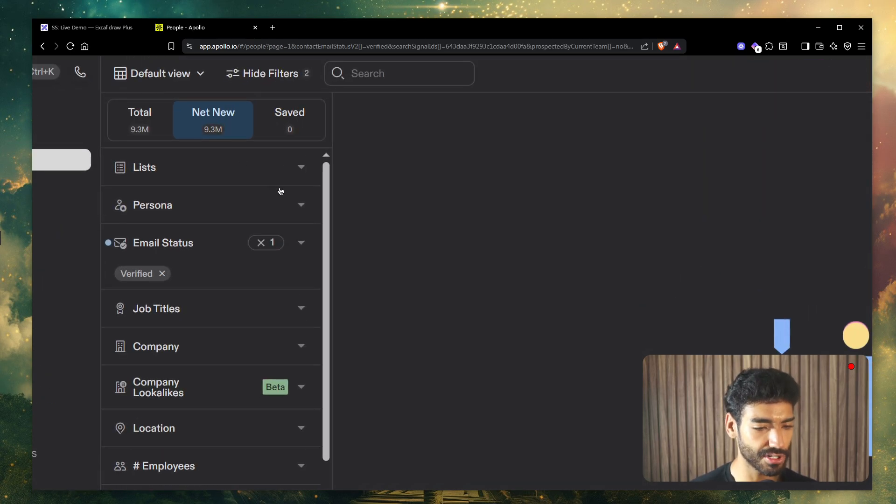
pyautogui.scroll(-5, 296, 195)
pyautogui.scroll(-1, 230, 136)
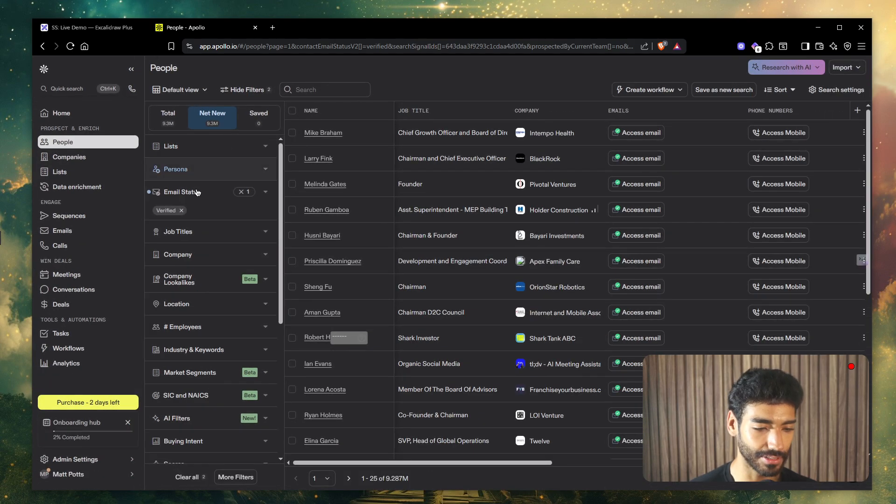
pyautogui.click(189, 193)
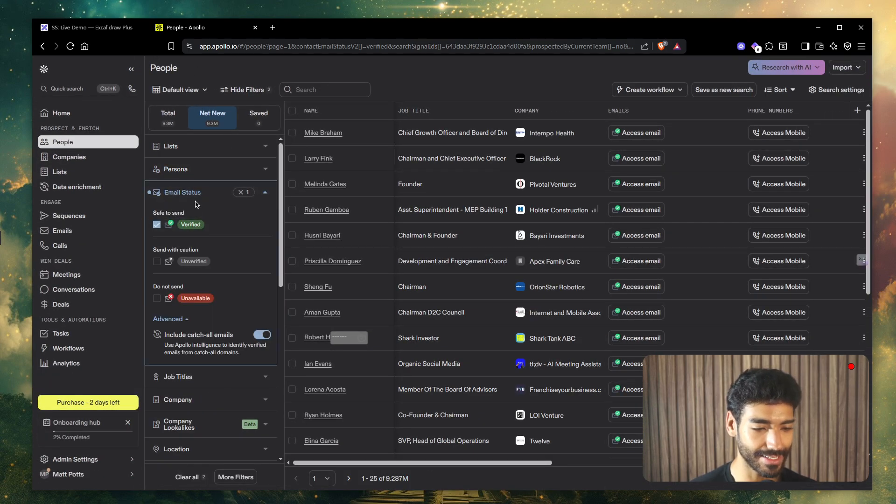
pyautogui.scroll(-2, 205, 196)
pyautogui.scroll(2, 210, 181)
pyautogui.click(209, 180)
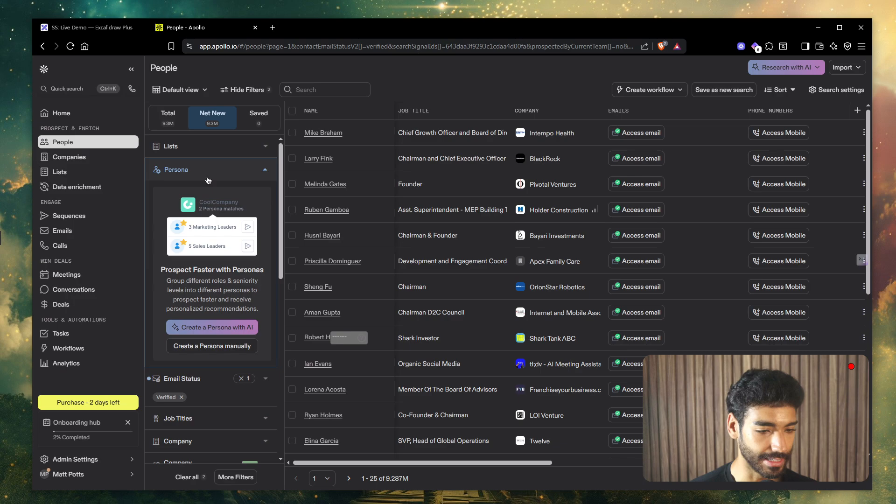
pyautogui.click(197, 179)
pyautogui.scroll(-2, 197, 181)
pyautogui.scroll(-4, 196, 181)
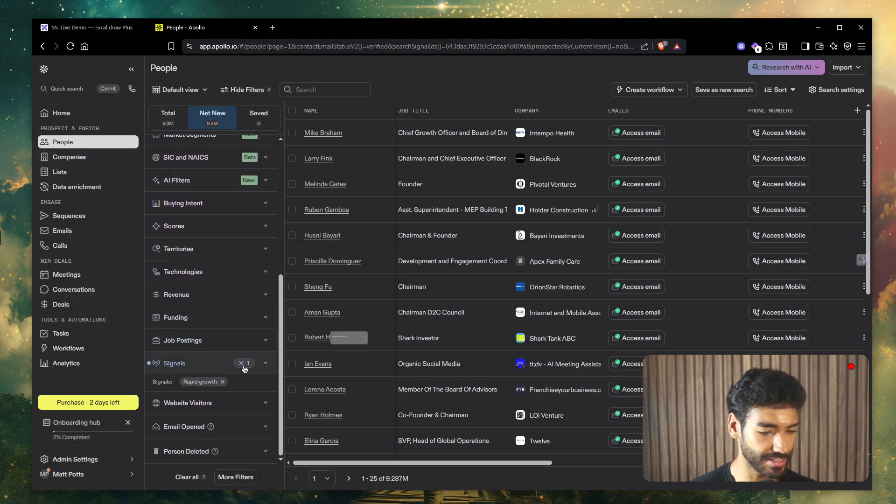
# - Remove the Rapid growth signal and add a Funding filter for Series A, B and C
pyautogui.click(241, 363)
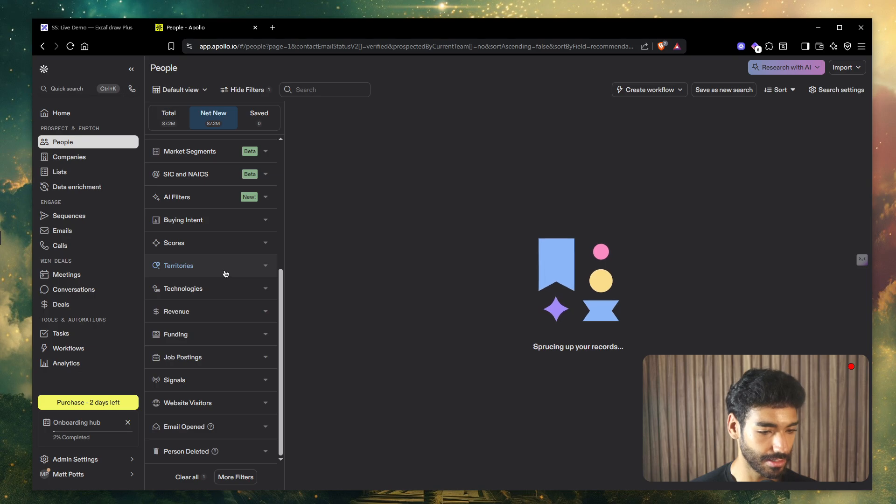
pyautogui.click(206, 334)
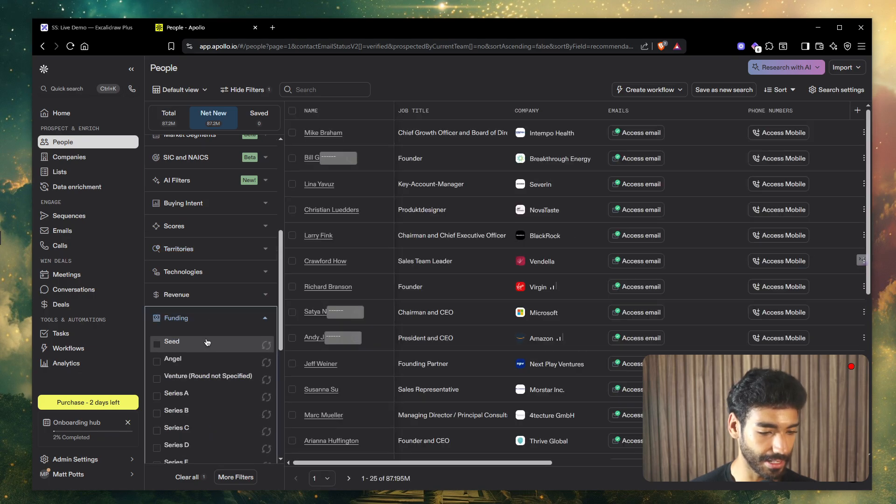
pyautogui.scroll(-3, 207, 342)
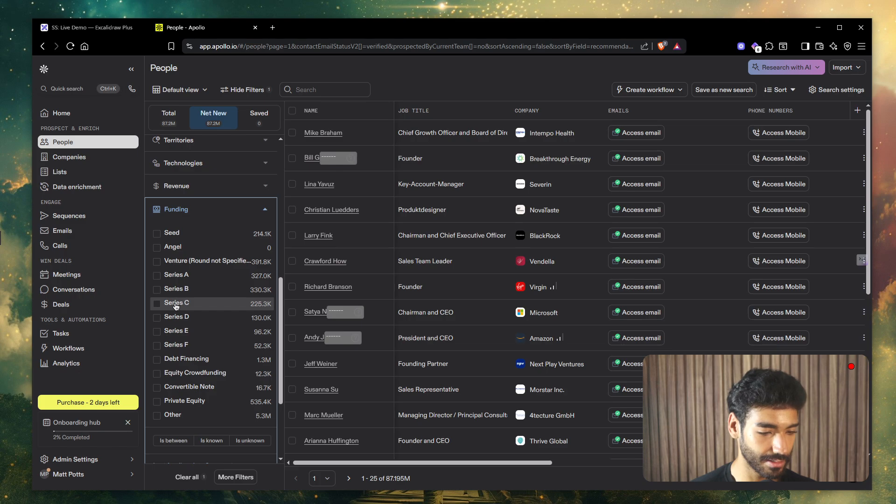
pyautogui.click(175, 289)
pyautogui.click(176, 302)
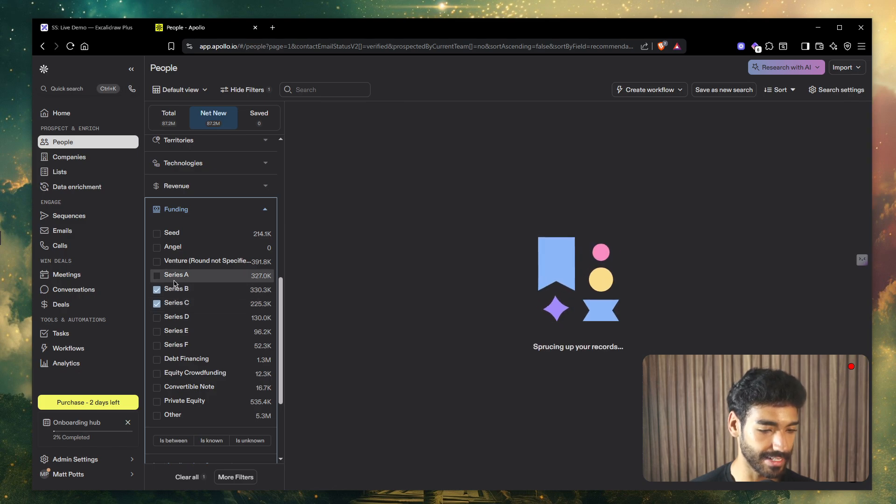
pyautogui.click(175, 276)
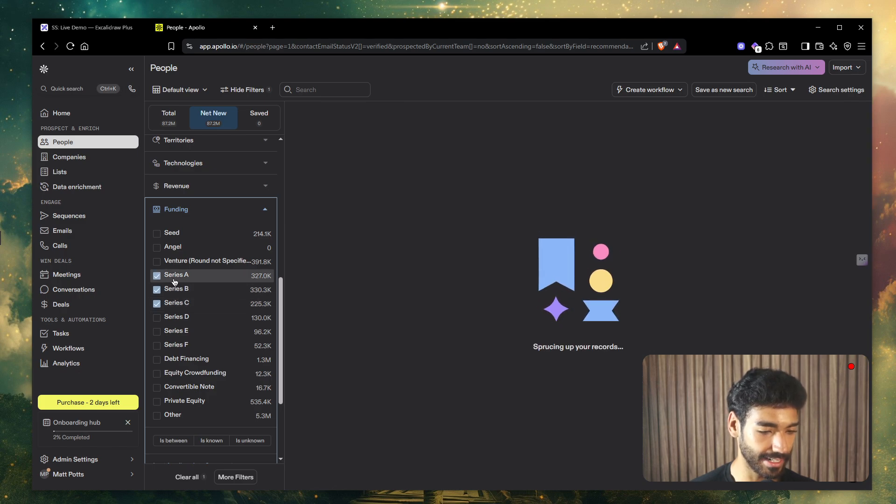
pyautogui.click(202, 210)
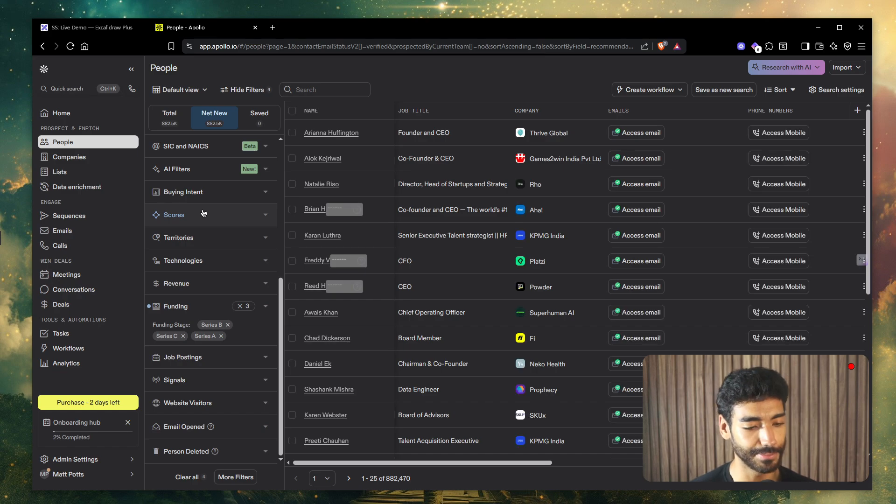
pyautogui.scroll(5, 203, 213)
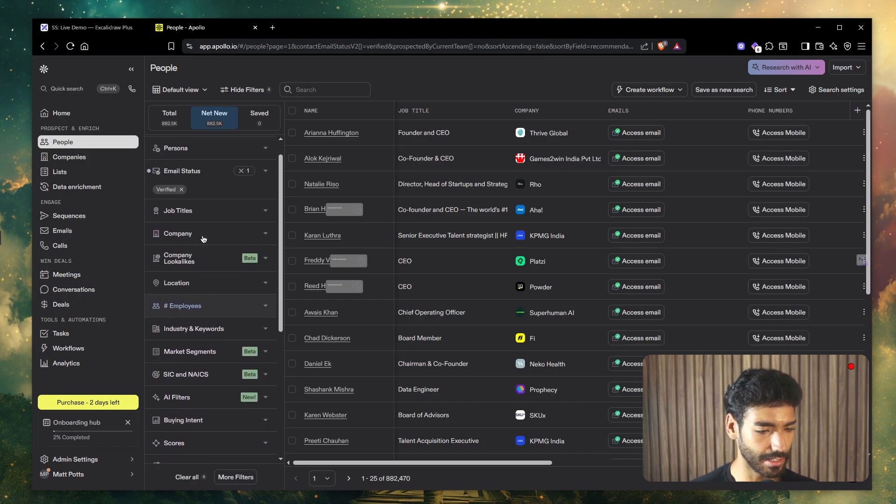
# - Include the job titles VP Sales, VP of sales, CRO and sales director
pyautogui.scroll(1, 202, 239)
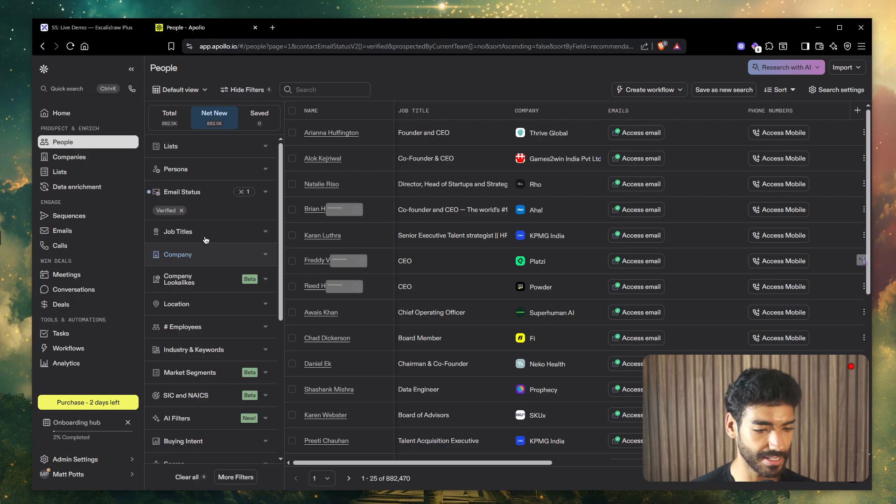
pyautogui.click(207, 238)
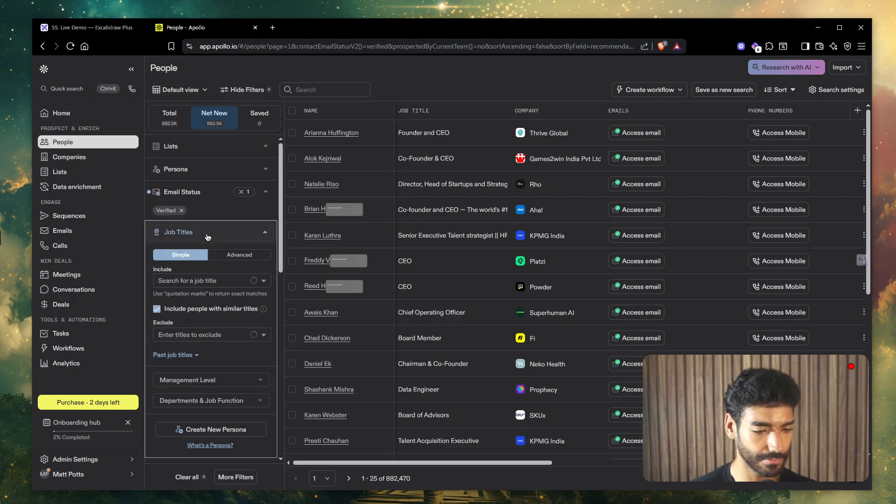
pyautogui.click(197, 281)
pyautogui.write('VP')
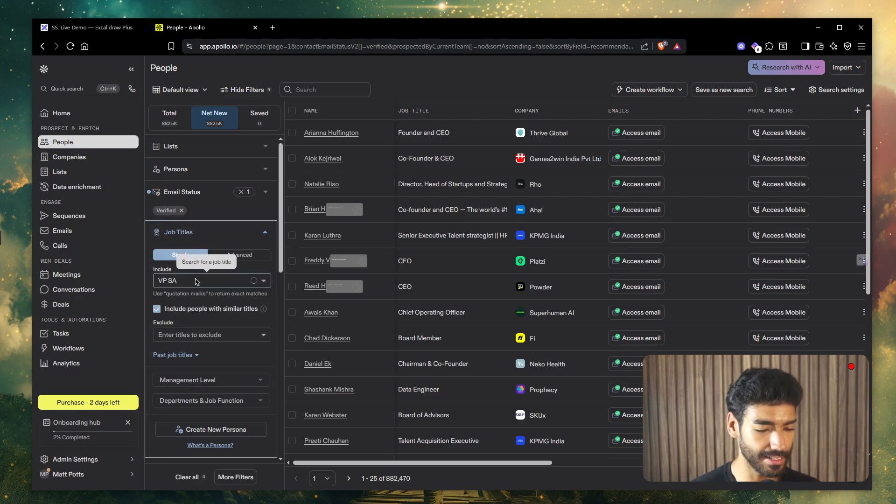
pyautogui.write(' Sales')
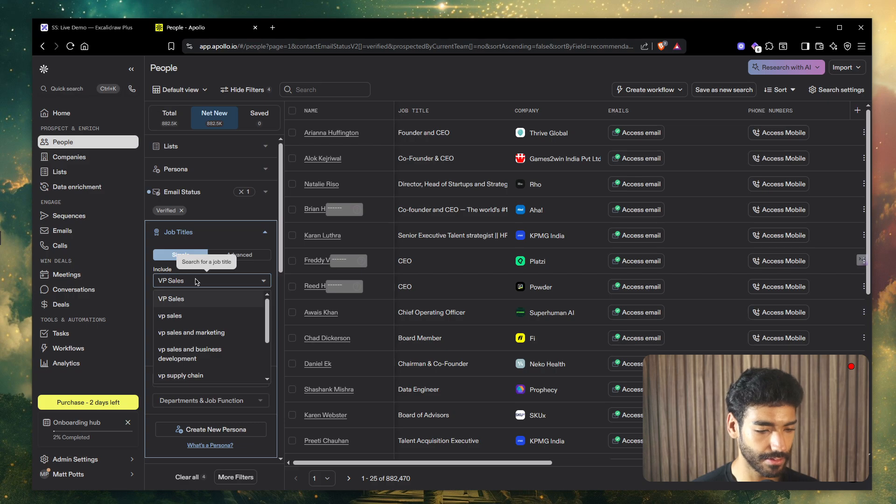
pyautogui.press('Return')
pyautogui.write('VP')
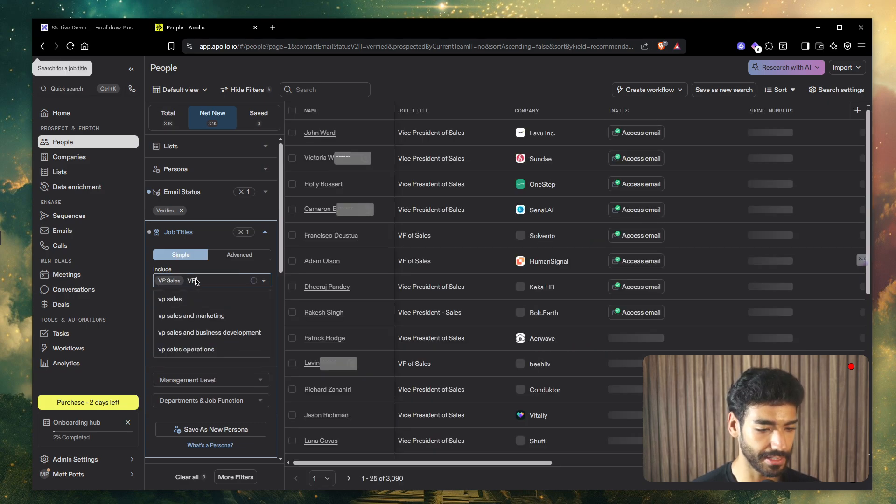
pyautogui.write(' of sales')
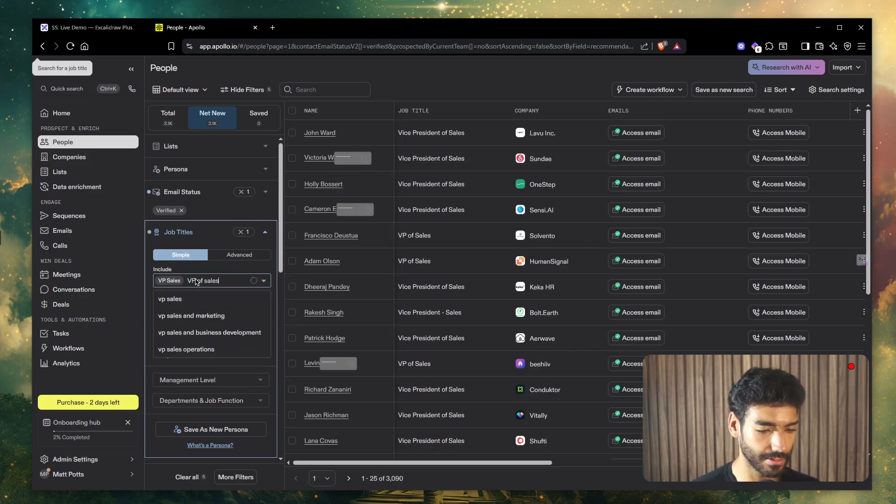
pyautogui.press('Return')
pyautogui.write('CRO')
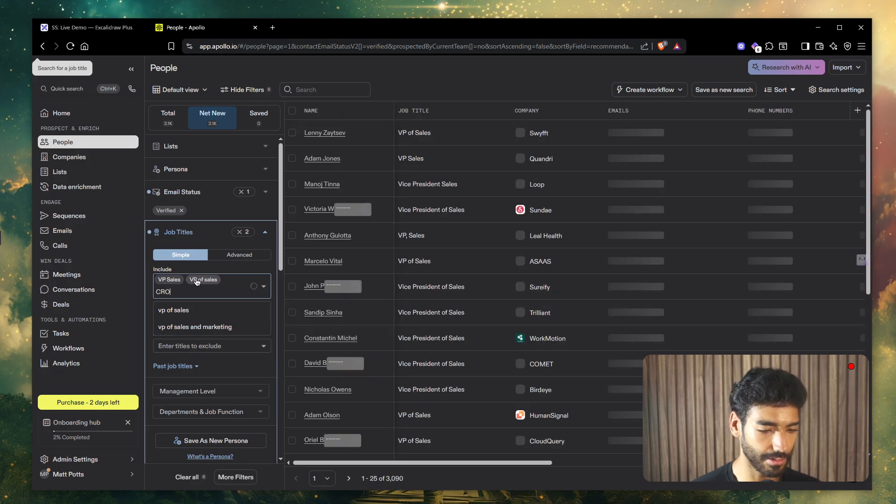
pyautogui.press('Return')
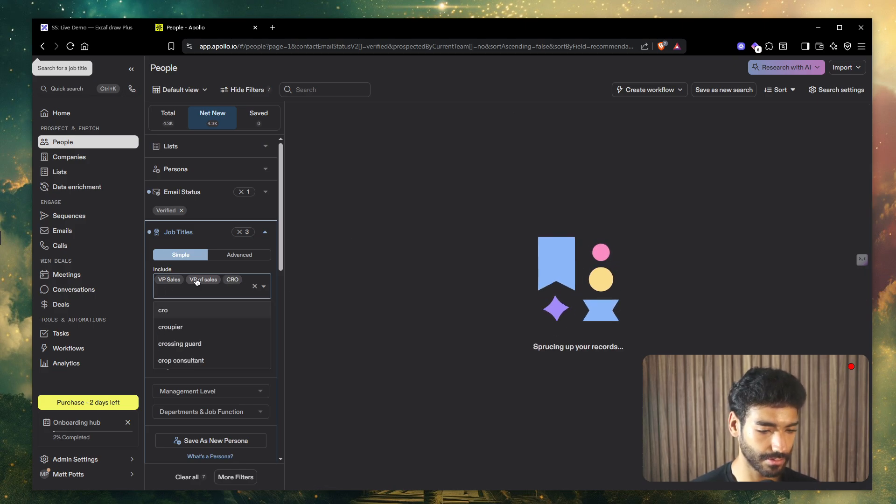
pyautogui.write('sales d')
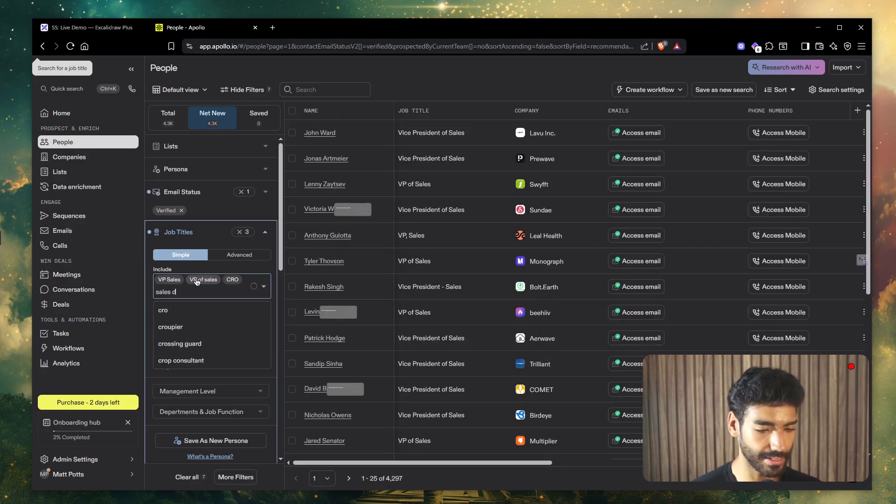
pyautogui.write('irector')
pyautogui.press('Return')
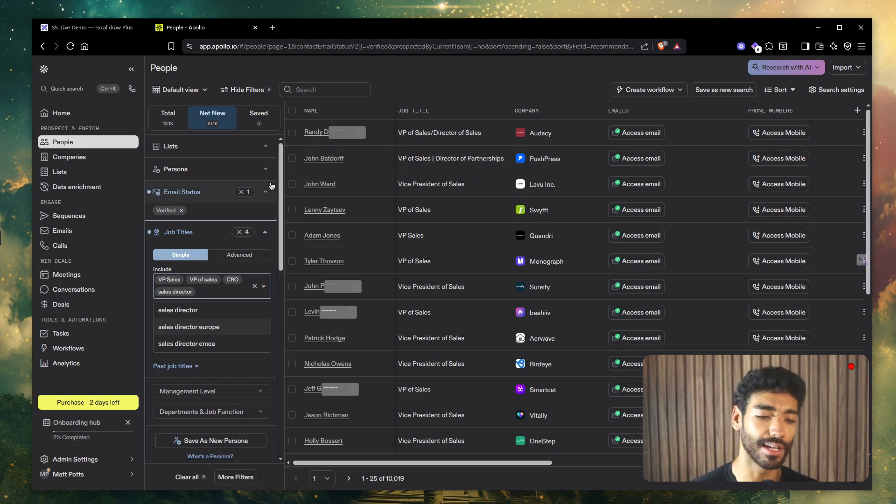
pyautogui.scroll(-3, 202, 238)
# - Tick the 11-20, 21-50, 51-100 and 101-200 # Employees ranges
pyautogui.scroll(-3, 201, 238)
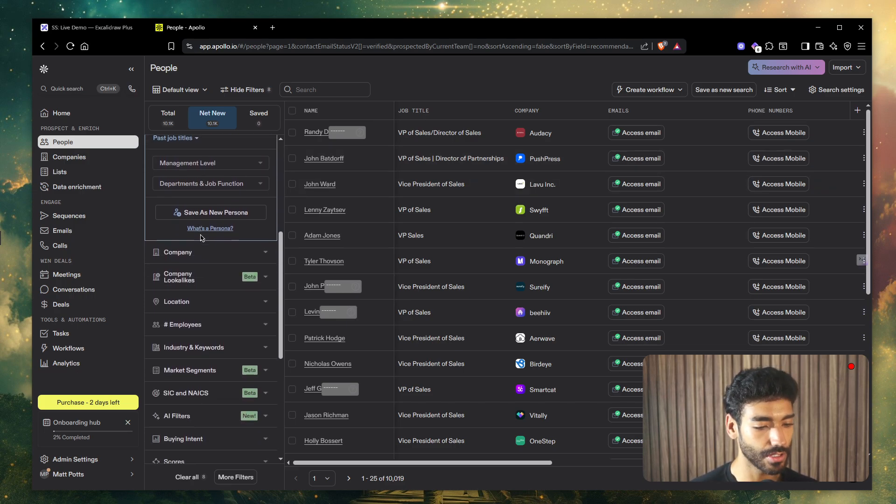
pyautogui.click(208, 267)
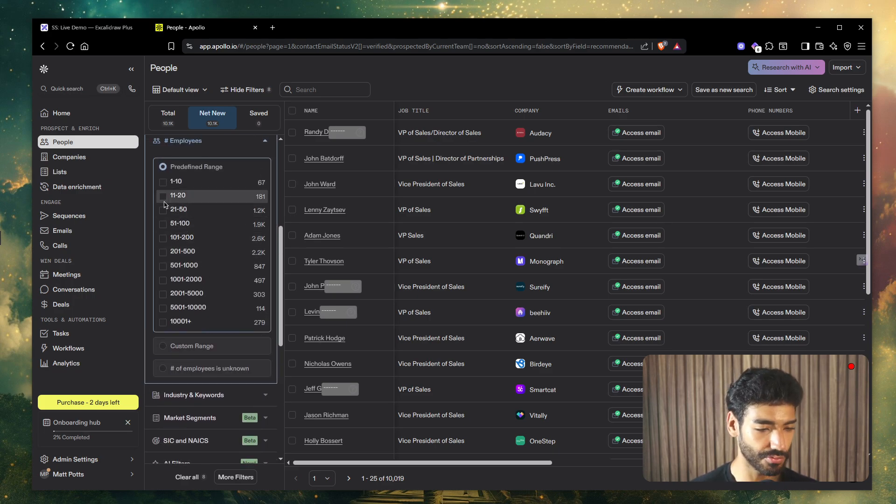
pyautogui.click(163, 210)
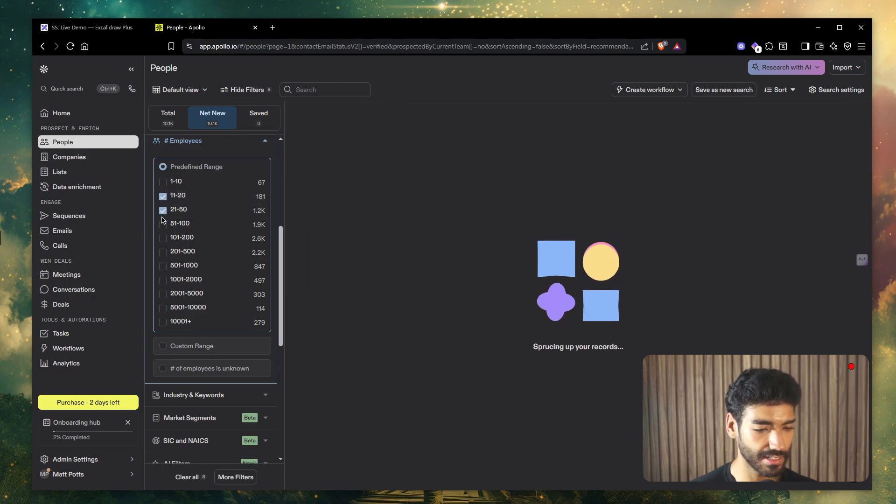
pyautogui.click(163, 225)
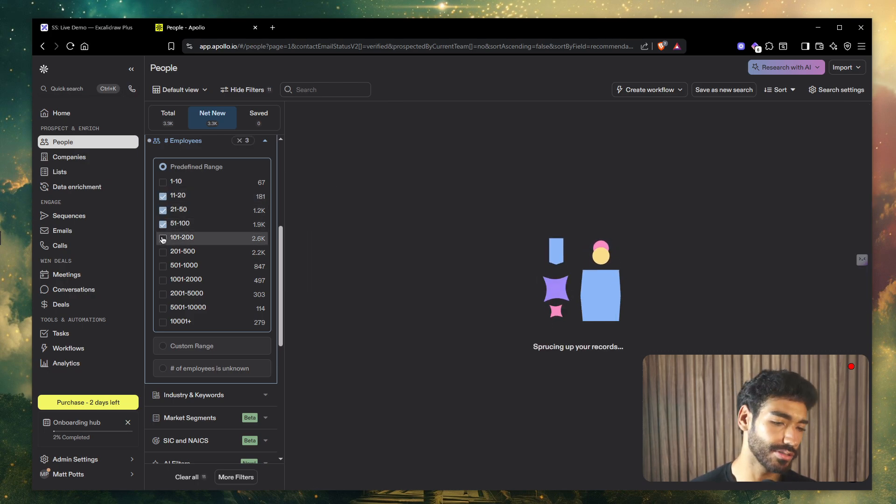
pyautogui.click(162, 239)
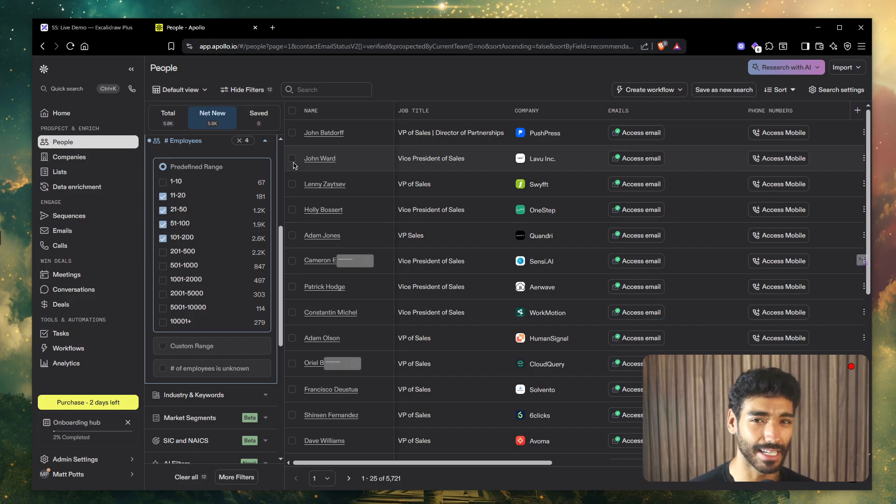
# - Add the Rapid growth buying signal filter
pyautogui.click(196, 142)
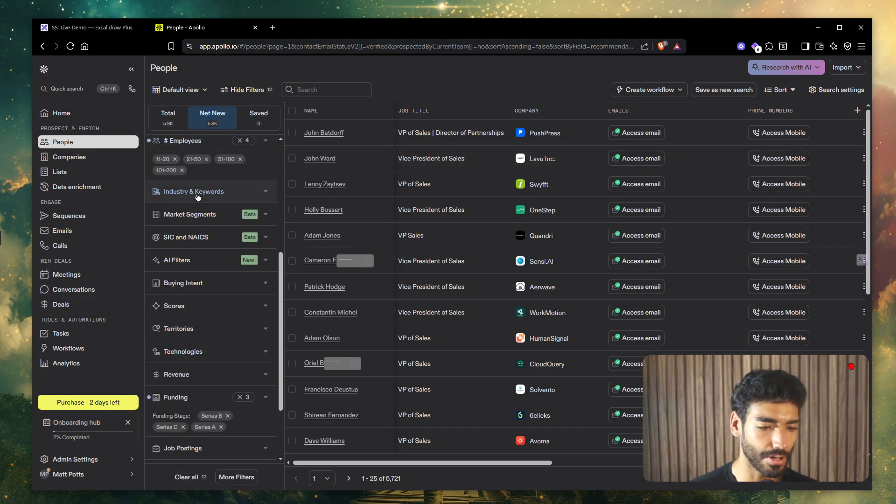
pyautogui.scroll(1, 226, 255)
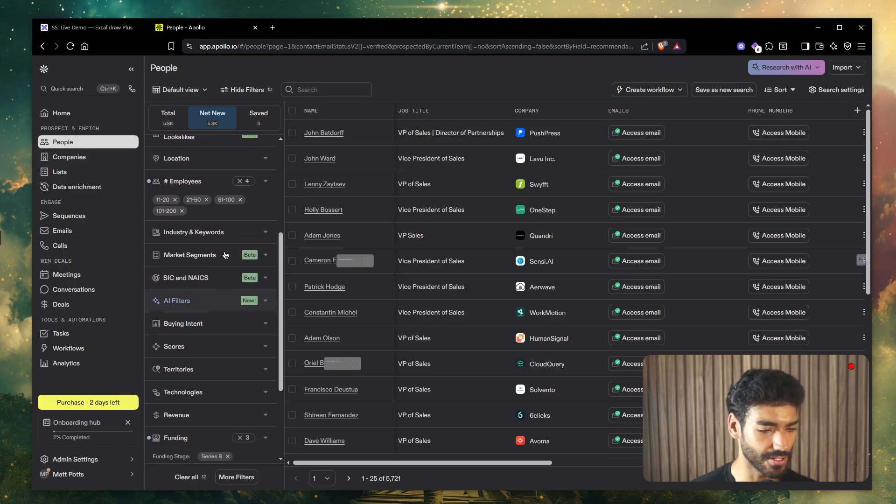
pyautogui.scroll(-3, 225, 255)
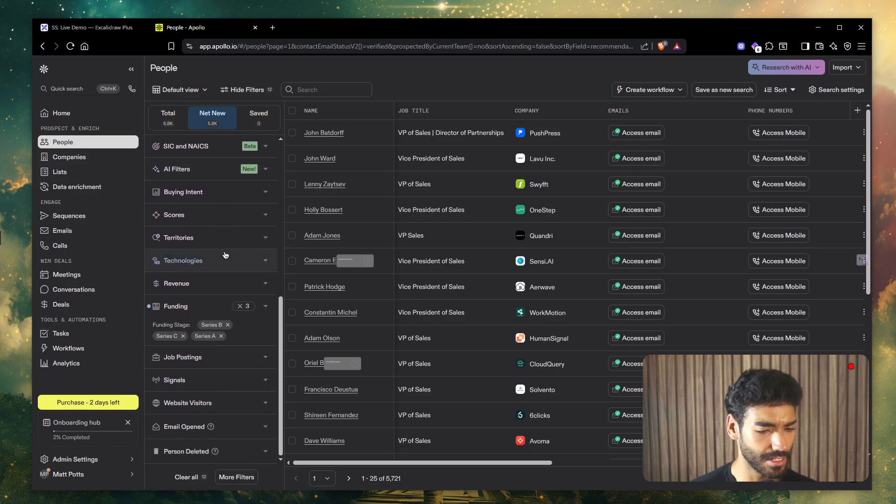
pyautogui.click(198, 384)
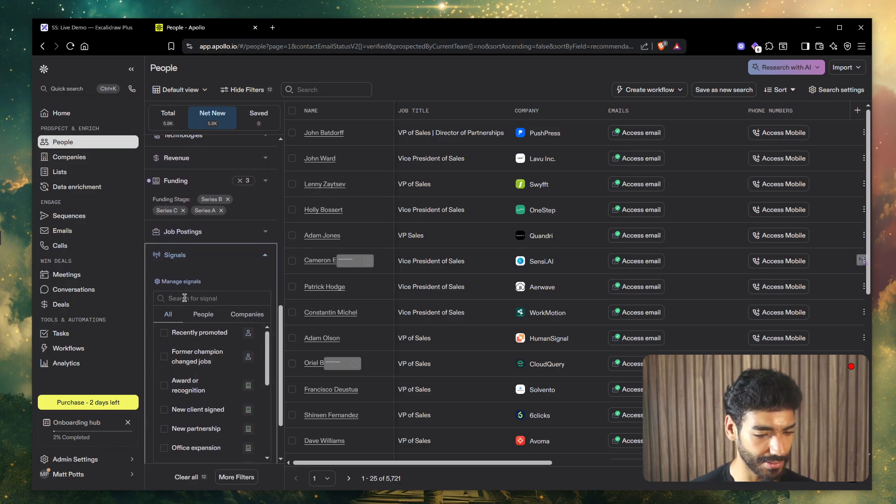
pyautogui.scroll(-4, 197, 368)
pyautogui.scroll(-1, 195, 364)
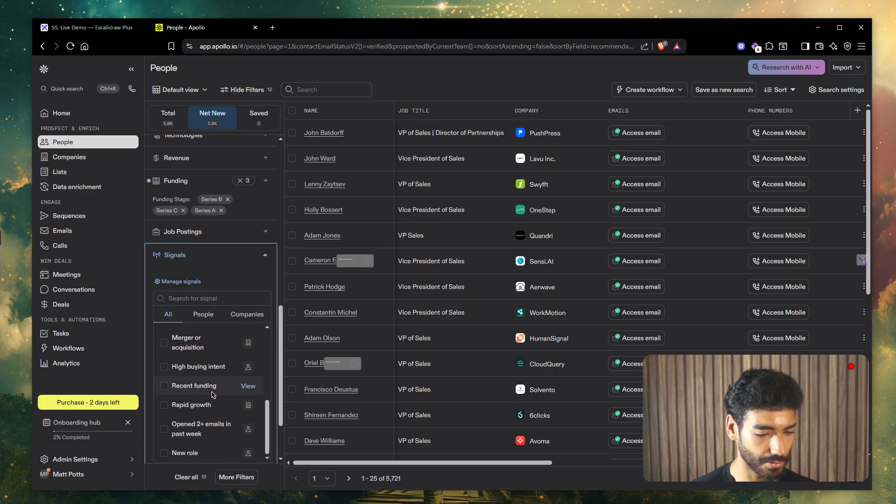
pyautogui.click(169, 405)
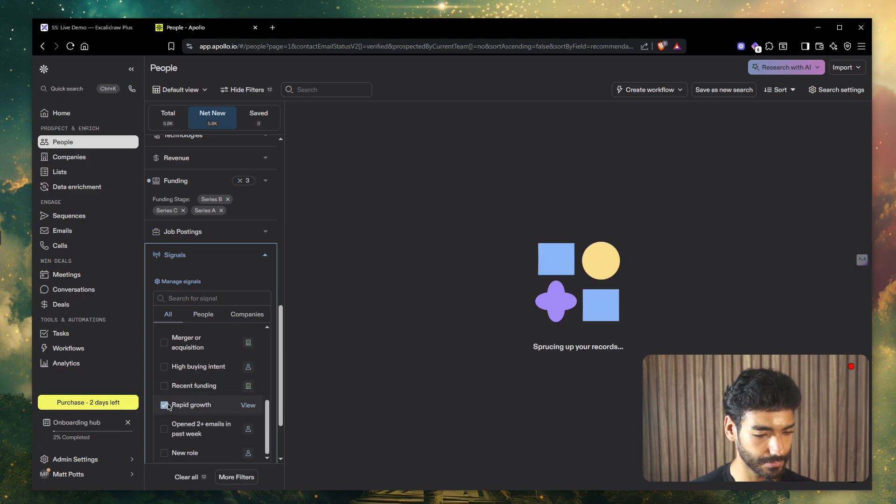
pyautogui.click(195, 256)
# - Set the contact Location filter to United States
pyautogui.scroll(1, 214, 260)
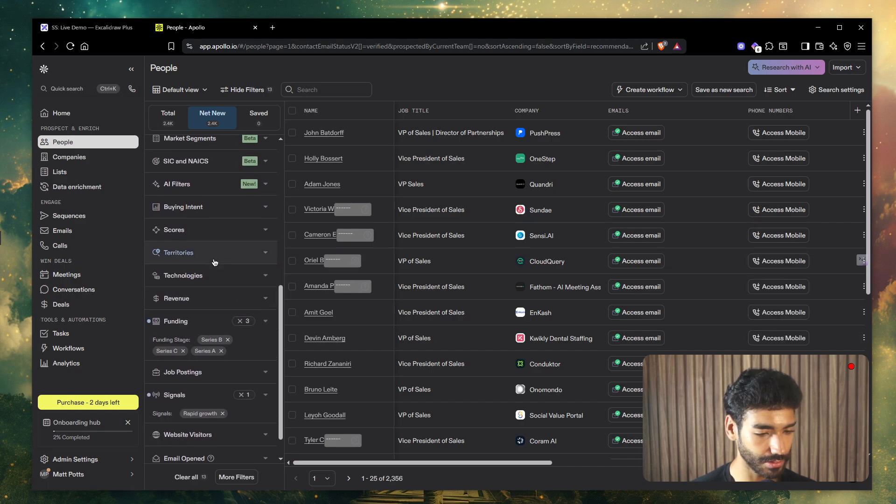
pyautogui.scroll(8, 214, 262)
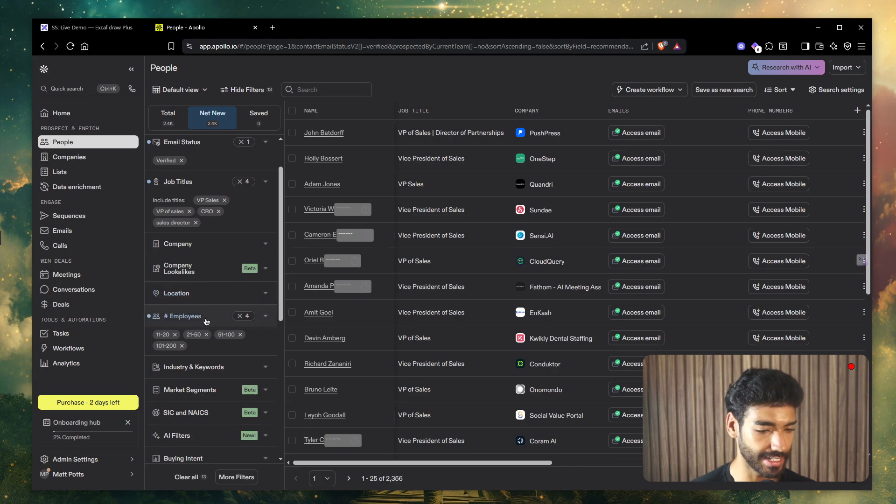
pyautogui.click(201, 293)
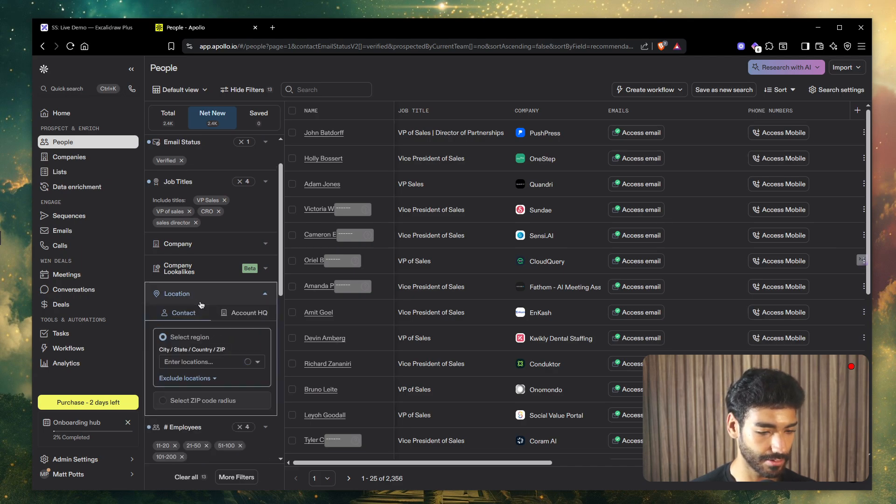
pyautogui.click(197, 360)
pyautogui.write('un')
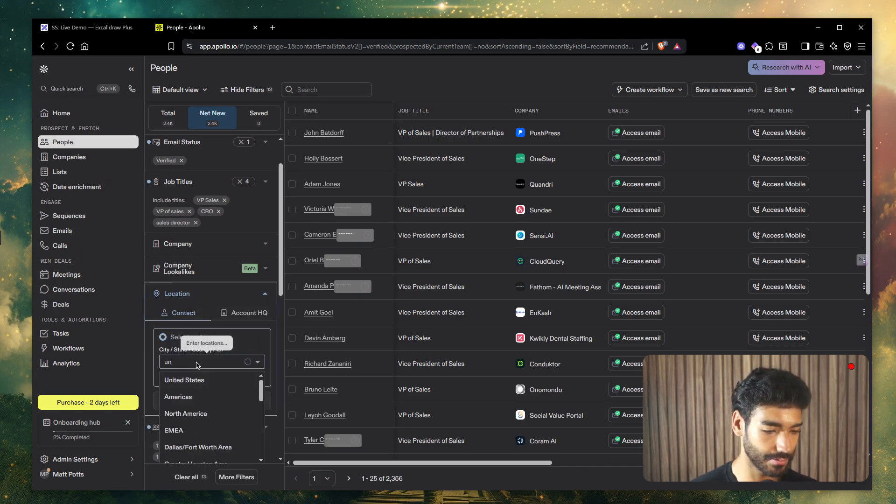
pyautogui.write('i')
pyautogui.click(203, 399)
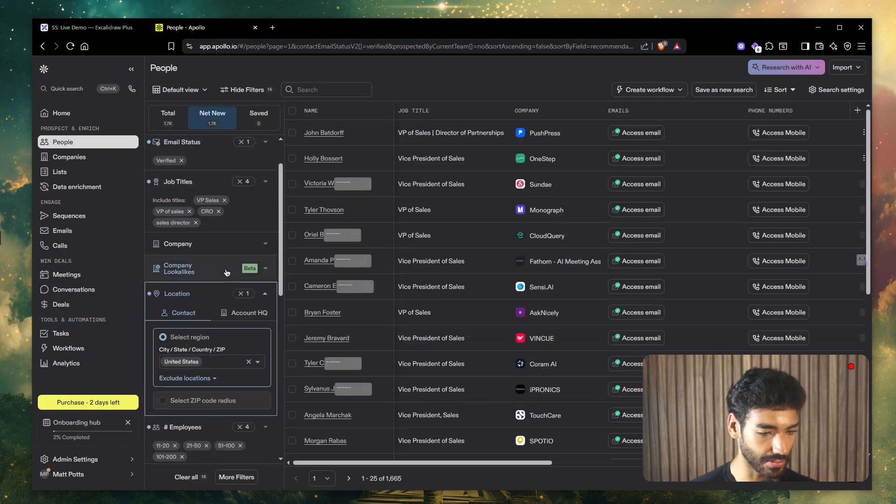
pyautogui.scroll(2, 227, 272)
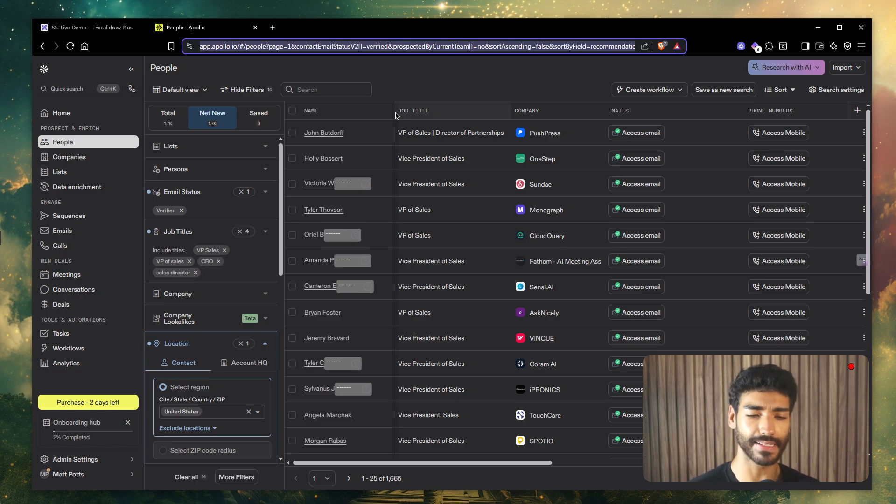
# - Load apify.com in a new tab and go to the Console sign-up via Get started
pyautogui.click(273, 27)
pyautogui.write('apify.com')
pyautogui.press('Return')
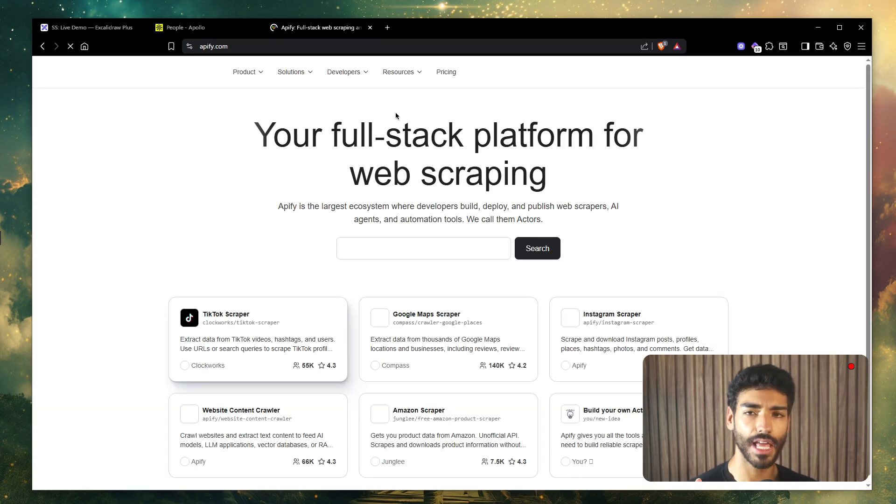
pyautogui.write('Sc')
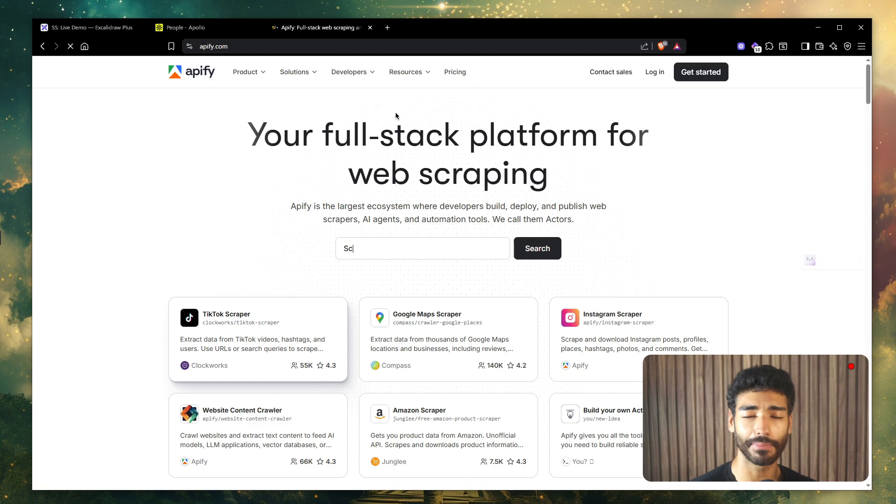
pyautogui.write('rape TikTok profiles')
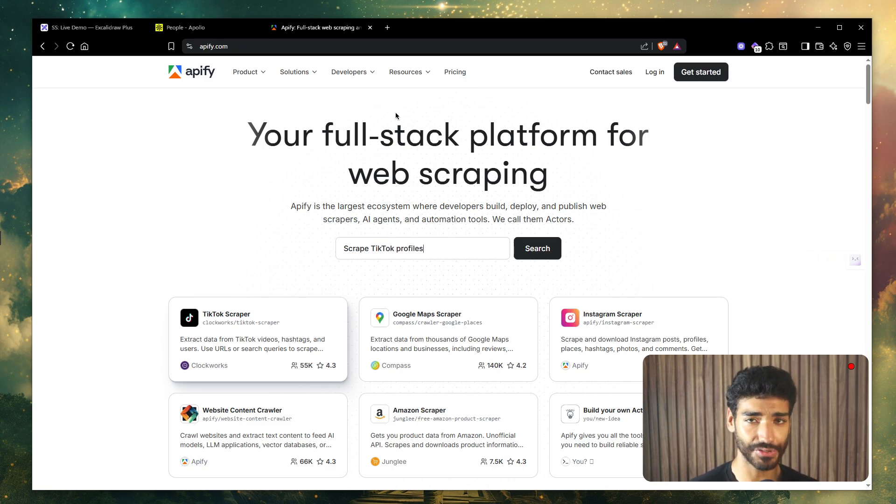
pyautogui.press('BackSpace')
pyautogui.press('BackSpace')
pyautogui.press('BackSpace')
pyautogui.press('BackSpace')
pyautogui.press('BackSpace')
pyautogui.press('BackSpace')
pyautogui.press('BackSpace')
pyautogui.press('BackSpace')
pyautogui.press('BackSpace')
pyautogui.press('BackSpace')
pyautogui.press('BackSpace')
pyautogui.press('BackSpace')
pyautogui.press('BackSpace')
pyautogui.press('BackSpace')
pyautogui.press('BackSpace')
pyautogui.press('BackSpace')
pyautogui.press('BackSpace')
pyautogui.press('BackSpace')
pyautogui.press('BackSpace')
pyautogui.press('BackSpace')
pyautogui.write('Extract place')
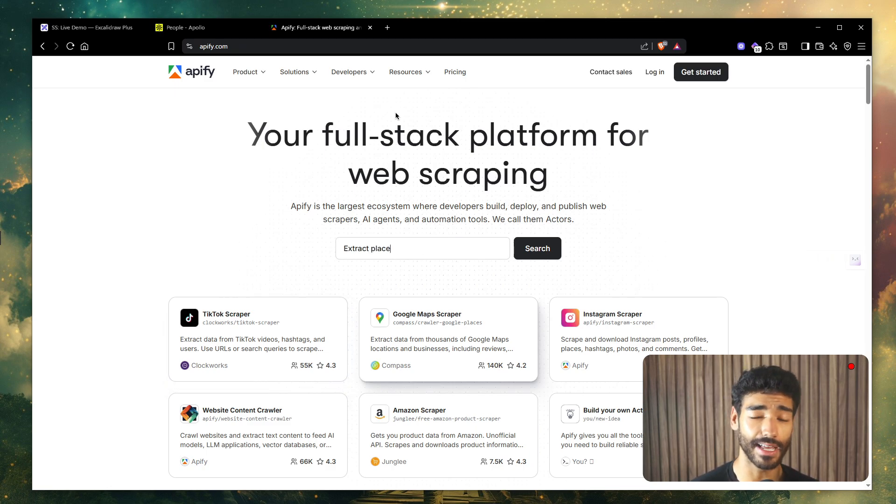
pyautogui.write('s from Google Maps')
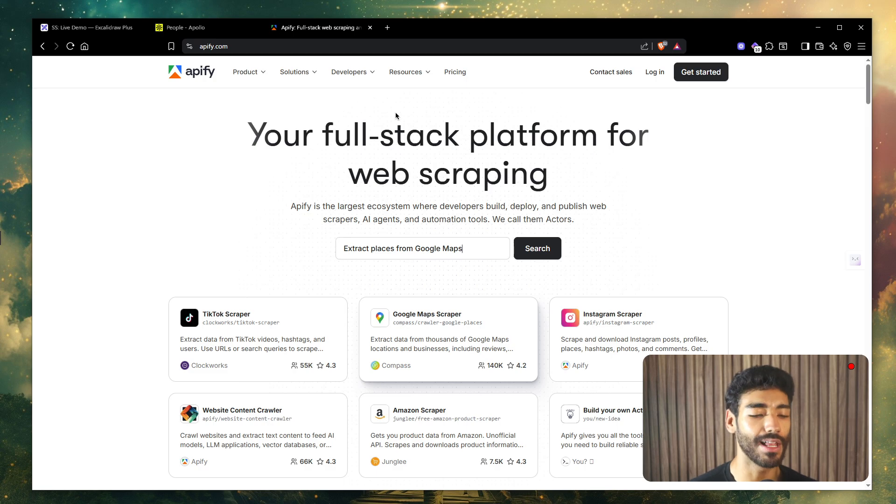
pyautogui.press('BackSpace')
pyautogui.press('BackSpace')
pyautogui.press('BackSpace')
pyautogui.press('BackSpace')
pyautogui.press('BackSpace')
pyautogui.press('BackSpace')
pyautogui.press('BackSpace')
pyautogui.press('BackSpace')
pyautogui.press('BackSpace')
pyautogui.press('BackSpace')
pyautogui.press('BackSpace')
pyautogui.press('BackSpace')
pyautogui.press('BackSpace')
pyautogui.press('BackSpace')
pyautogui.press('BackSpace')
pyautogui.press('BackSpace')
pyautogui.press('BackSpace')
pyautogui.press('BackSpace')
pyautogui.press('BackSpace')
pyautogui.press('BackSpace')
pyautogui.write('Download')
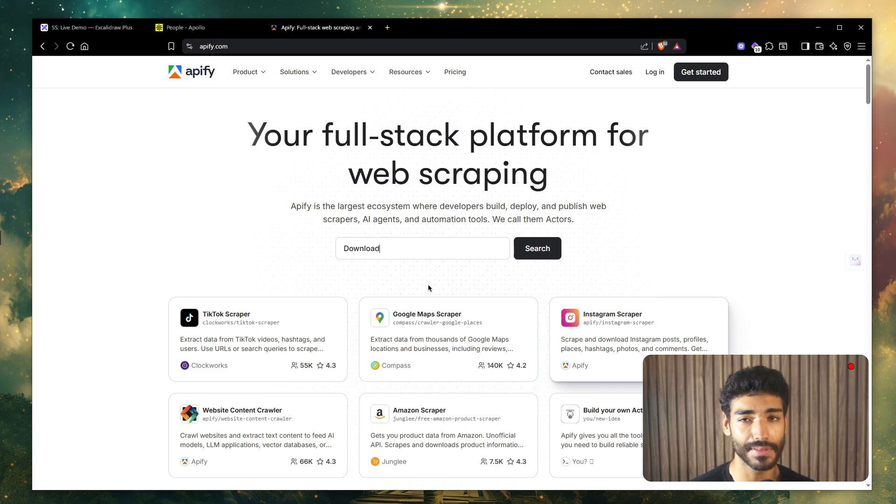
pyautogui.write(' Instagram posts')
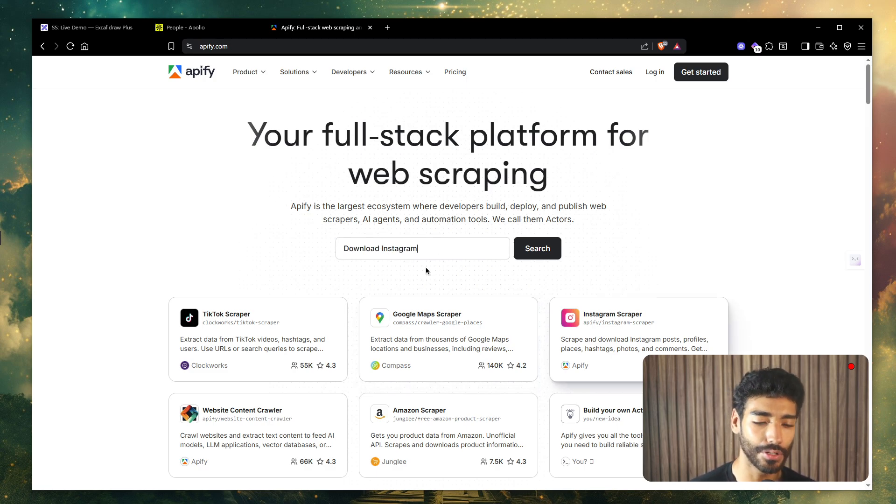
pyautogui.scroll(-4, 706, 232)
pyautogui.scroll(3, 706, 232)
pyautogui.scroll(1, 706, 232)
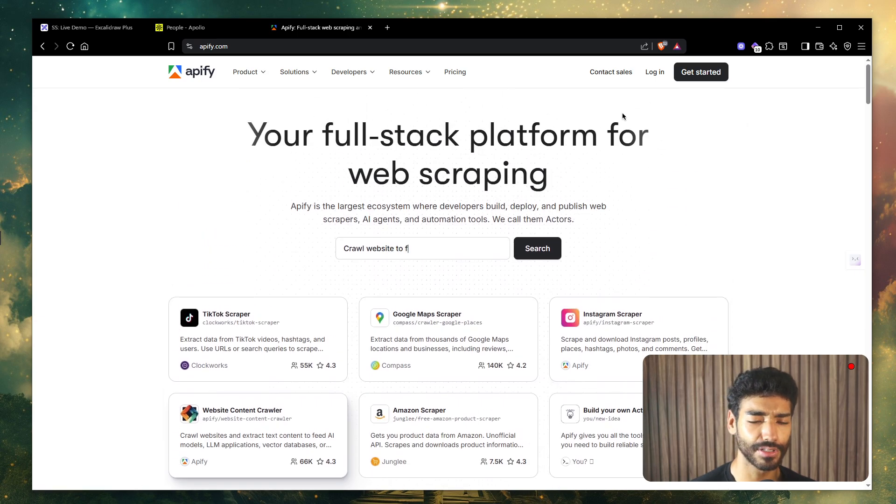
pyautogui.click(690, 73)
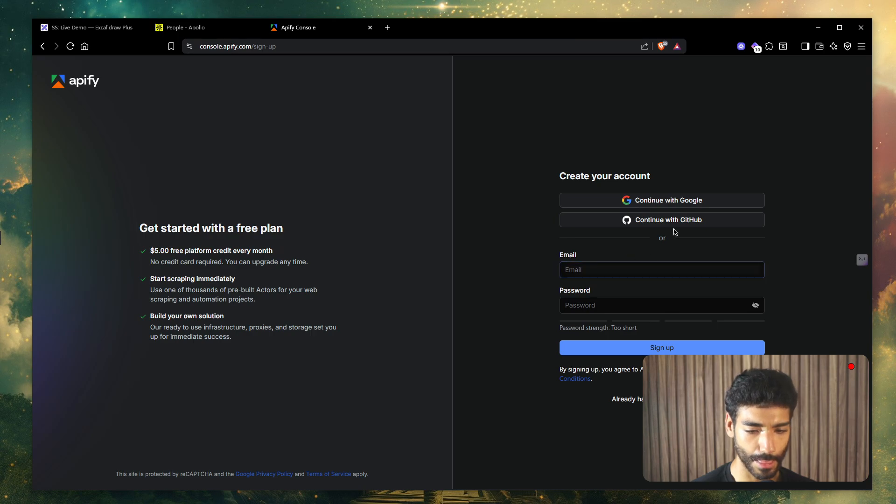
# - Sign in with Google, dismiss the announcement, and open the Apollo.io leads scraper found by searching 'apollo'
pyautogui.click(700, 209)
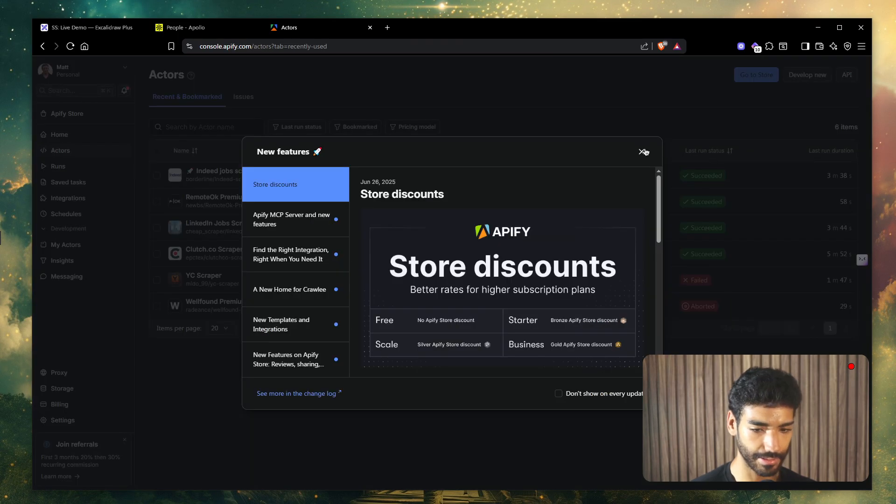
pyautogui.click(642, 151)
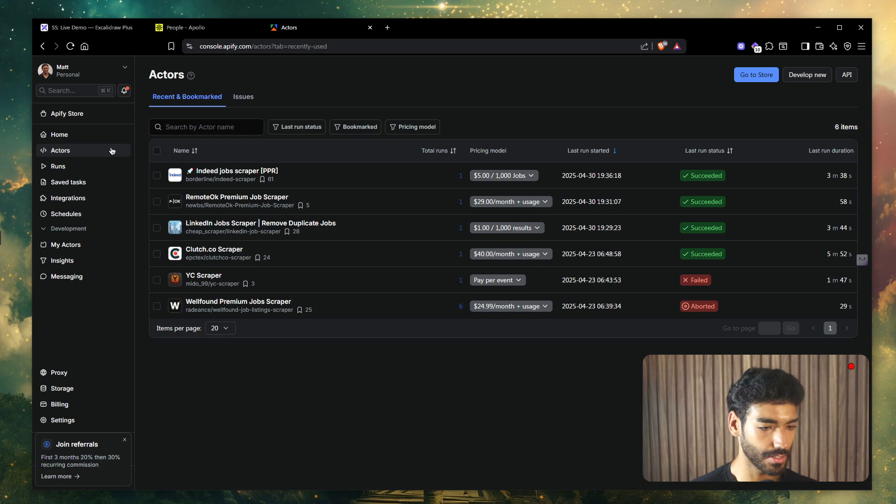
pyautogui.click(70, 113)
pyautogui.click(487, 137)
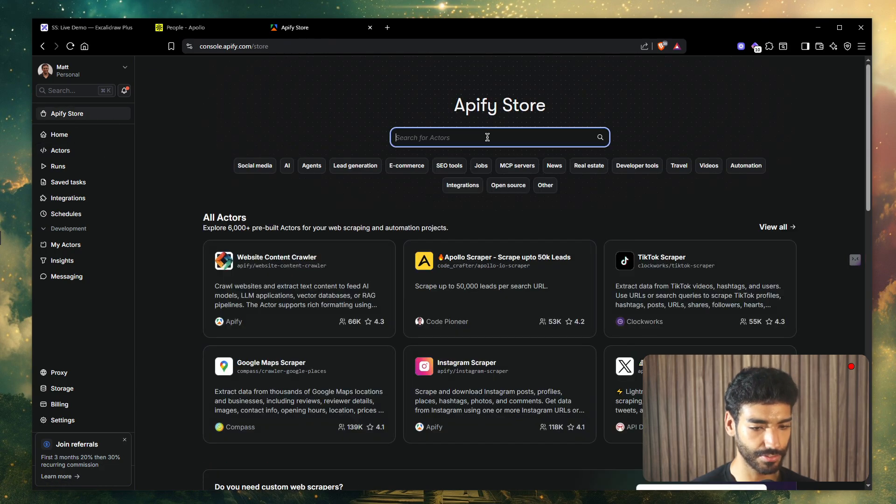
pyautogui.write('apoll')
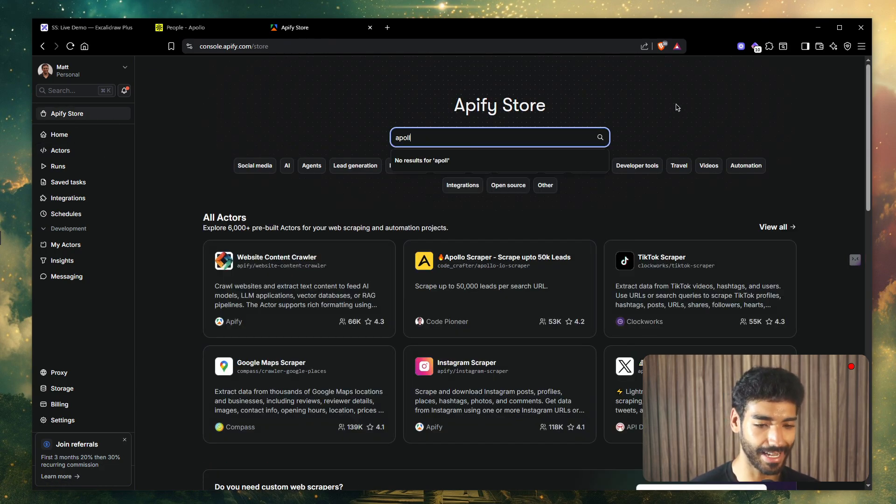
pyautogui.write('o')
pyautogui.press('Return')
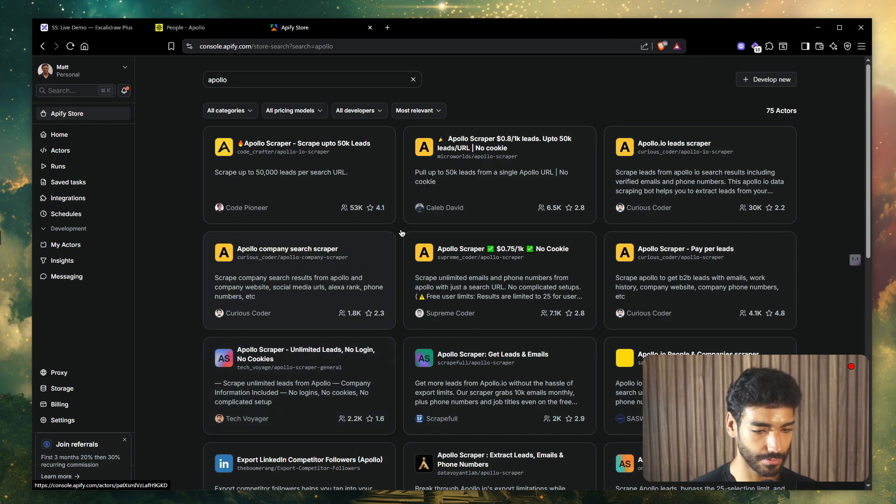
pyautogui.click(649, 200)
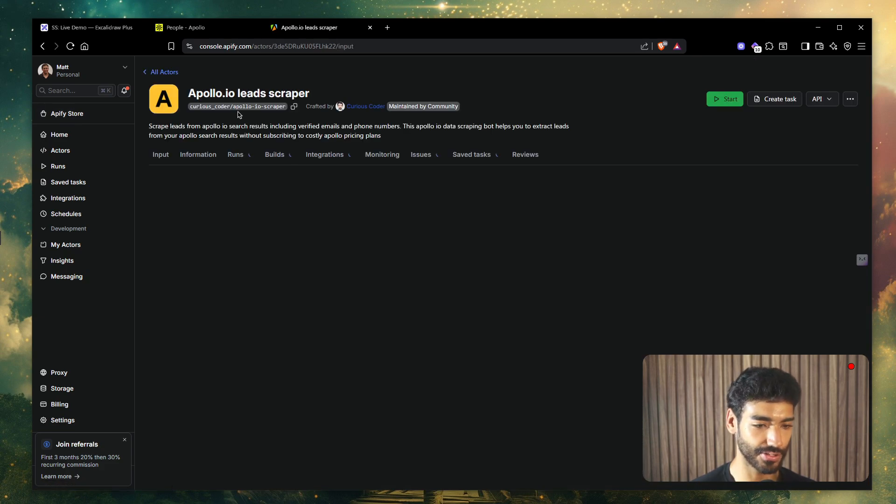
# - Paste the filtered Apollo people-search URL into the scraper's Search URL field
pyautogui.click(462, 106)
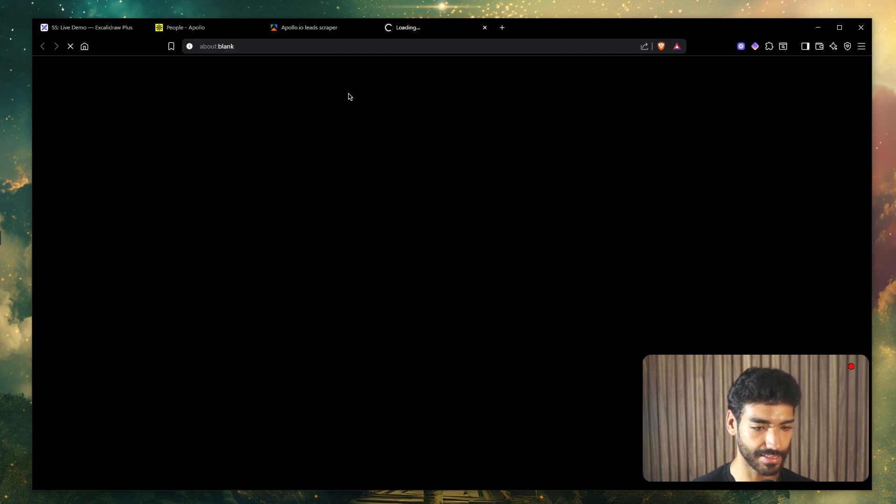
pyautogui.click(346, 26)
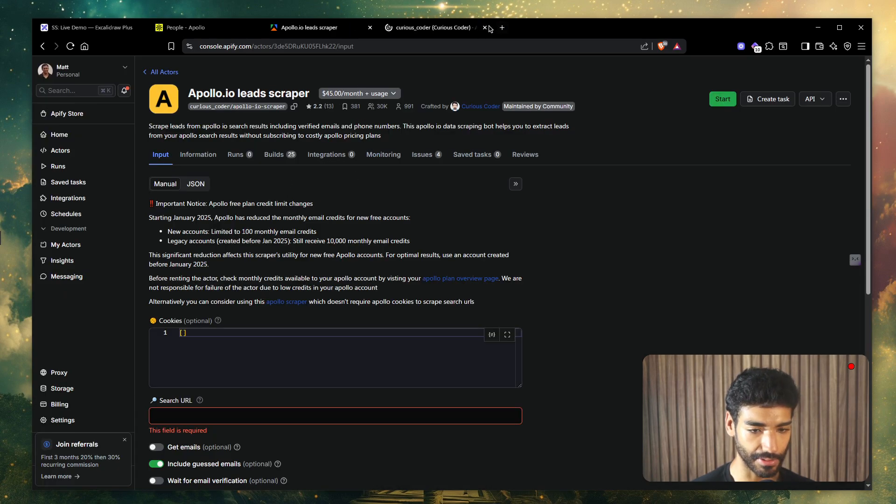
pyautogui.click(485, 27)
pyautogui.scroll(-2, 317, 282)
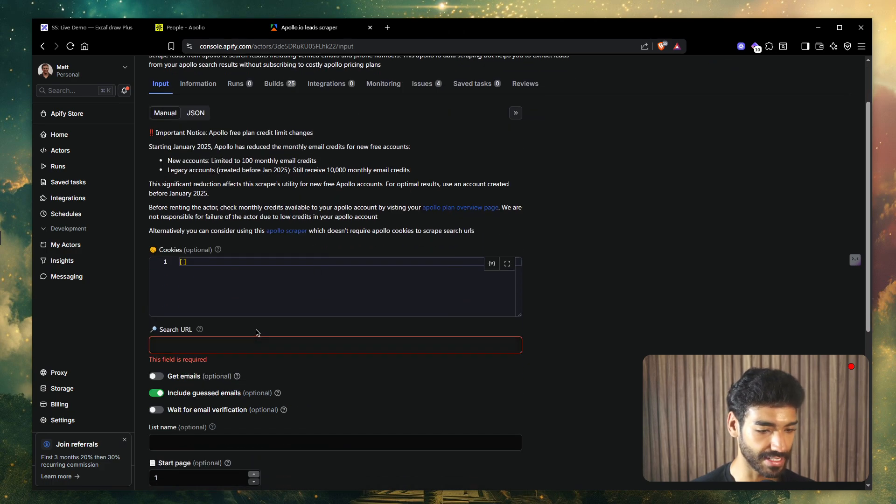
pyautogui.click(208, 29)
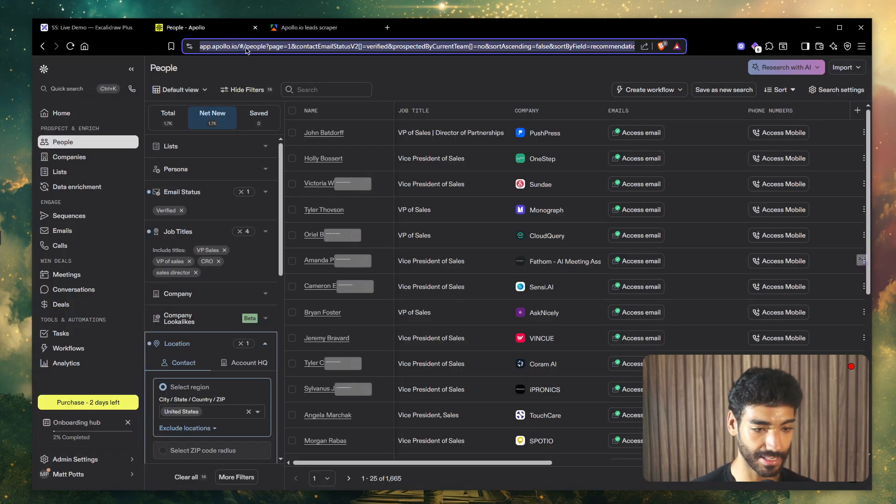
pyautogui.hotkey('ctrl', 'c')
pyautogui.hotkey('ctrl', 'Tab')
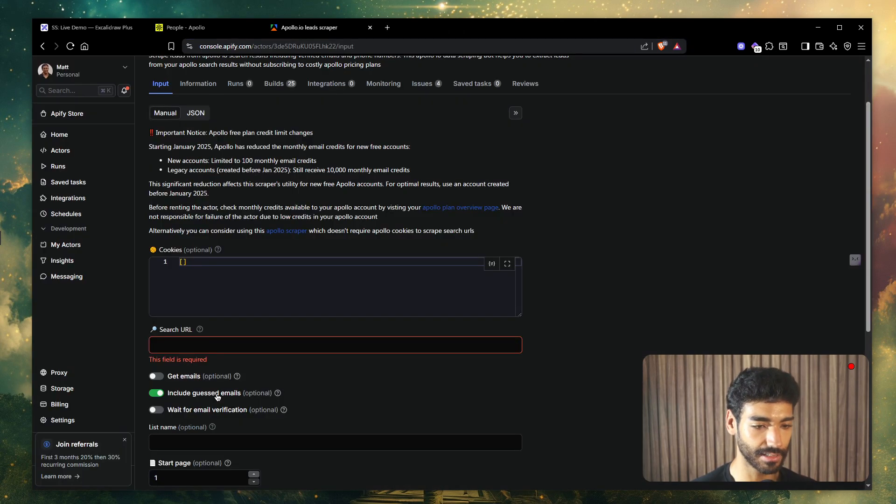
pyautogui.click(189, 343)
pyautogui.hotkey('ctrl', 'v')
# - Turn on Get emails and Wait for email verification, and set Total records to 1000
pyautogui.scroll(-1, 234, 388)
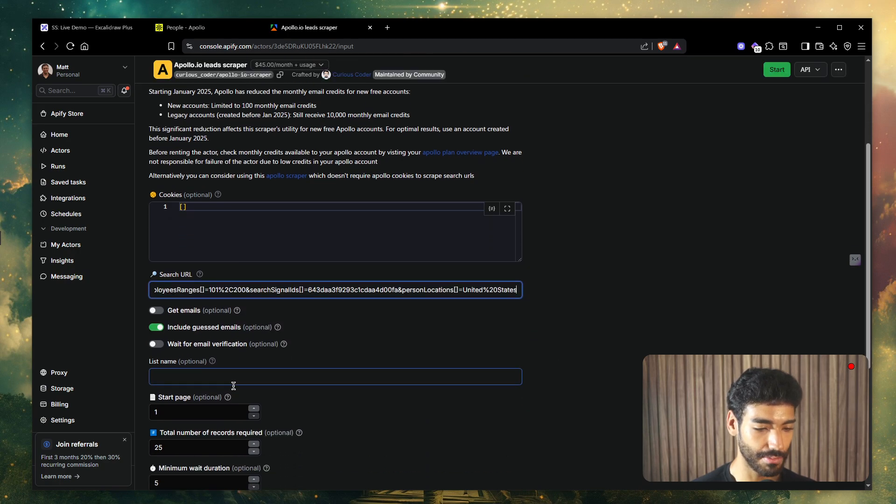
pyautogui.click(157, 310)
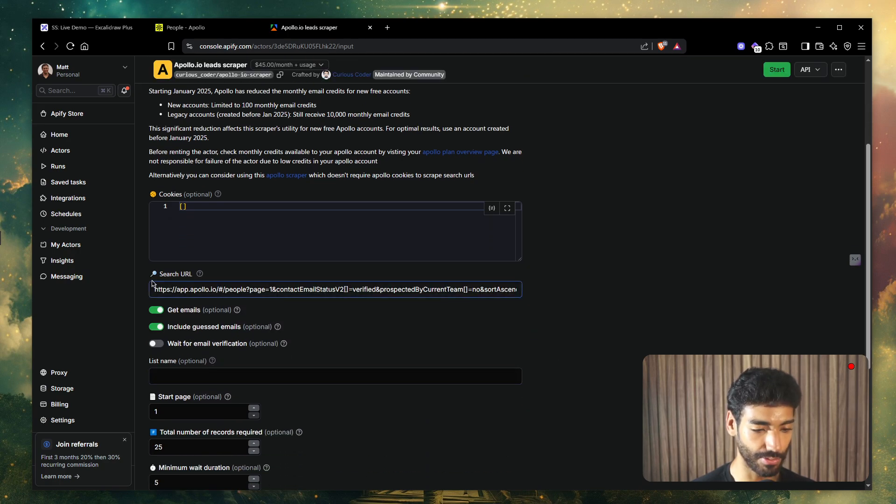
pyautogui.click(156, 344)
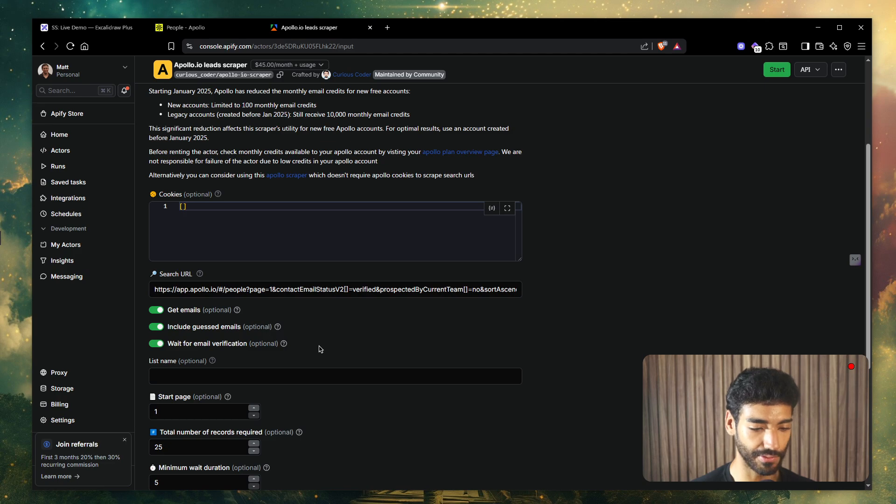
pyautogui.scroll(-3, 320, 350)
pyautogui.click(211, 314)
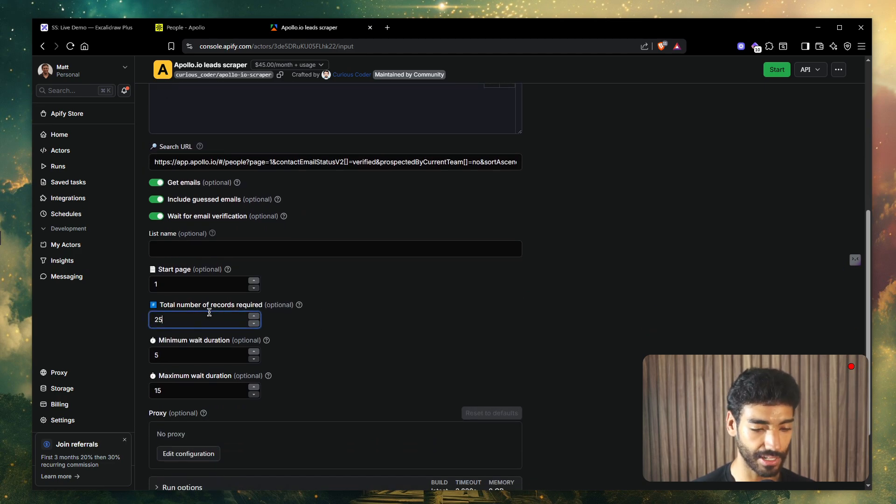
pyautogui.write('000')
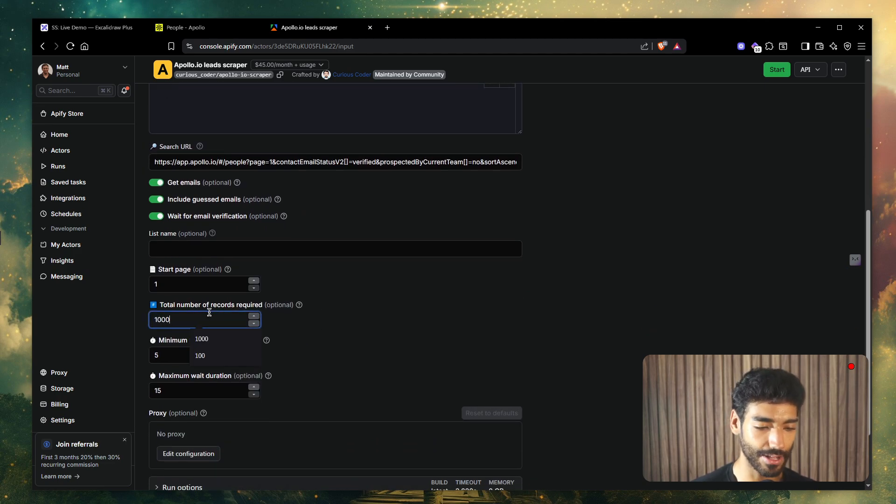
pyautogui.click(410, 294)
pyautogui.scroll(5, 329, 282)
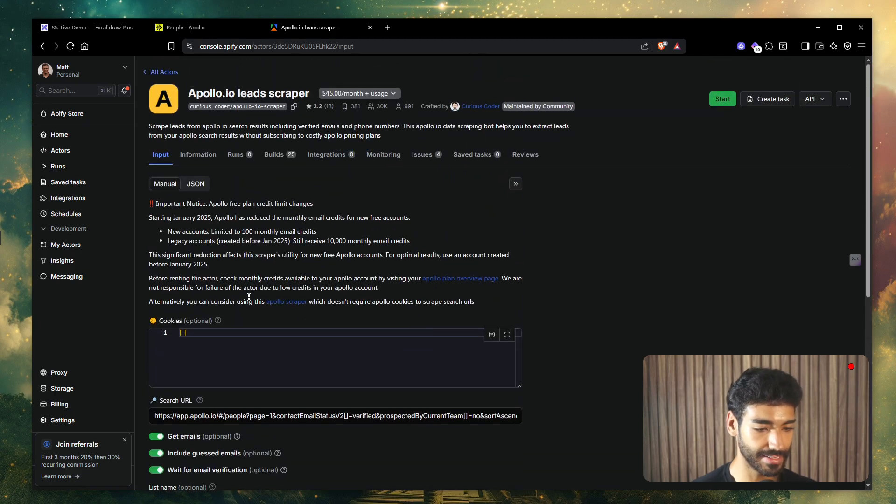
pyautogui.scroll(-2, 248, 296)
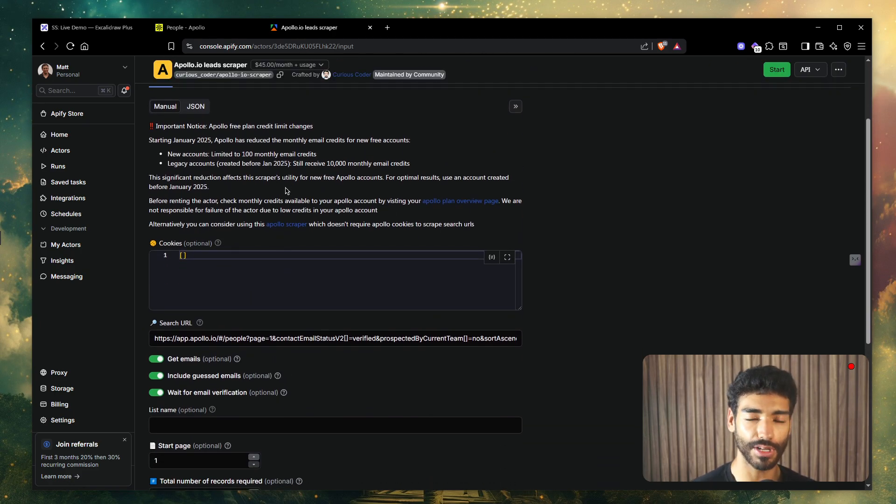
# - Look up the EditThisCookie (V3) extension on the Chrome Web Store, then return to Apollo's People tab
pyautogui.hotkey('ctrl', 't')
pyautogui.write('edit this cookie')
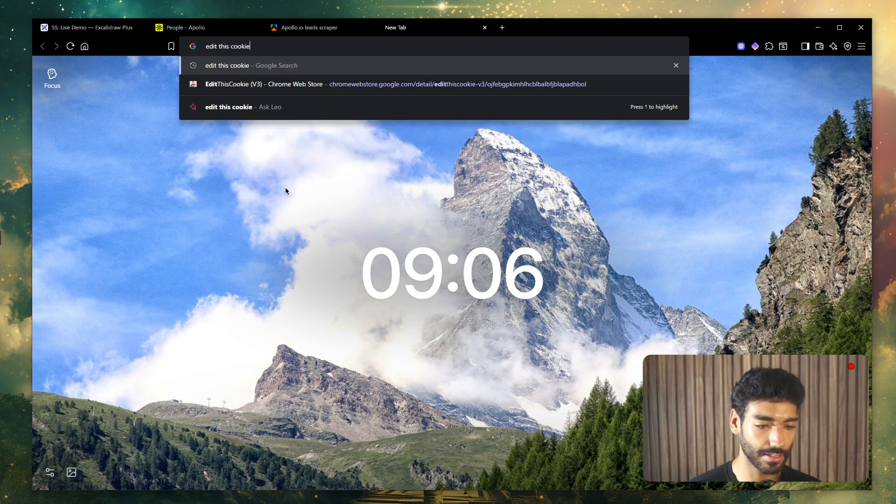
pyautogui.press('Return')
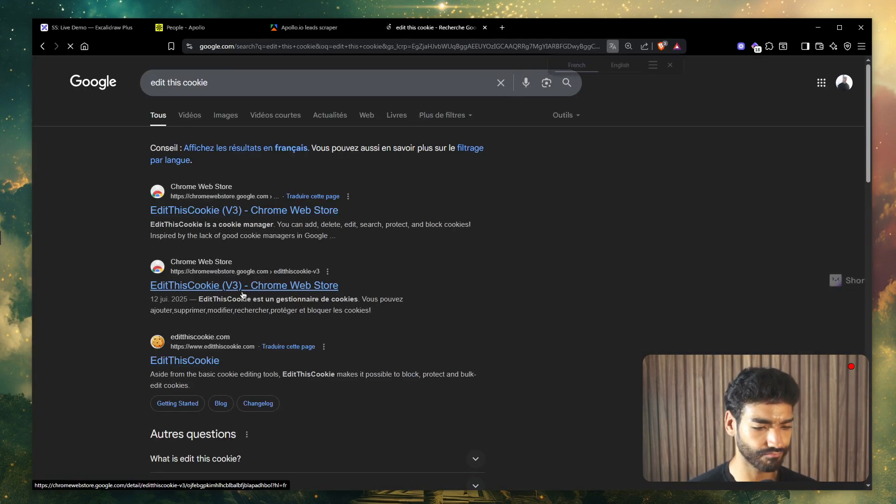
pyautogui.click(224, 286)
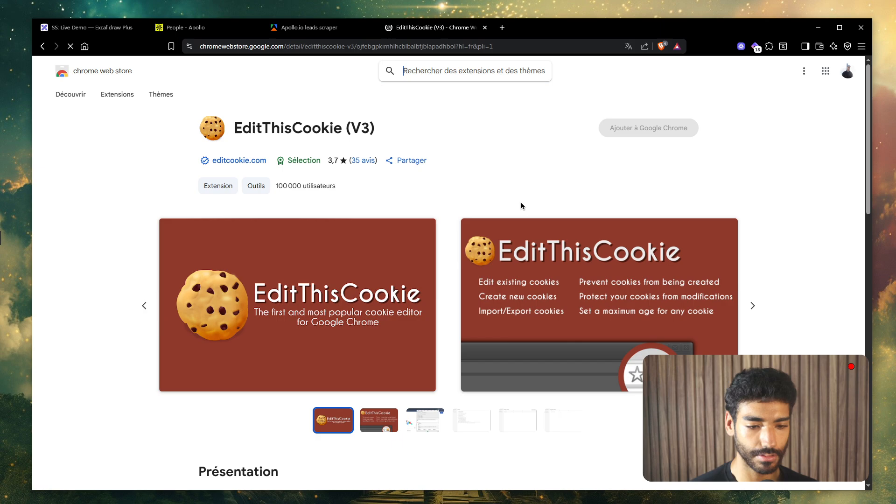
pyautogui.scroll(-3, 522, 202)
pyautogui.scroll(3, 522, 202)
pyautogui.hotkey('ctrl', 'w')
pyautogui.click(219, 21)
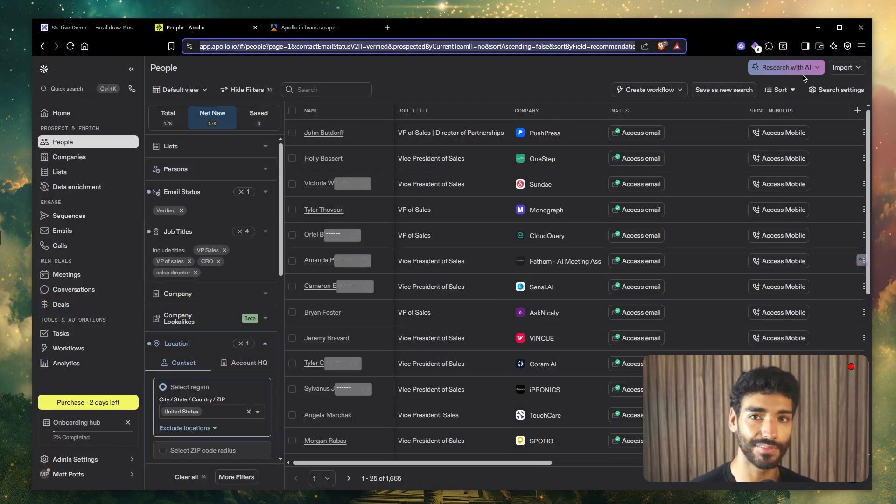
# - Pin EditThisCookie to the toolbar and show its list of apollo.io cookies
pyautogui.click(769, 47)
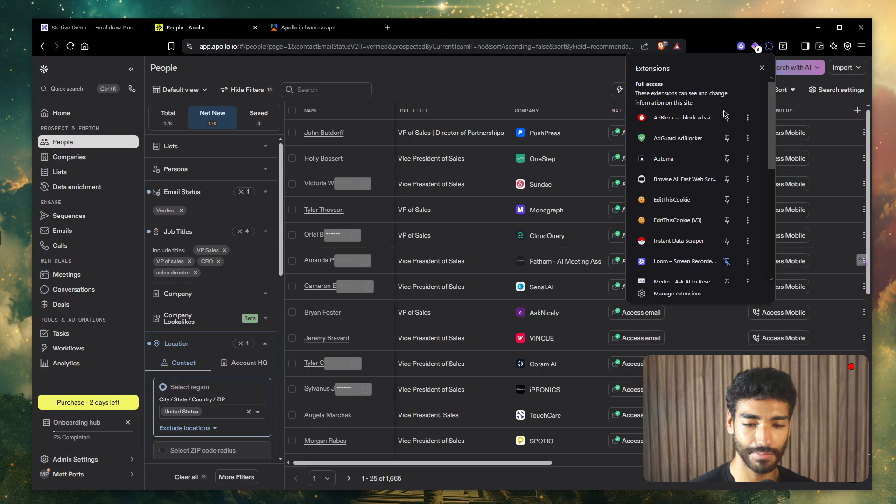
pyautogui.click(682, 198)
pyautogui.click(755, 46)
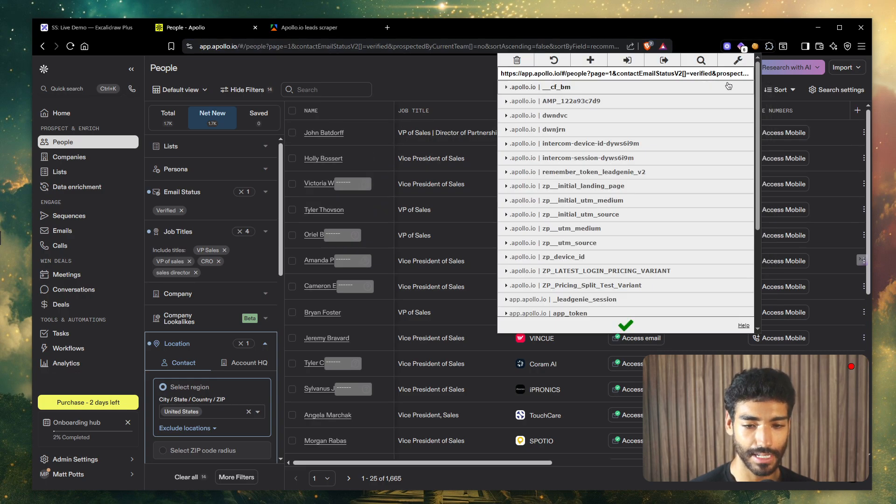
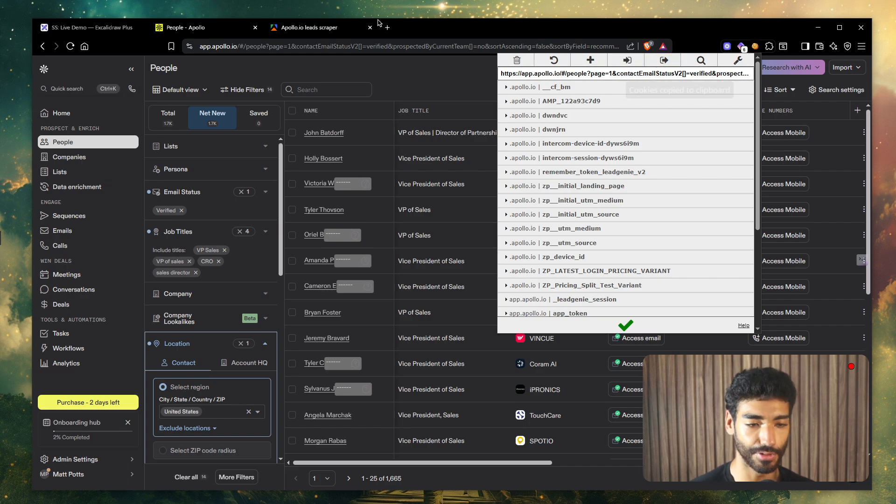
# - Switch to the Apify leads scraper input page and focus its Cookies field
pyautogui.click(308, 27)
pyautogui.click(251, 280)
# - Paste the Apollo cookies, set the proxy to Residential, and enable No timeout
pyautogui.hotkey('ctrl', 'a')
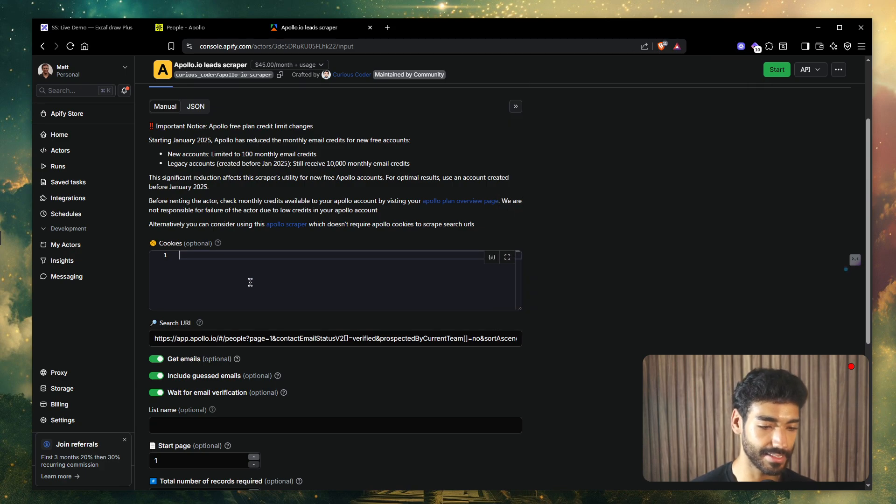
pyautogui.hotkey('ctrl', 'v')
pyautogui.scroll(-10, 625, 402)
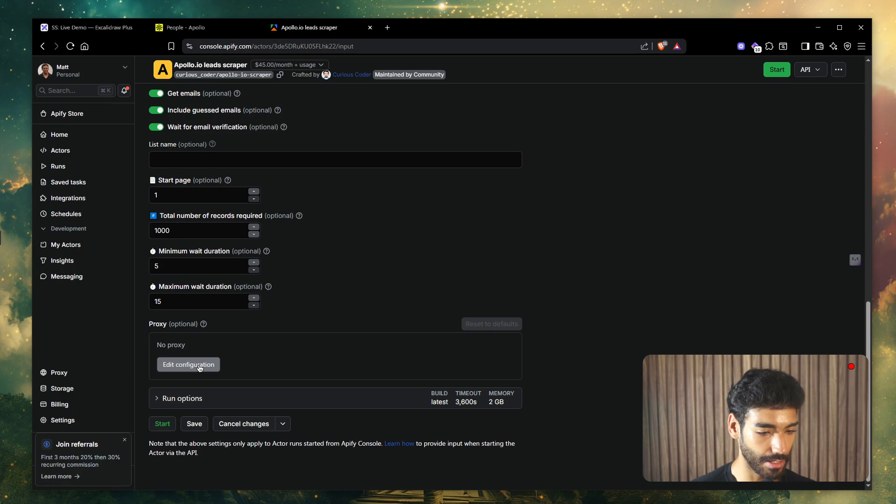
pyautogui.click(199, 365)
pyautogui.click(234, 325)
pyautogui.scroll(-2, 235, 325)
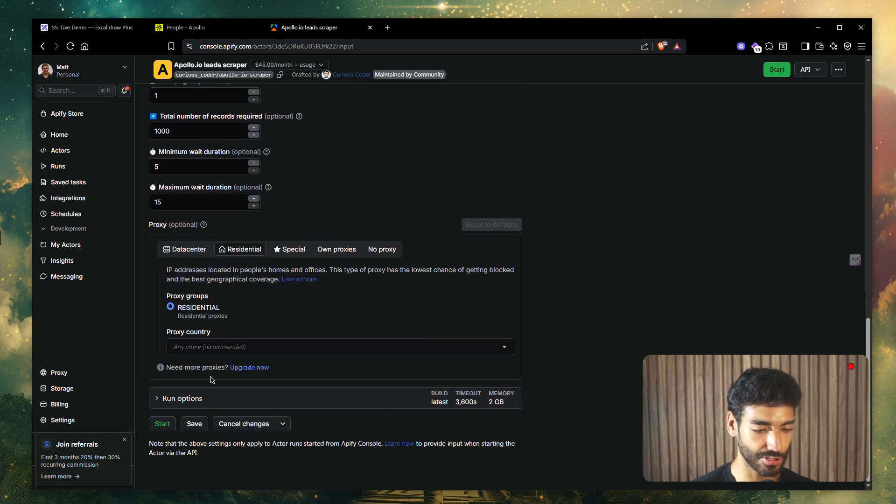
pyautogui.click(182, 399)
pyautogui.scroll(-3, 312, 336)
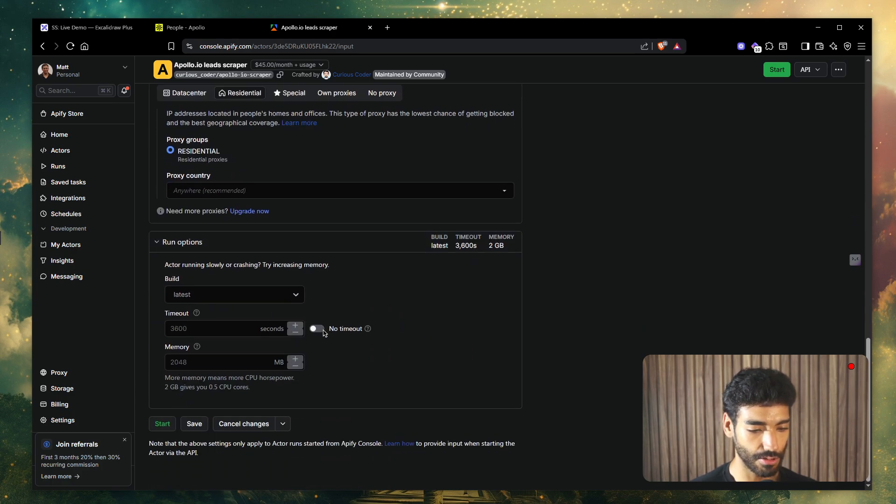
pyautogui.click(321, 330)
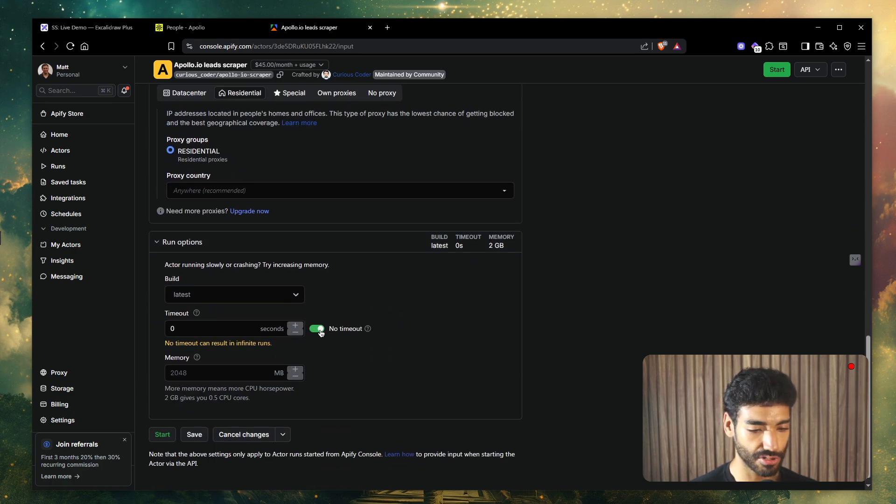
# - Rent the actor on its free trial, save and start the run, and view the output
pyautogui.click(163, 432)
pyautogui.click(554, 384)
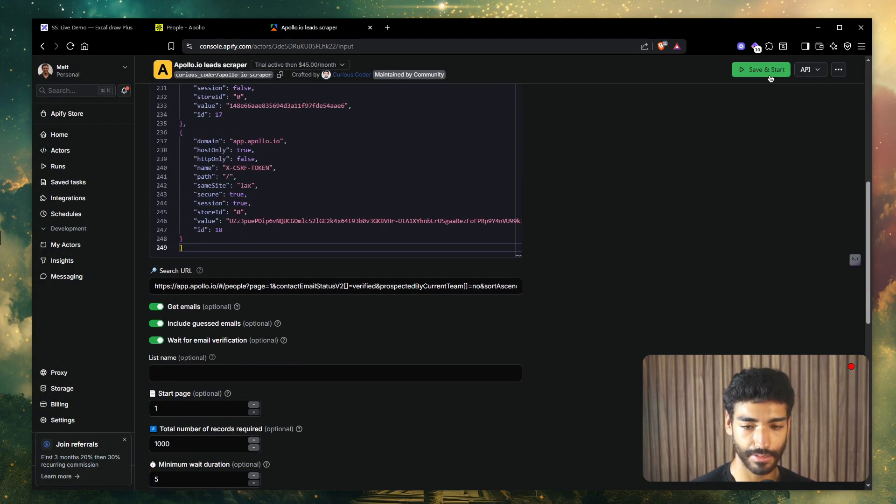
pyautogui.click(770, 70)
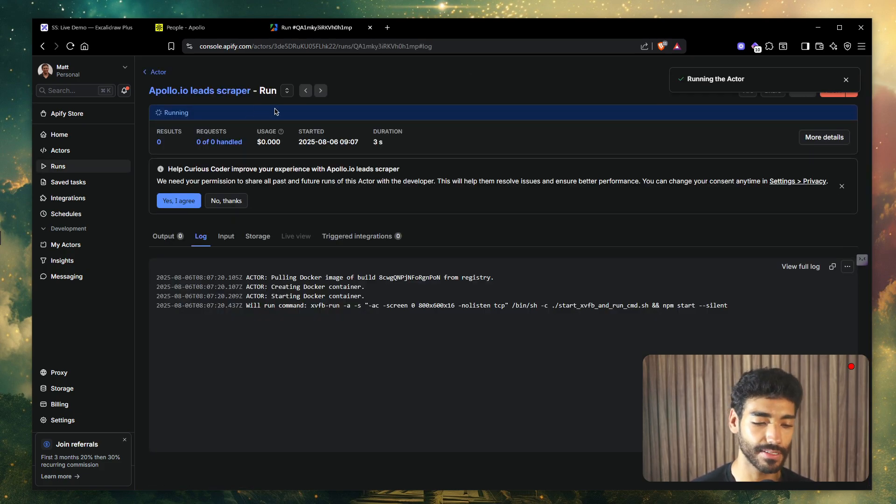
pyautogui.click(162, 236)
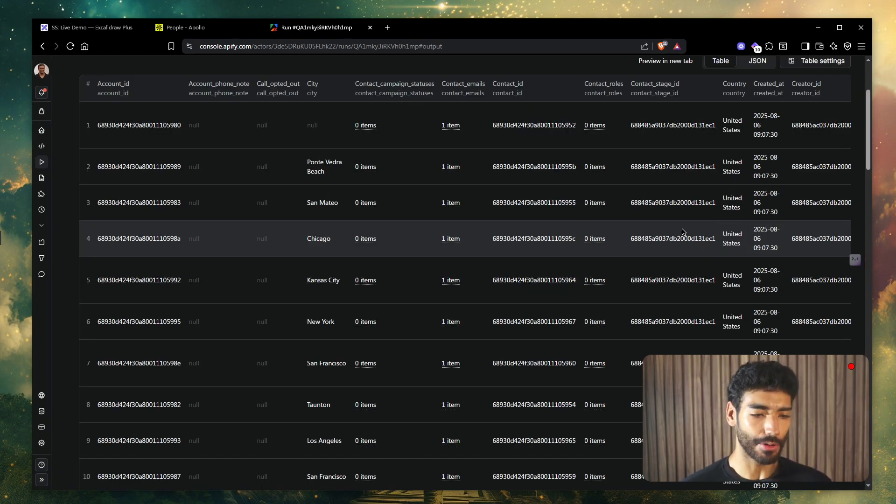
# - Open make.com in a new browser tab
pyautogui.hotkey('ctrl', 't')
pyautogui.write('make')
pyautogui.press('Return')
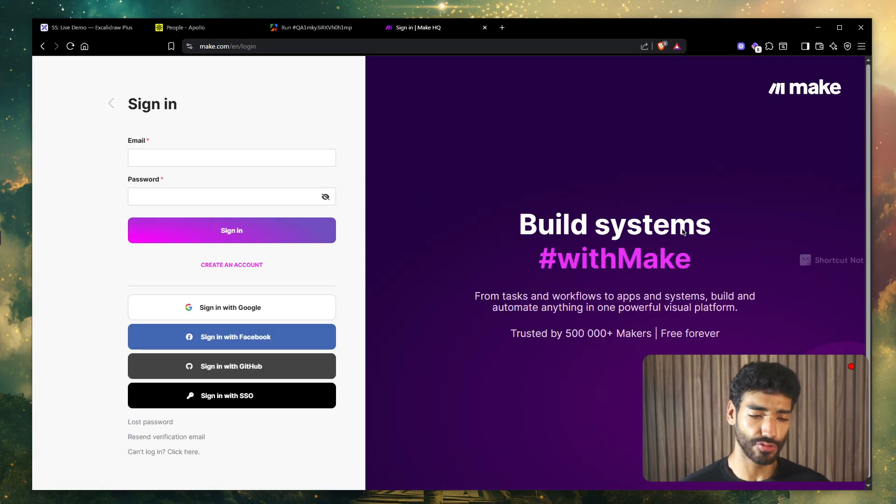
# - Sign in to Make with a Google account and create a new blank scenario
pyautogui.click(293, 319)
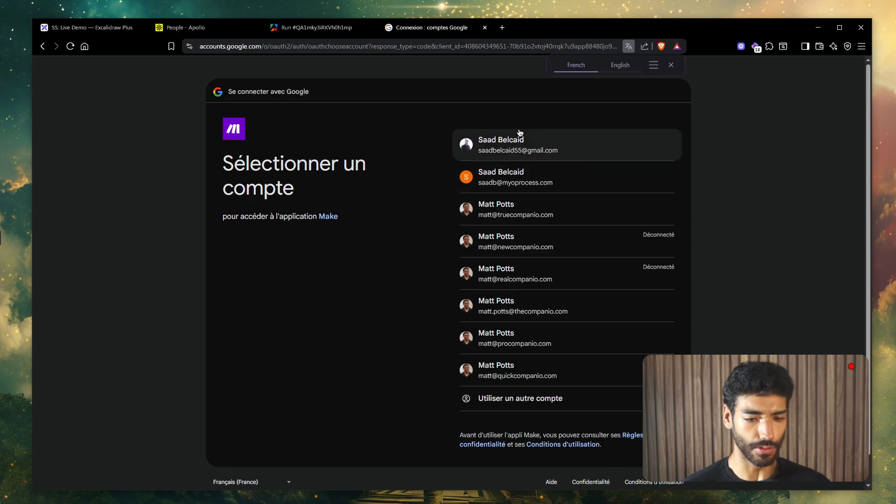
pyautogui.click(520, 133)
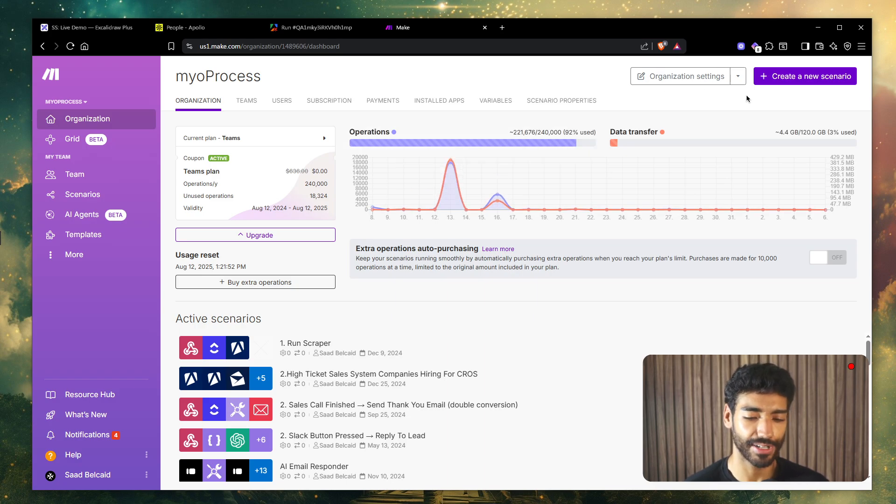
pyautogui.click(774, 82)
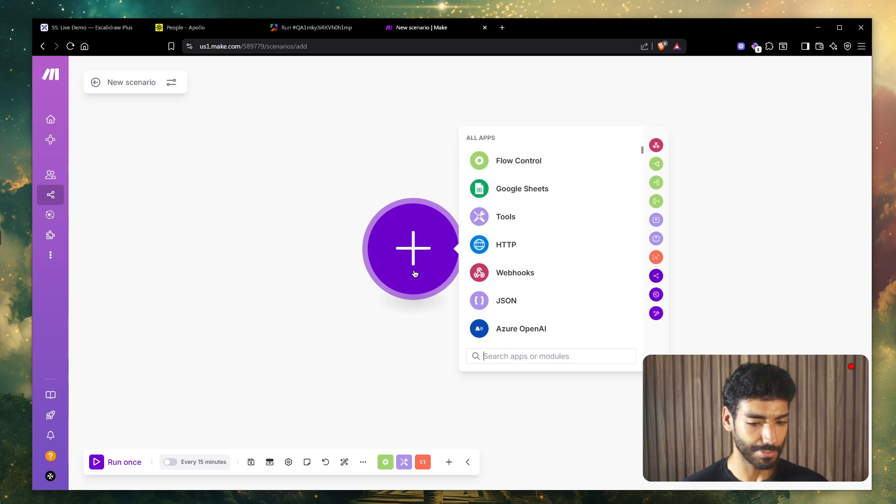
# - Add the Apify Get Dataset Items module to the scenario
pyautogui.scroll(-5, 558, 299)
pyautogui.write('apify')
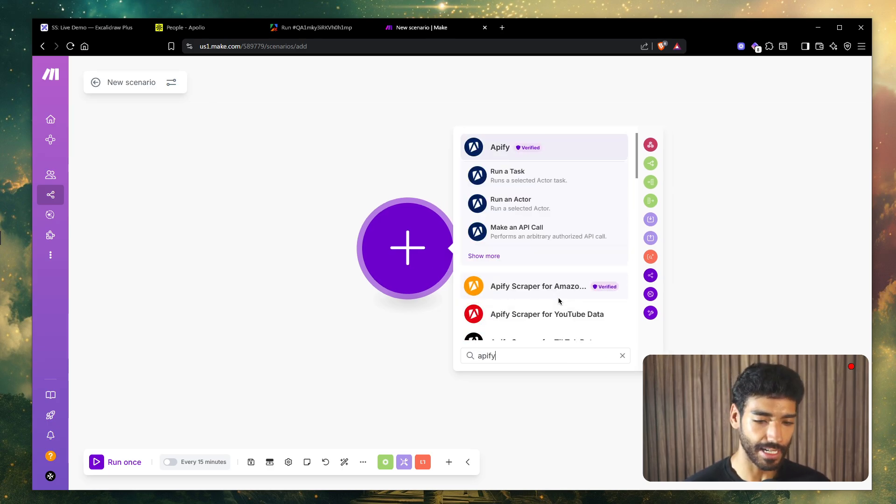
pyautogui.press('Return')
pyautogui.scroll(-3, 531, 244)
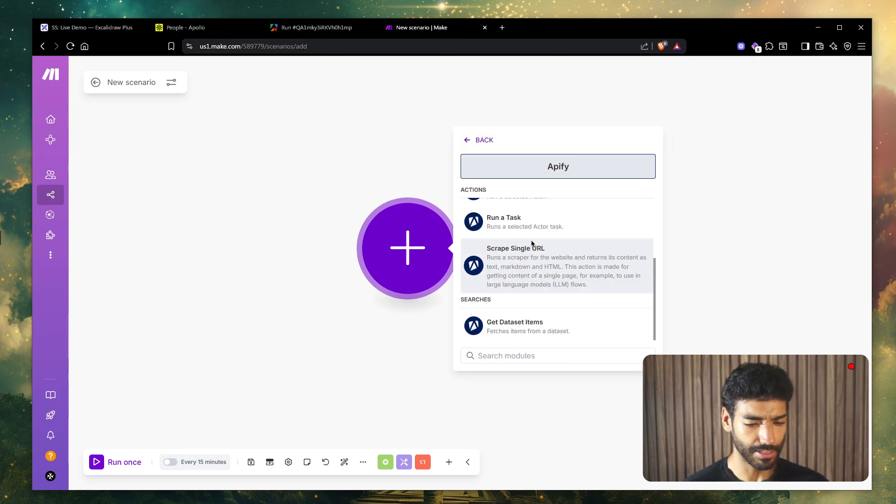
pyautogui.write('get')
pyautogui.click(531, 243)
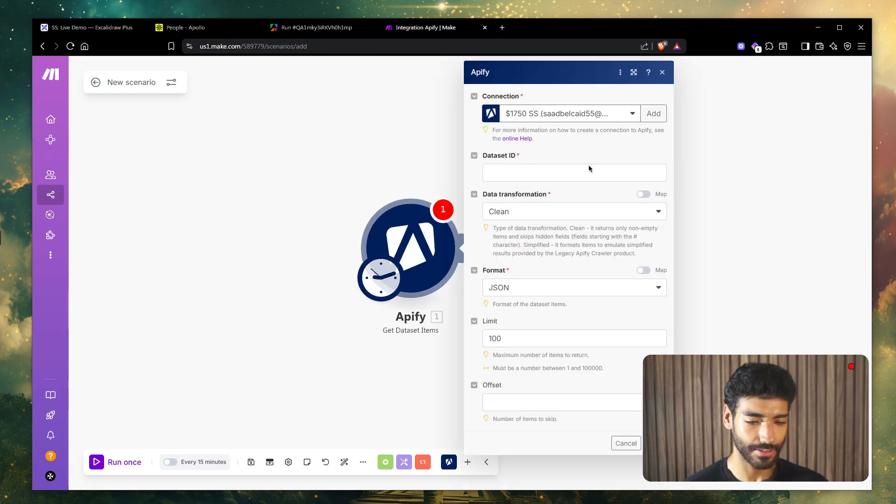
pyautogui.click(653, 114)
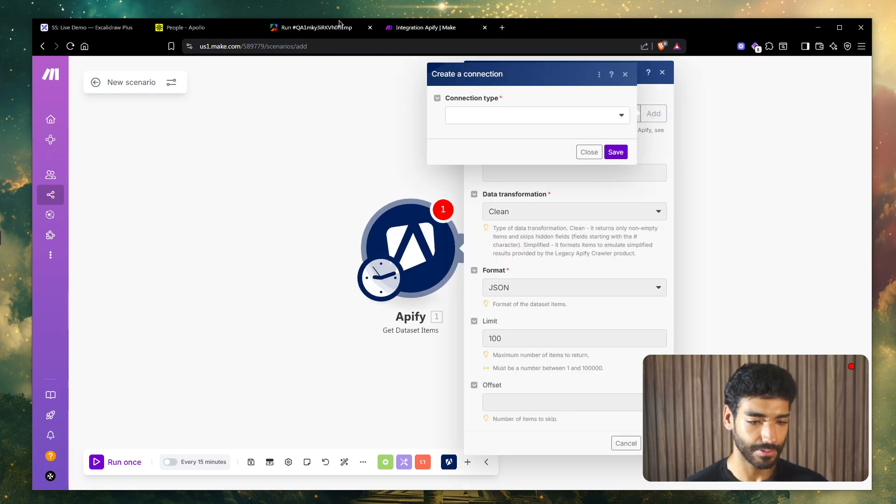
pyautogui.click(317, 27)
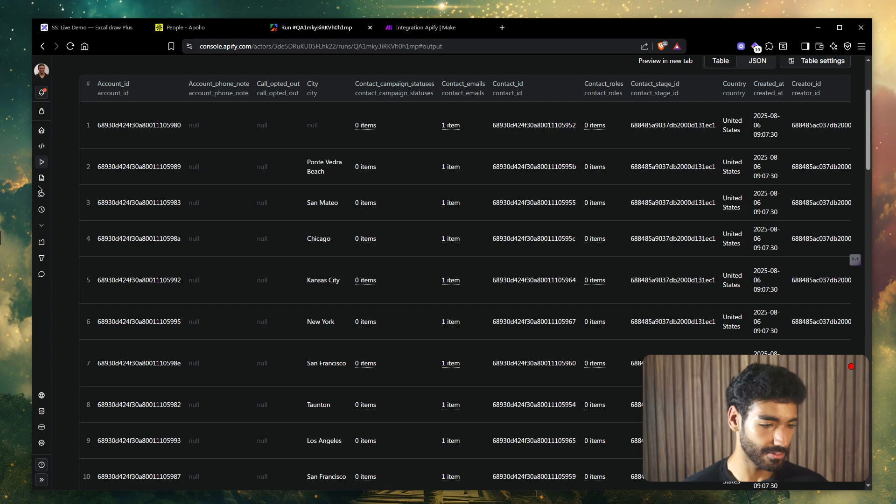
pyautogui.click(41, 444)
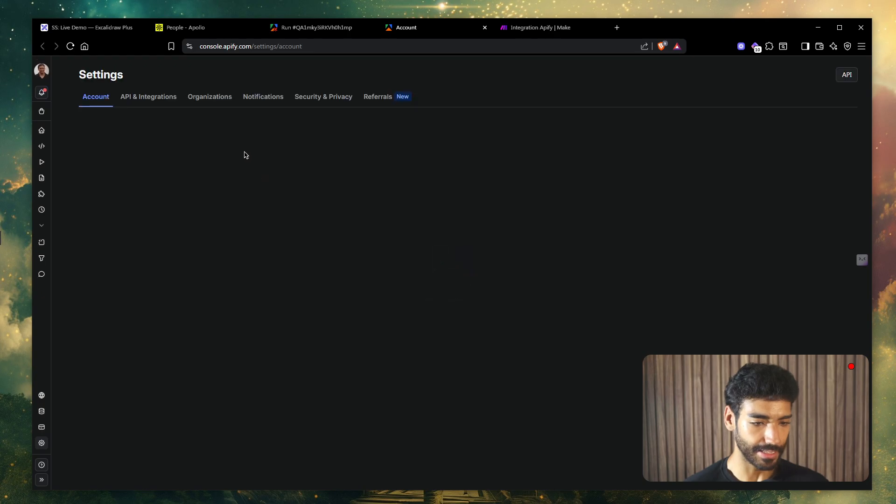
pyautogui.click(155, 102)
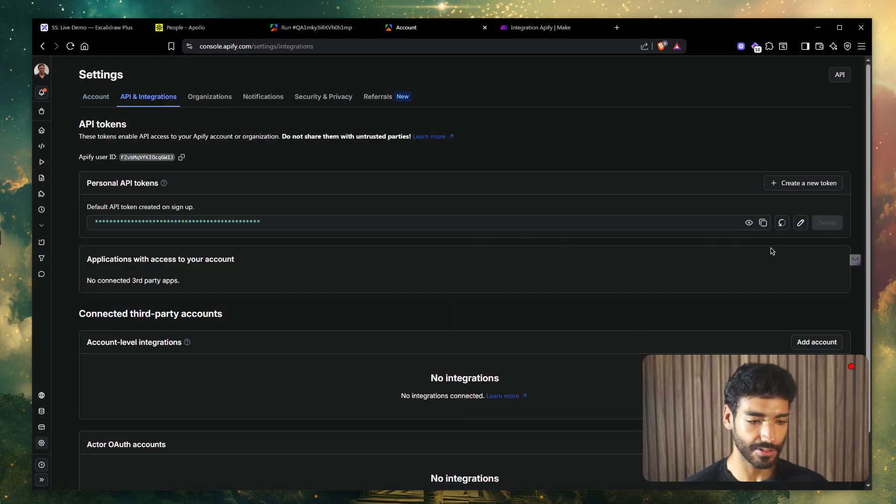
pyautogui.click(515, 29)
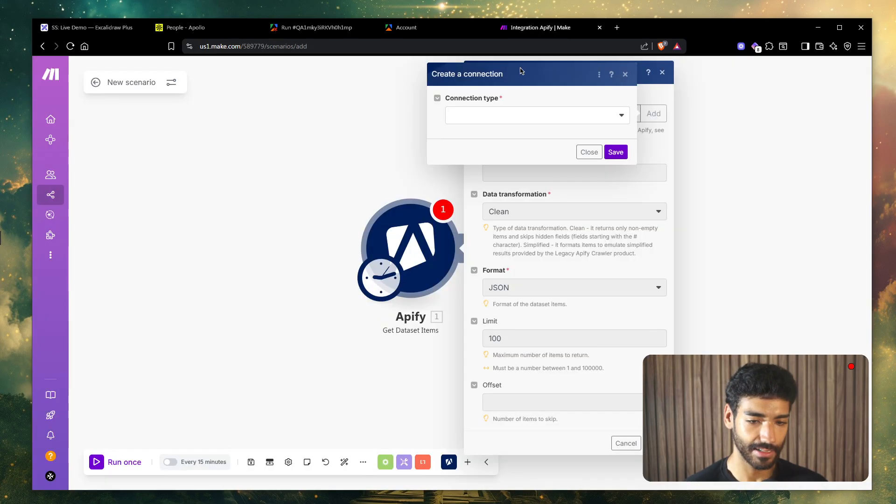
pyautogui.click(490, 122)
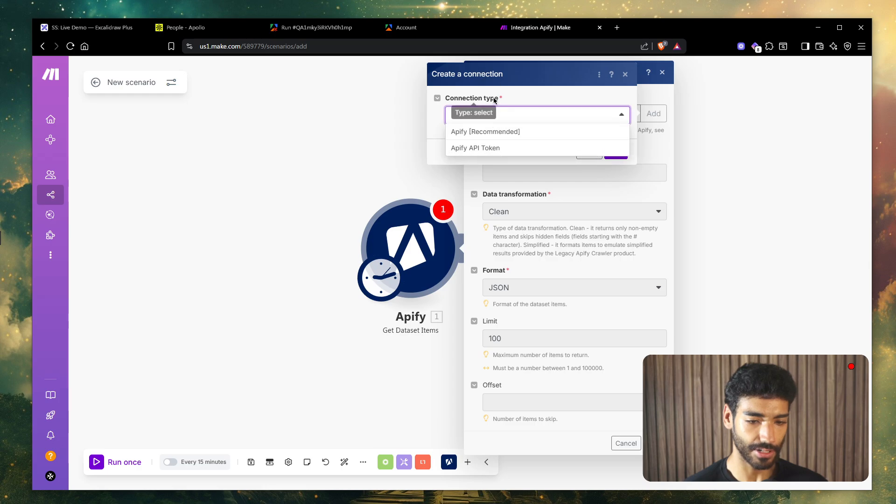
pyautogui.click(486, 149)
pyautogui.click(487, 191)
pyautogui.hotkey('ctrl', 'v')
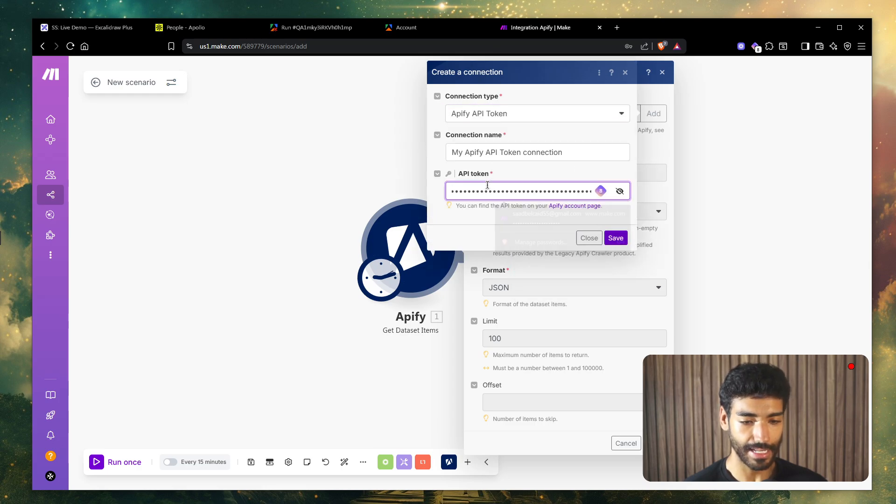
pyautogui.click(615, 238)
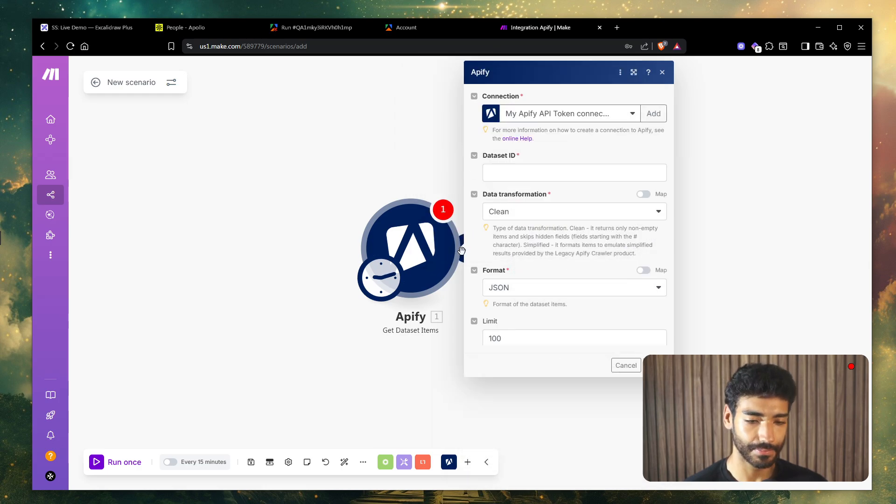
# - Copy the scraper run's dataset ID and close the extra Apify tabs
pyautogui.moveTo(490, 156); pyautogui.dragTo(527, 155)
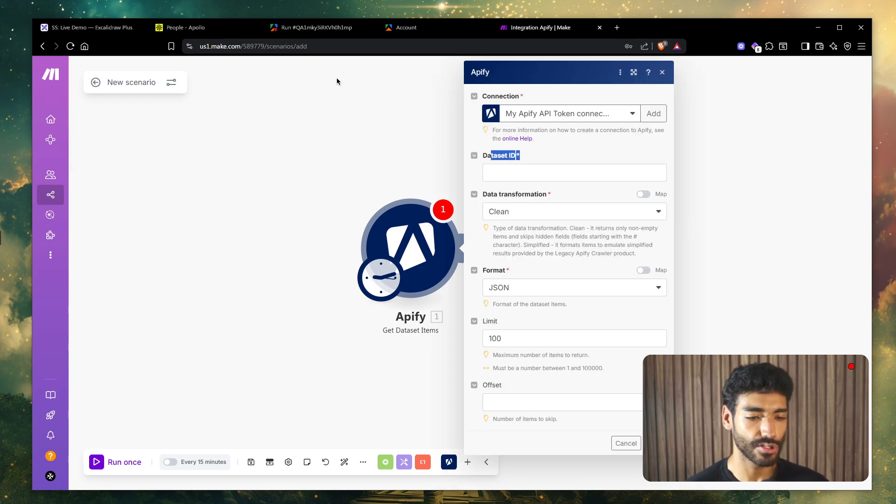
pyautogui.click(315, 27)
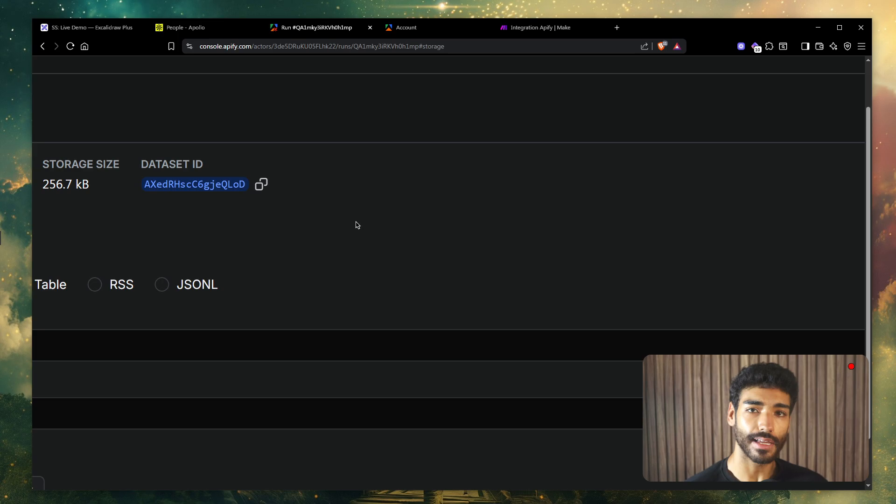
pyautogui.moveTo(142, 155); pyautogui.dragTo(227, 173)
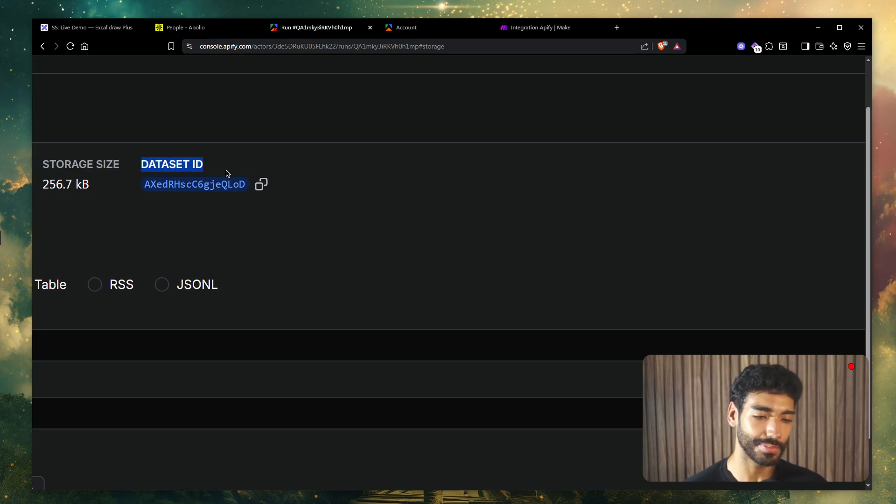
pyautogui.click(260, 185)
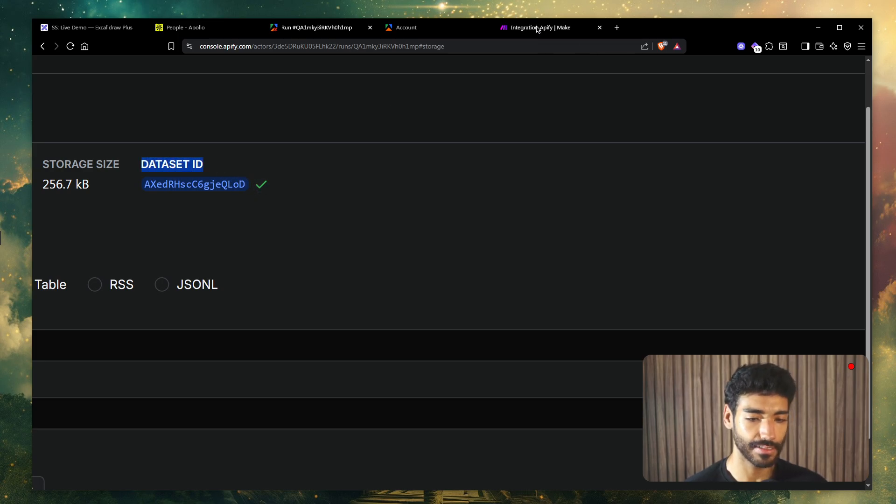
pyautogui.click(541, 28)
pyautogui.click(484, 28)
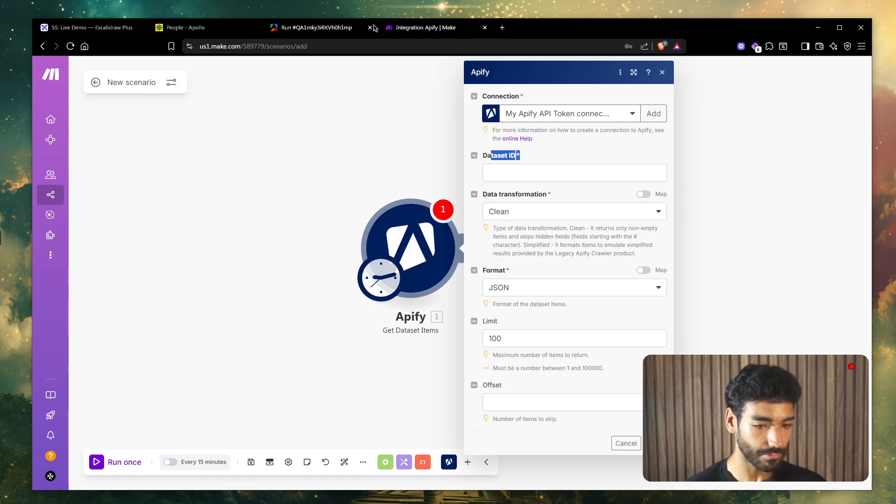
pyautogui.click(370, 28)
# - Paste the dataset ID into the Apify module and set Limit to 1
pyautogui.click(535, 174)
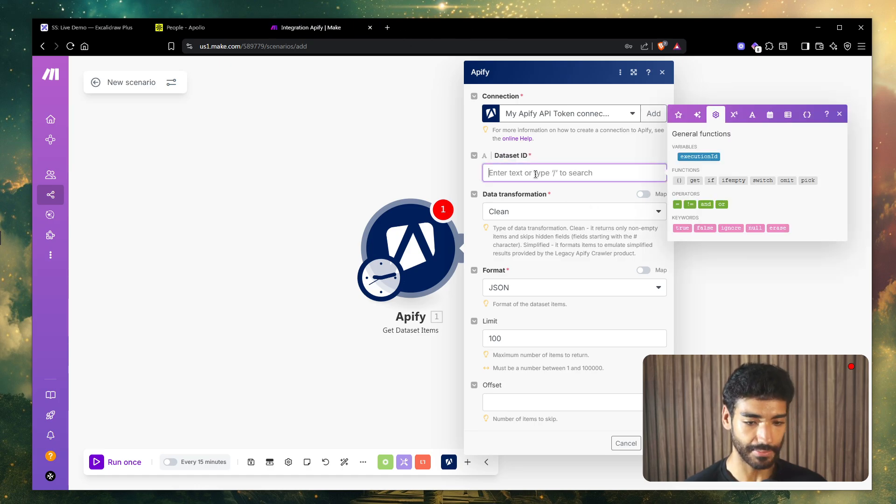
pyautogui.hotkey('ctrl', 'v')
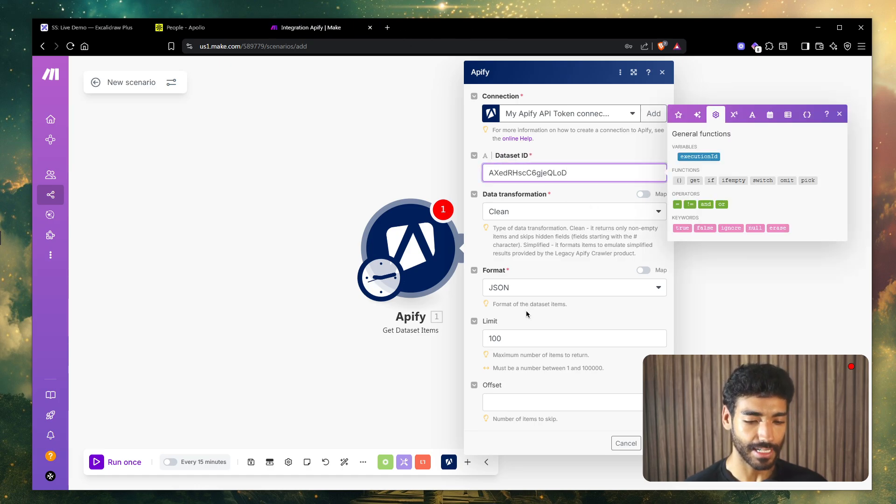
pyautogui.doubleClick(520, 338)
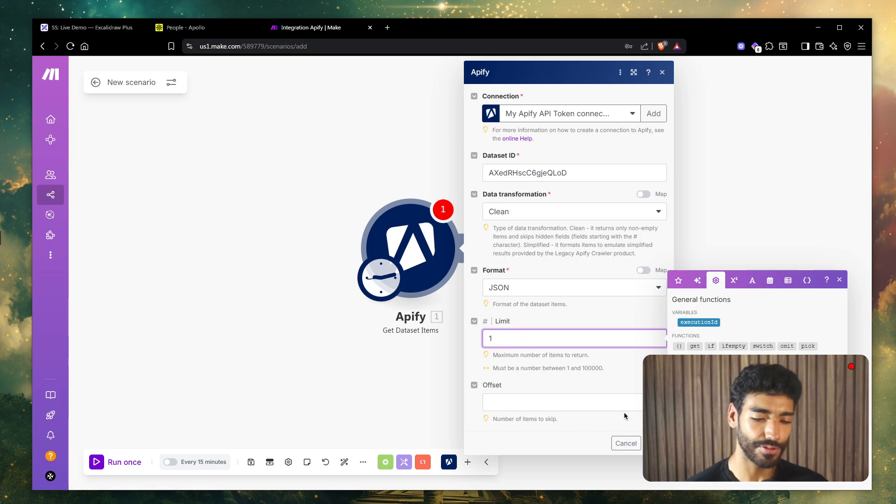
pyautogui.click(452, 339)
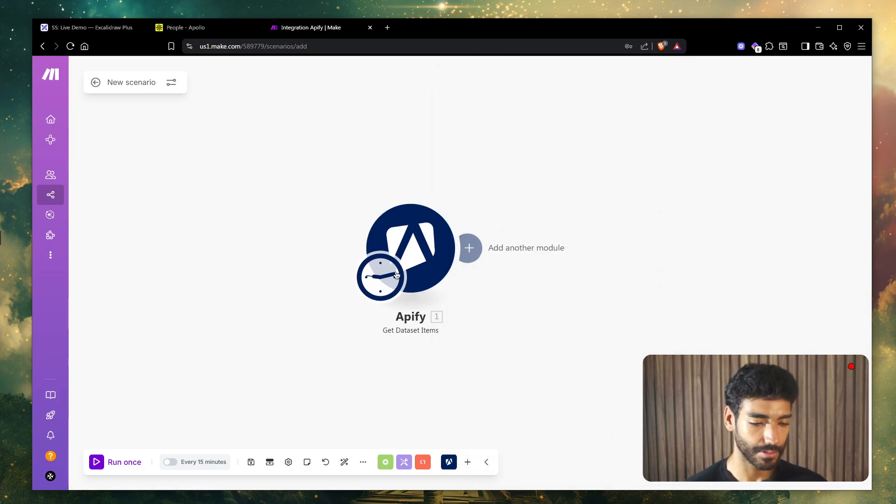
# - Rename the module to 'Get Leads' and run the scenario once
pyautogui.rightClick(419, 260)
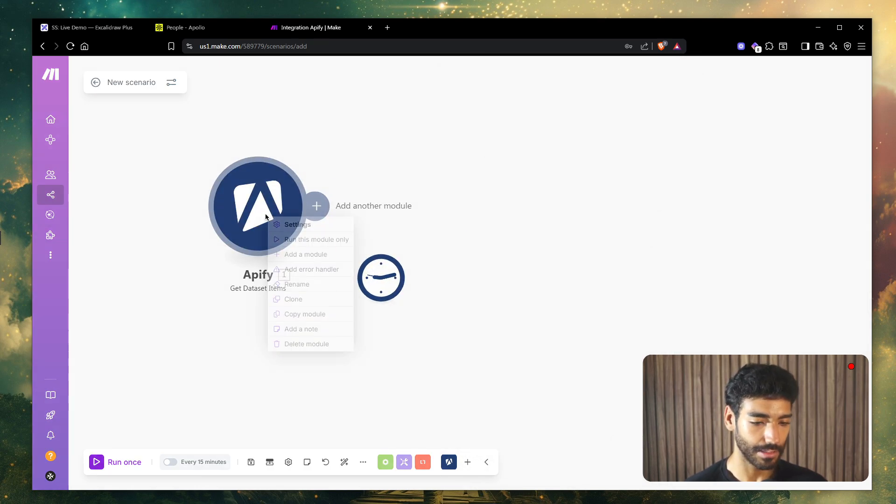
pyautogui.click(325, 284)
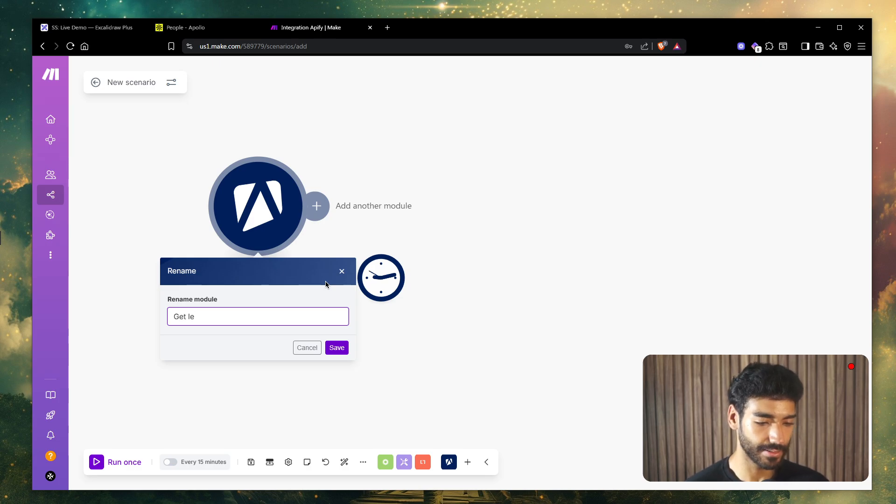
pyautogui.write('Get Leads')
pyautogui.press('Return')
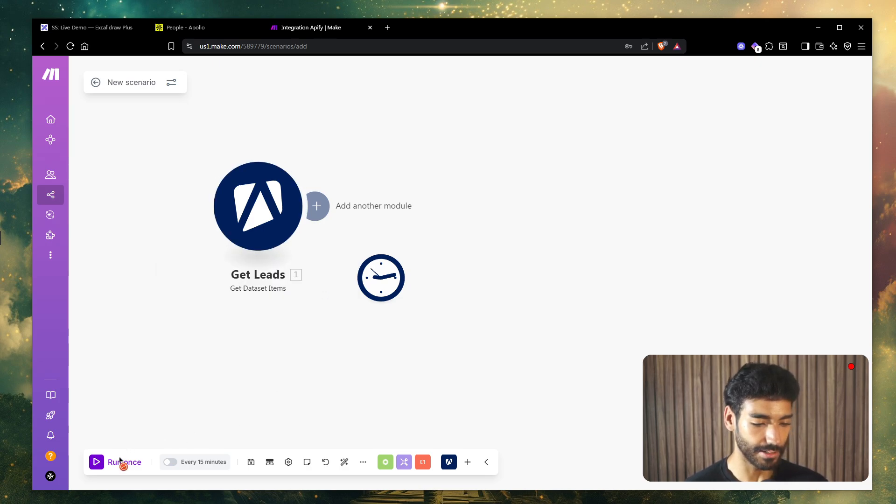
pyautogui.click(120, 461)
pyautogui.click(498, 357)
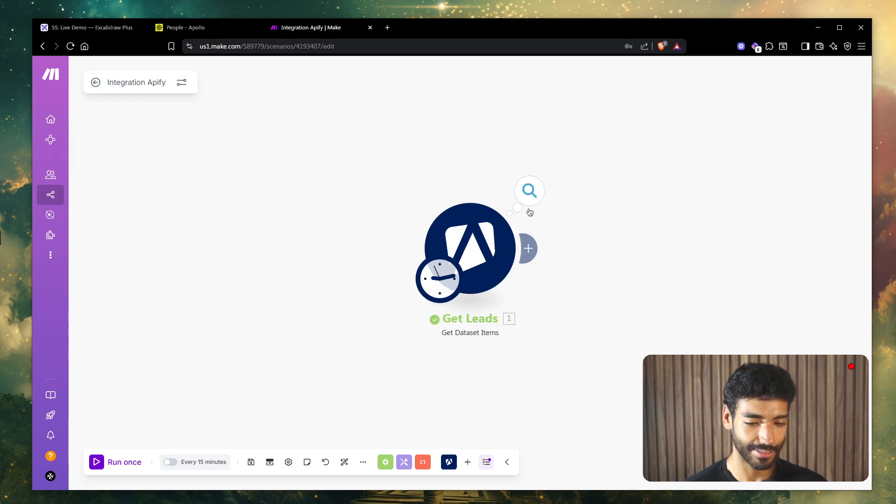
pyautogui.click(529, 190)
pyautogui.scroll(-3, 615, 130)
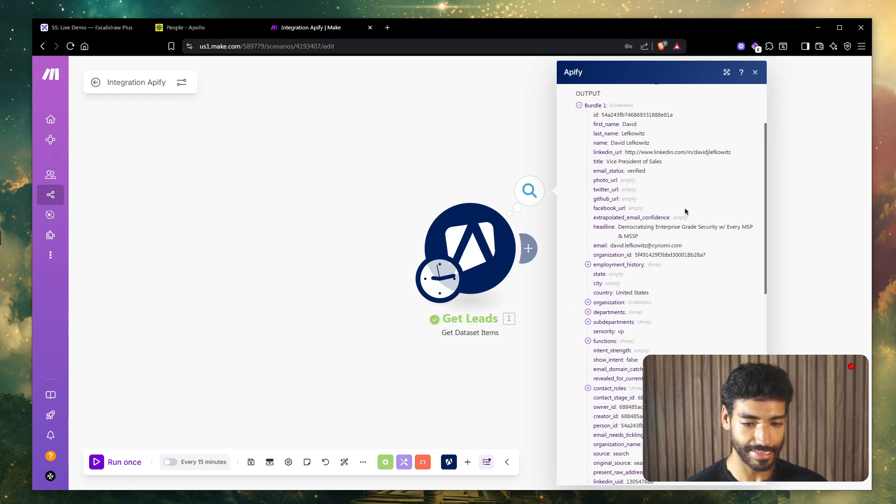
pyautogui.scroll(2, 639, 148)
pyautogui.moveTo(621, 152); pyautogui.dragTo(744, 151)
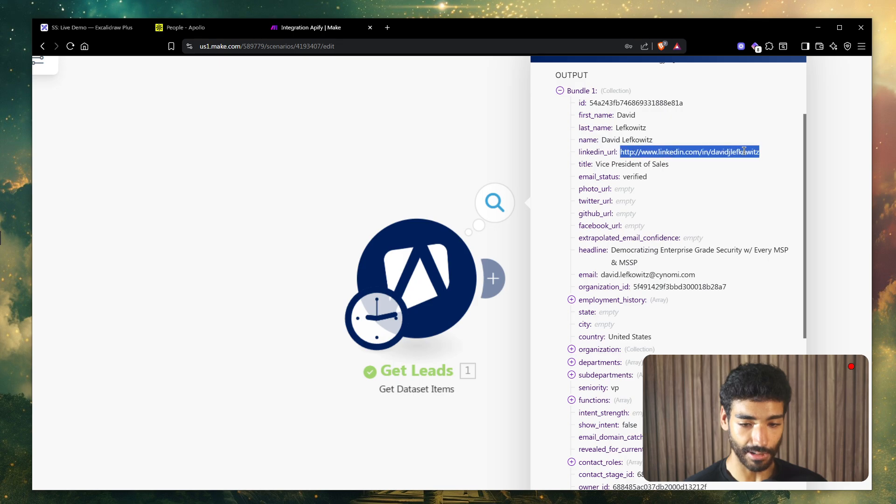
pyautogui.doubleClick(626, 177)
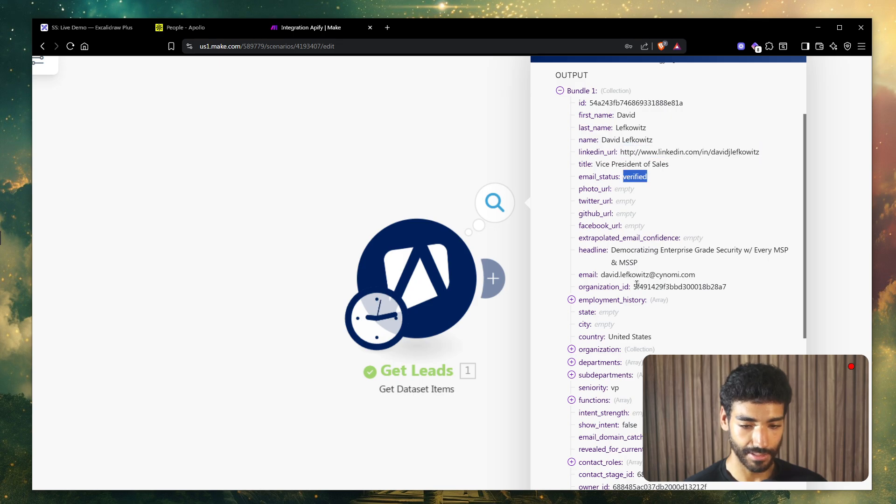
pyautogui.moveTo(626, 274); pyautogui.dragTo(761, 283)
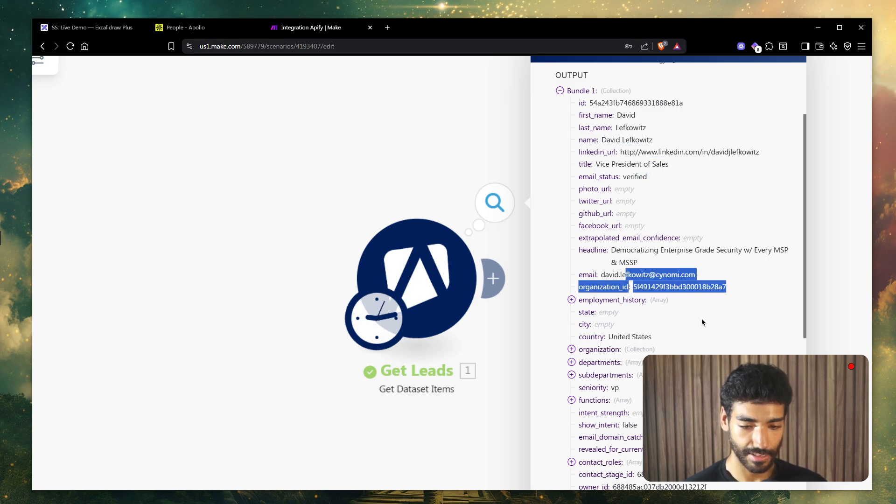
pyautogui.scroll(-2, 702, 322)
pyautogui.scroll(-1, 702, 322)
pyautogui.scroll(-2, 702, 322)
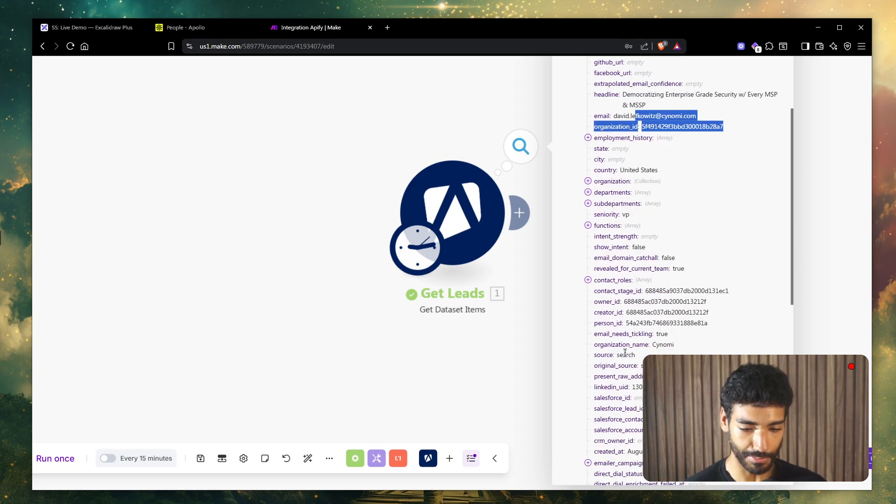
pyautogui.scroll(-3, 624, 353)
pyautogui.scroll(-5, 624, 313)
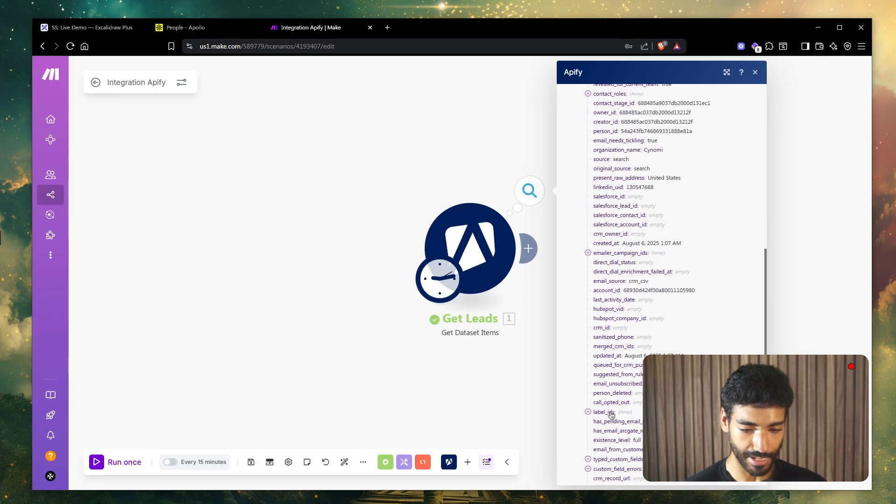
pyautogui.scroll(-3, 611, 415)
pyautogui.scroll(15, 611, 414)
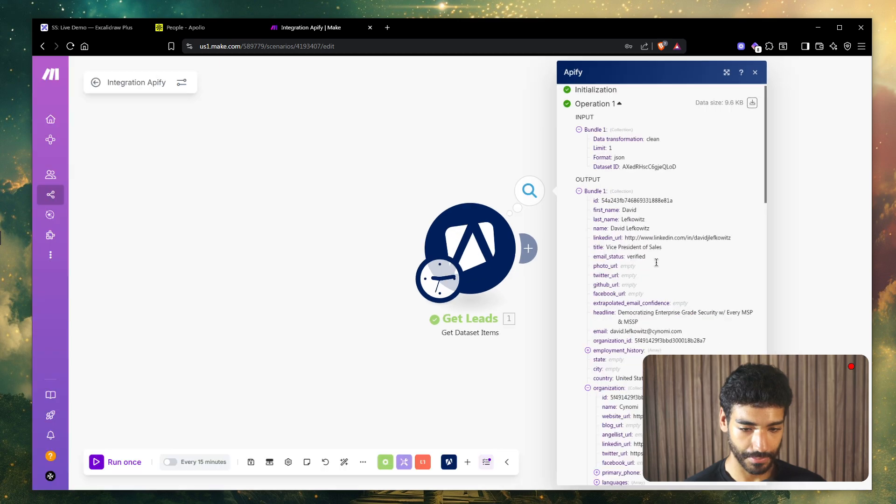
pyautogui.click(292, 221)
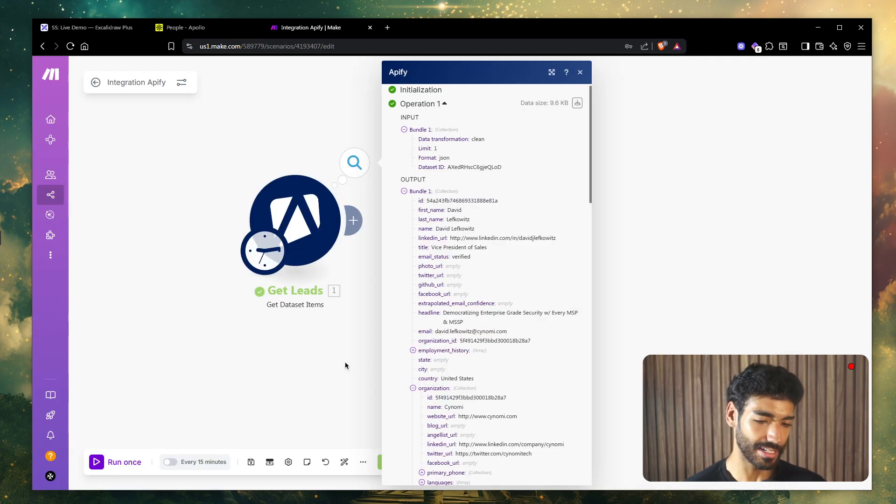
# - Add a new empty module after Get Leads to show the app picker
pyautogui.click(356, 218)
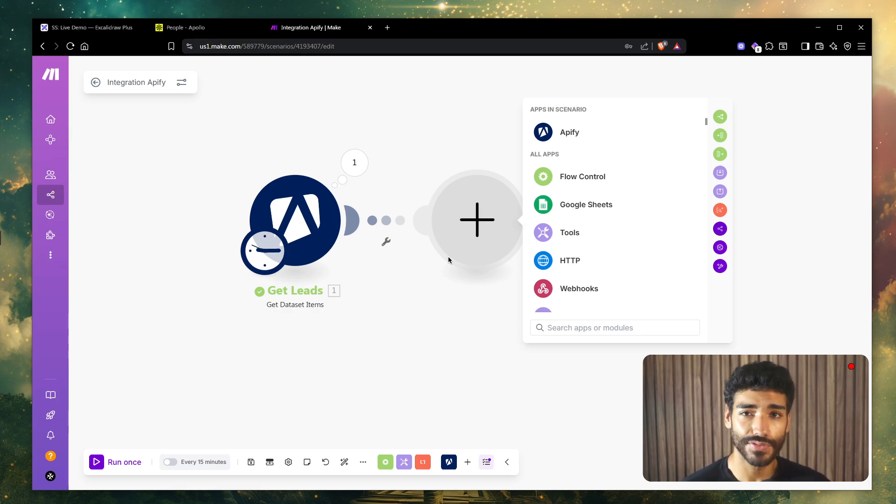
# - Open app.nwita in a new tab and scroll through the NWITA AI landing page
pyautogui.hotkey('ctrl', 't')
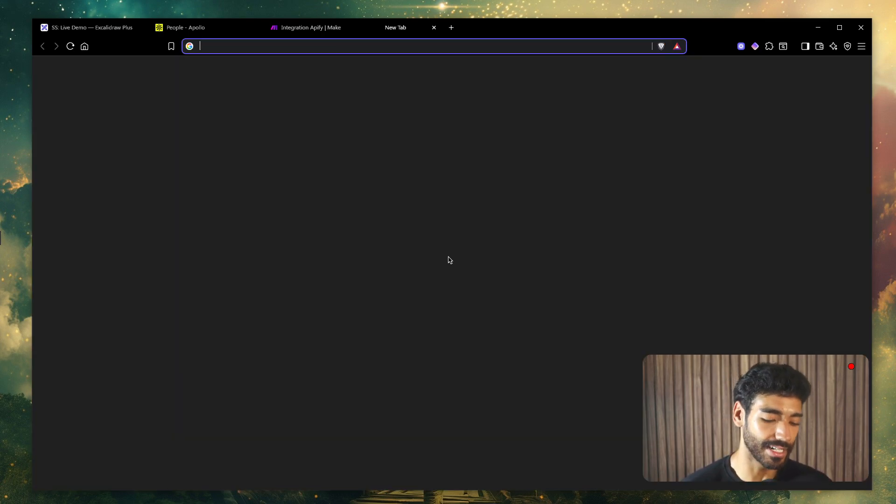
pyautogui.write('app.nwita.ai')
pyautogui.press('Return')
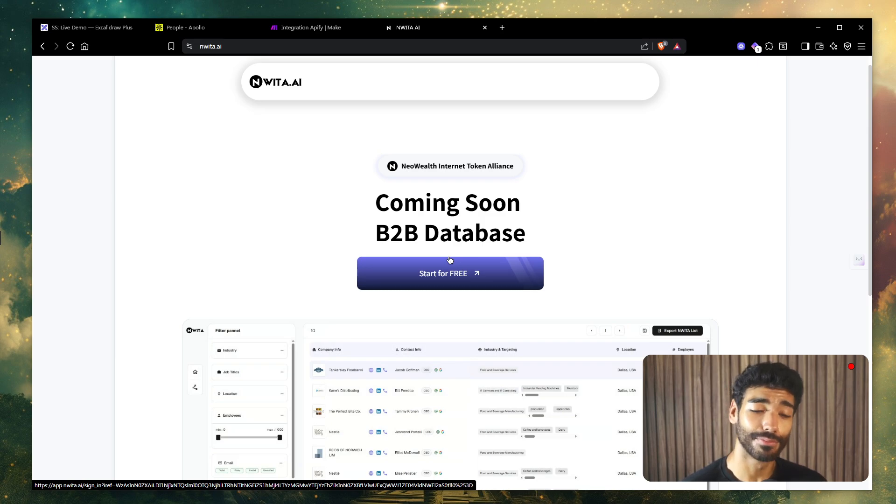
pyautogui.scroll(-1, 450, 260)
pyautogui.scroll(-3, 421, 222)
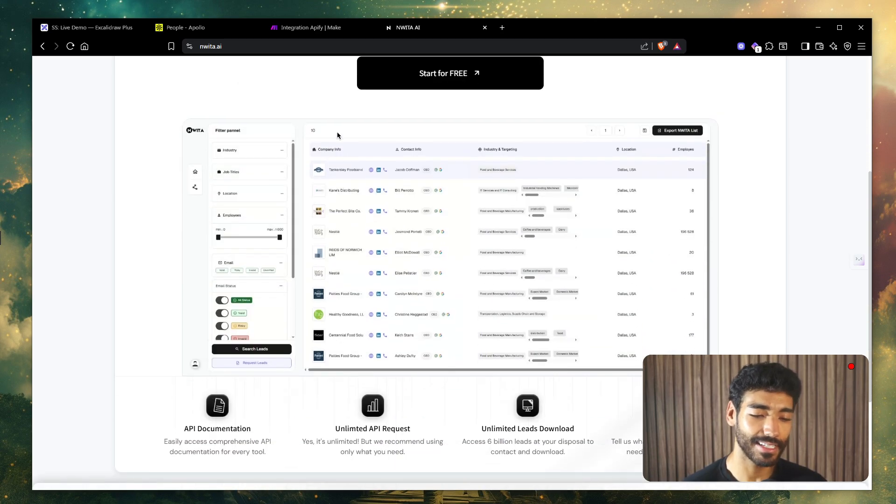
pyautogui.click(218, 31)
pyautogui.click(433, 33)
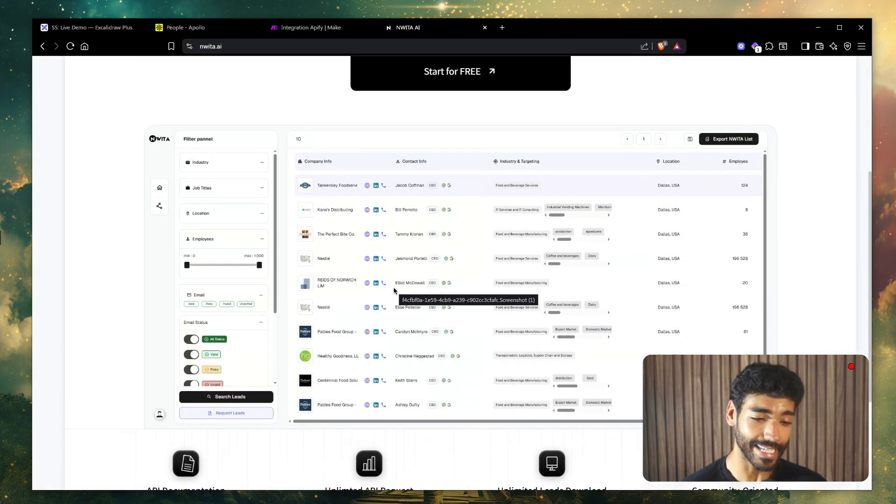
pyautogui.scroll(-3, 393, 290)
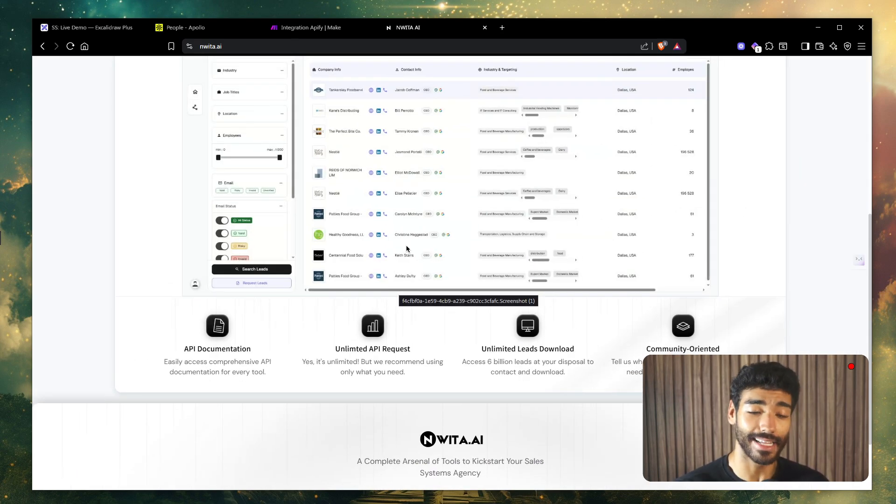
pyautogui.scroll(2, 406, 248)
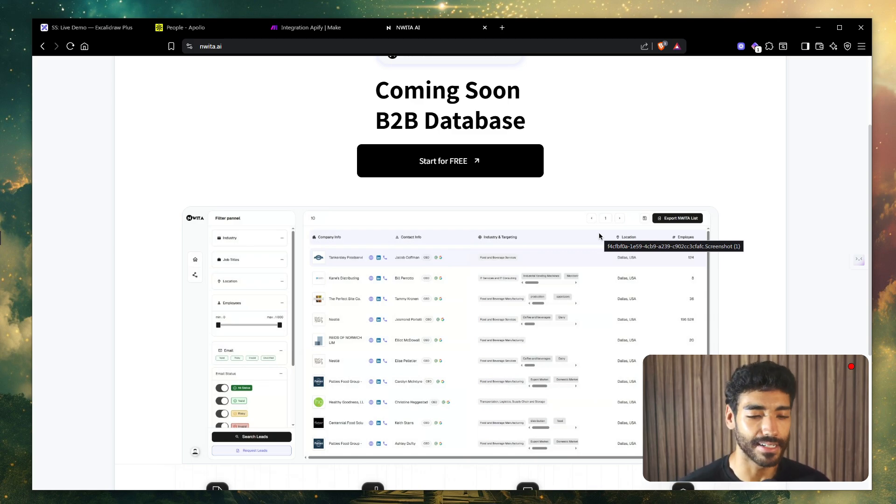
pyautogui.scroll(-1, 600, 236)
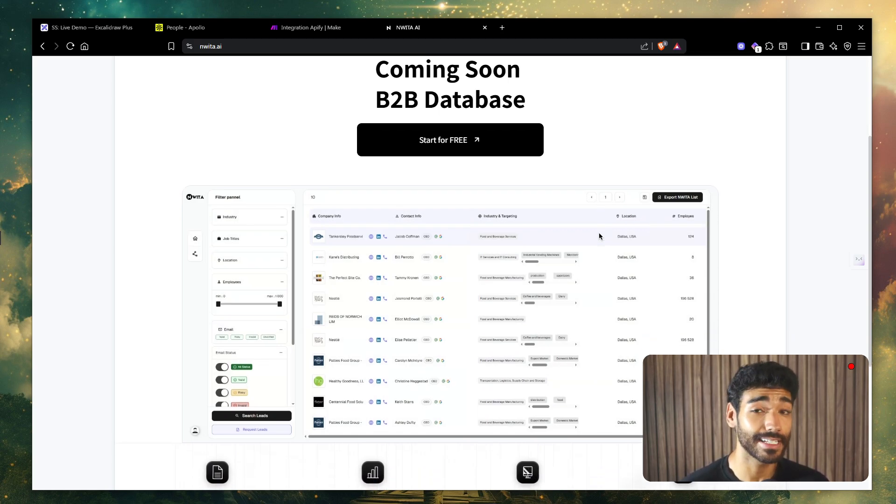
pyautogui.scroll(-3, 599, 237)
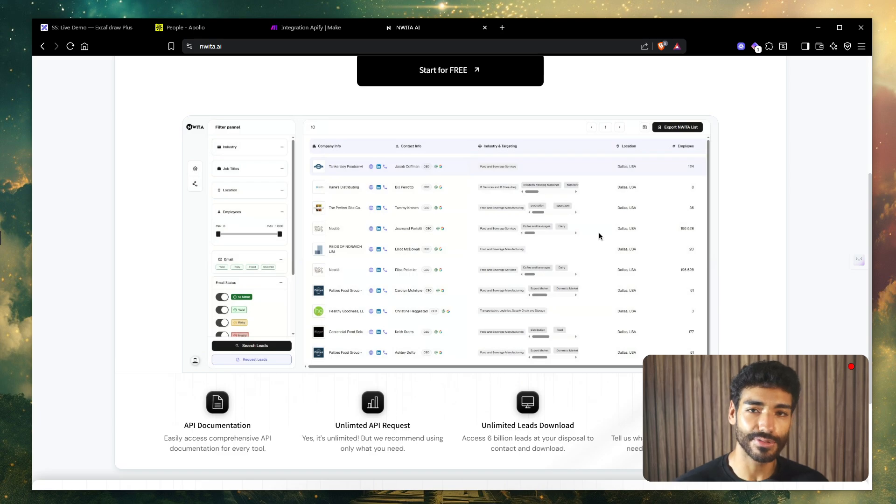
pyautogui.scroll(2, 600, 236)
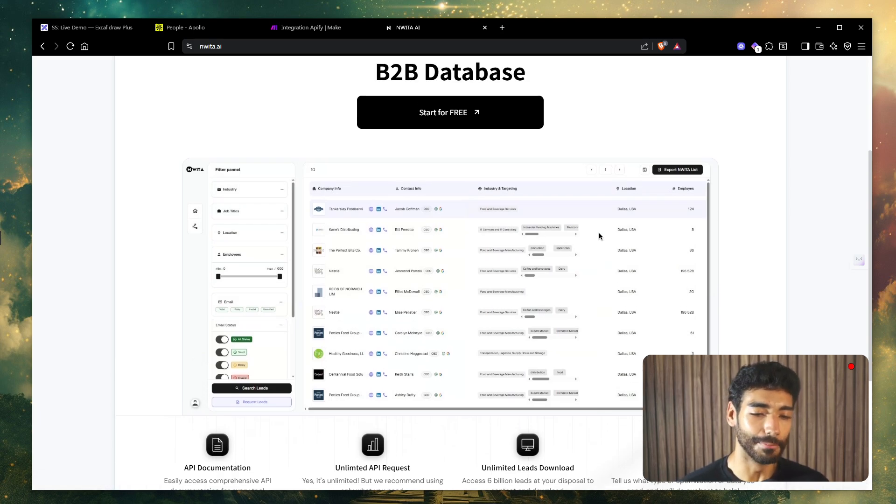
pyautogui.scroll(-8, 600, 236)
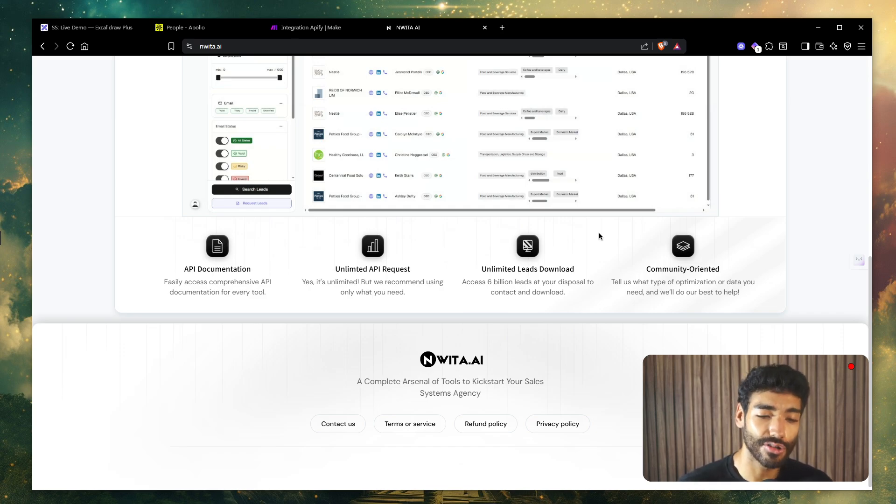
pyautogui.scroll(10, 599, 236)
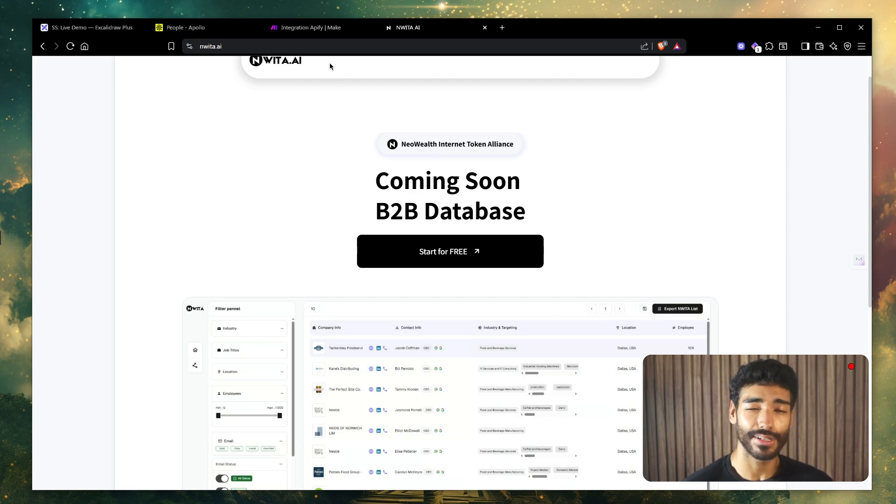
# - Go to mails.so and open its API integration page
pyautogui.click(345, 47)
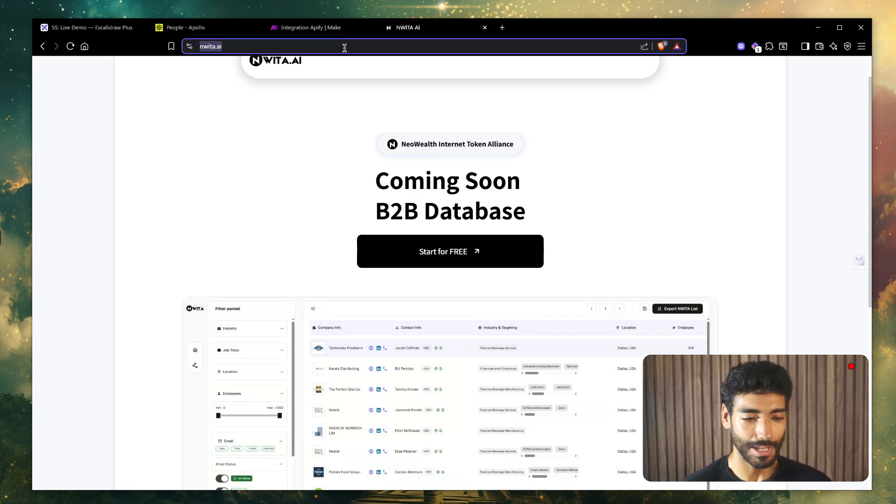
pyautogui.write('mails.so')
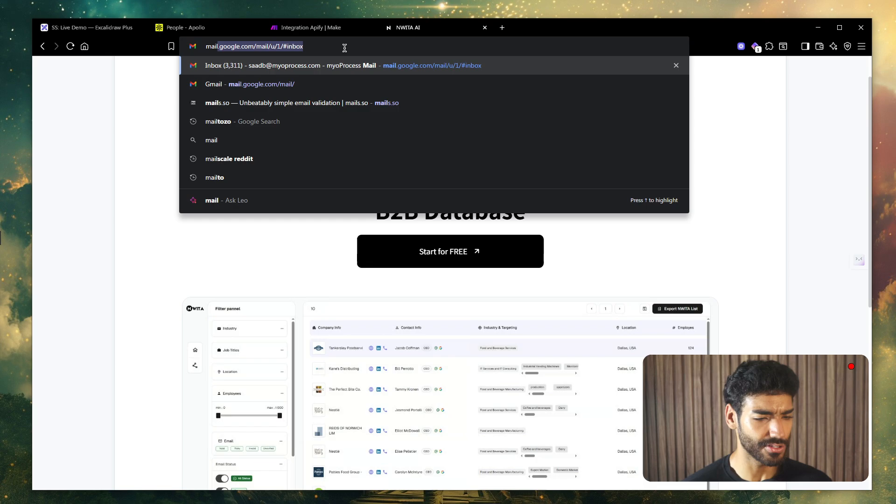
pyautogui.press('Return')
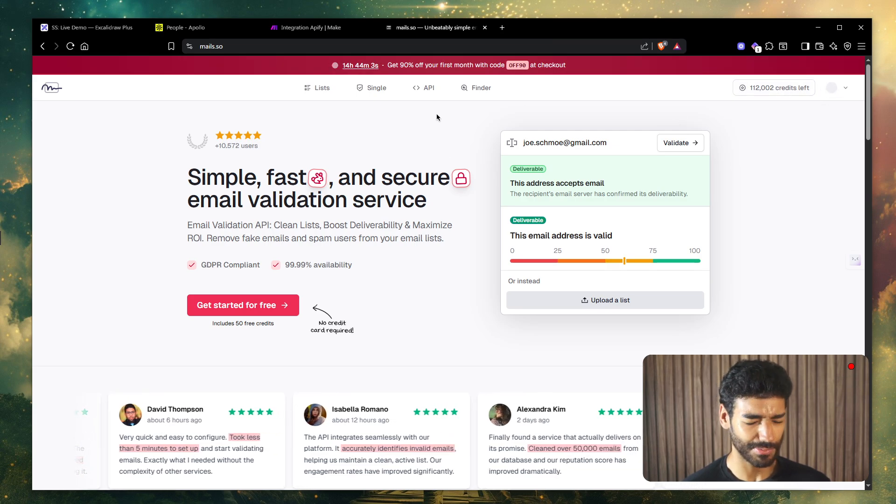
pyautogui.click(426, 89)
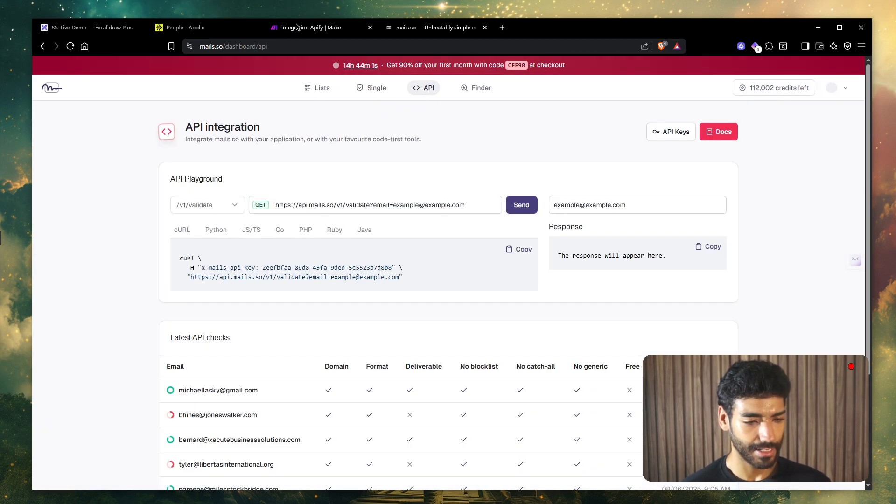
# - Add the mails.so Validate a Single Email module after Get Leads
pyautogui.click(312, 28)
pyautogui.click(606, 327)
pyautogui.write('mails')
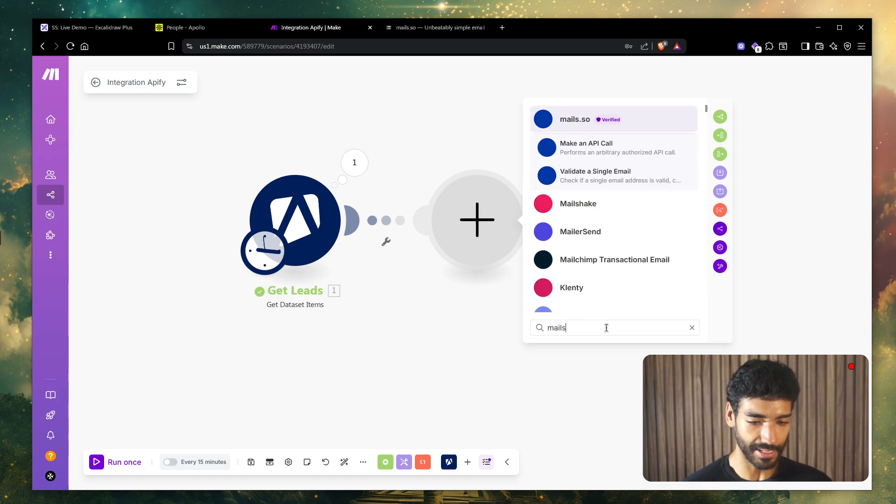
pyautogui.click(579, 118)
pyautogui.click(660, 272)
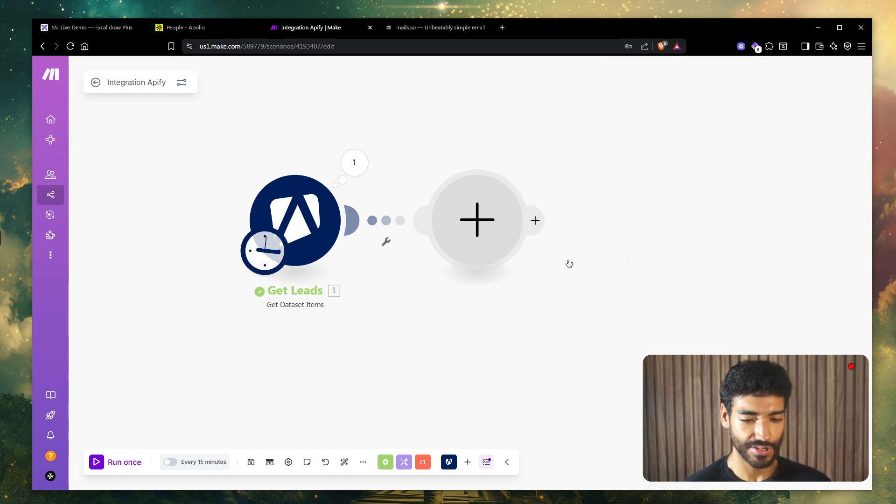
# - Get the API key from the mails.so page and return to Make
pyautogui.click(413, 28)
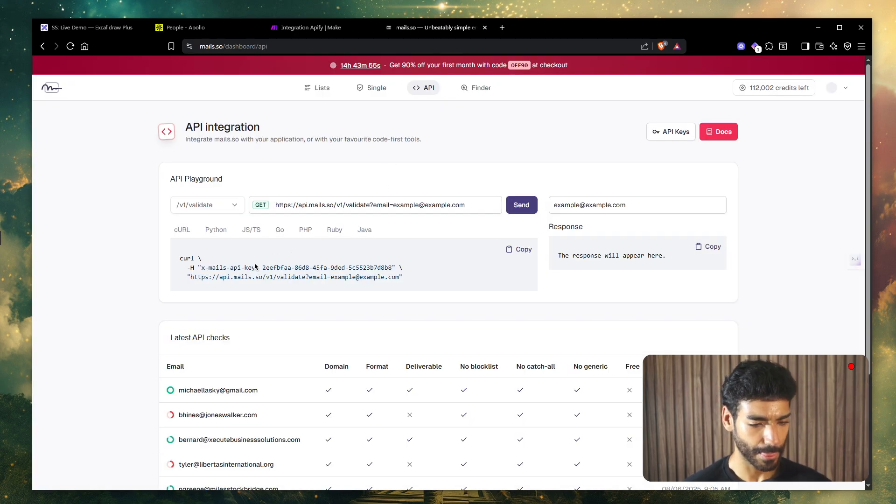
pyautogui.scroll(3, 248, 265)
pyautogui.scroll(-4, 262, 216)
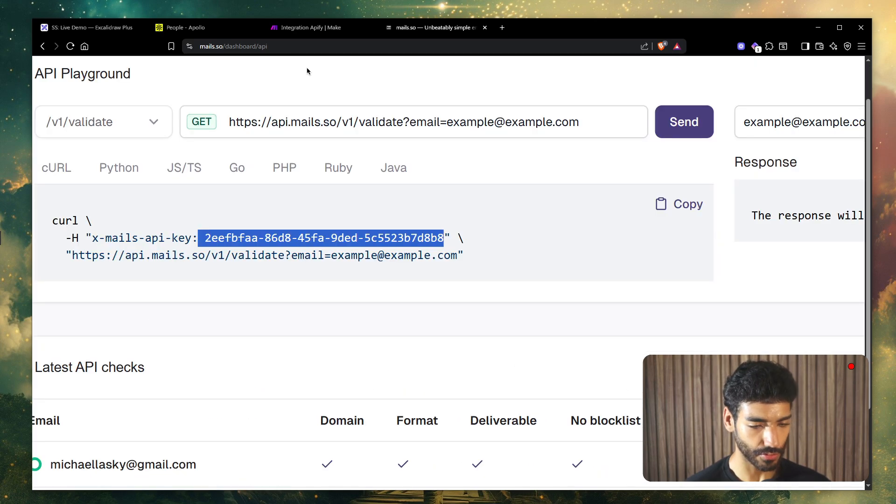
pyautogui.click(305, 27)
# - Create a new mails.so connection with the pasted API key
pyautogui.click(697, 197)
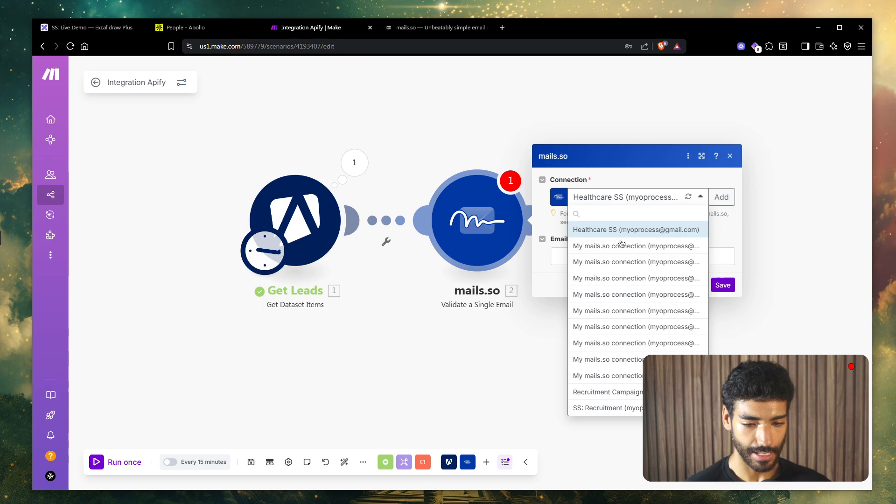
pyautogui.click(721, 197)
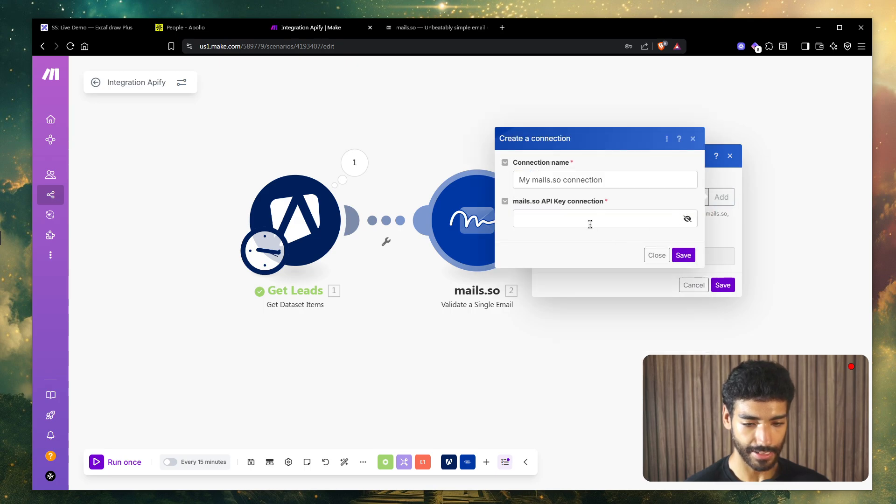
pyautogui.click(590, 224)
pyautogui.hotkey('ctrl', 'v')
pyautogui.click(683, 256)
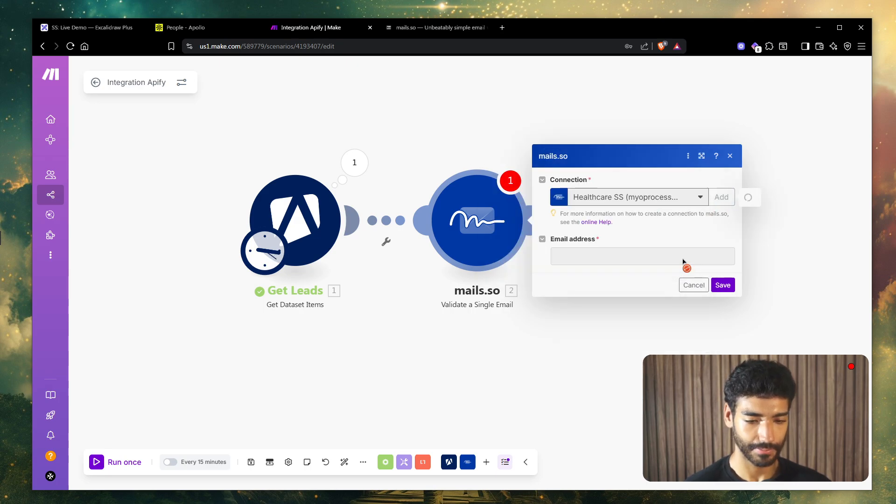
# - Map the Get Leads email into Email address, save, and run the scenario once
pyautogui.click(580, 256)
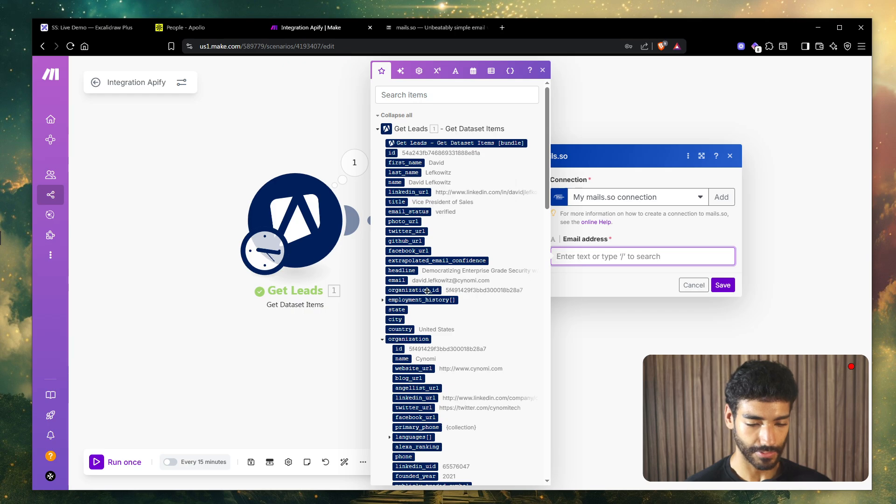
pyautogui.click(399, 280)
pyautogui.rightClick(399, 280)
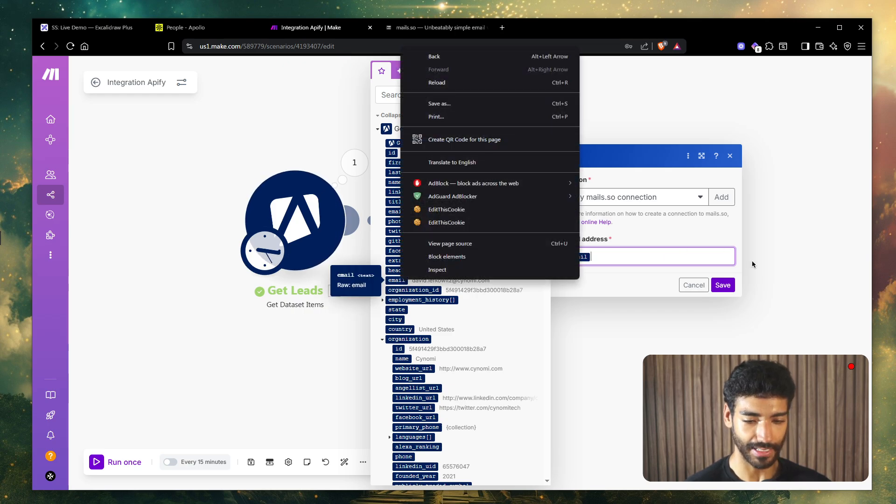
pyautogui.click(724, 286)
pyautogui.click(100, 462)
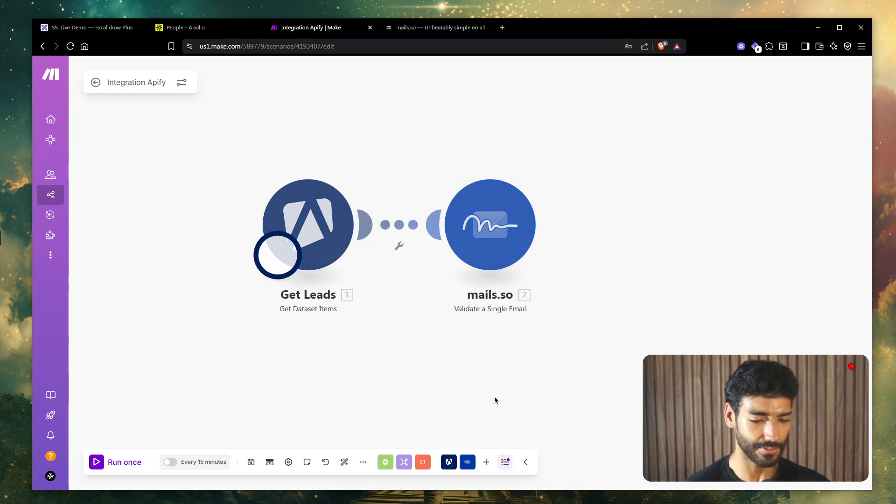
# - Inspect the mails.so run output to confirm the email is deliverable
pyautogui.moveTo(520, 362); pyautogui.dragTo(392, 320)
pyautogui.moveTo(625, 236); pyautogui.dragTo(497, 195)
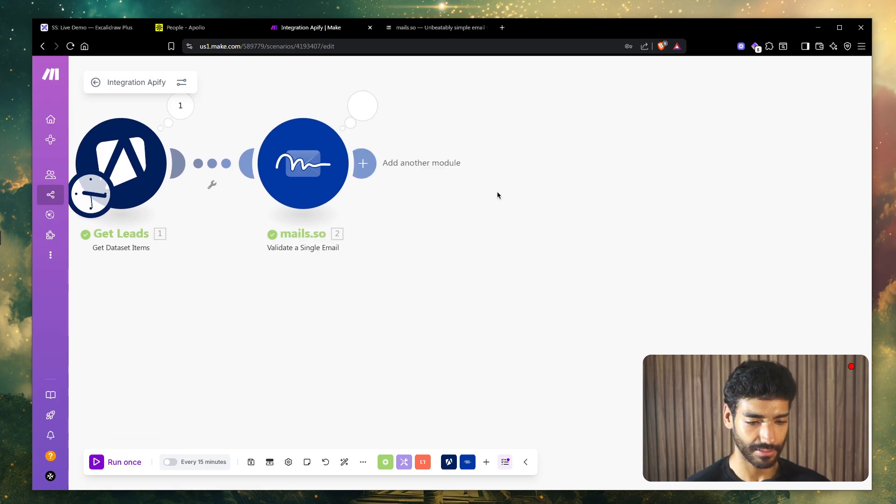
pyautogui.click(363, 106)
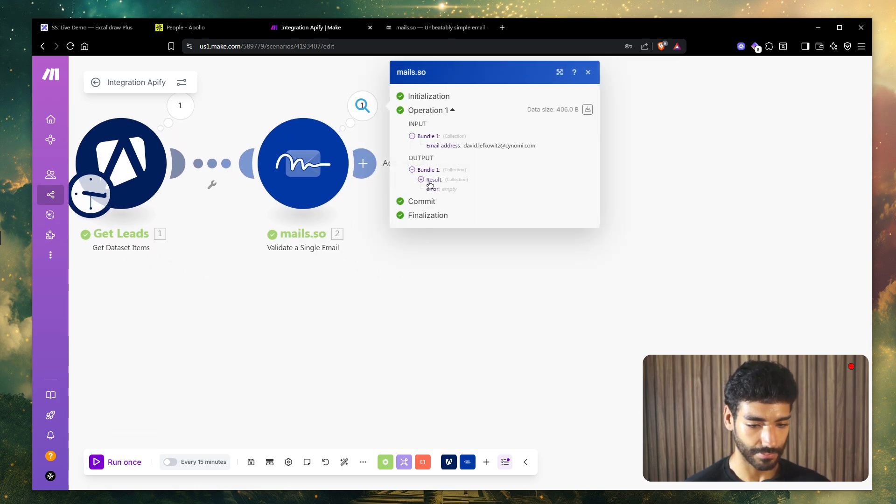
pyautogui.click(428, 182)
pyautogui.click(428, 182)
pyautogui.click(428, 182)
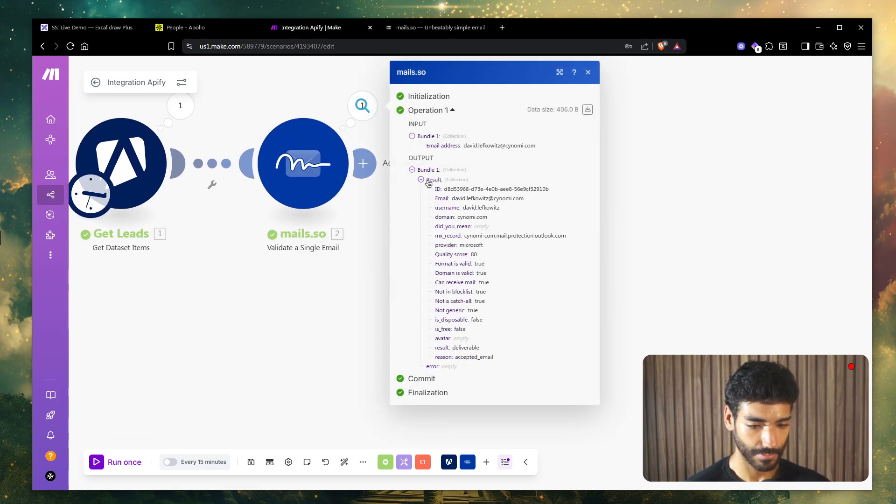
pyautogui.scroll(5, 480, 213)
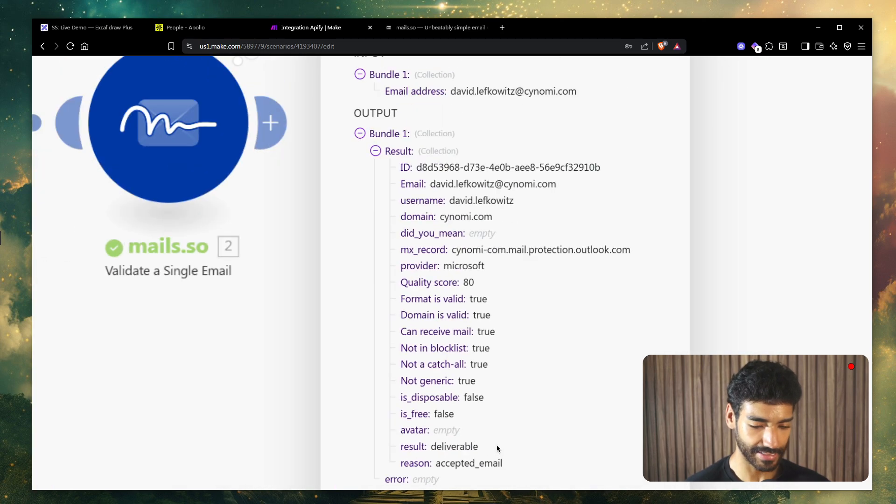
pyautogui.scroll(-4, 497, 448)
pyautogui.scroll(-3, 594, 300)
pyautogui.click(353, 302)
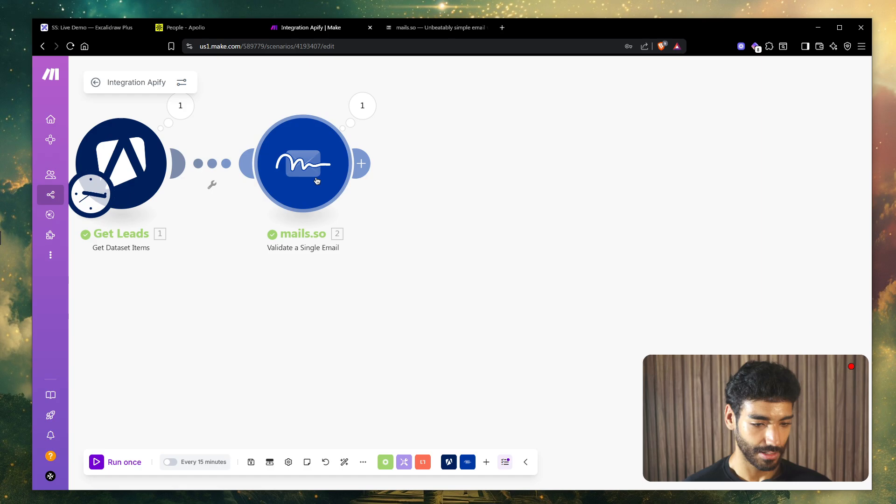
# - Rename the mails.so step to 'Validate Email' and add an empty module after it
pyautogui.rightClick(321, 181)
pyautogui.click(372, 230)
pyautogui.write('Val')
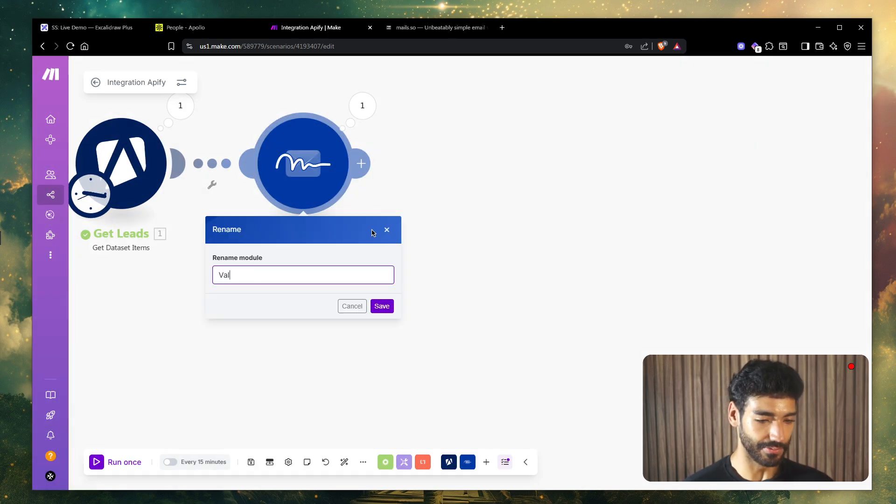
pyautogui.write('idate Email')
pyautogui.press('Return')
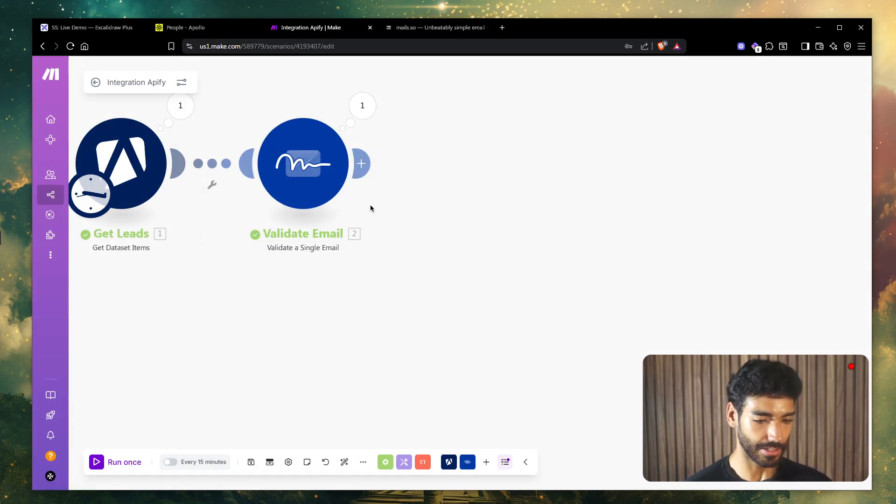
pyautogui.click(362, 163)
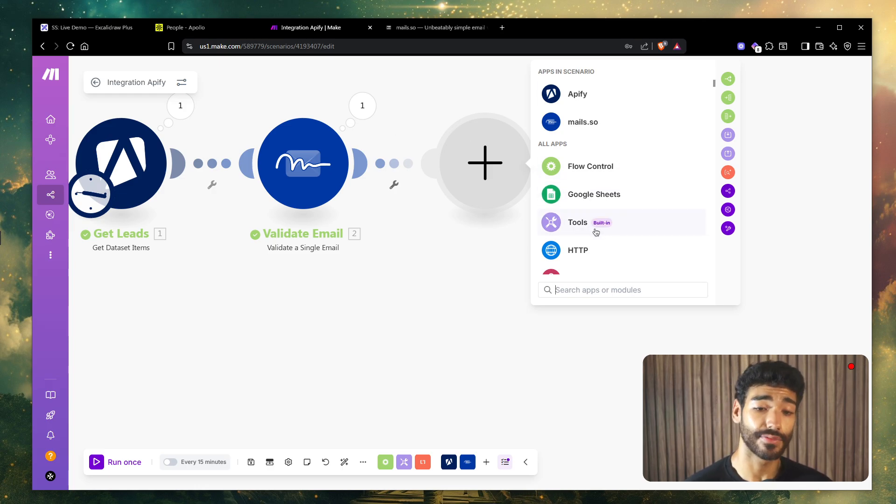
# - Add an Azure OpenAI Create a Chat Completion module with deployment gpt-4o
pyautogui.write('azure')
pyautogui.press('Return')
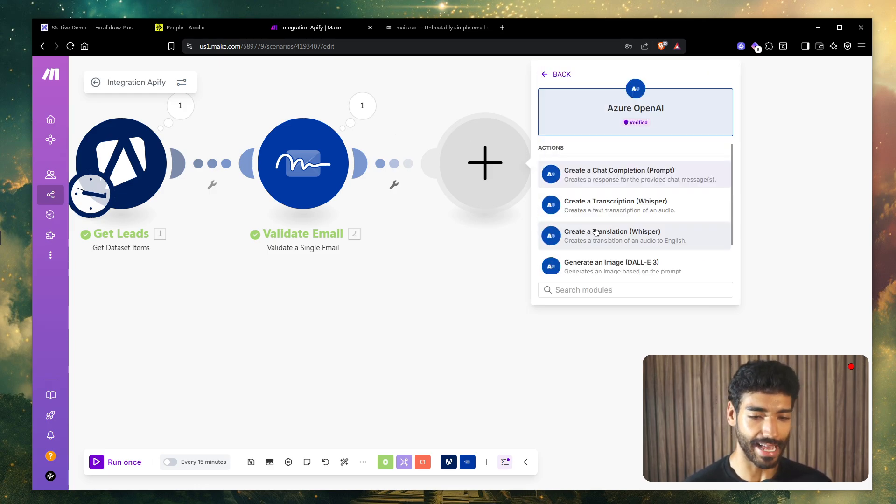
pyautogui.click(675, 160)
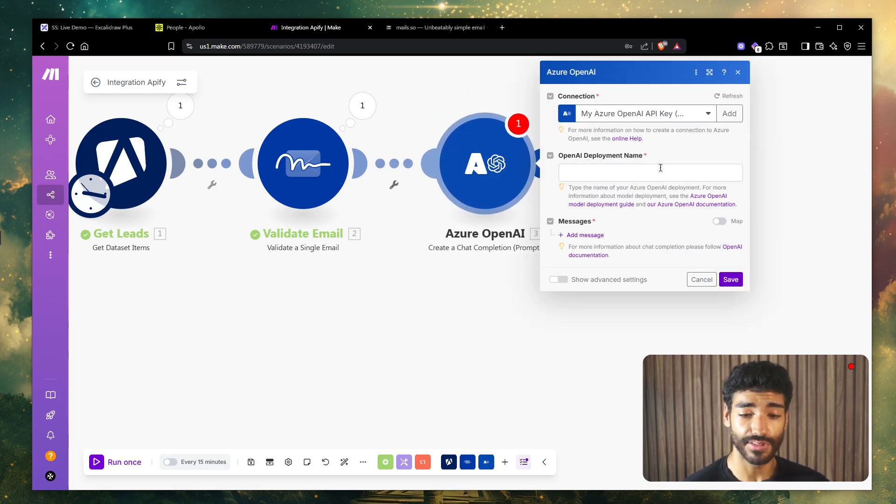
pyautogui.click(660, 169)
pyautogui.write('gpt')
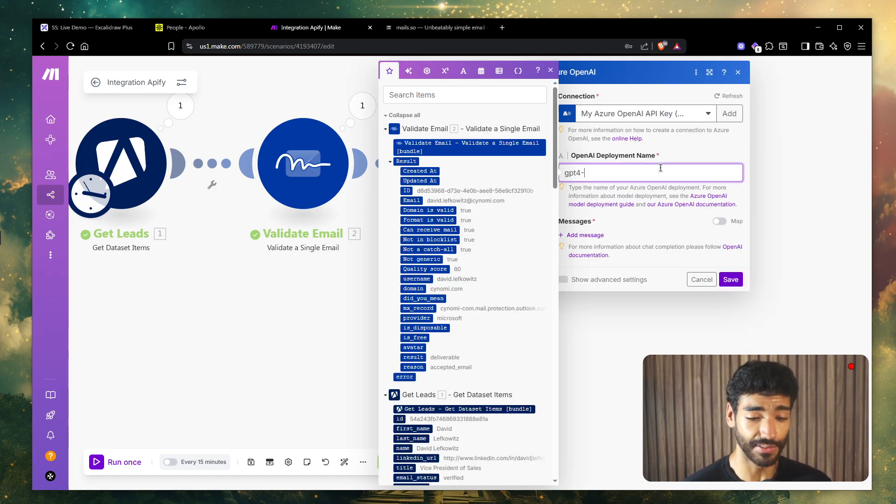
pyautogui.write('4-')
pyautogui.press('BackSpace')
pyautogui.press('BackSpace')
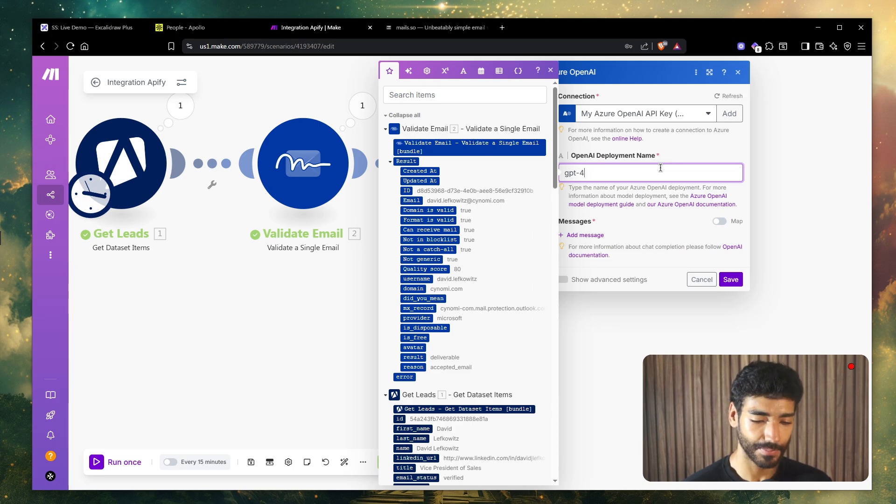
pyautogui.click(587, 244)
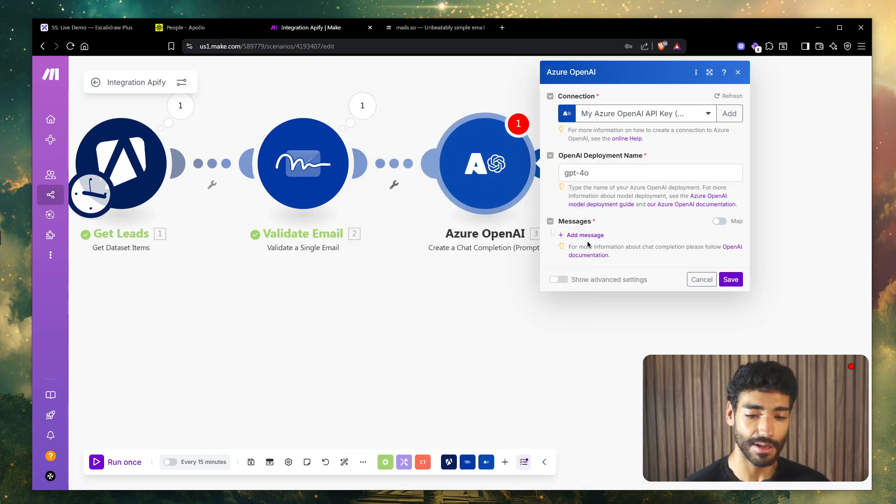
# - Add a User-role message containing a Text content item to the chat completion
pyautogui.click(592, 241)
pyautogui.click(602, 263)
pyautogui.click(612, 298)
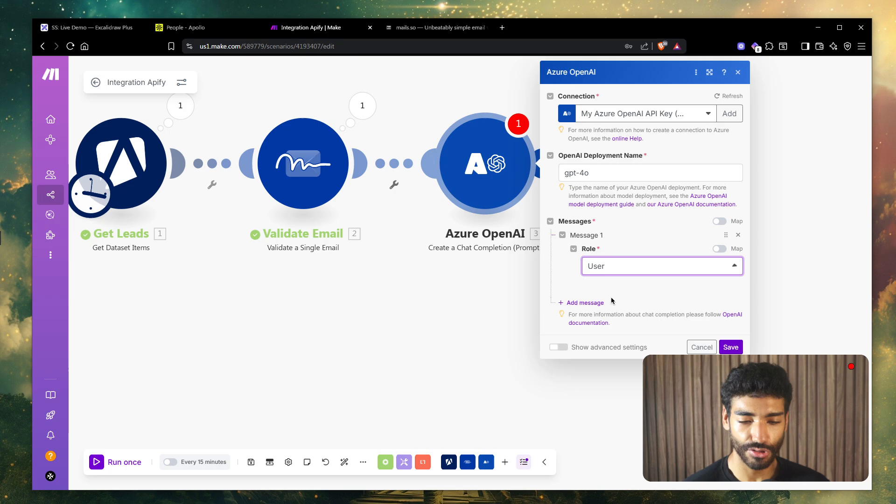
pyautogui.click(607, 302)
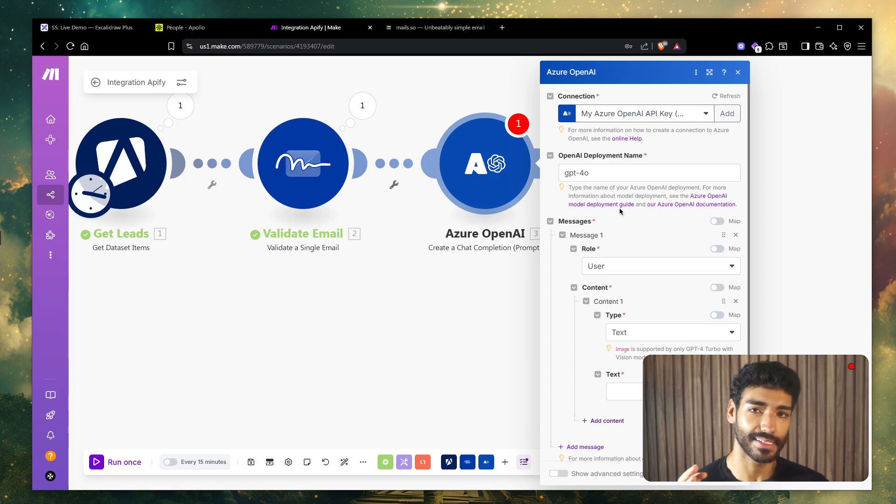
pyautogui.scroll(-1, 638, 409)
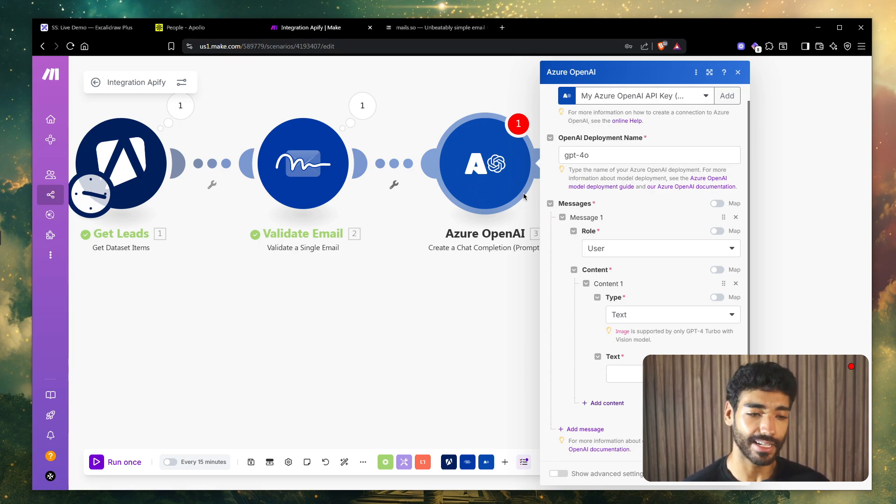
pyautogui.click(90, 27)
# - Select the 'Hey {{firstName}},' greeting text of the initial email on the Excalidraw board
pyautogui.keyDown('ctrl'); pyautogui.scroll(-1, 468, 177); pyautogui.keyUp('ctrl')
pyautogui.scroll(2, 468, 178)
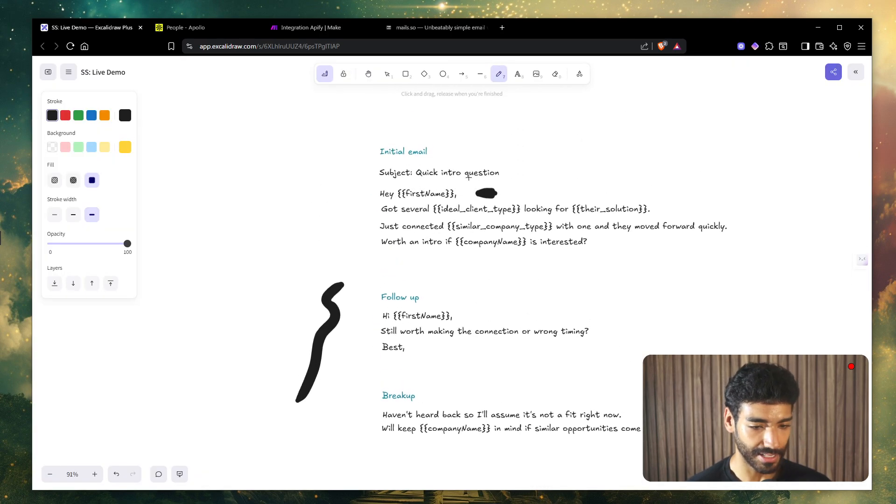
pyautogui.press('t')
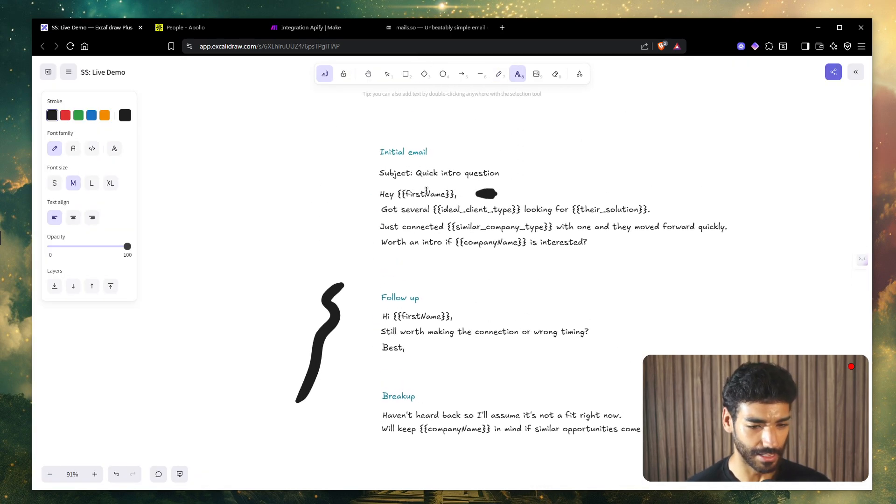
pyautogui.click(428, 229)
pyautogui.click(339, 194)
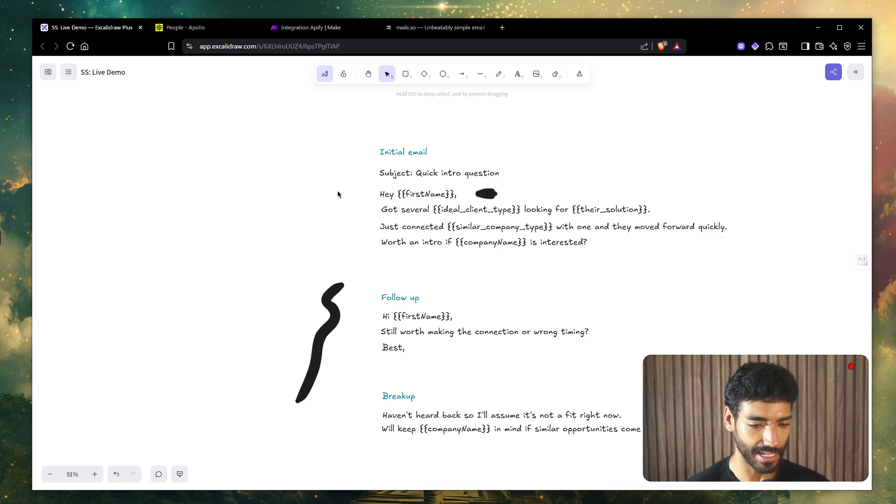
pyautogui.doubleClick(546, 241)
pyautogui.click(641, 264)
pyautogui.scroll(3, 543, 241)
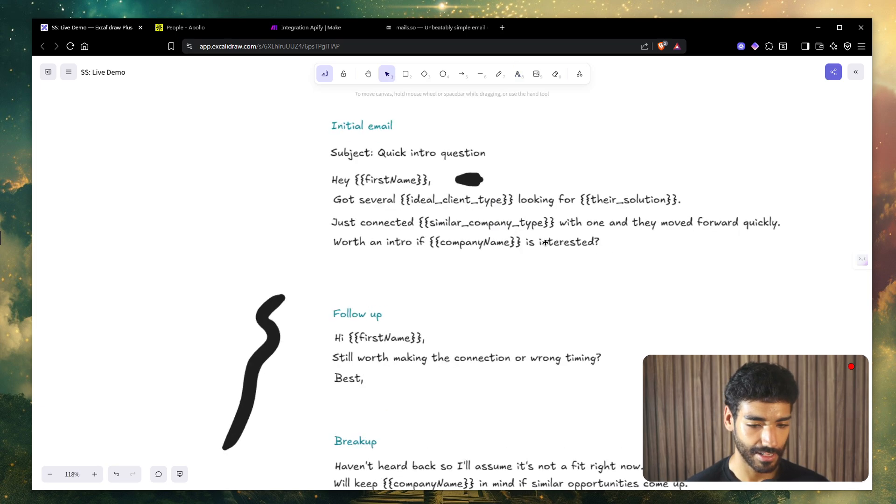
pyautogui.click(367, 178)
pyautogui.doubleClick(367, 177)
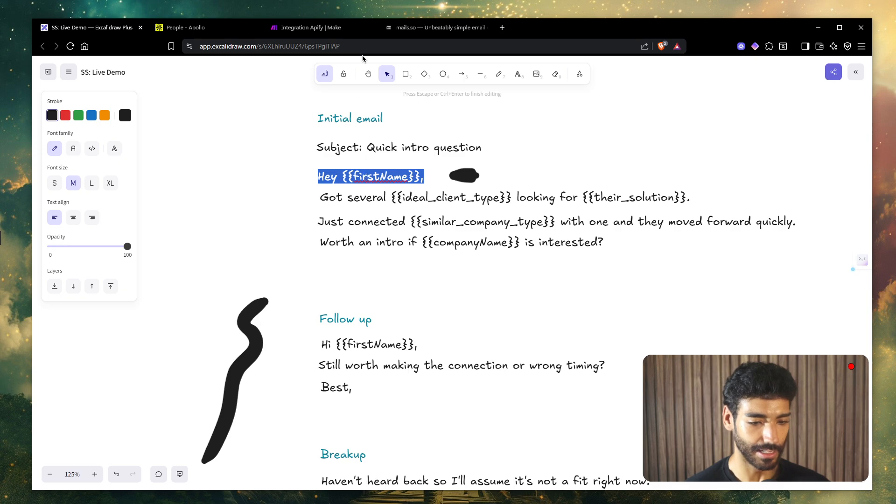
pyautogui.click(321, 29)
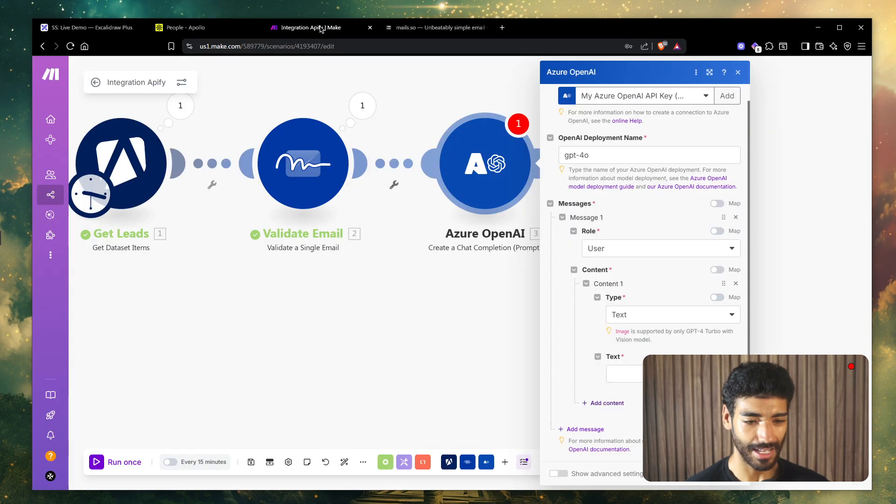
# - Type 'Generate' into the Azure OpenAI message's Text field
pyautogui.click(640, 375)
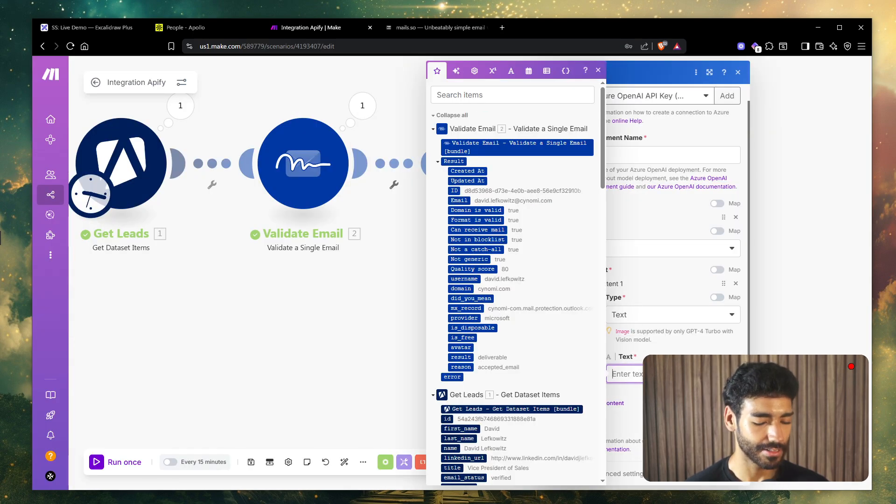
pyautogui.press('Escape')
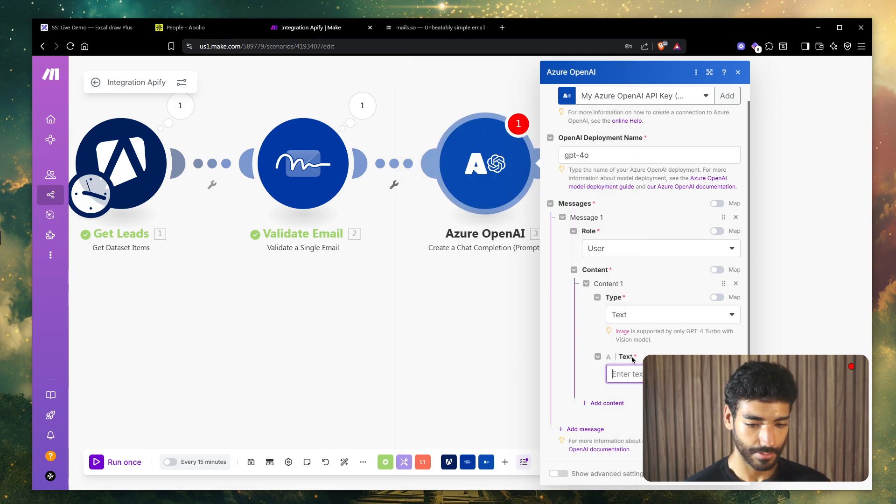
pyautogui.write('Generat')
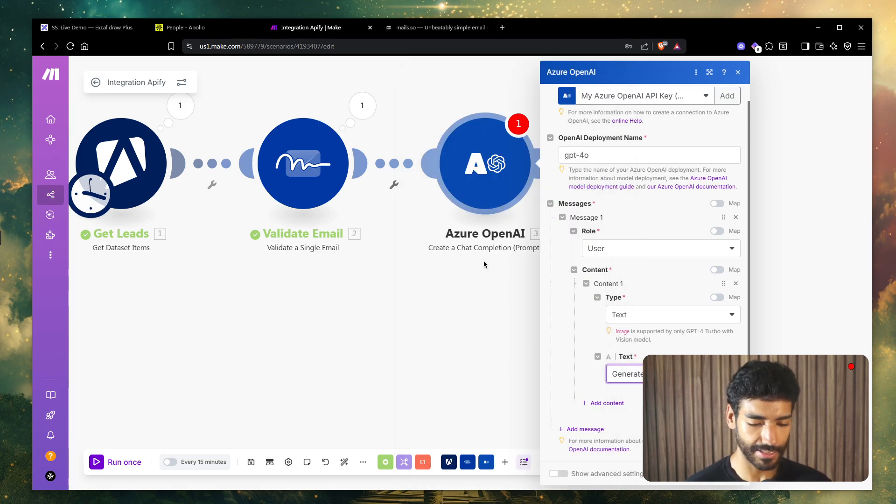
pyautogui.write('e')
pyautogui.hotkey('ctrl', 'BackSpace')
pyautogui.write('Generate')
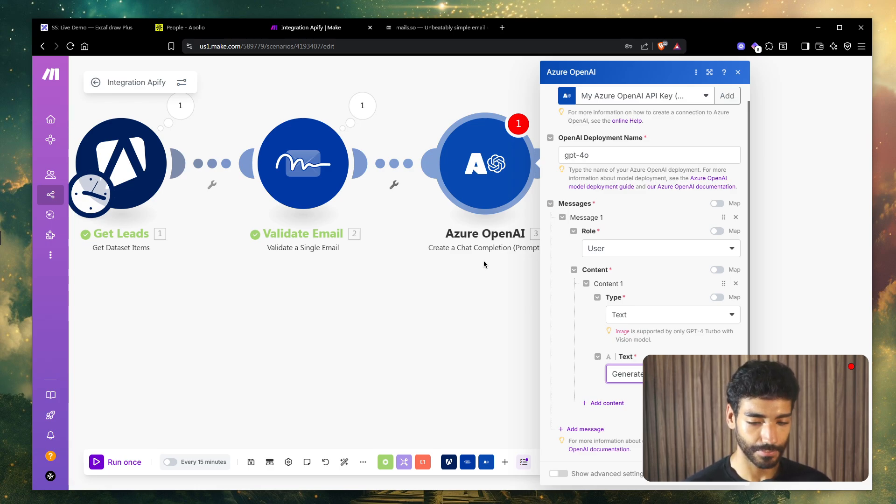
# - Copy the {{ideal_client_type}} placeholder from the Excalidraw email and paste it into the prompt
pyautogui.click(93, 27)
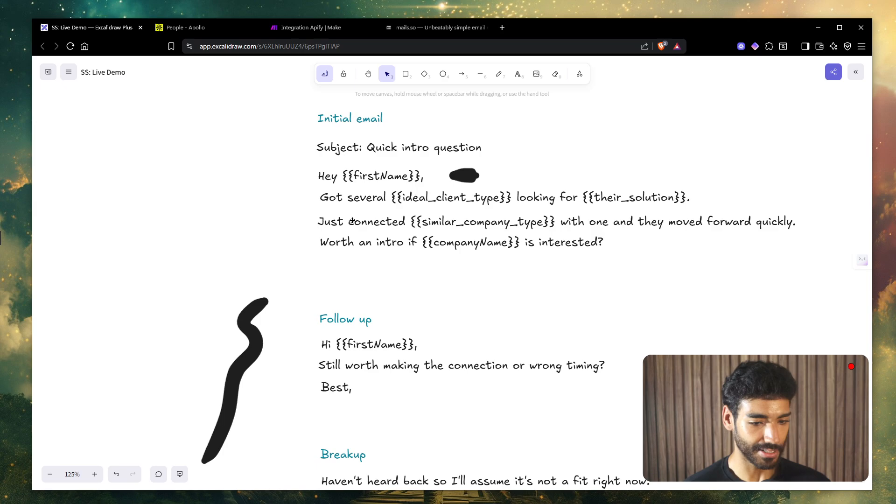
pyautogui.doubleClick(437, 202)
pyautogui.doubleClick(430, 200)
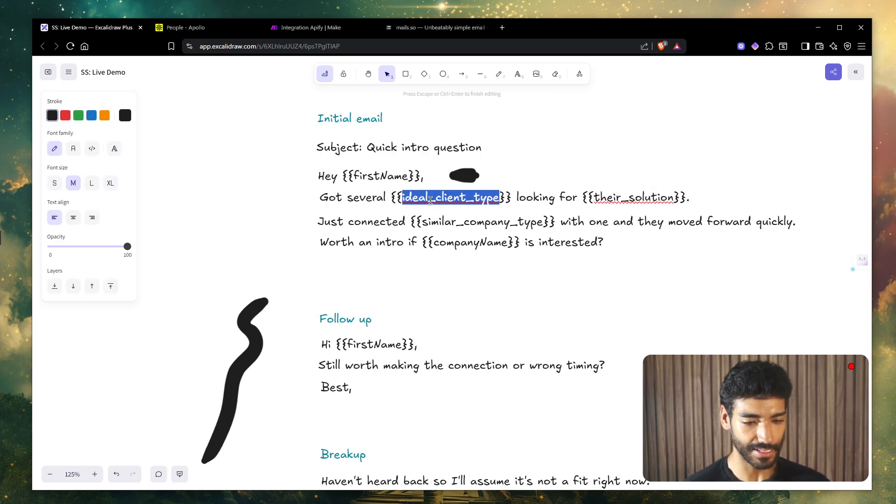
pyautogui.moveTo(518, 197); pyautogui.dragTo(383, 198)
pyautogui.hotkey('ctrl', 'c')
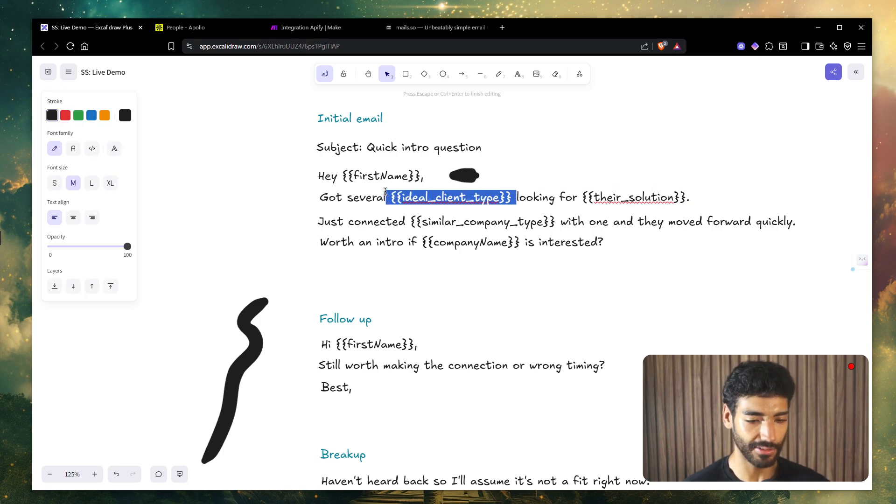
pyautogui.click(297, 24)
pyautogui.hotkey('ctrl', 'v')
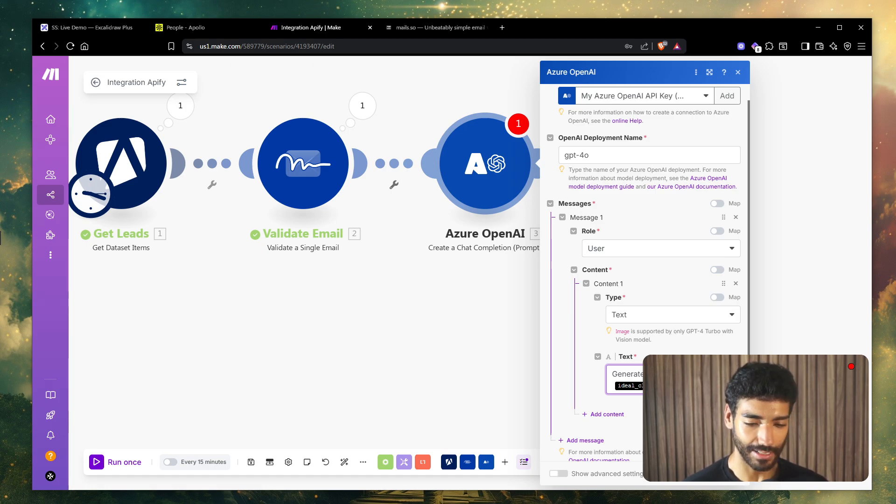
# - Open chatgpt.com in a new tab and copy the initial email lines from Excalidraw as plain text
pyautogui.hotkey('ctrl', 't')
pyautogui.write('chatgpt.com')
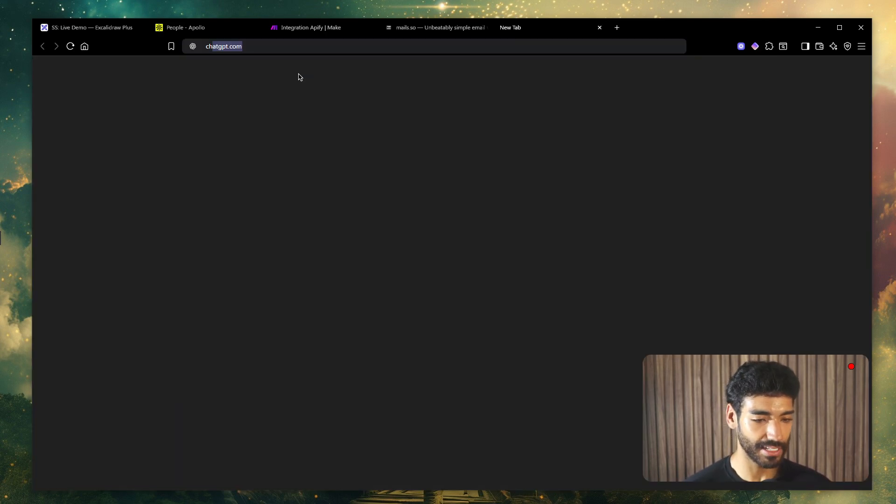
pyautogui.press('Return')
pyautogui.hotkey('ctrl', '1')
pyautogui.moveTo(675, 264); pyautogui.dragTo(243, 152)
pyautogui.keyDown('shift'); pyautogui.click(346, 206); pyautogui.keyUp('shift')
pyautogui.keyDown('shift'); pyautogui.click(346, 219); pyautogui.keyUp('shift')
pyautogui.rightClick(347, 221)
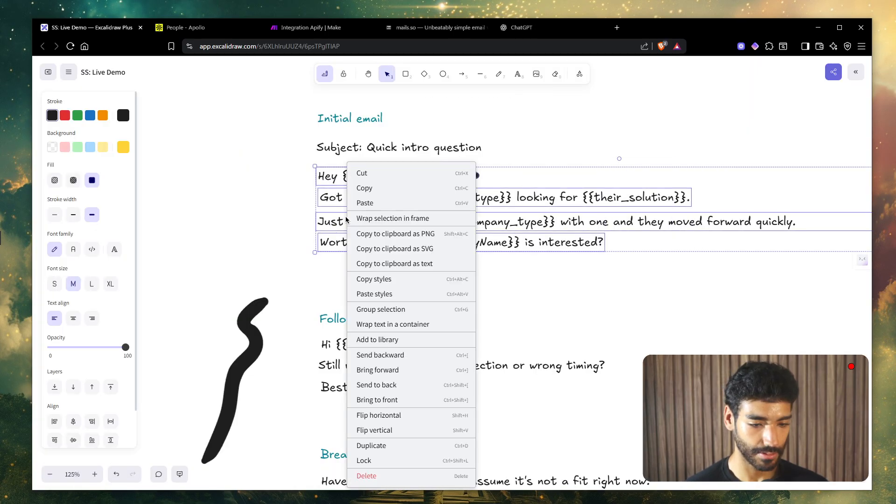
pyautogui.click(462, 265)
# - Ask ChatGPT to turn the email's double braces into single-brace placeholders and select the result
pyautogui.click(563, 21)
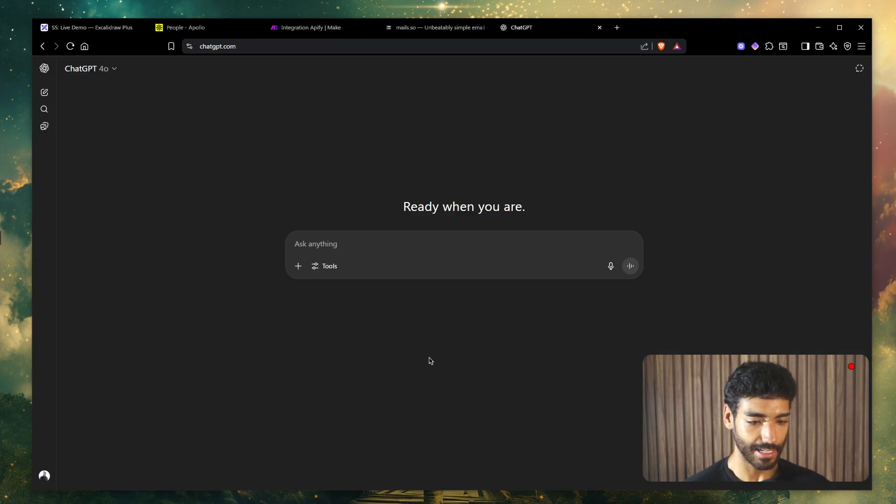
pyautogui.write('Tu')
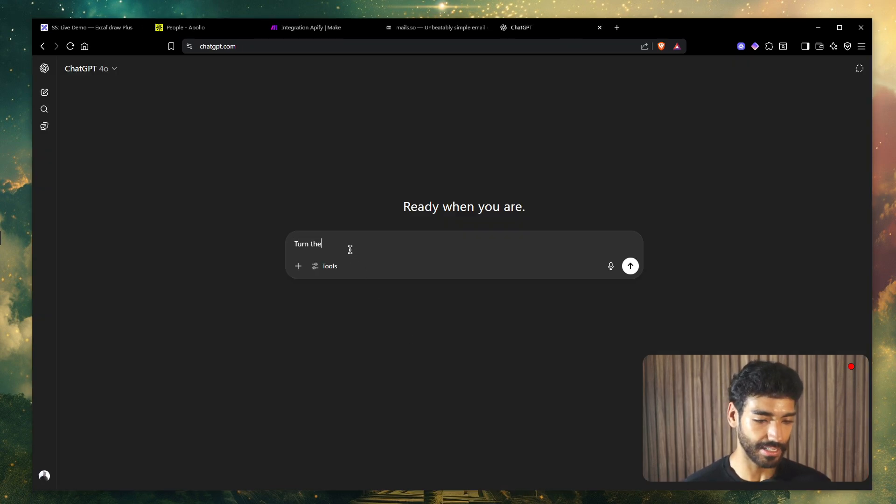
pyautogui.write('rn the {')
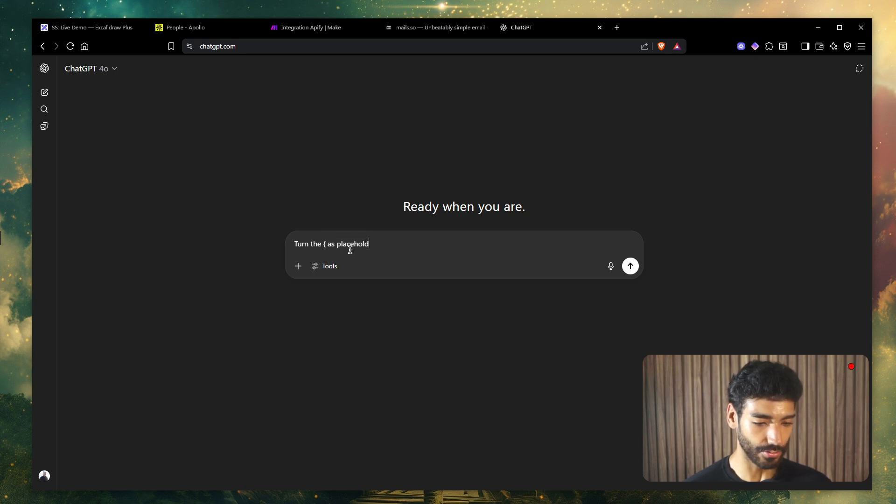
pyautogui.write('as placeholder:')
pyautogui.hotkey('shift', 'Return')
pyautogui.hotkey('ctrl', 'v')
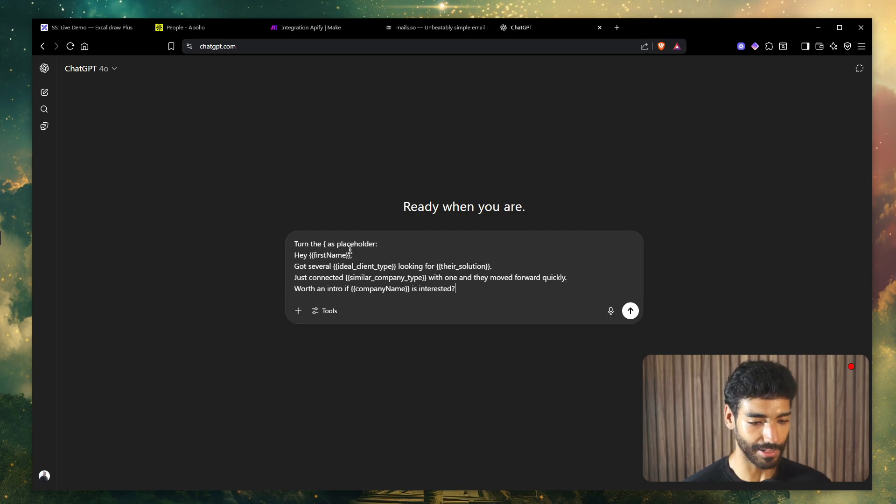
pyautogui.press('Return')
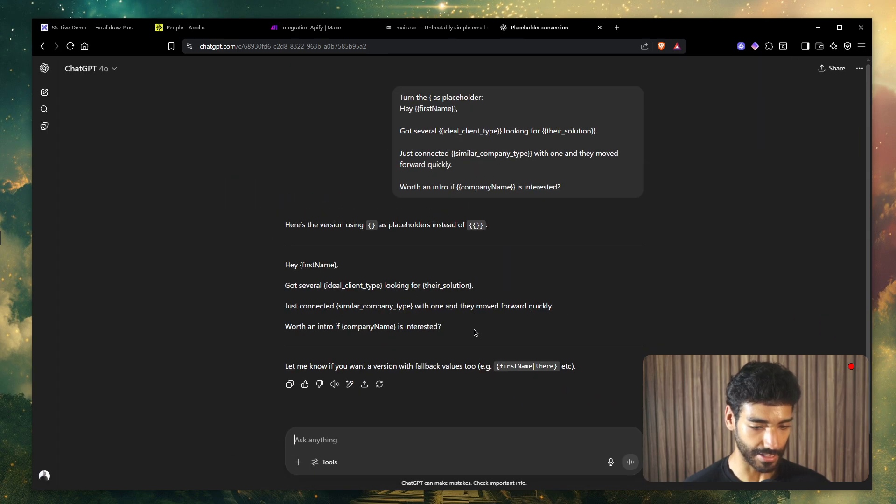
pyautogui.moveTo(474, 329); pyautogui.dragTo(282, 262)
pyautogui.click(305, 28)
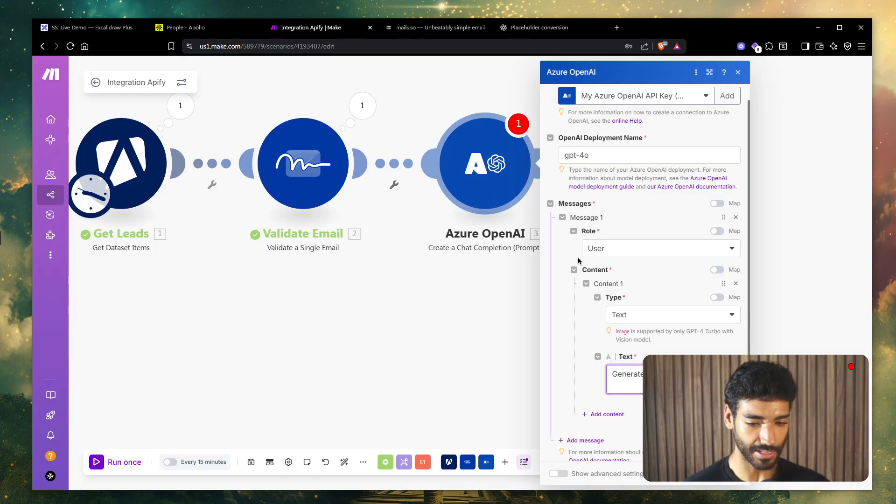
# - Delete the 'Hey {firstName},' line from the prompt and add an 'Example' section below
pyautogui.scroll(-2, 672, 280)
pyautogui.moveTo(612, 289); pyautogui.dragTo(695, 294)
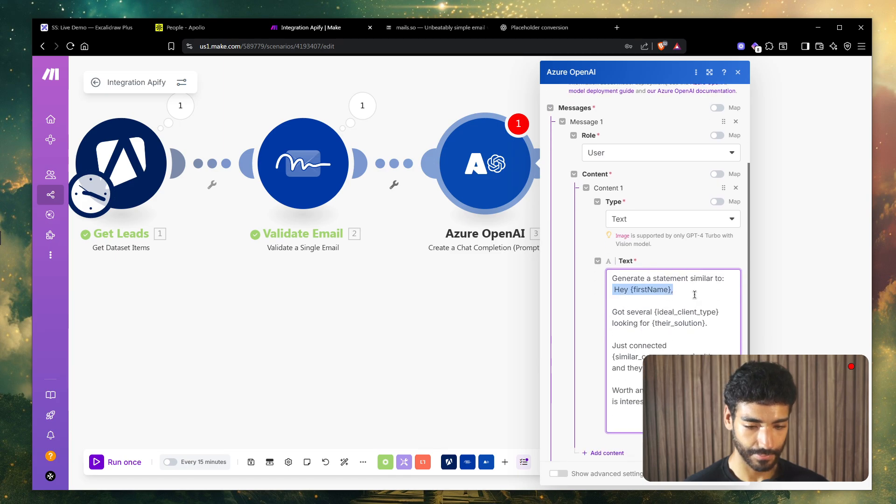
pyautogui.press('BackSpace')
pyautogui.press('BackSpace')
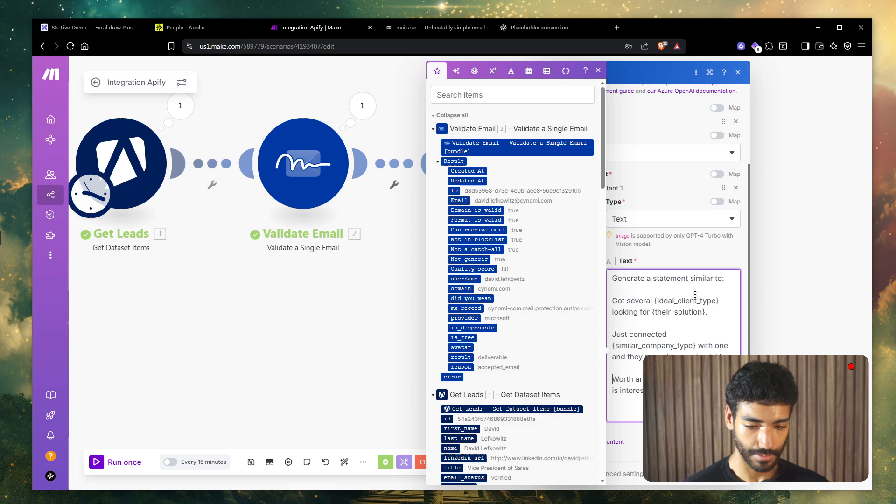
pyautogui.press('BackSpace')
pyautogui.press('Up')
pyautogui.press('Return')
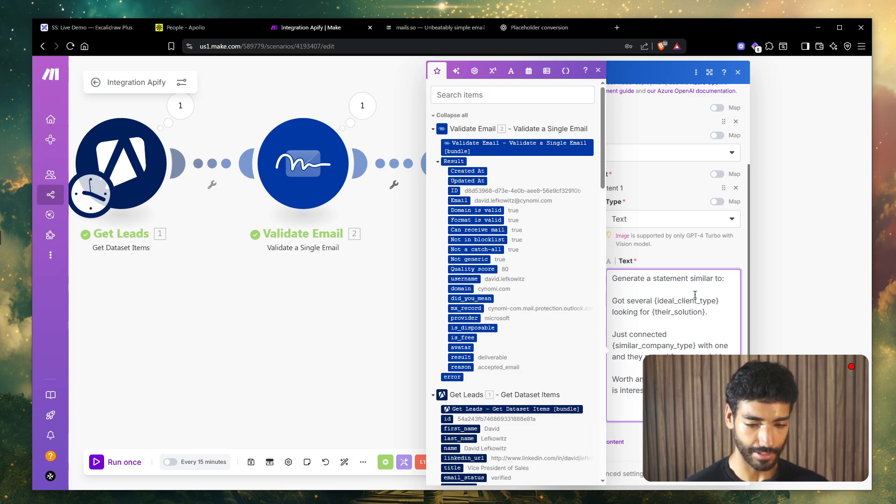
pyautogui.write('Example')
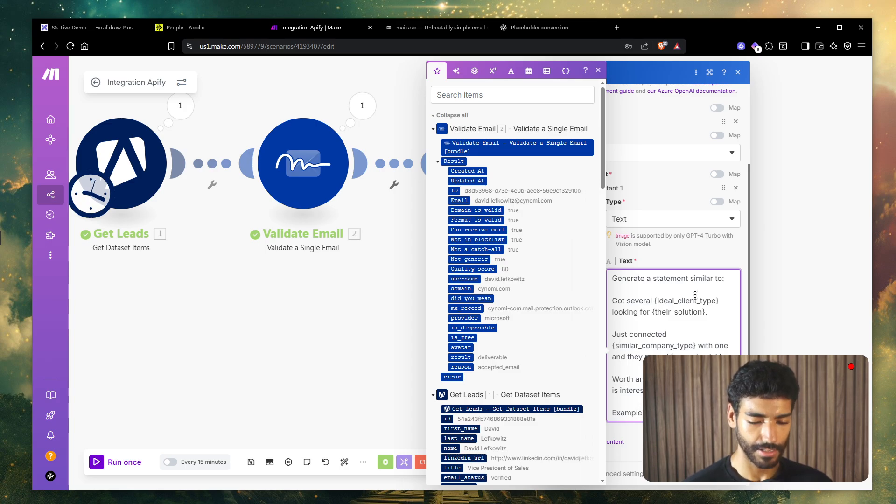
pyautogui.press('Return')
pyautogui.scroll(-2, 674, 317)
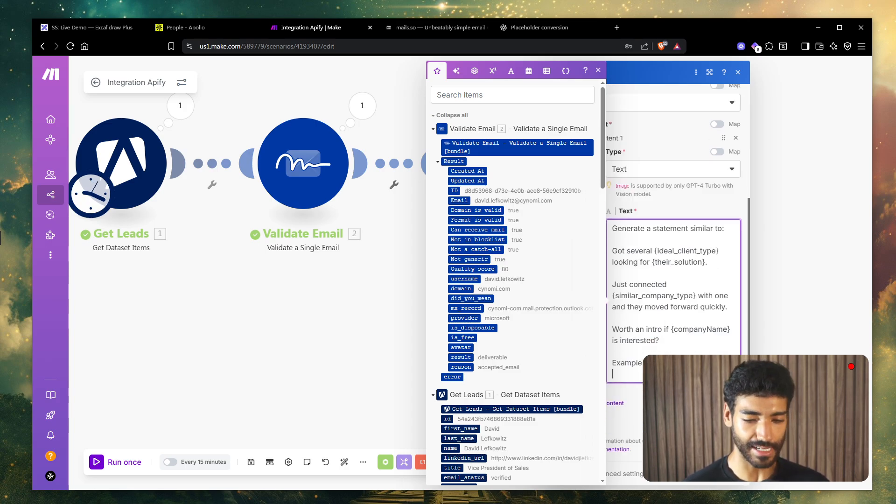
pyautogui.press('Return')
pyautogui.write('Got seve')
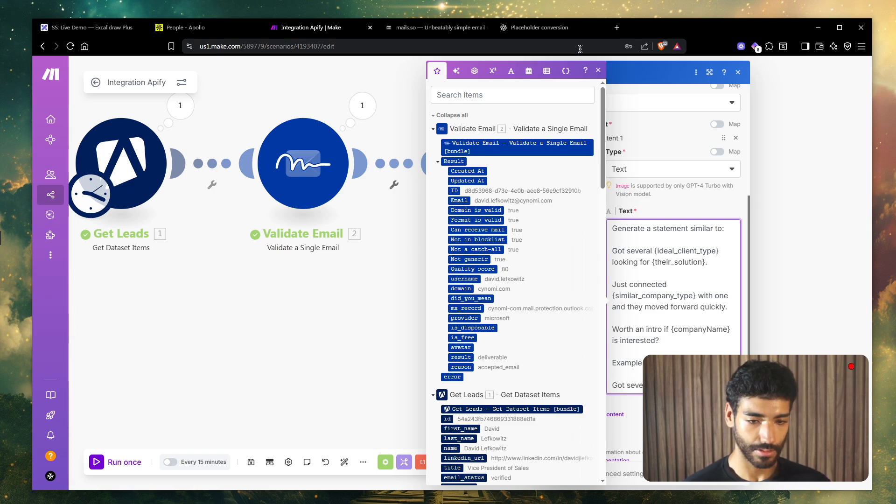
pyautogui.click(539, 27)
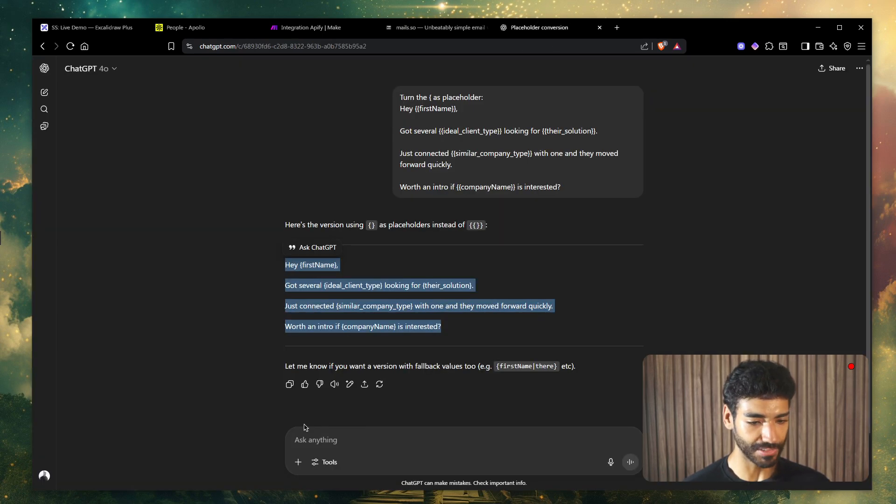
# - Ask ChatGPT to fill the variables with example perfect output and copy the two body lines
pyautogui.click(362, 445)
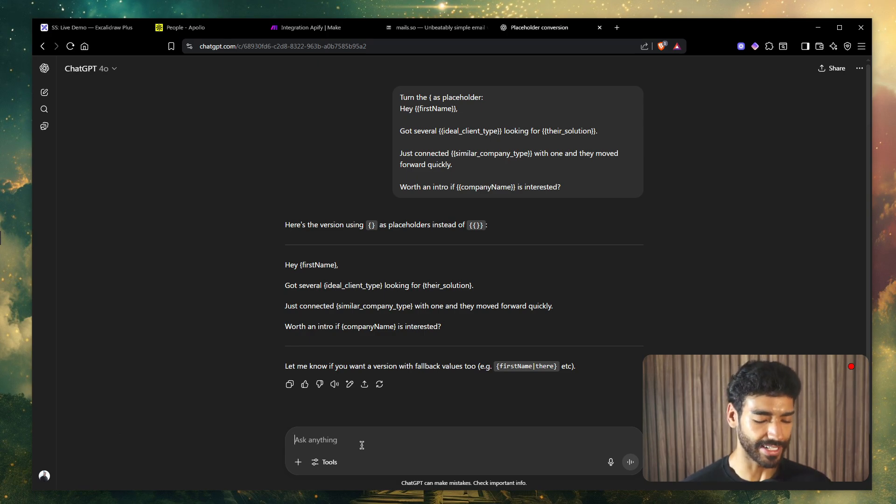
pyautogui.write('fill out the variables with example perf')
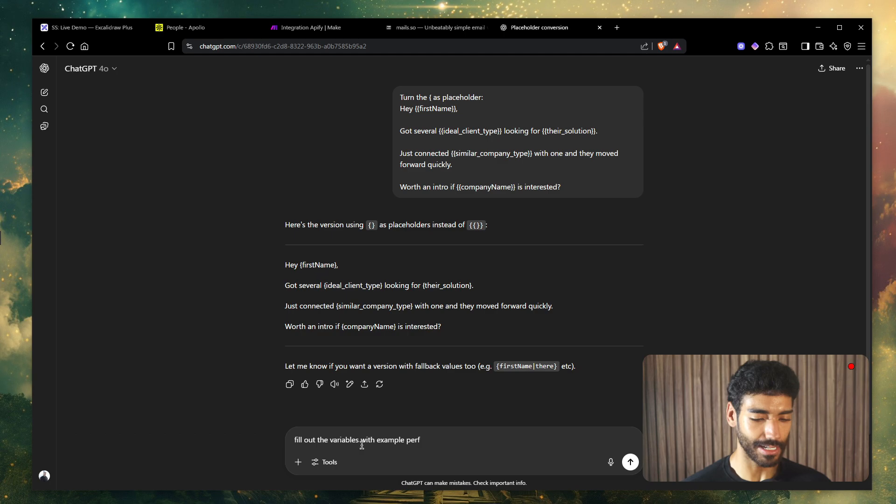
pyautogui.write('ct output')
pyautogui.press('Return')
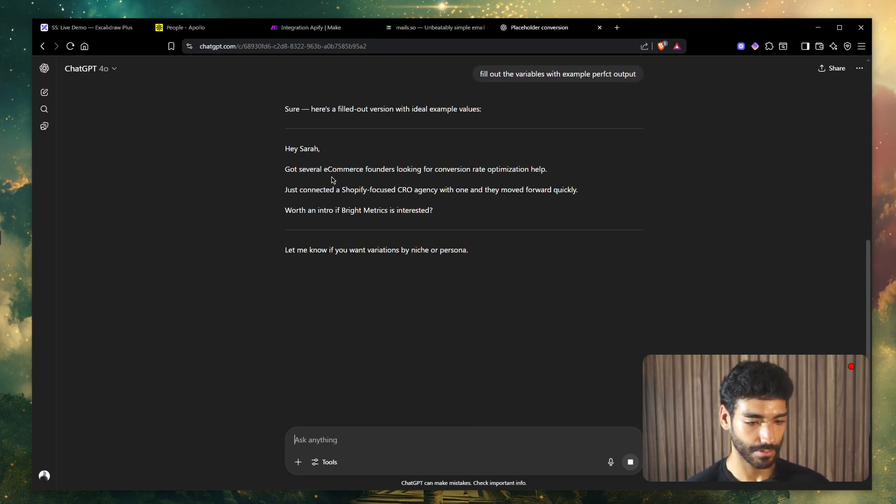
pyautogui.moveTo(285, 168); pyautogui.dragTo(479, 203)
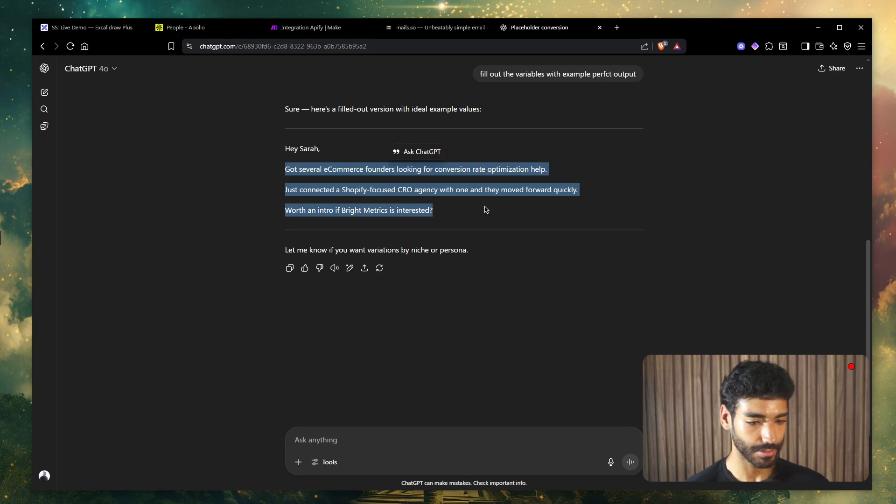
pyautogui.moveTo(579, 190); pyautogui.dragTo(282, 170)
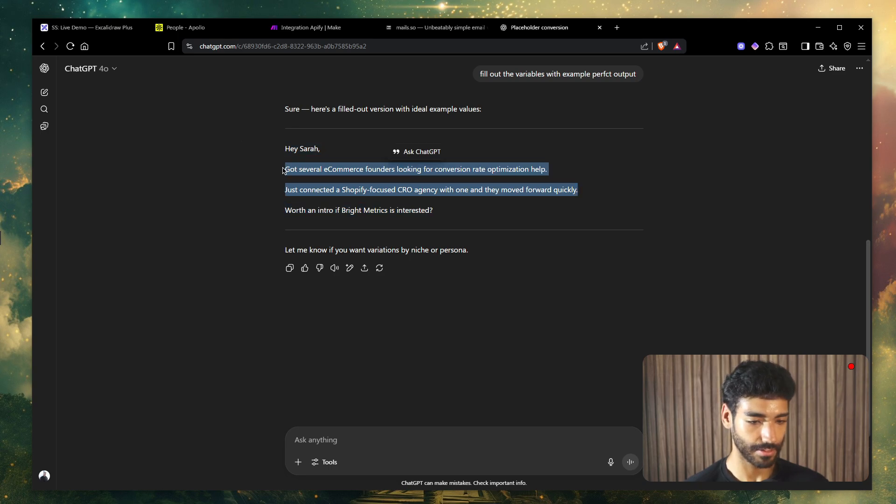
pyautogui.click(308, 27)
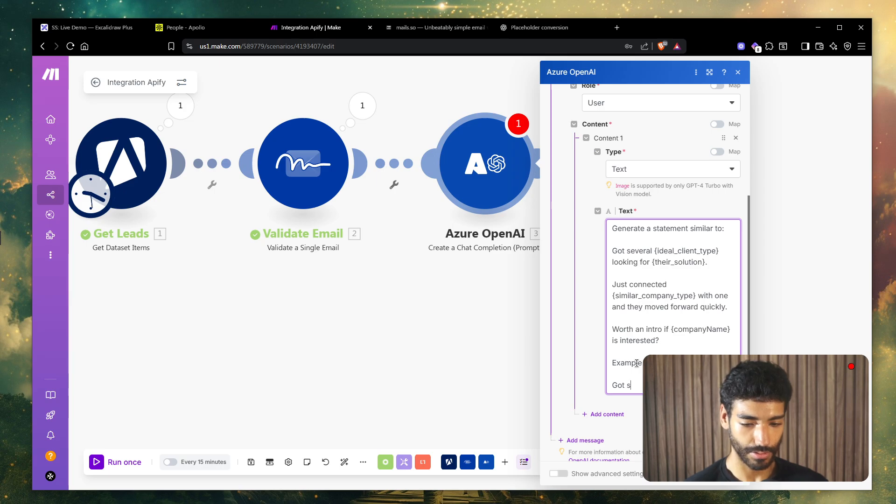
# - Paste the filled-in example email into the prompt and add a 'Data:' line after it
pyautogui.hotkey('ctrl', 'v')
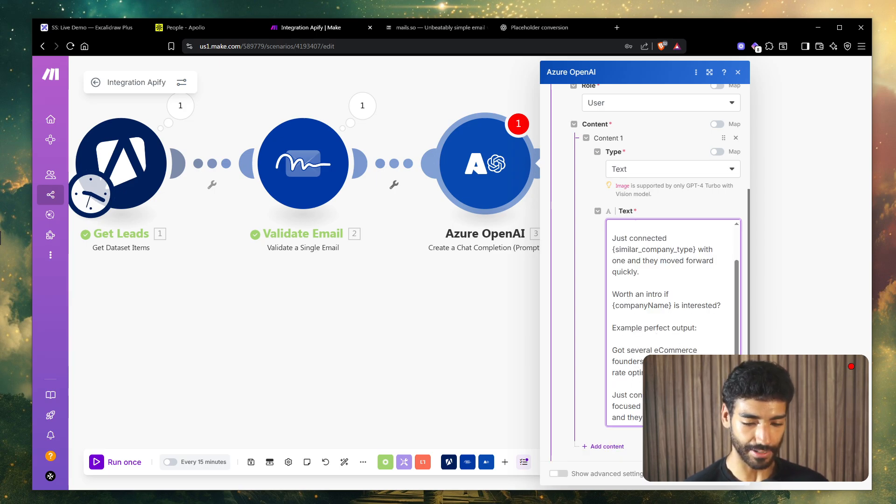
pyautogui.press('Return')
pyautogui.press('Return')
pyautogui.click(636, 415)
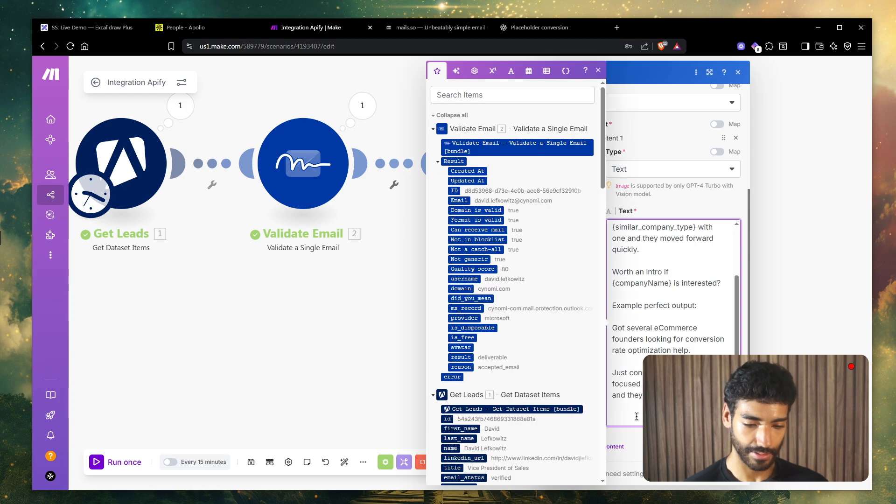
pyautogui.write('Data:')
pyautogui.scroll(-3, 548, 425)
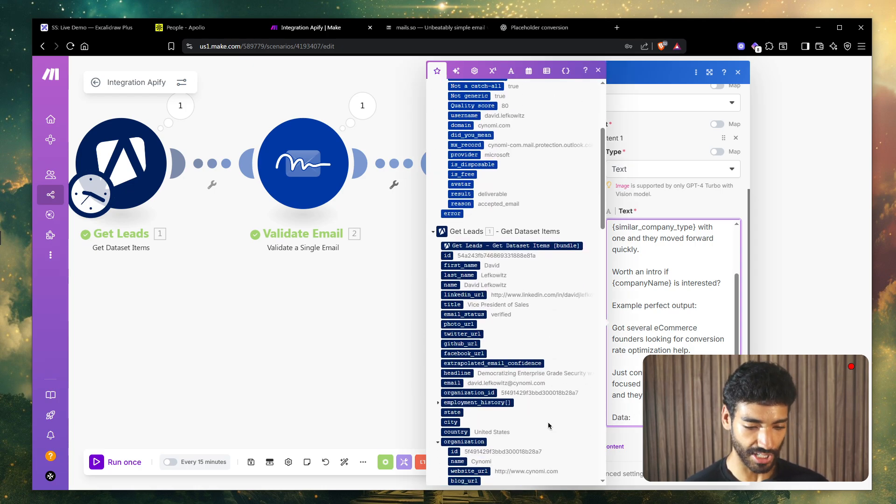
pyautogui.scroll(-2, 549, 425)
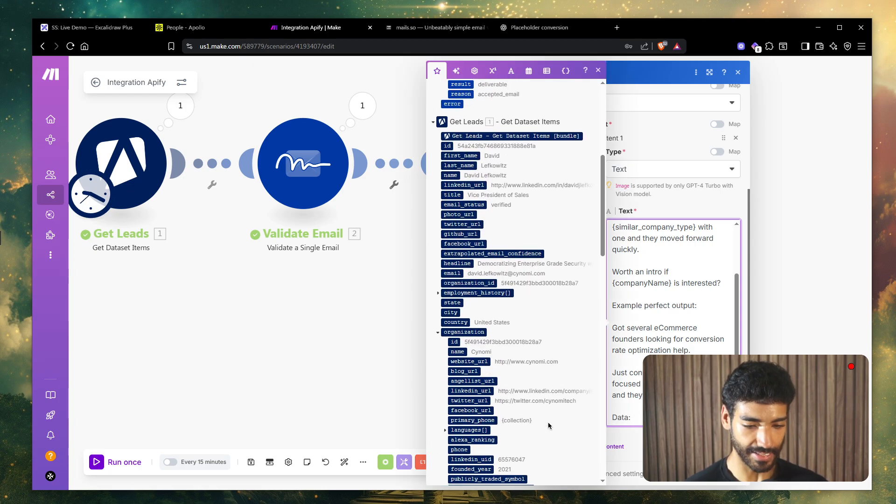
pyautogui.click(469, 265)
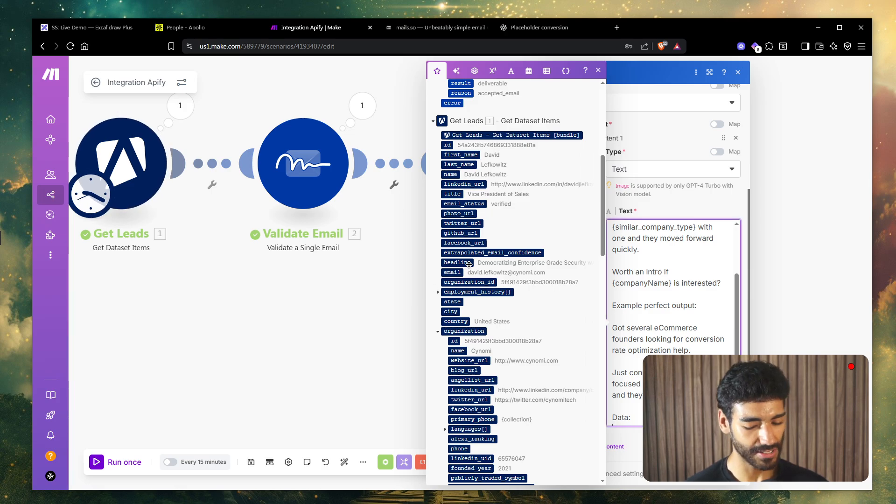
pyautogui.scroll(-4, 506, 345)
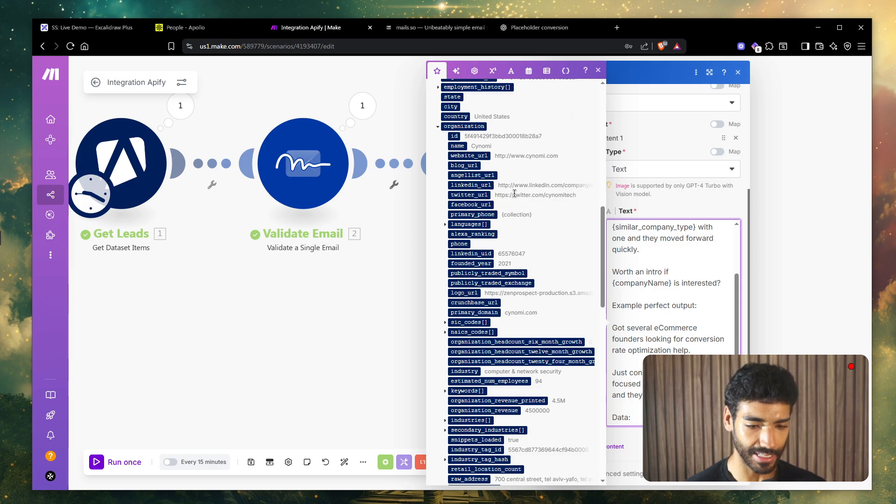
pyautogui.scroll(15, 514, 193)
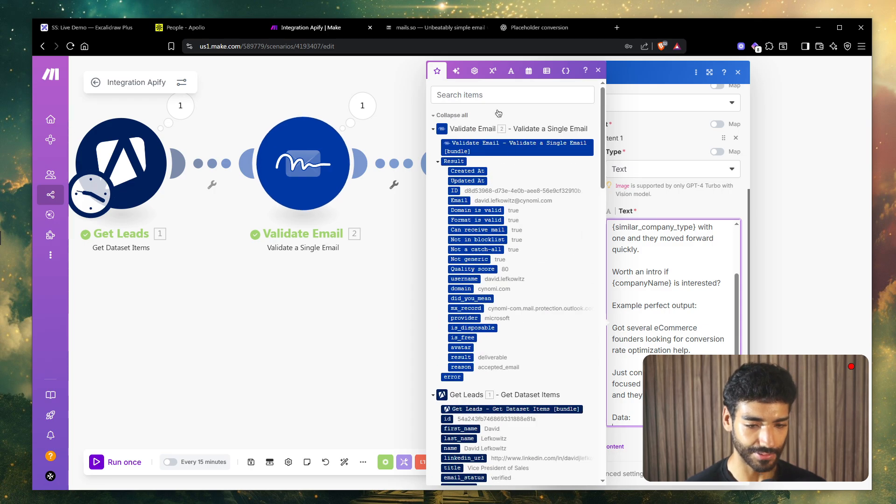
# - Search the mapping panel for a 'descri' lead field, then clear the search
pyautogui.click(492, 99)
pyautogui.write('cesc')
pyautogui.press('BackSpace')
pyautogui.press('BackSpace')
pyautogui.press('BackSpace')
pyautogui.press('BackSpace')
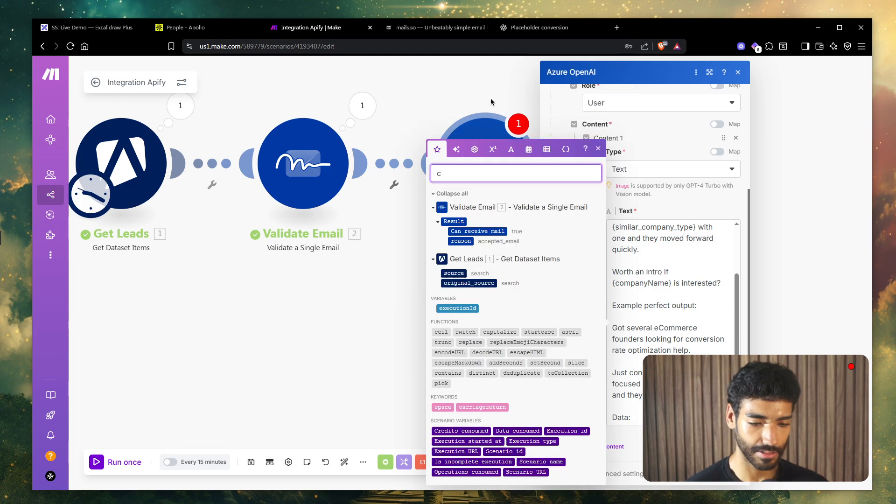
pyautogui.write('descri')
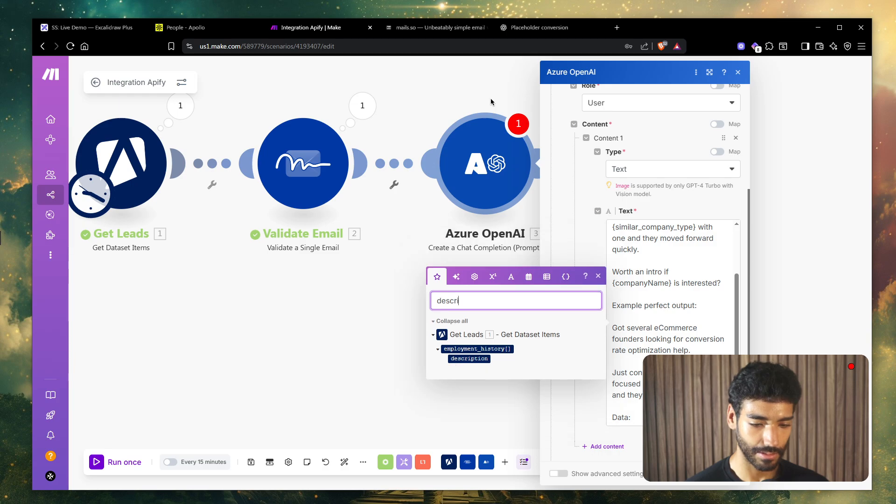
pyautogui.hotkey('ctrl', 'a')
pyautogui.press('BackSpace')
# - Unlink Azure OpenAI from Validate Email, move it aside, and add a new module after Validate Email
pyautogui.click(738, 480)
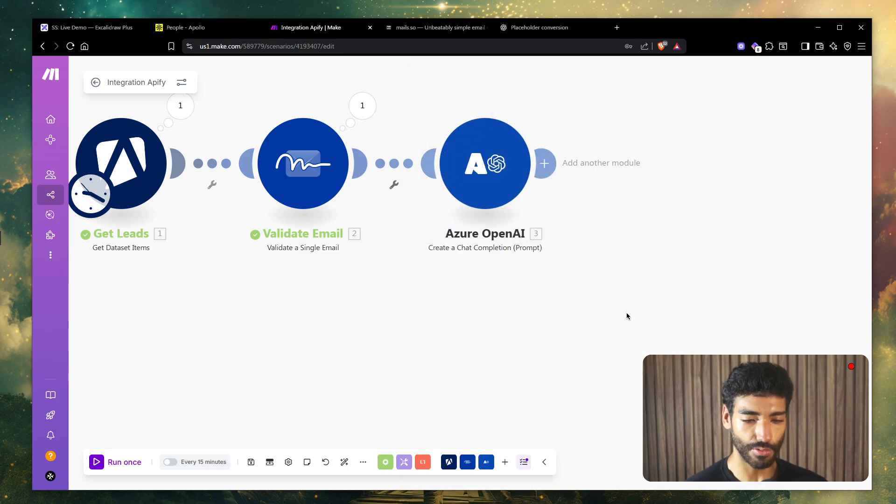
pyautogui.rightClick(409, 169)
pyautogui.click(425, 192)
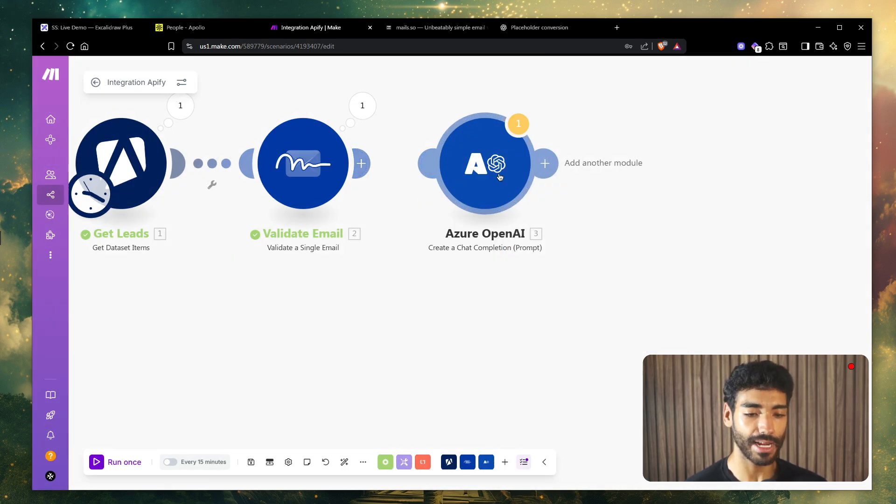
pyautogui.moveTo(466, 182); pyautogui.dragTo(636, 168)
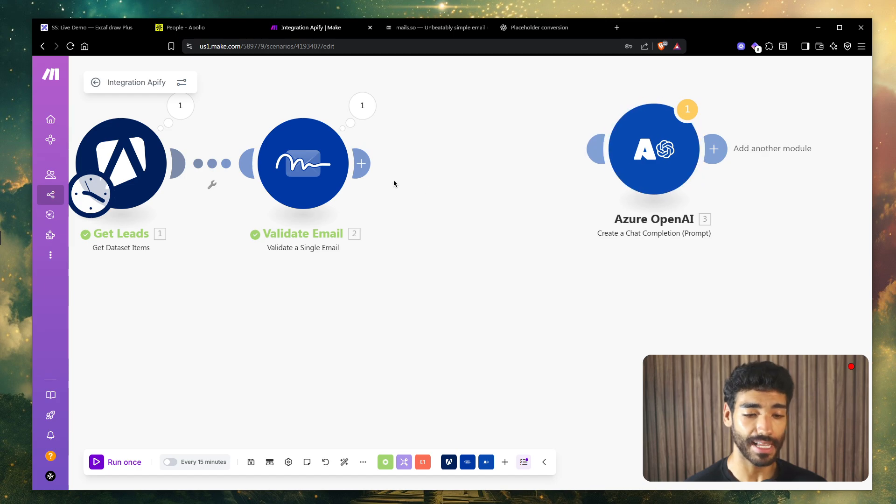
pyautogui.click(361, 164)
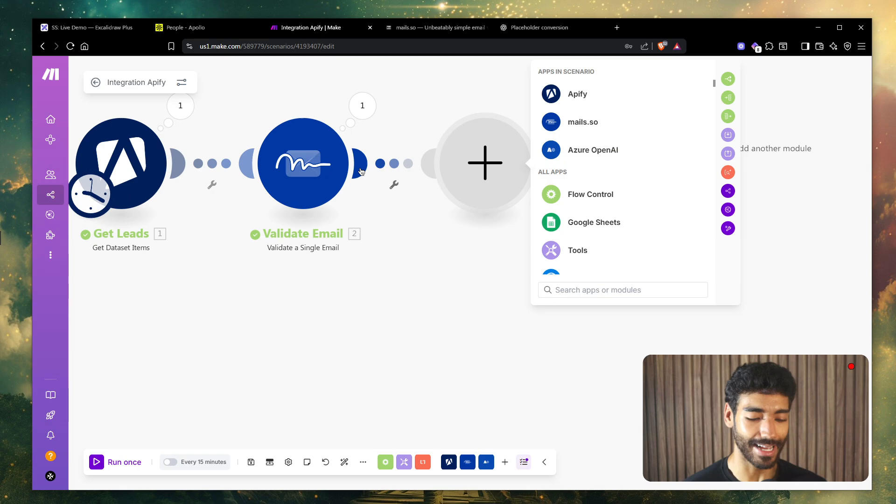
pyautogui.hotkey('ctrl', 't')
# - Create an Exa API key named 'apikey' in the Exa dashboard and copy it
pyautogui.write('exa')
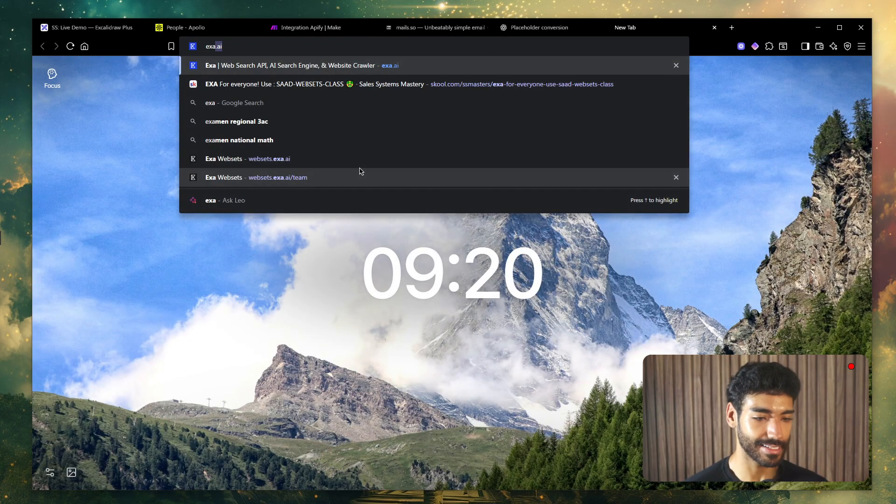
pyautogui.press('Return')
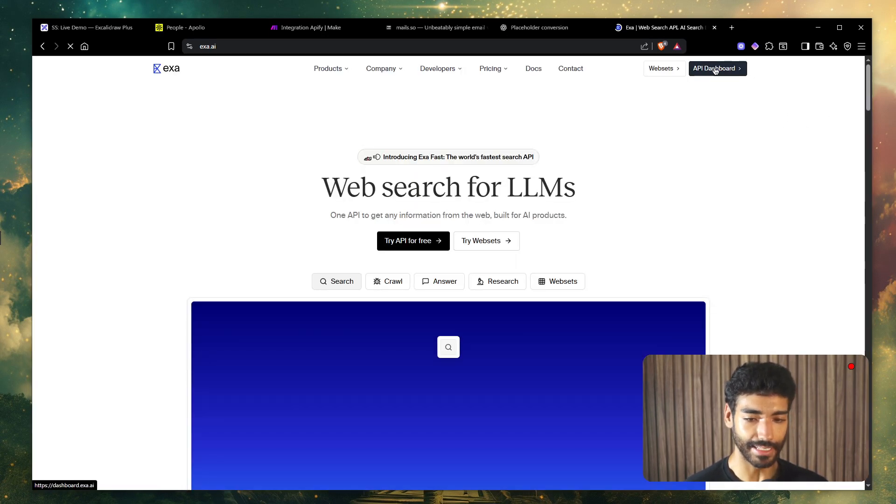
pyautogui.click(714, 69)
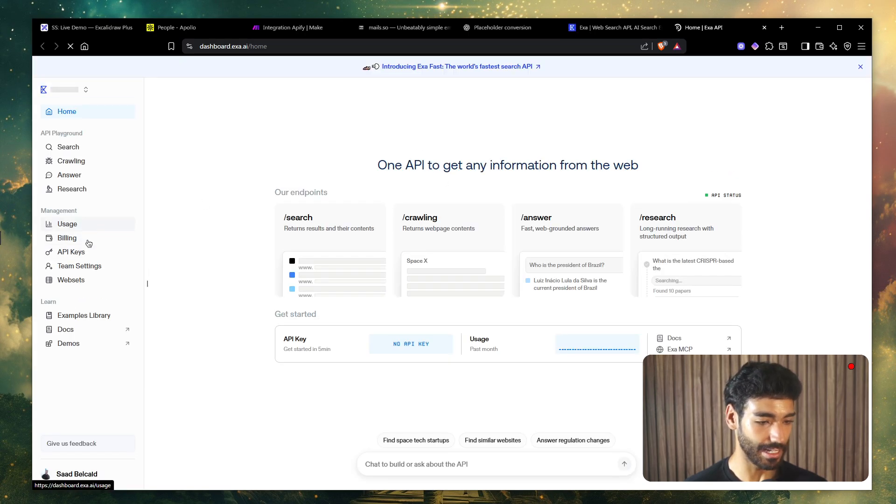
pyautogui.click(85, 253)
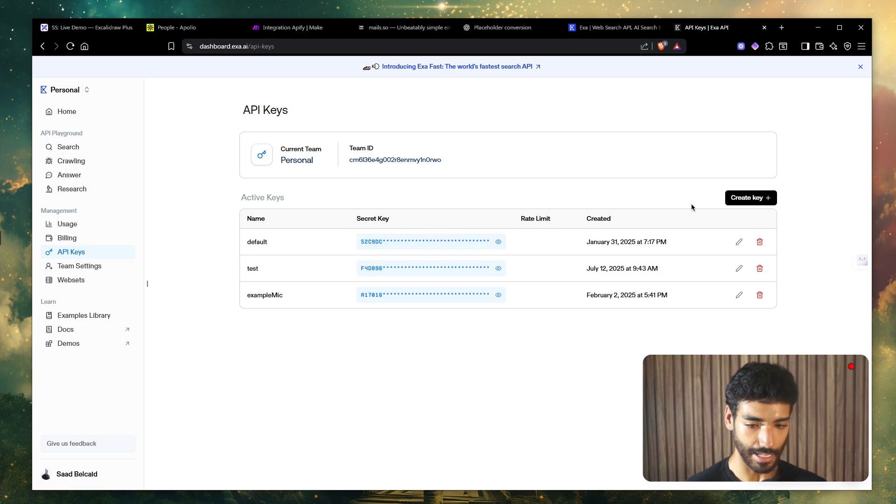
pyautogui.click(746, 198)
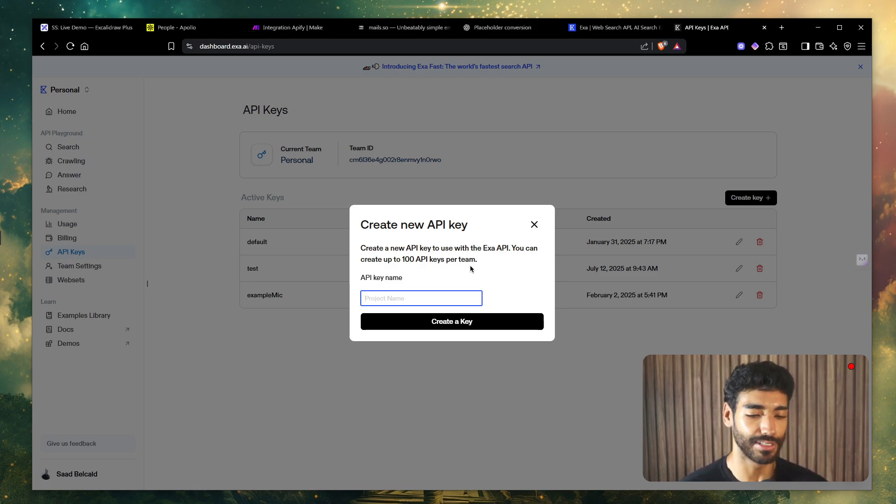
pyautogui.write('apikey')
pyautogui.press('Return')
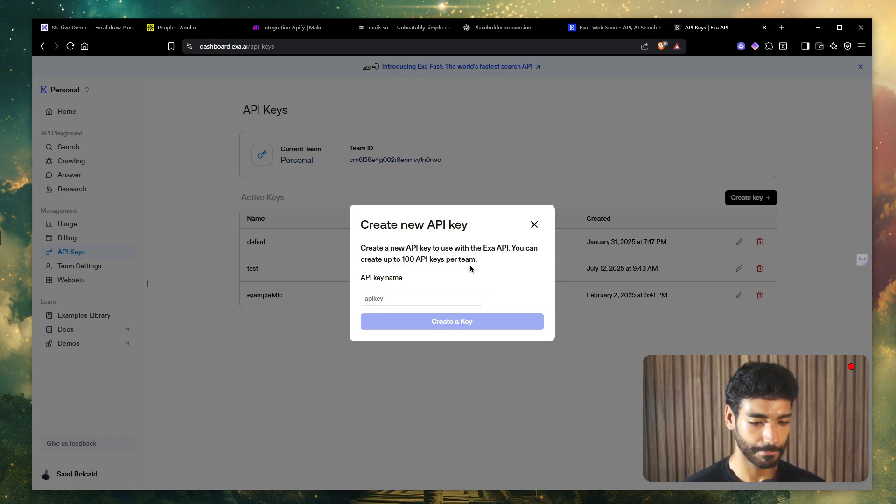
pyautogui.tripleClick(456, 286)
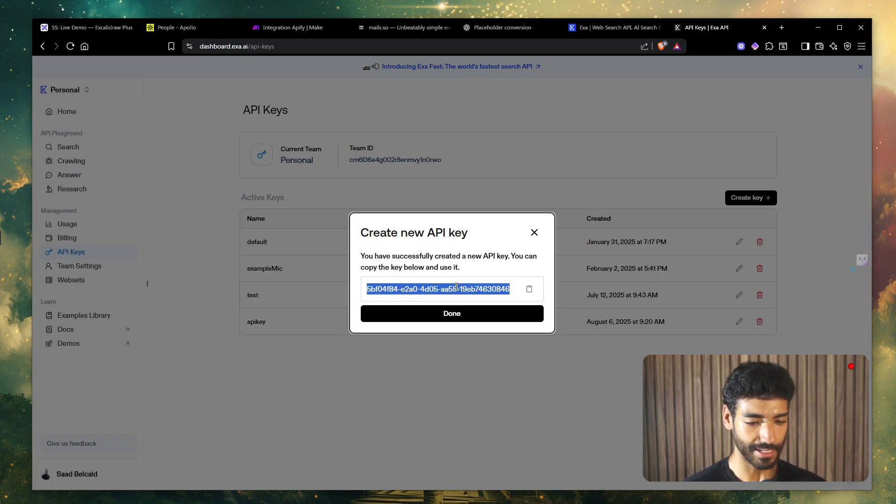
pyautogui.click(304, 29)
# - Add Exa Perform a Search and save a new My Exa connection with the pasted API key
pyautogui.write('exa')
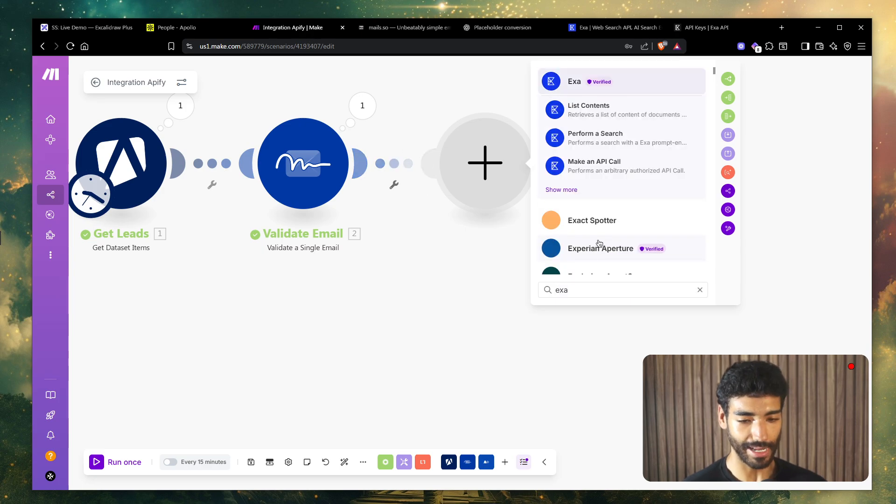
pyautogui.press('Return')
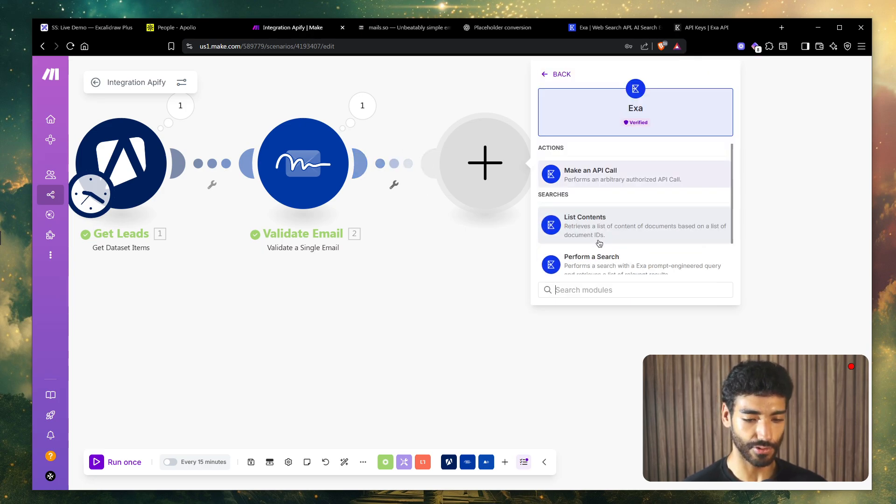
pyautogui.write('perfo')
pyautogui.press('Return')
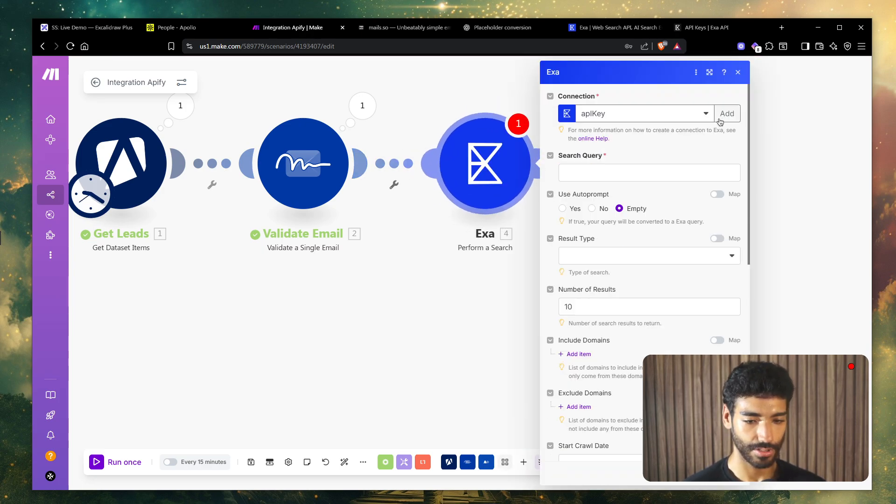
pyautogui.click(725, 114)
pyautogui.click(580, 153)
pyautogui.hotkey('ctrl', 'v')
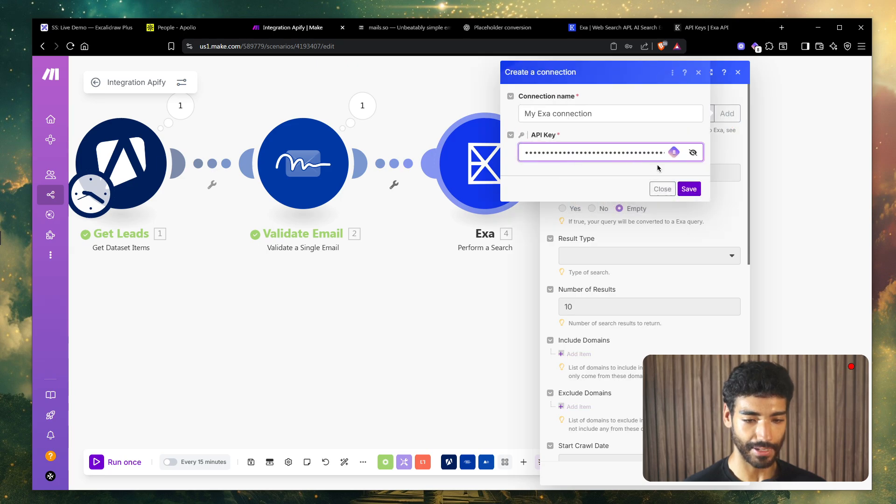
pyautogui.click(689, 188)
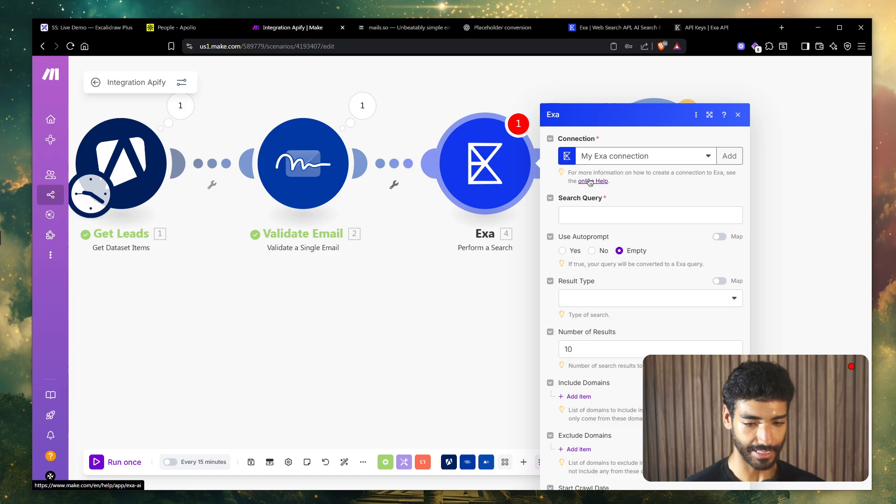
# - Map the lead's domain from Validate Email into the Exa Search Query field
pyautogui.click(589, 173)
pyautogui.click(440, 94)
pyautogui.write('linkedi')
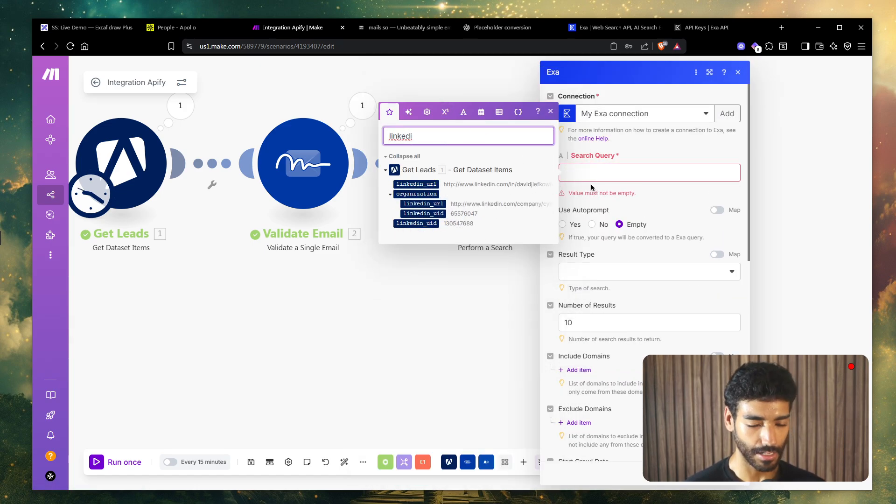
pyautogui.hotkey('ctrl', 'a')
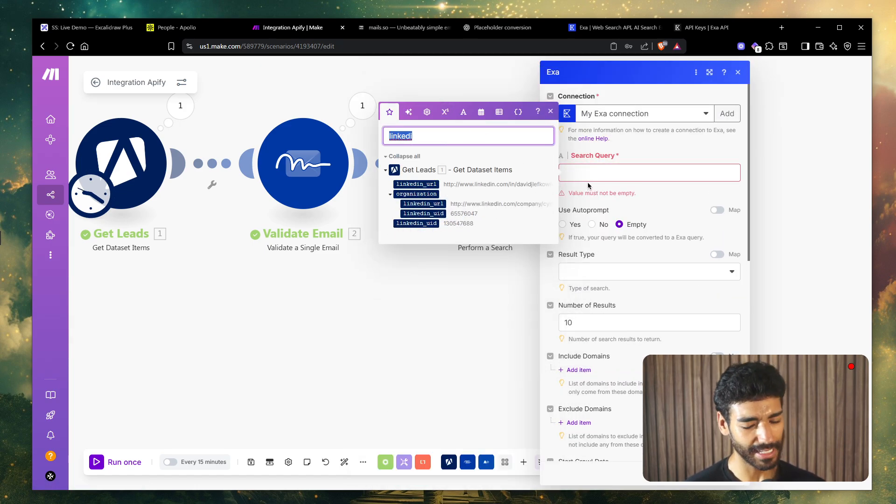
pyautogui.press('BackSpace')
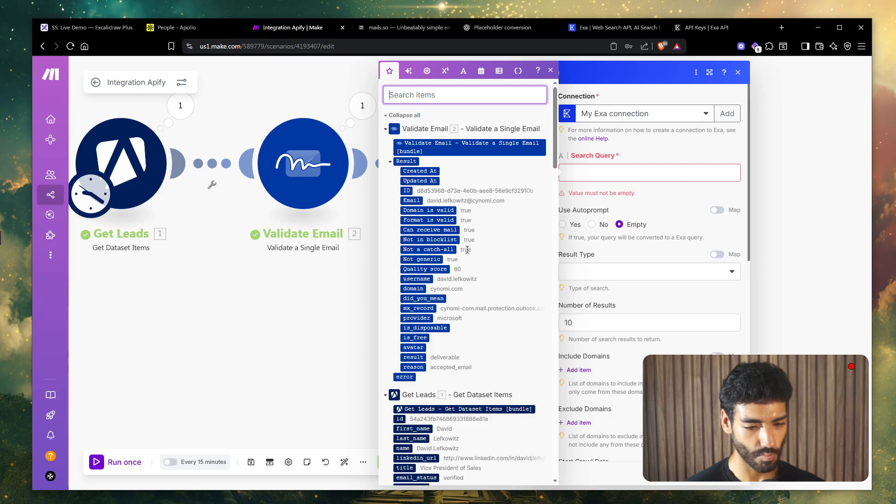
pyautogui.scroll(-1, 468, 252)
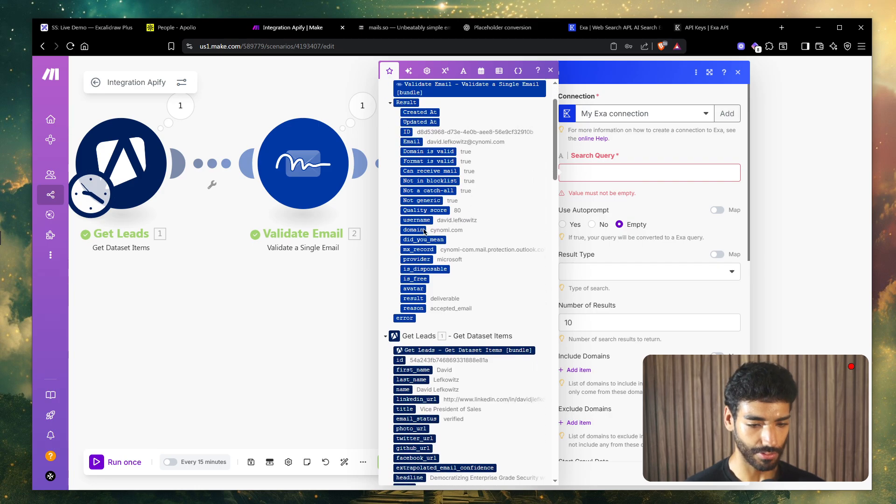
pyautogui.click(413, 230)
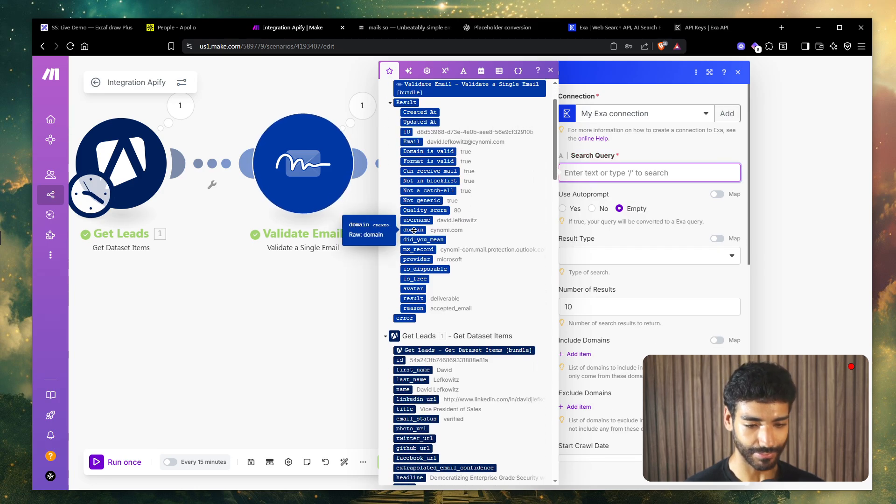
pyautogui.click(414, 230)
# - Set Number of Results to 1, Category to Company, and Include Content to Yes
pyautogui.scroll(-2, 578, 217)
pyautogui.doubleClick(576, 206)
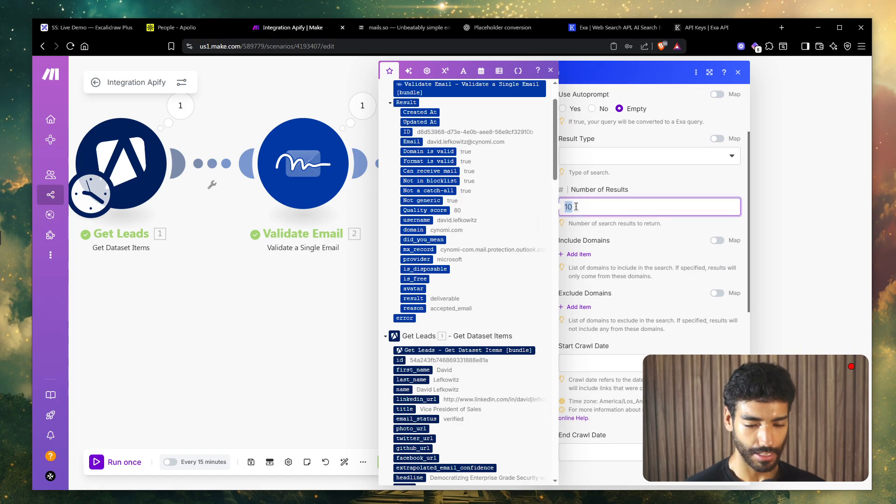
pyautogui.write('1')
pyautogui.scroll(-6, 598, 370)
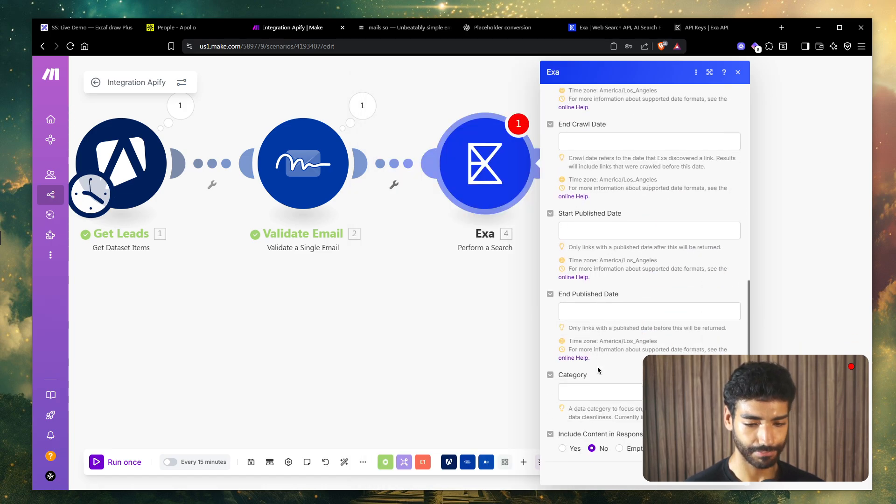
pyautogui.click(593, 384)
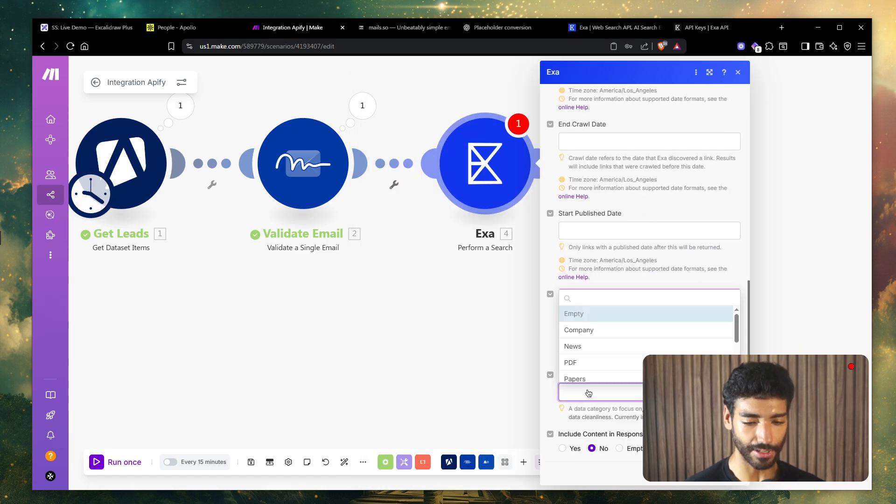
pyautogui.click(596, 334)
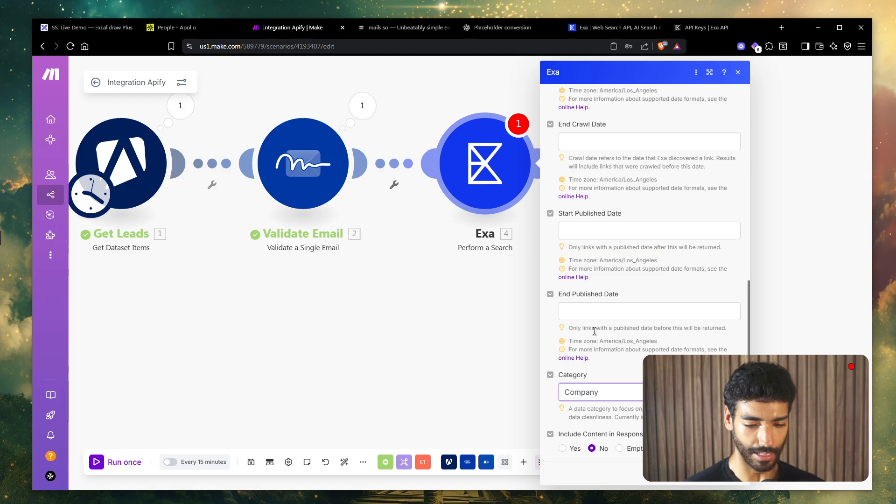
pyautogui.click(562, 448)
pyautogui.scroll(-4, 564, 447)
pyautogui.scroll(-2, 613, 428)
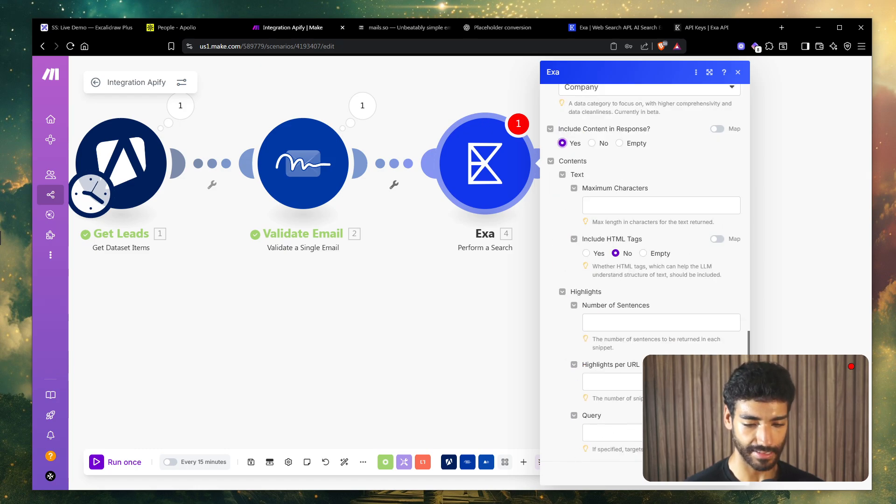
pyautogui.click(726, 473)
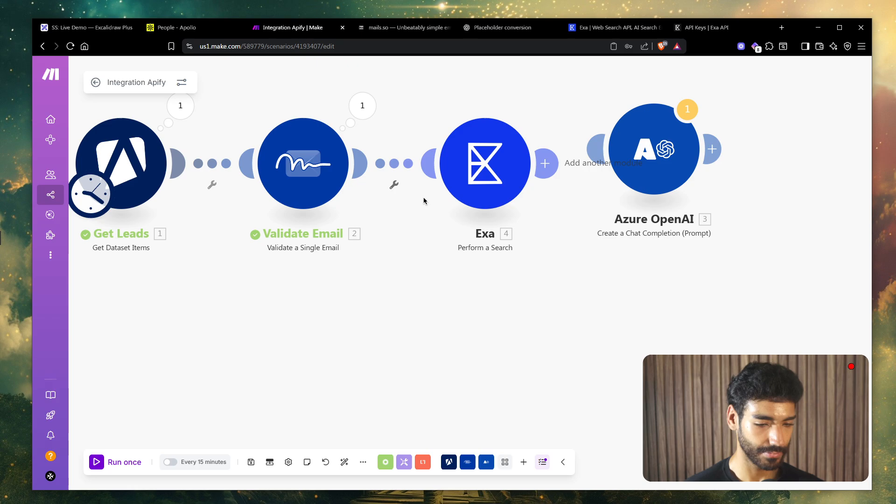
# - Test-run the scenario, check Exa's cynomi.com page text, then link Azure OpenAI after Exa
pyautogui.click(408, 169)
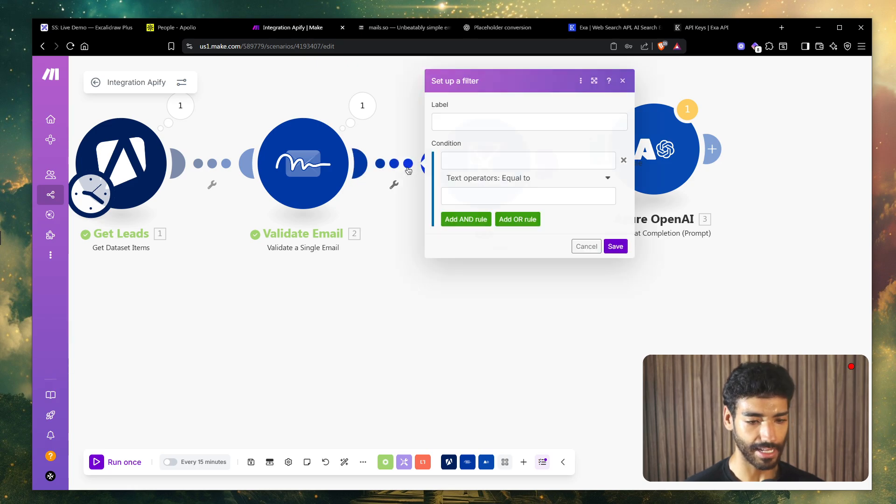
pyautogui.click(114, 464)
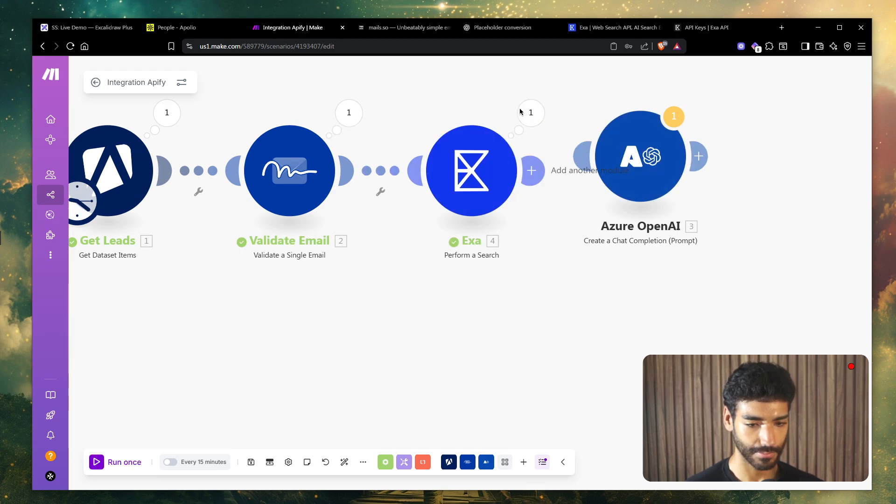
pyautogui.click(525, 112)
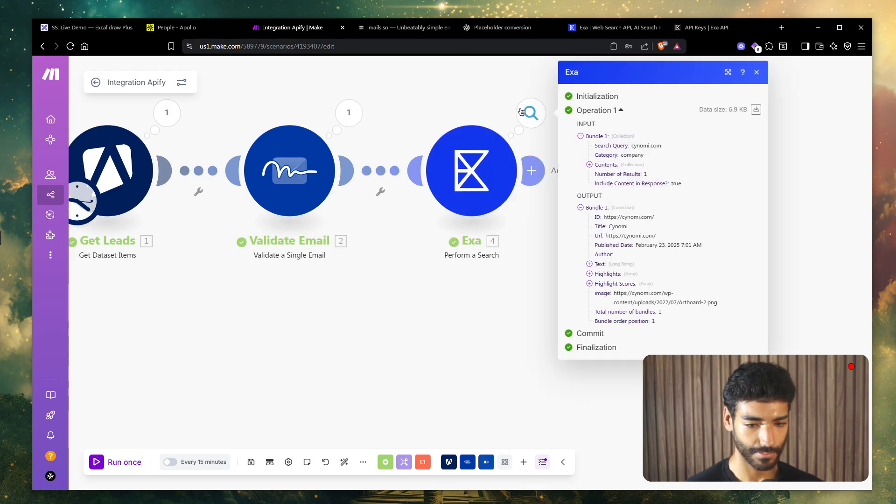
pyautogui.click(606, 265)
pyautogui.scroll(-3, 621, 299)
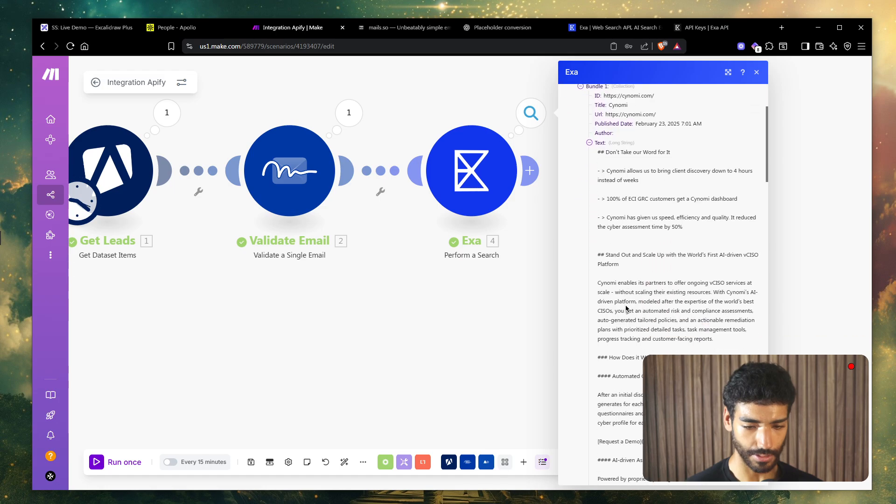
pyautogui.scroll(3, 625, 308)
pyautogui.scroll(-3, 626, 308)
pyautogui.click(424, 335)
pyautogui.moveTo(635, 177); pyautogui.dragTo(632, 189)
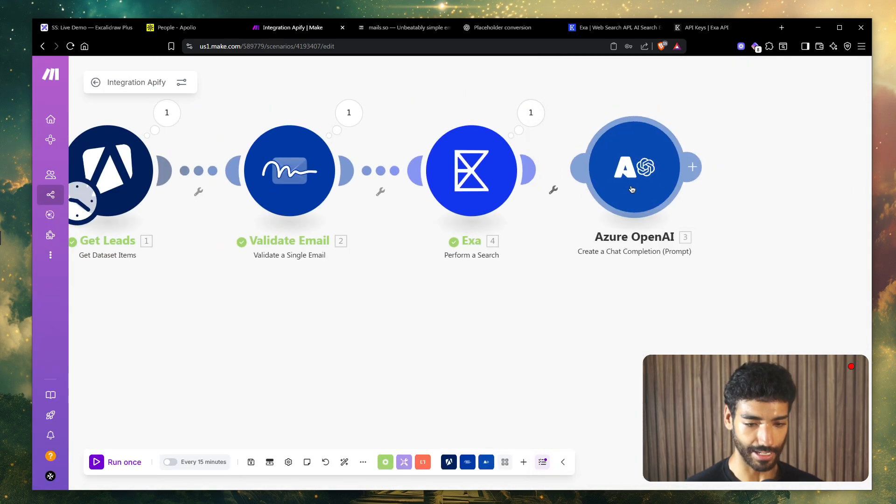
# - Open the Azure OpenAI prompt text and browse the mappable lead fields
pyautogui.click(632, 189)
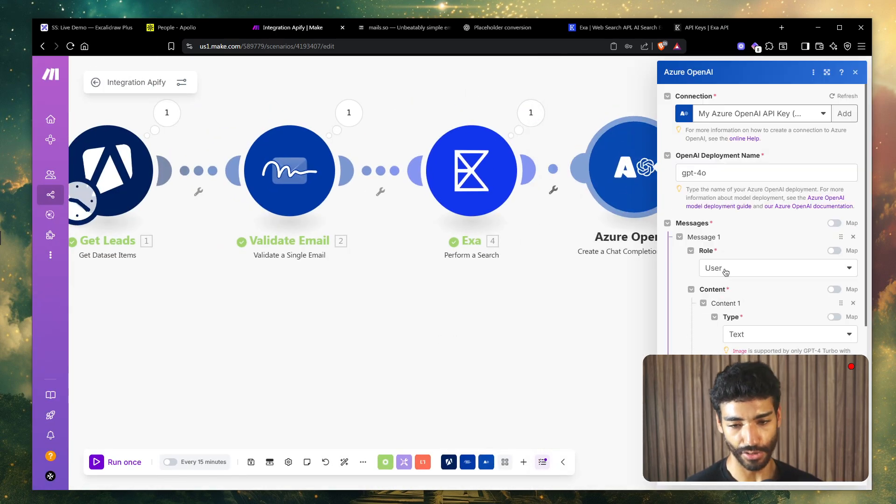
pyautogui.scroll(-5, 765, 252)
pyautogui.click(766, 251)
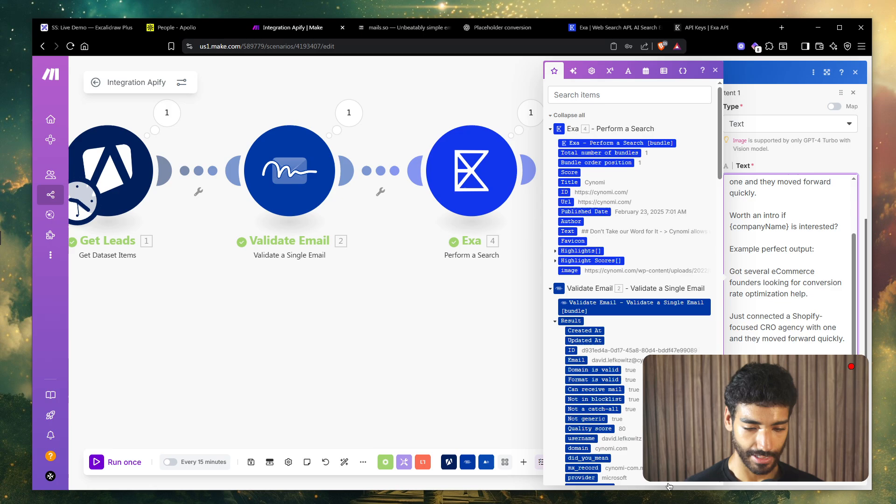
pyautogui.scroll(-10, 609, 441)
pyautogui.scroll(-5, 609, 442)
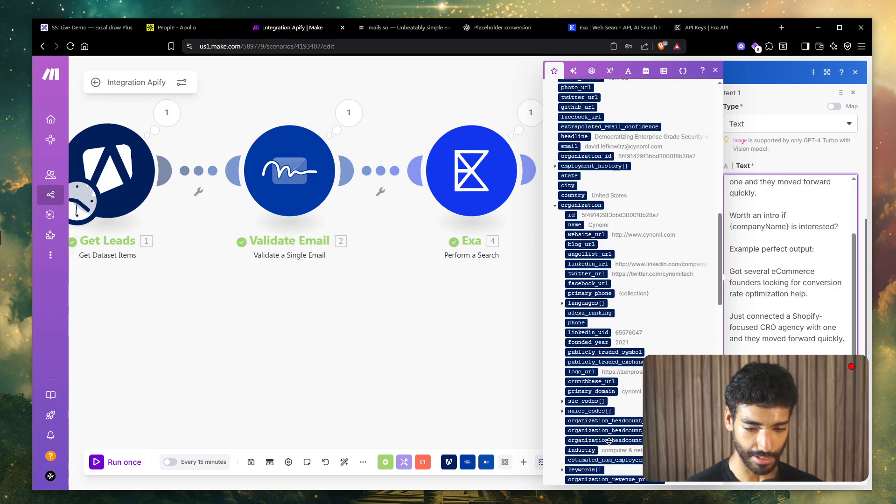
pyautogui.scroll(-5, 608, 441)
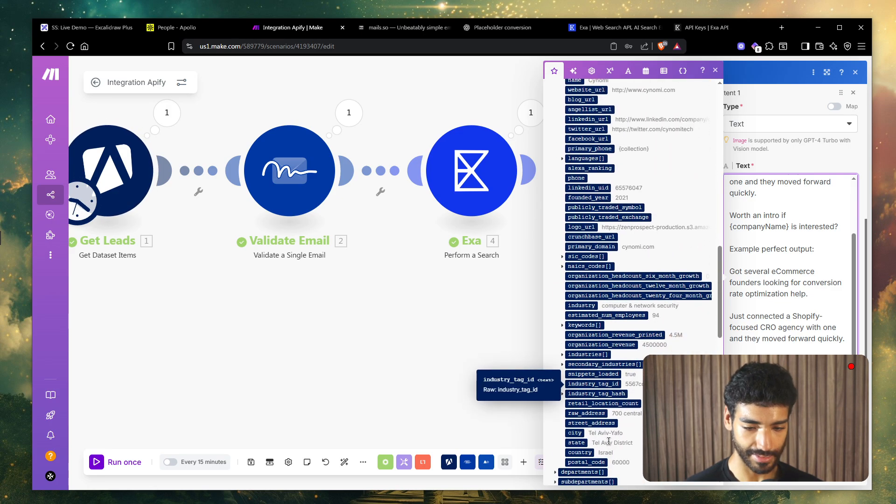
pyautogui.scroll(-8, 609, 441)
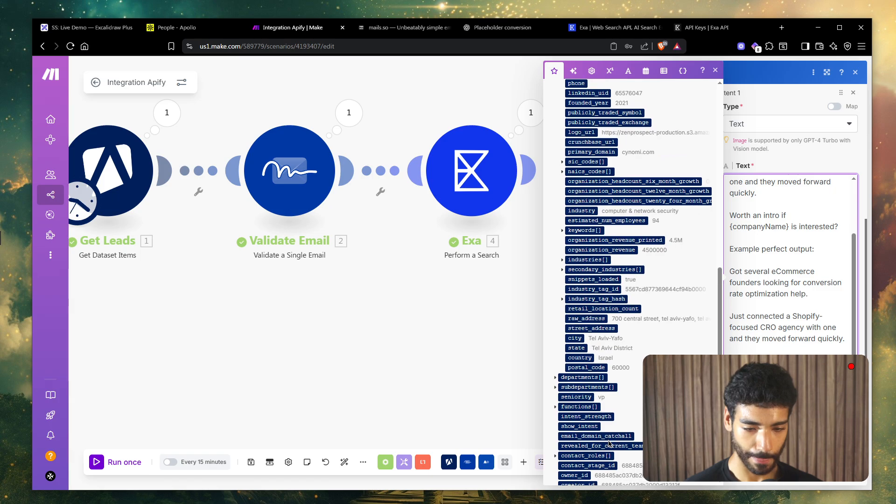
pyautogui.scroll(-11, 609, 441)
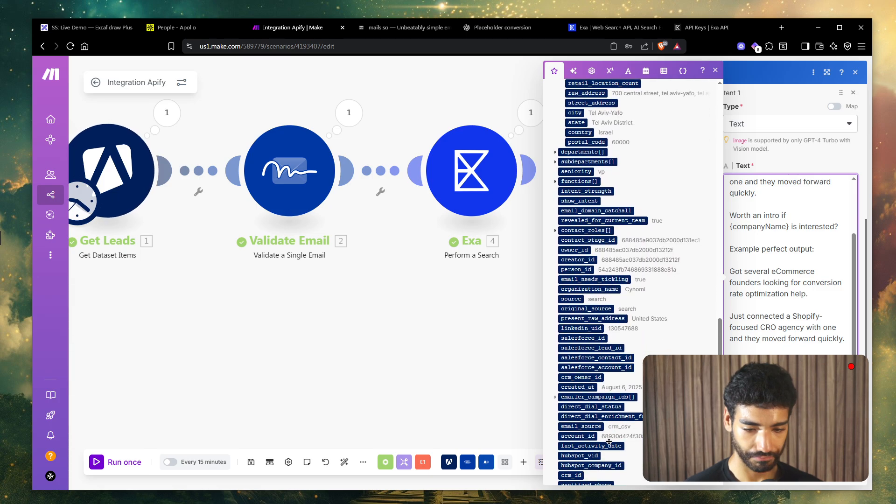
pyautogui.scroll(15, 609, 443)
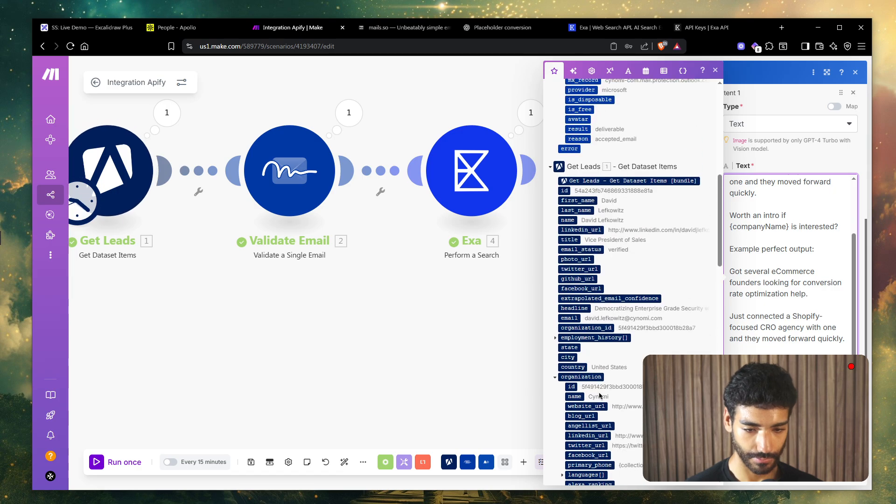
pyautogui.scroll(16, 606, 240)
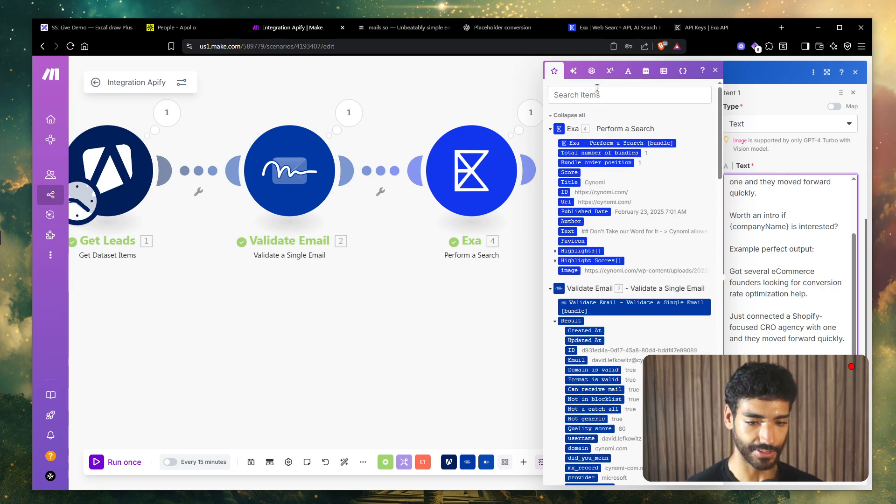
# - Find the industry field and add a Data line for the lead's details to the prompt
pyautogui.click(596, 90)
pyautogui.write('indus')
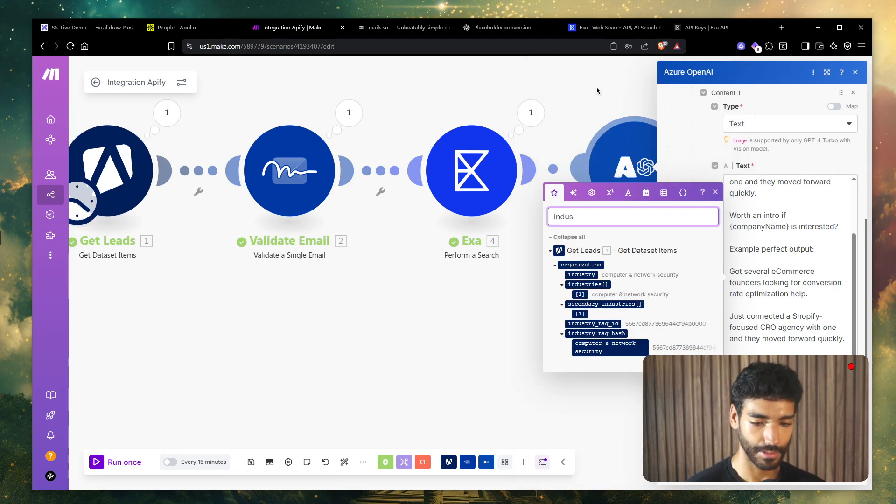
pyautogui.click(774, 397)
pyautogui.press('Return')
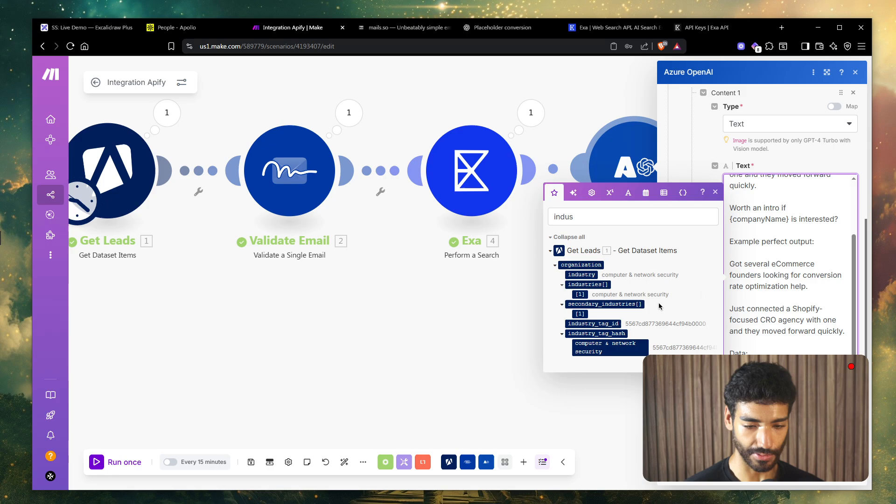
pyautogui.click(437, 434)
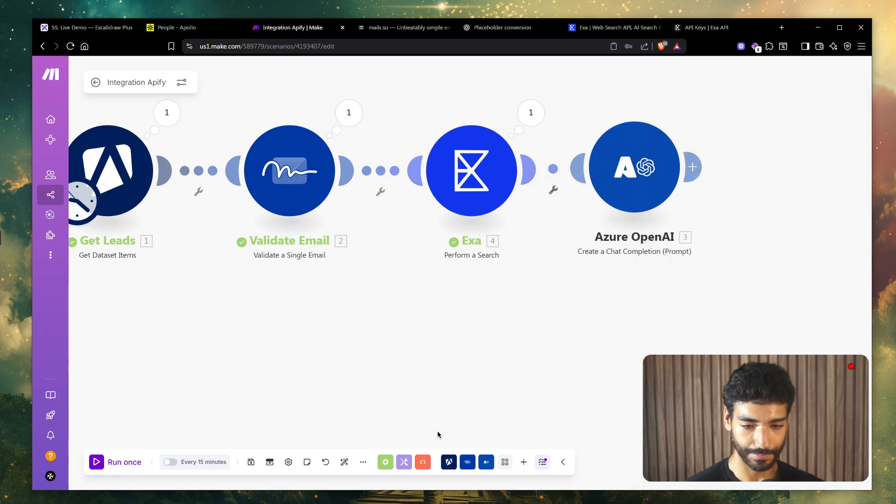
# - Run the scenario, read the Azure OpenAI email body for Cynomi, and reopen the module
pyautogui.click(127, 458)
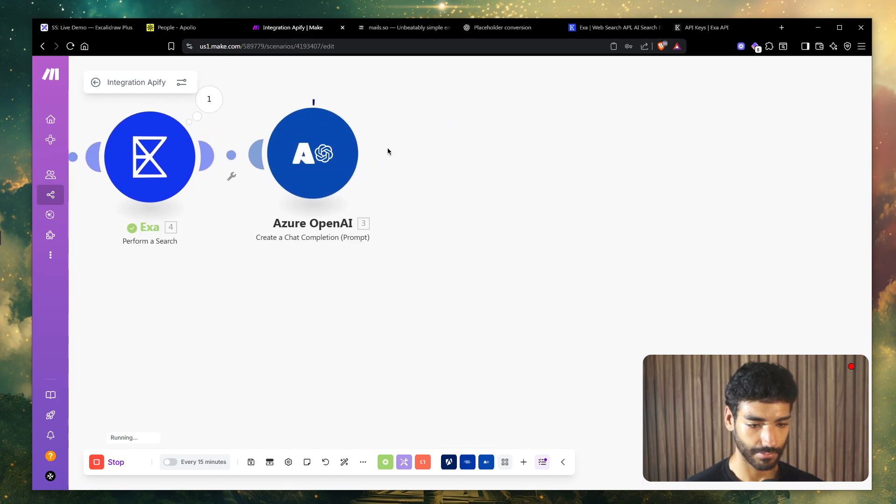
pyautogui.click(362, 91)
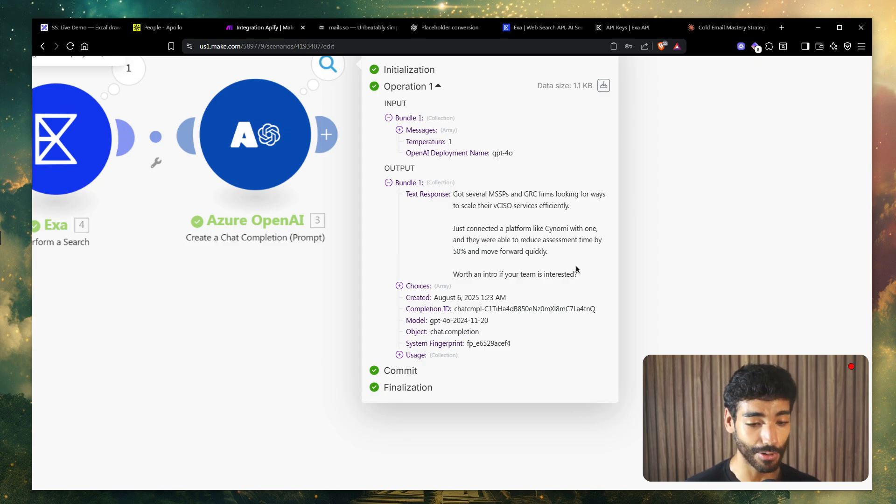
pyautogui.scroll(-3, 542, 223)
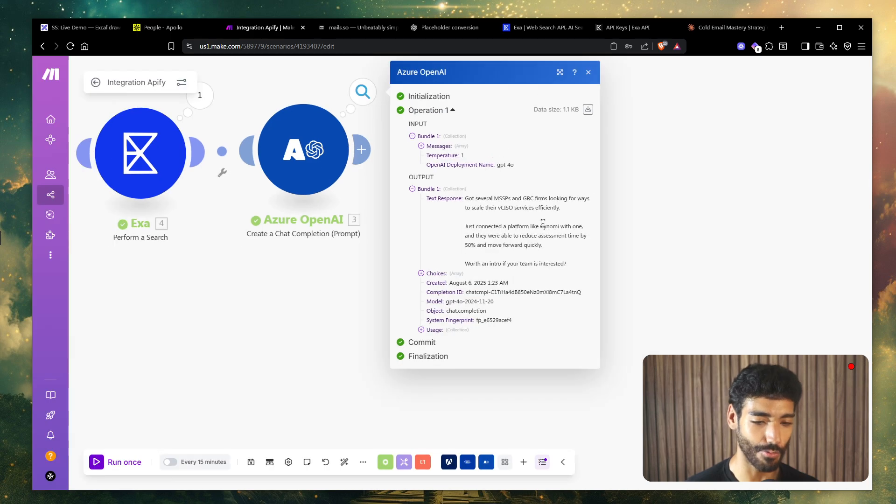
pyautogui.click(306, 168)
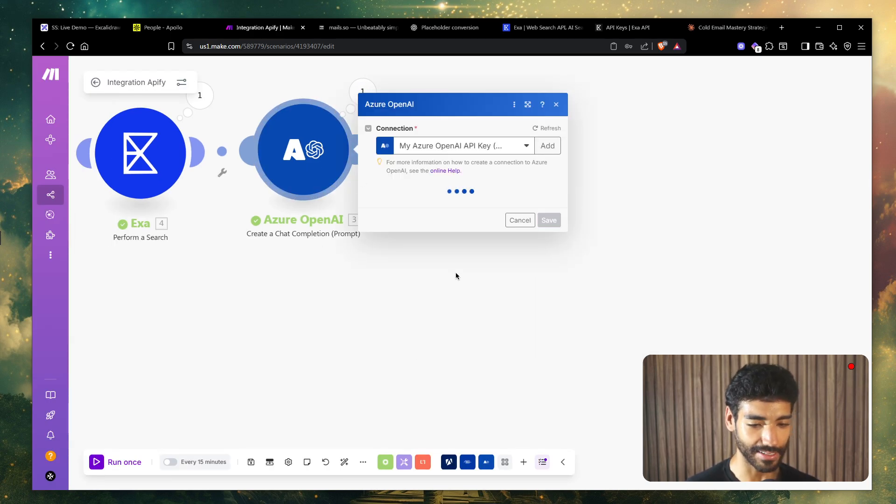
# - Add a closing output instruction line below the industry field in the prompt
pyautogui.scroll(-6, 455, 274)
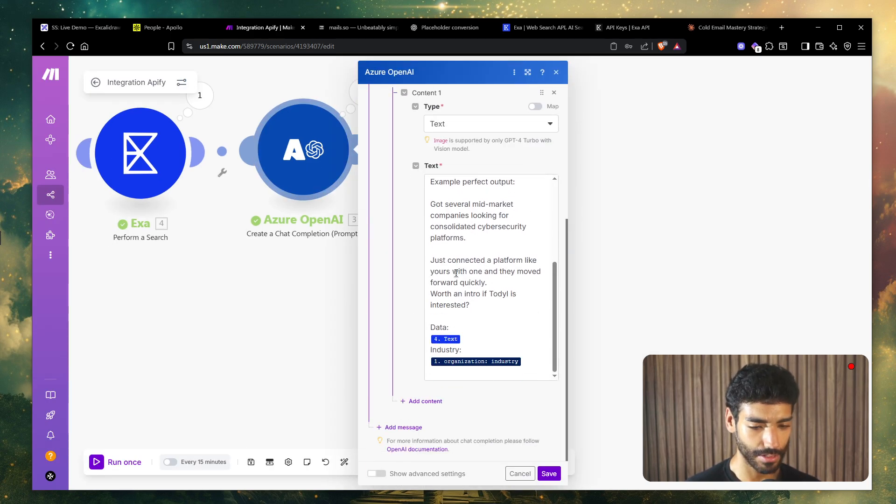
pyautogui.click(460, 375)
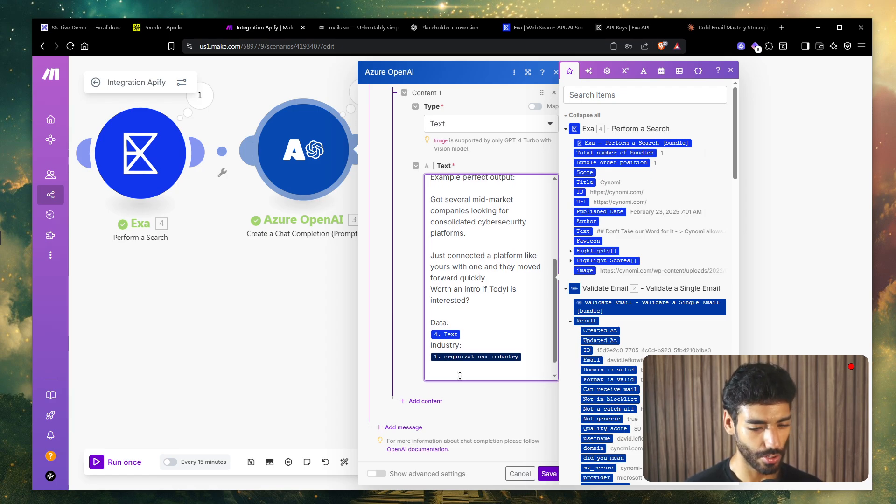
pyautogui.press('Return')
pyautogui.write('Output the result only with no d')
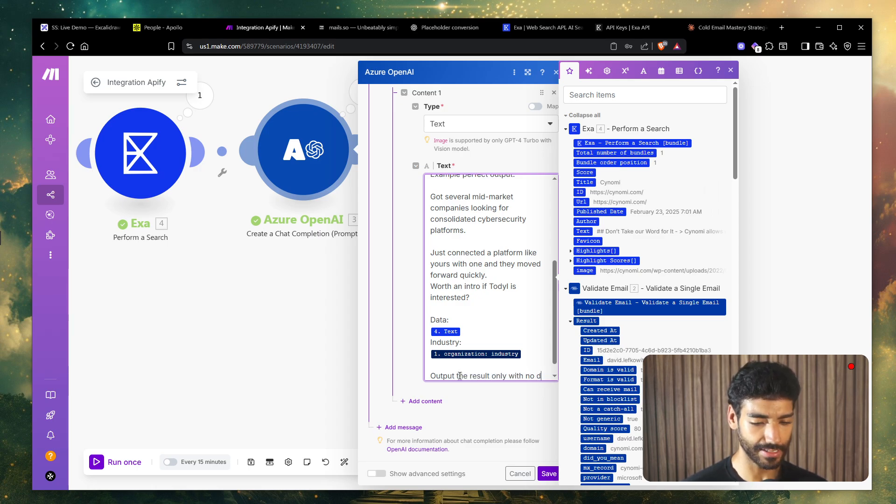
pyautogui.press('BackSpace')
pyautogui.write('additiional and adhere strictly to')
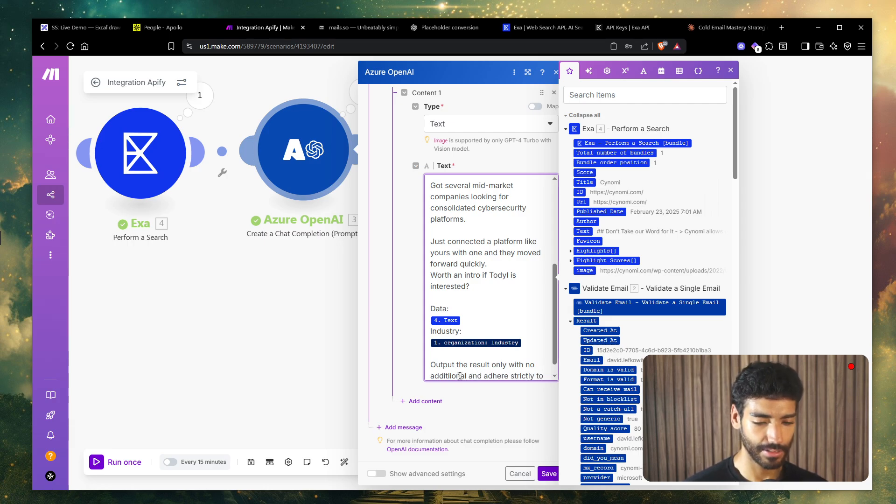
pyautogui.write(' the placeholder template')
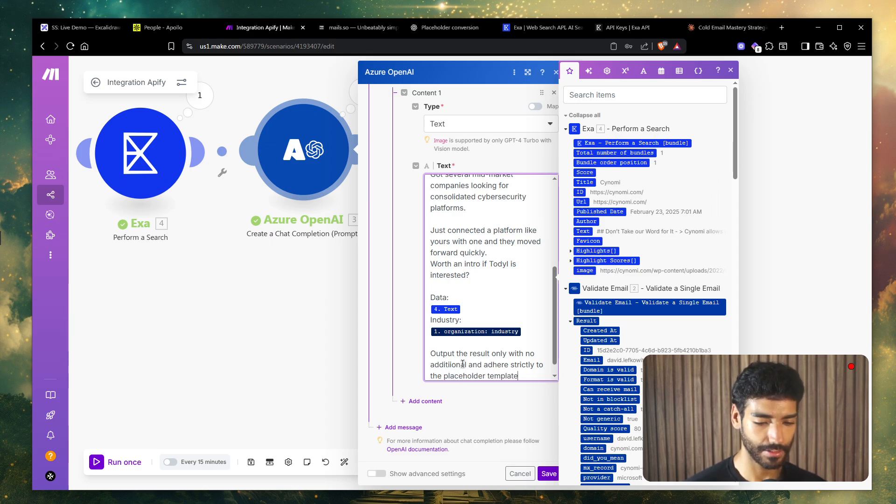
# - Set Max Tokens to 3060 under advanced settings and save the Azure OpenAI module
pyautogui.scroll(-1, 462, 364)
pyautogui.click(377, 473)
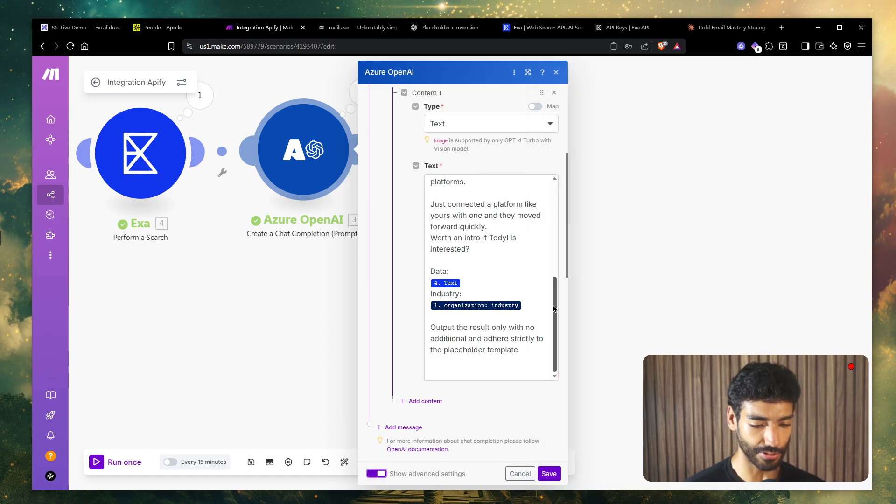
pyautogui.scroll(-10, 553, 310)
pyautogui.scroll(3, 411, 170)
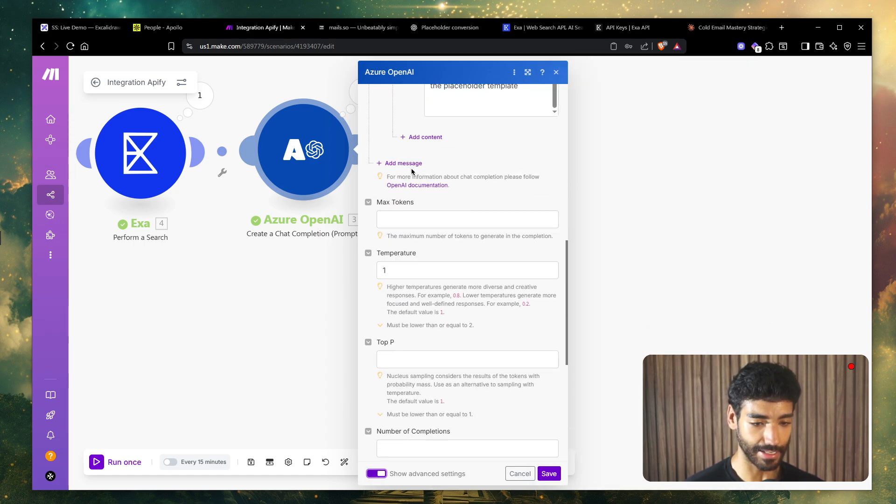
pyautogui.click(402, 216)
pyautogui.write('3')
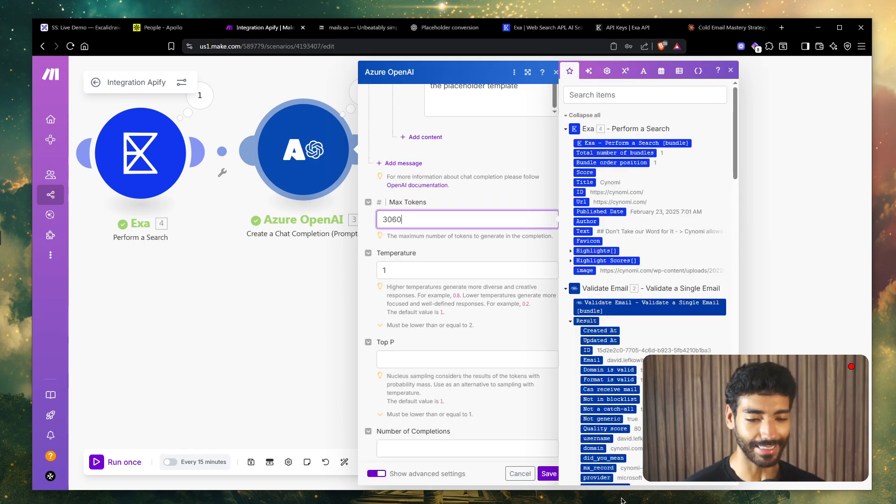
pyautogui.write('060')
pyautogui.click(549, 474)
# - Run the scenario once and review the generated Cynomi intro email
pyautogui.click(112, 466)
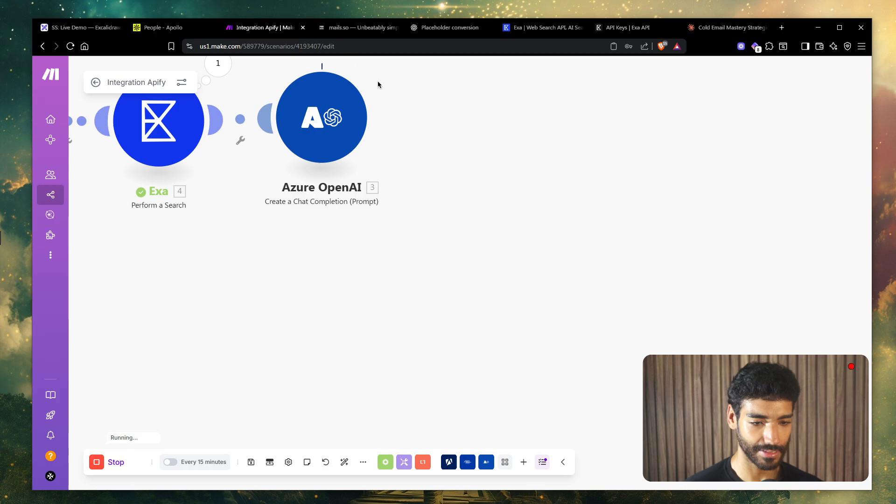
pyautogui.click(380, 62)
pyautogui.scroll(3, 549, 232)
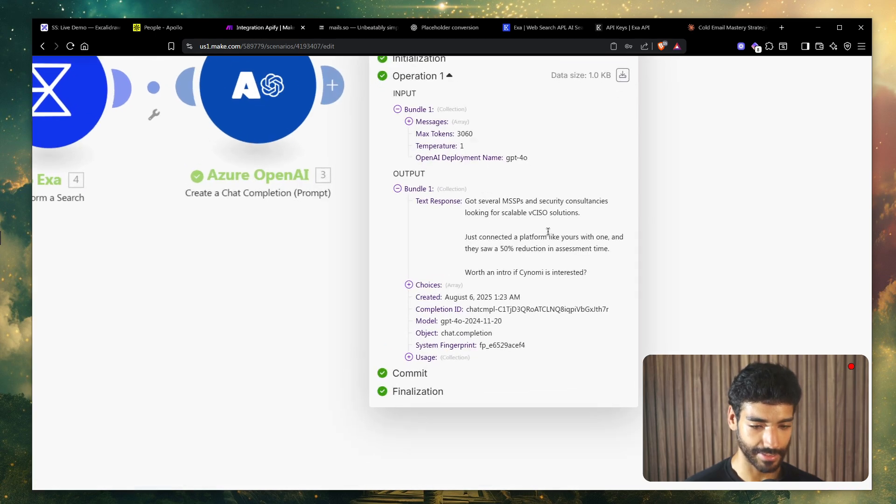
pyautogui.moveTo(542, 243); pyautogui.dragTo(482, 196)
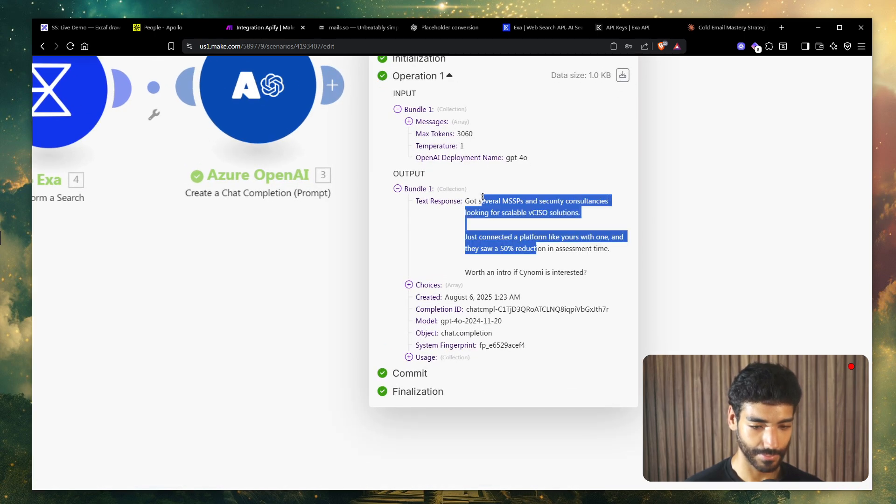
pyautogui.doubleClick(507, 209)
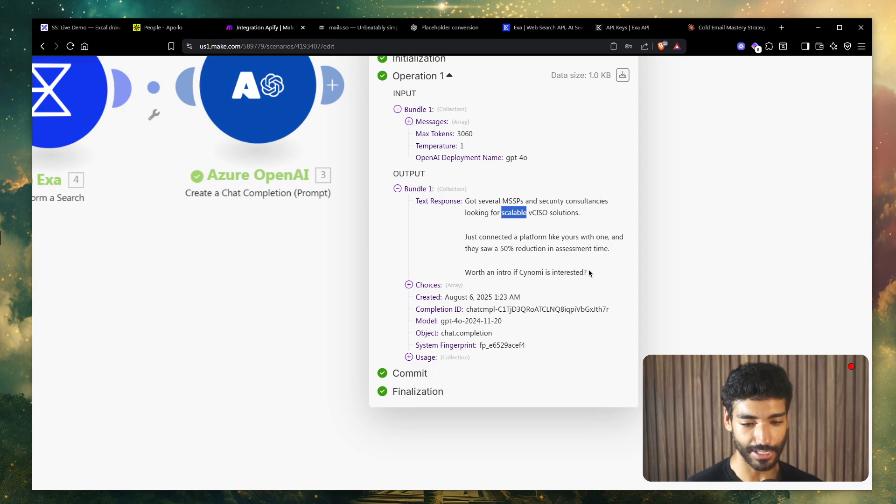
pyautogui.scroll(-3, 590, 268)
pyautogui.click(379, 274)
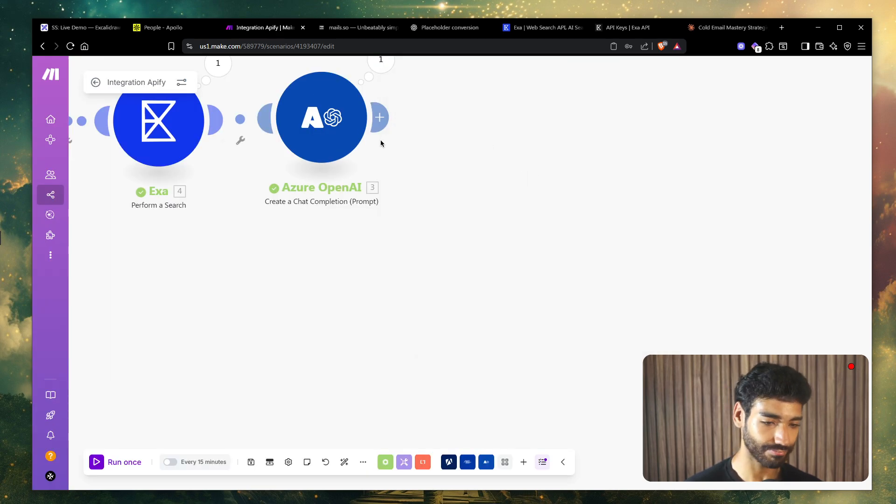
# - Add a Tools Set variable module after Azure OpenAI named DreamEmail
pyautogui.click(380, 118)
pyautogui.write('se')
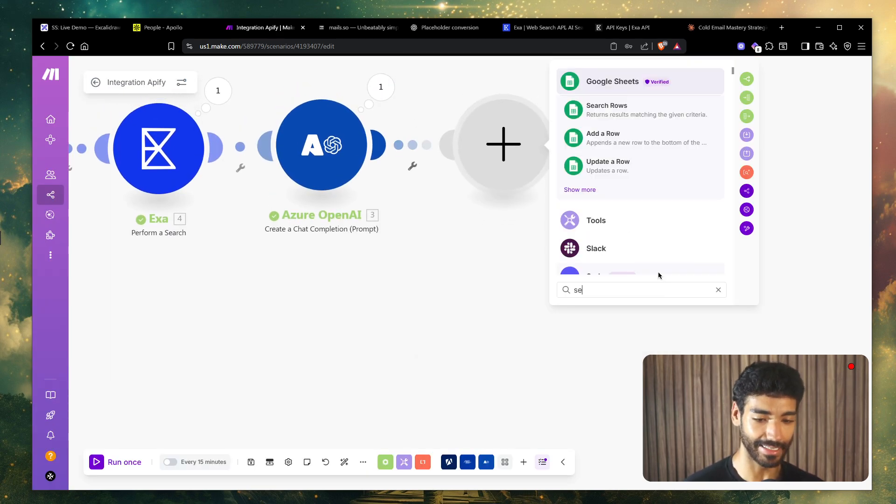
pyautogui.write('t')
pyautogui.click(604, 81)
pyautogui.write('set')
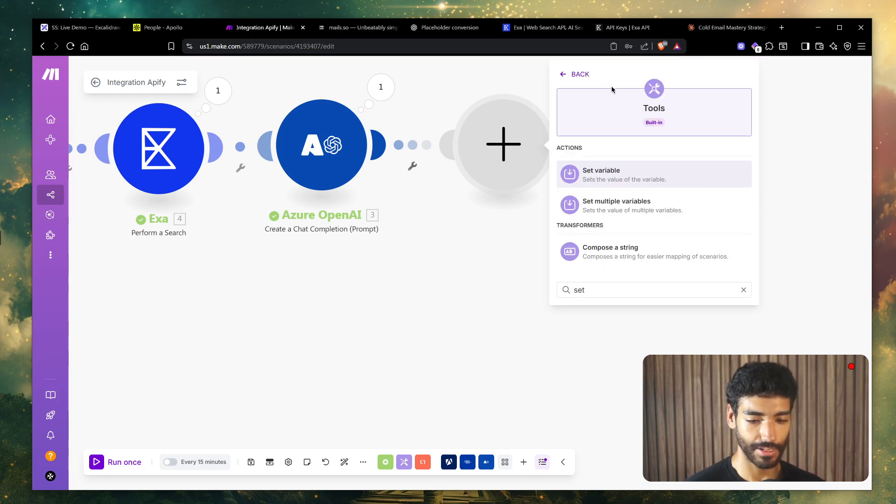
pyautogui.press('Return')
pyautogui.click(590, 127)
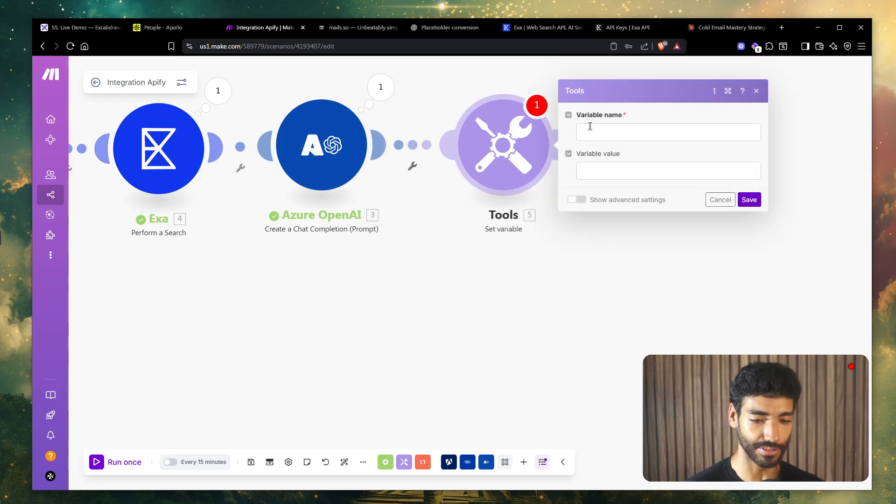
pyautogui.write('DreamEmail')
pyautogui.press('Tab')
# - Set DreamEmail to 'Hey' plus first_name, then the Text Response on a new line, and save
pyautogui.write('H')
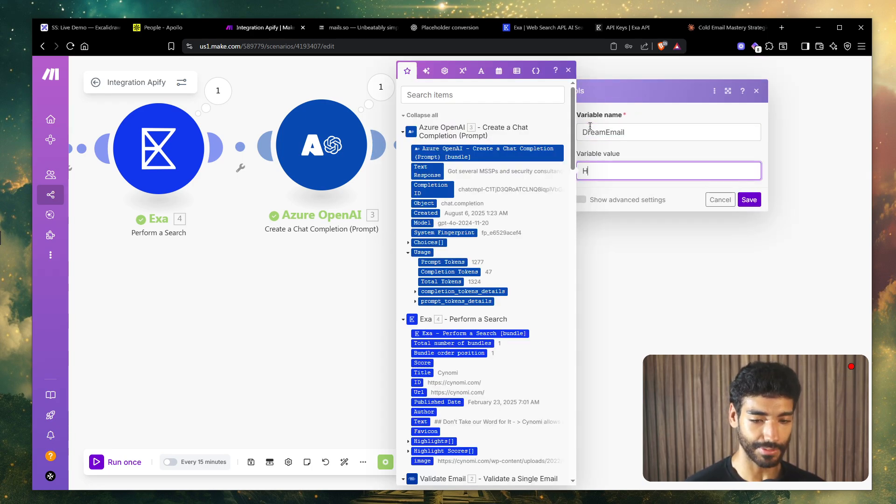
pyautogui.scroll(-15, 438, 359)
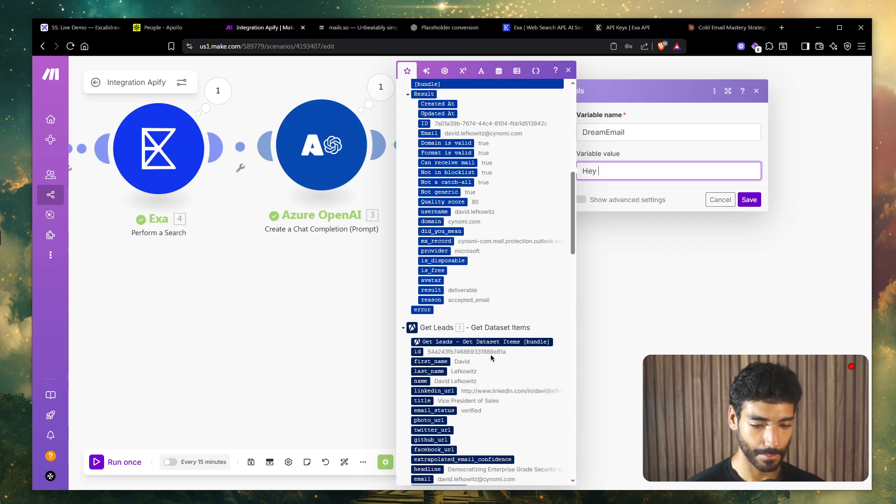
pyautogui.click(442, 353)
pyautogui.write(',')
pyautogui.press('Return')
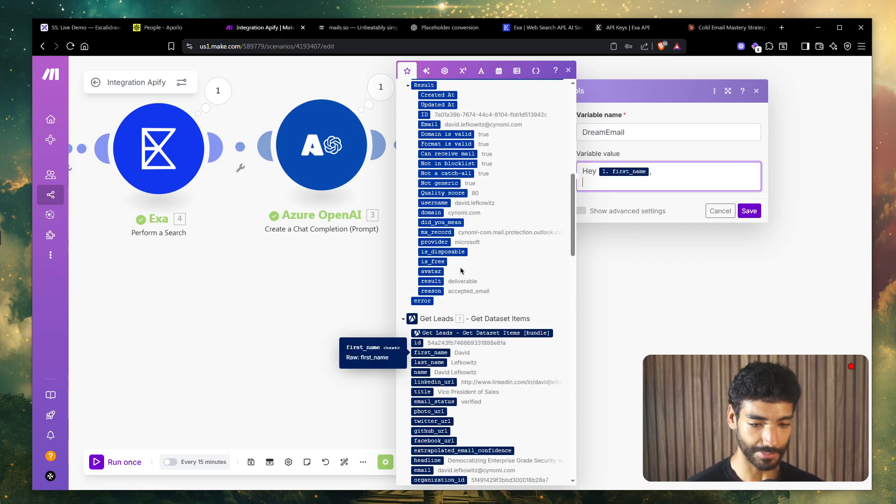
pyautogui.scroll(20, 460, 270)
pyautogui.click(434, 171)
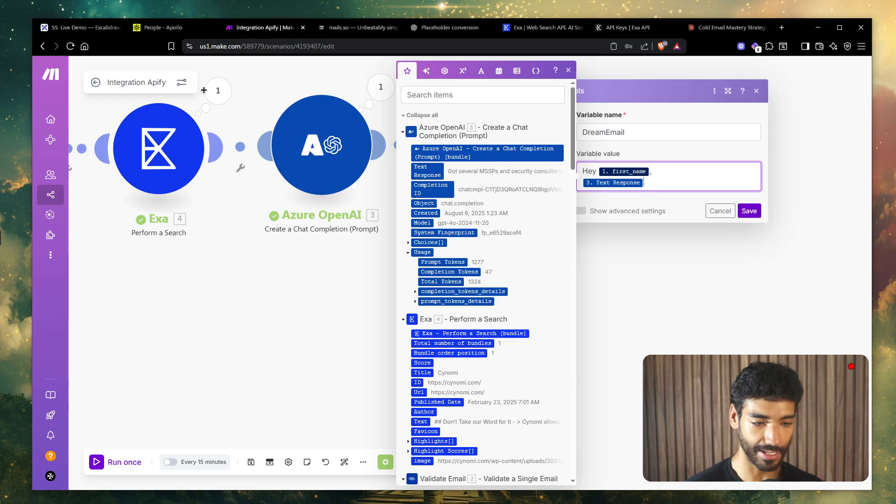
pyautogui.click(79, 27)
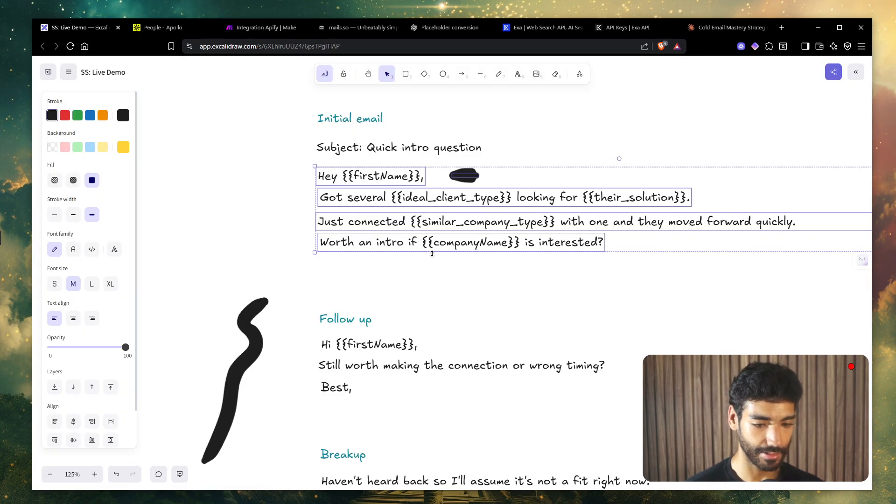
pyautogui.click(268, 28)
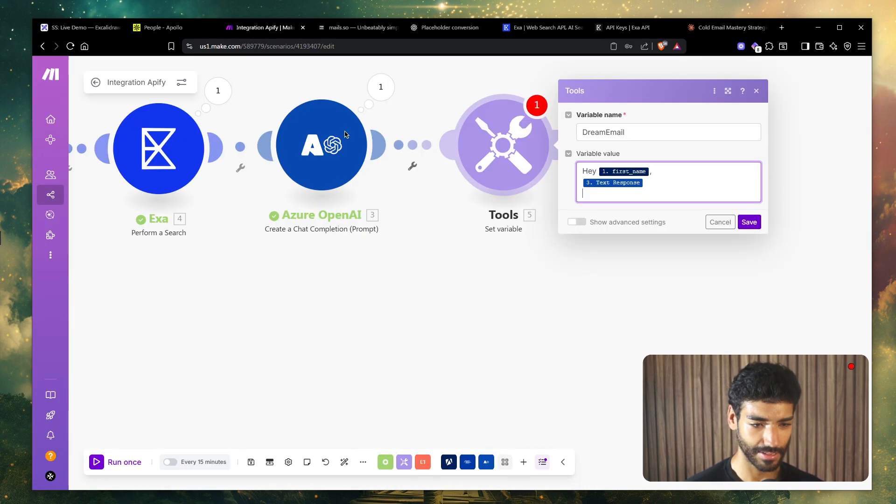
pyautogui.click(748, 223)
# - Run the scenario, check the variable output, and add a blank line after the greeting
pyautogui.click(133, 461)
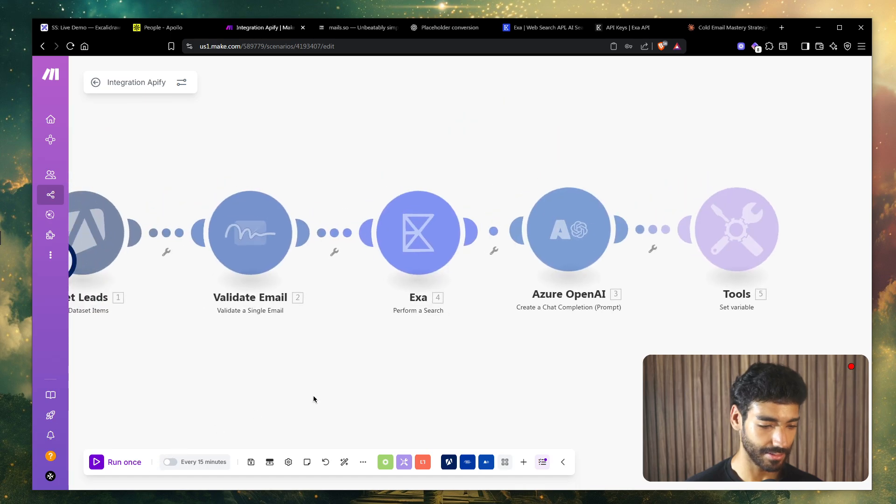
pyautogui.moveTo(634, 372); pyautogui.dragTo(450, 323)
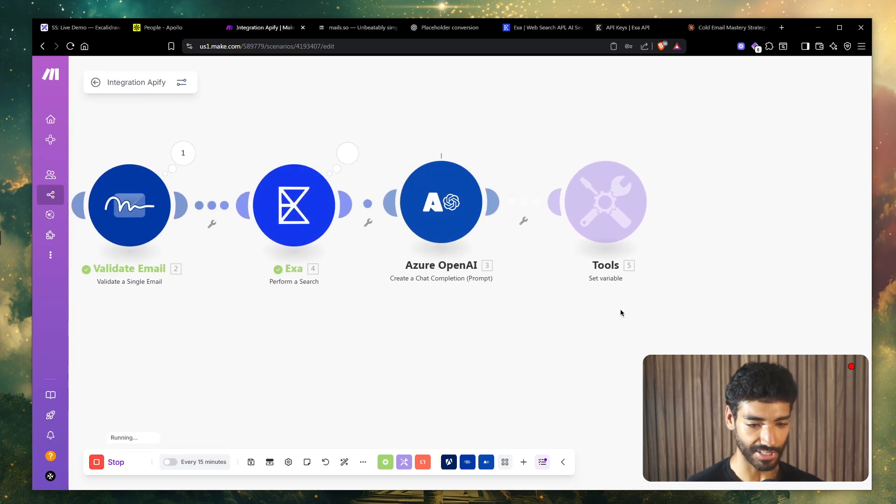
pyautogui.moveTo(755, 230); pyautogui.dragTo(475, 177)
pyautogui.click(386, 102)
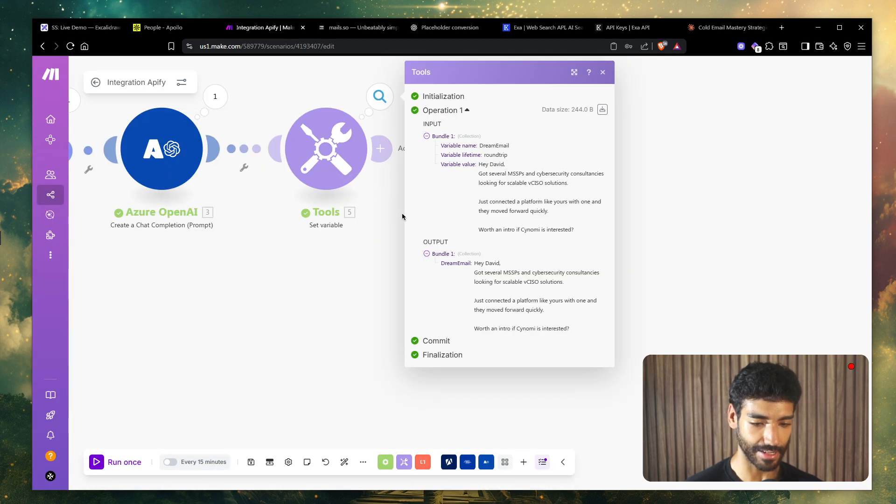
pyautogui.click(332, 158)
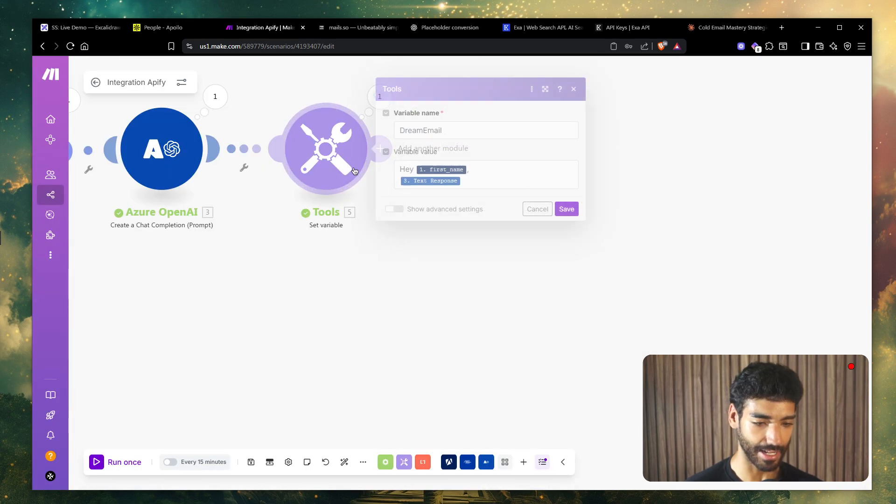
pyautogui.click(508, 167)
pyautogui.click(566, 219)
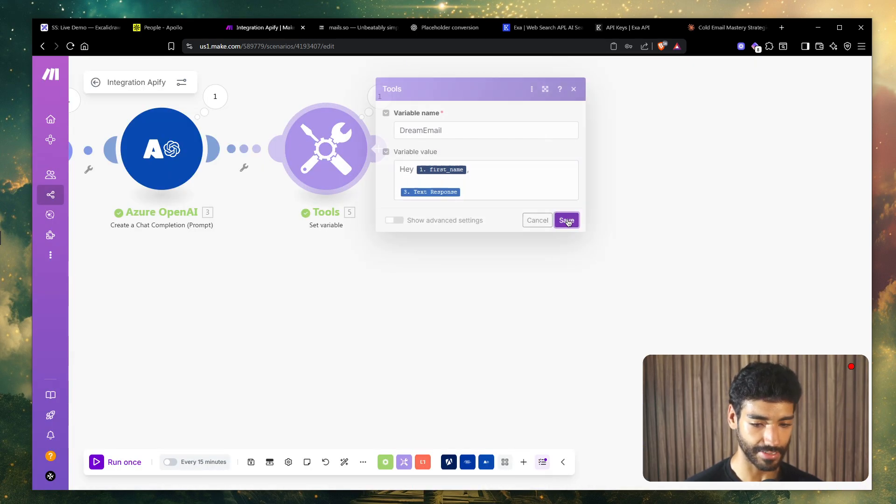
# - Rename the Set variable module to 'Dream Email'
pyautogui.rightClick(335, 148)
pyautogui.click(390, 203)
pyautogui.write('D')
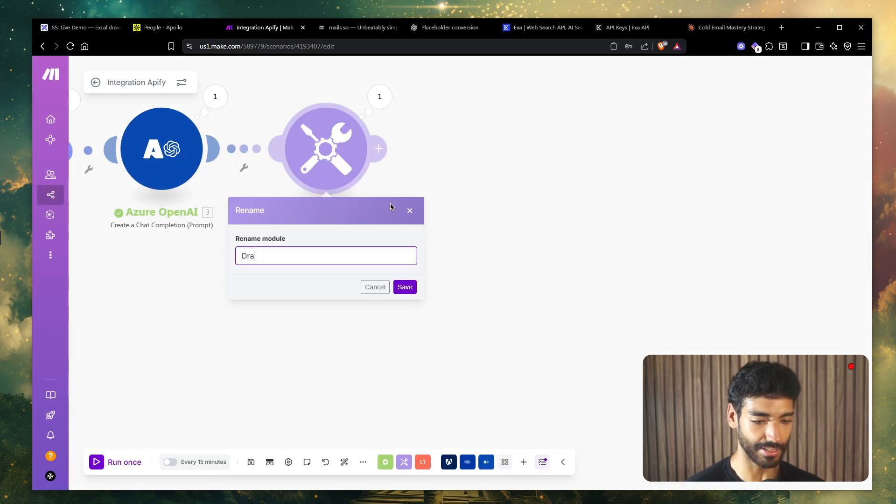
pyautogui.write('ream Email')
pyautogui.press('Return')
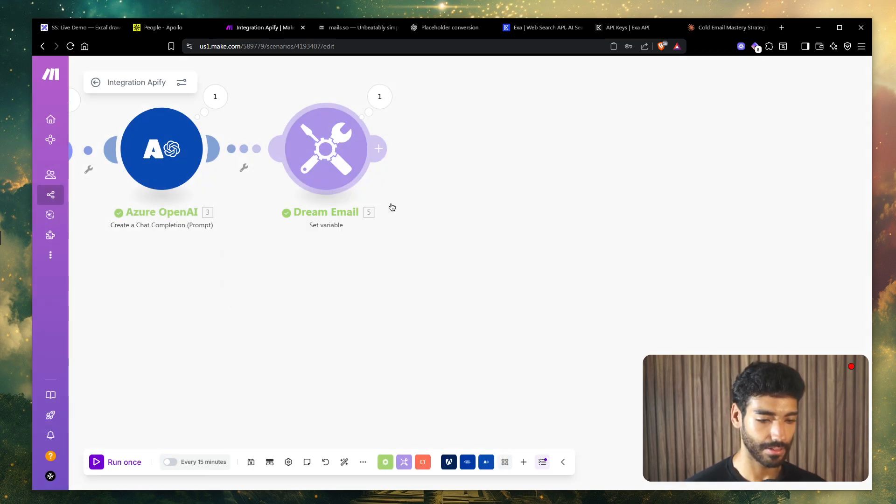
pyautogui.moveTo(149, 313); pyautogui.dragTo(336, 377)
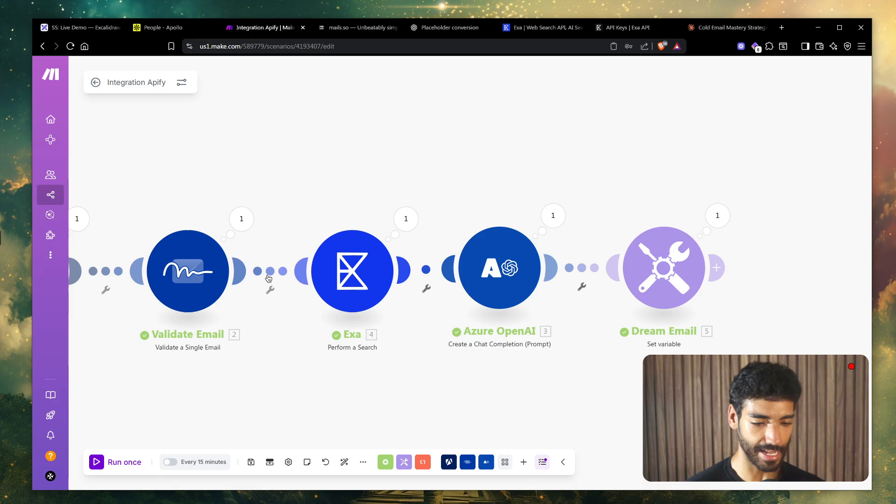
# - Create a filter labelled 'if email is VALID' requiring the validation result to equal deliverable
pyautogui.click(417, 276)
pyautogui.click(337, 272)
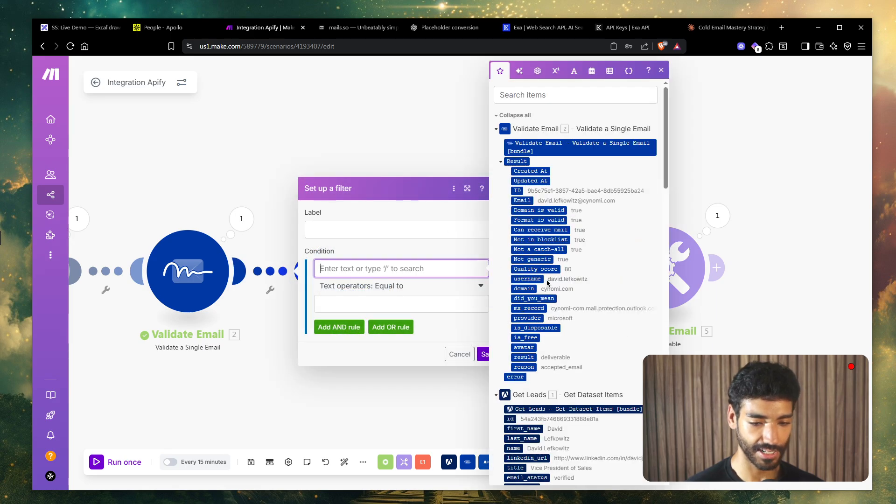
pyautogui.click(522, 357)
pyautogui.press('Tab')
pyautogui.press('Tab')
pyautogui.write('d')
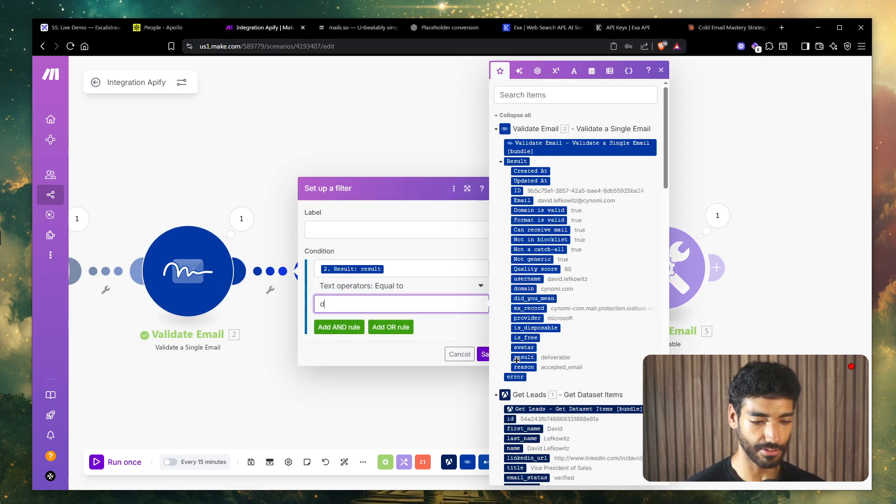
pyautogui.write('eliverable')
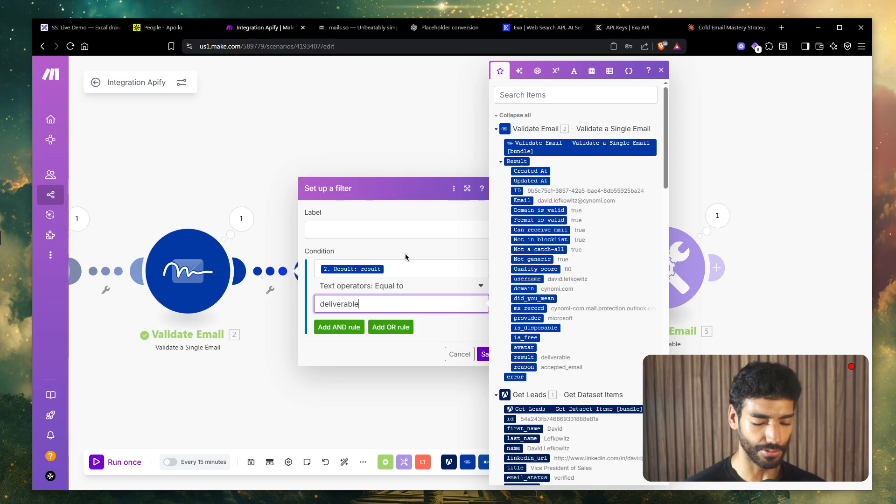
pyautogui.click(406, 237)
pyautogui.write('if mai')
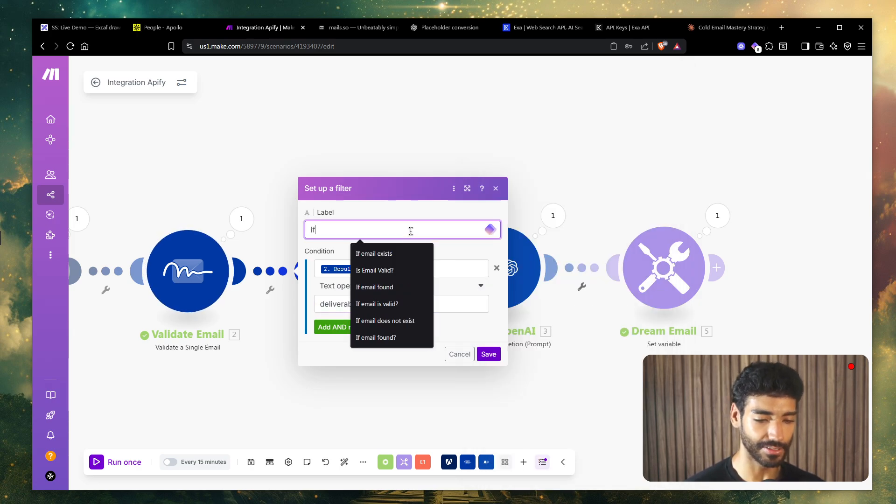
pyautogui.press('BackSpace')
pyautogui.press('BackSpace')
pyautogui.press('BackSpace')
pyautogui.write('email is VALID')
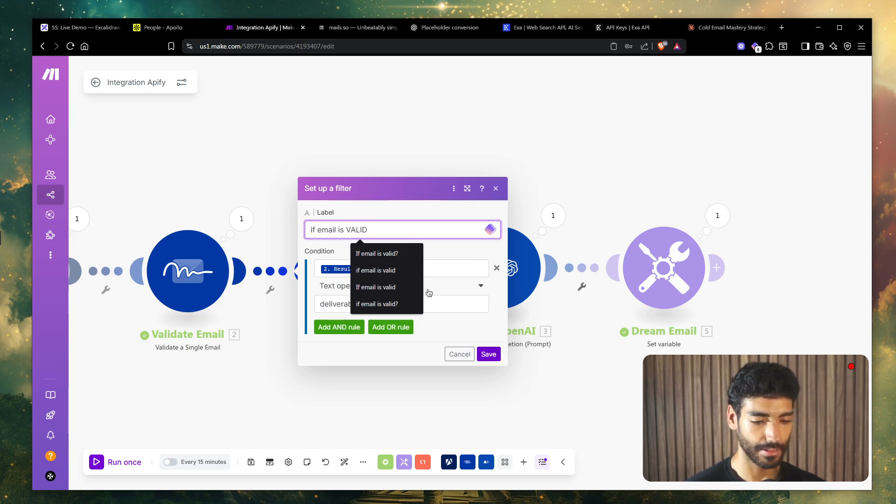
pyautogui.click(487, 354)
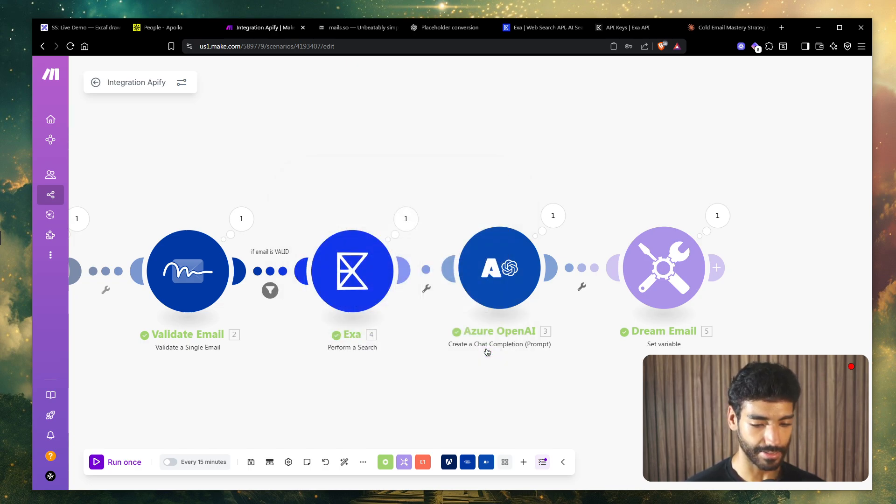
# - Auto-align the scenario modules and bring the whole chain into view
pyautogui.click(345, 461)
pyautogui.click(251, 462)
pyautogui.moveTo(543, 390); pyautogui.dragTo(445, 361)
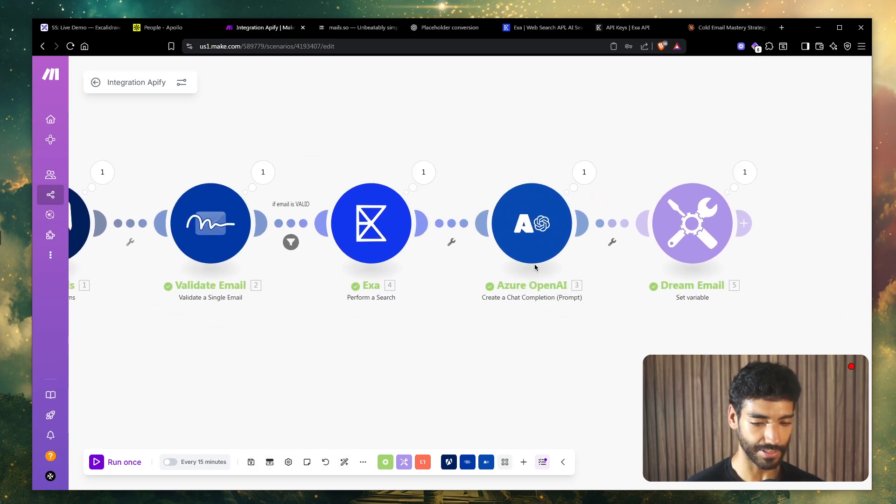
# - Close the mails.so, placeholder-conversion and Exa tabs, and open a blank new tab
pyautogui.click(395, 28)
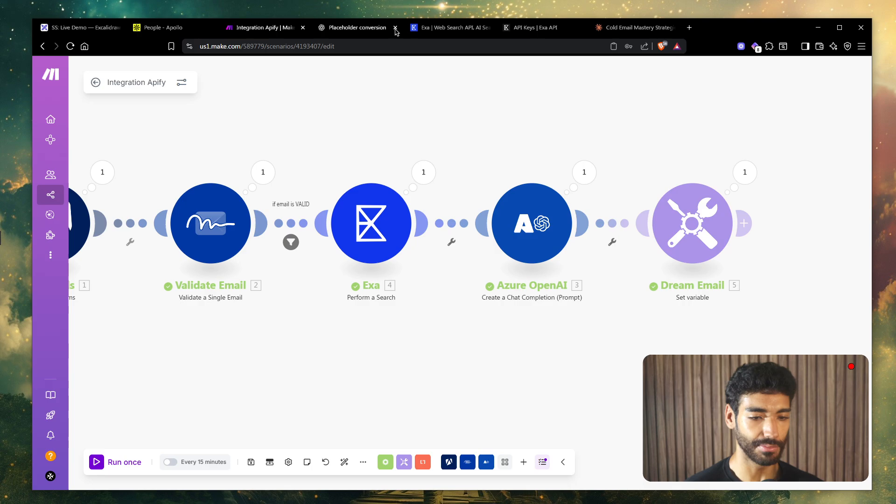
pyautogui.click(395, 28)
pyautogui.click(395, 28)
pyautogui.click(395, 28)
pyautogui.click(396, 28)
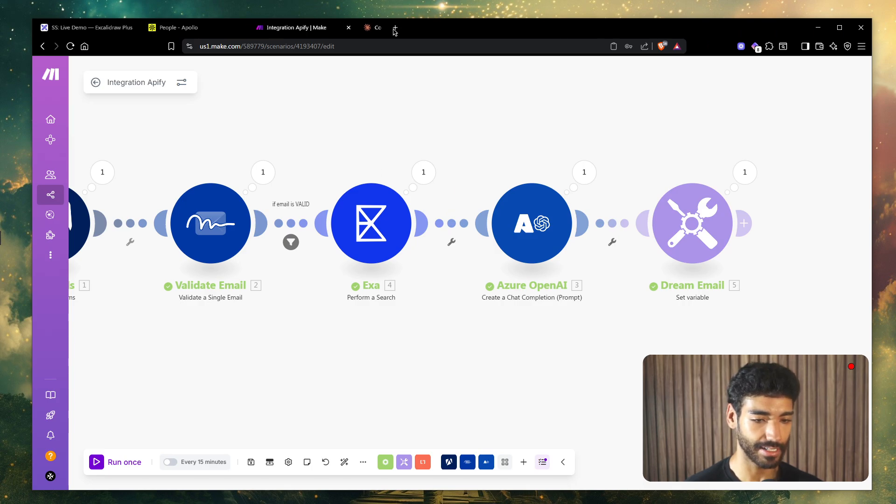
pyautogui.click(395, 28)
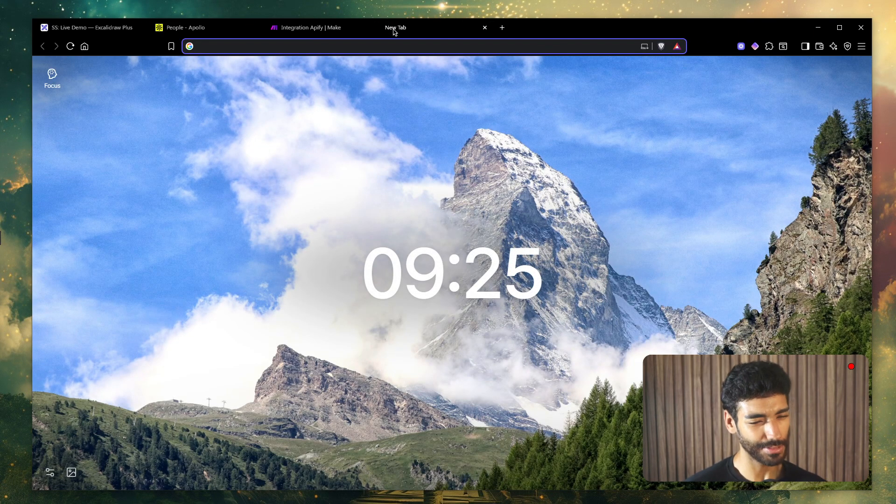
# - Go to instantly.ai and sign in with the saved account details
pyautogui.write('instantly')
pyautogui.press('Return')
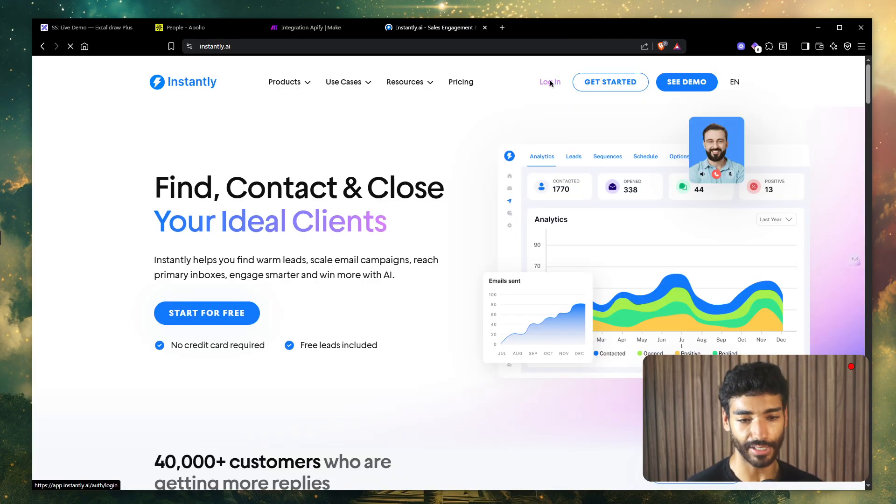
pyautogui.click(551, 83)
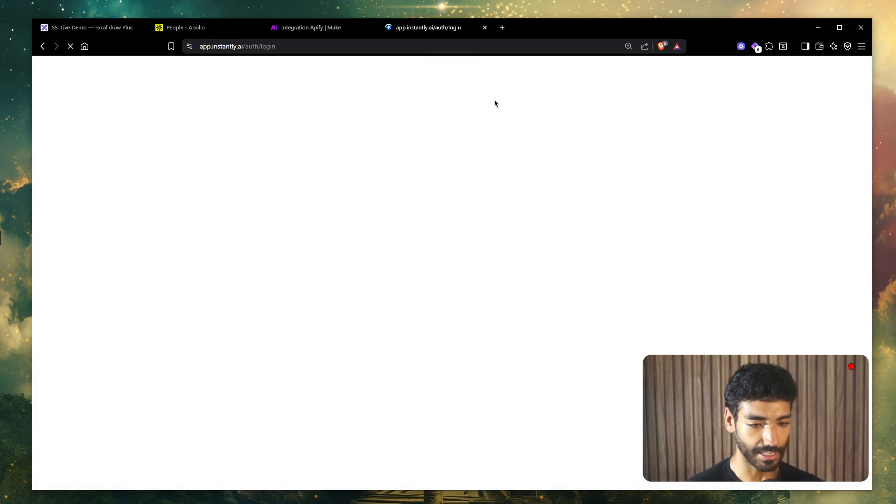
pyautogui.click(434, 228)
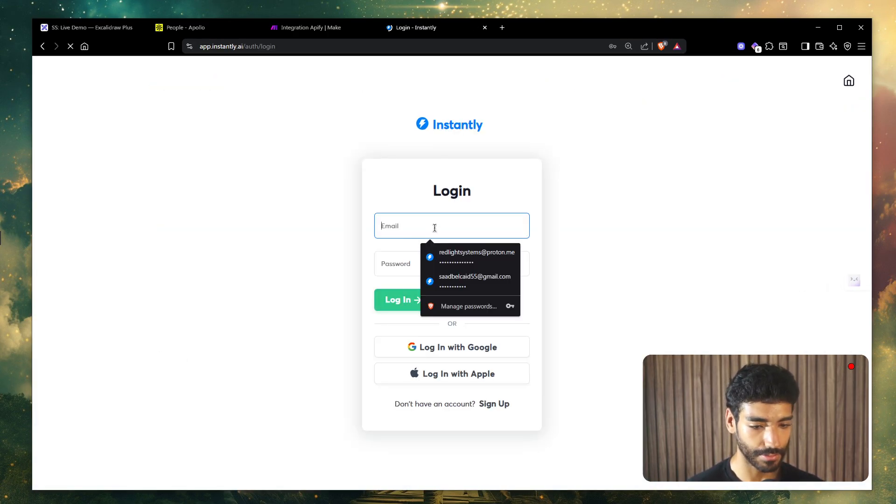
pyautogui.click(452, 257)
pyautogui.click(417, 300)
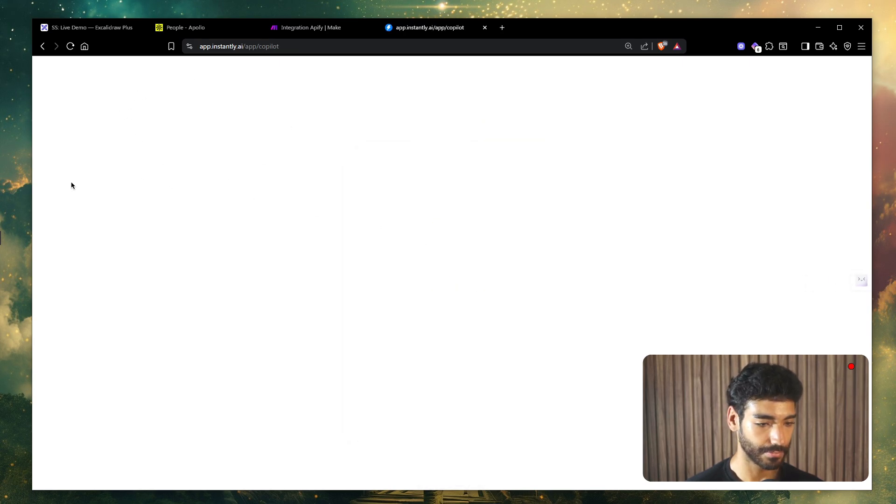
# - Create a new campaign named 'Live DEMO' from the Campaigns page
pyautogui.click(55, 195)
pyautogui.moveTo(20, 271)
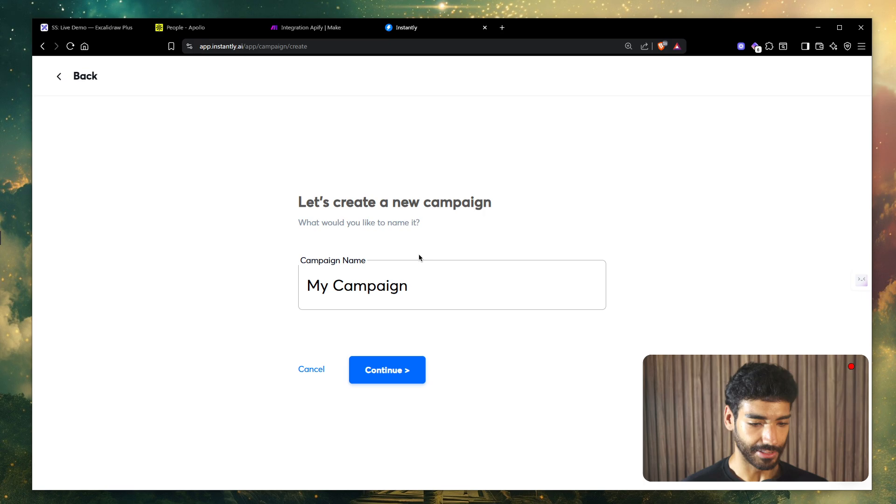
pyautogui.tripleClick(429, 282)
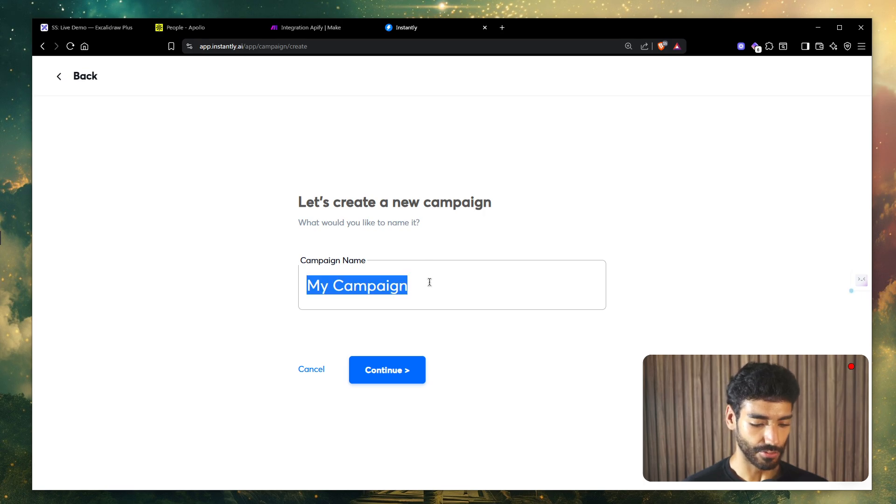
pyautogui.write('Live DEMO')
pyautogui.press('Tab')
pyautogui.press('Tab')
pyautogui.press('Return')
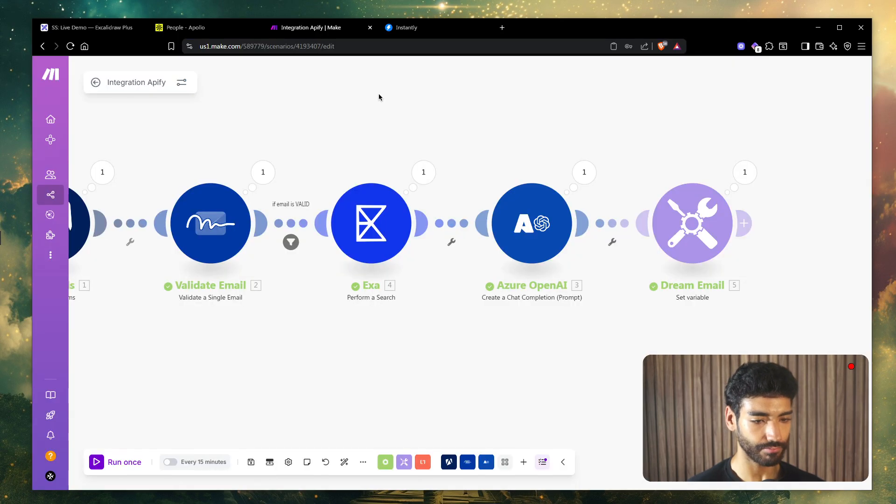
# - Add an Instantly Create Lead module after the Dream Email step
pyautogui.click(255, 28)
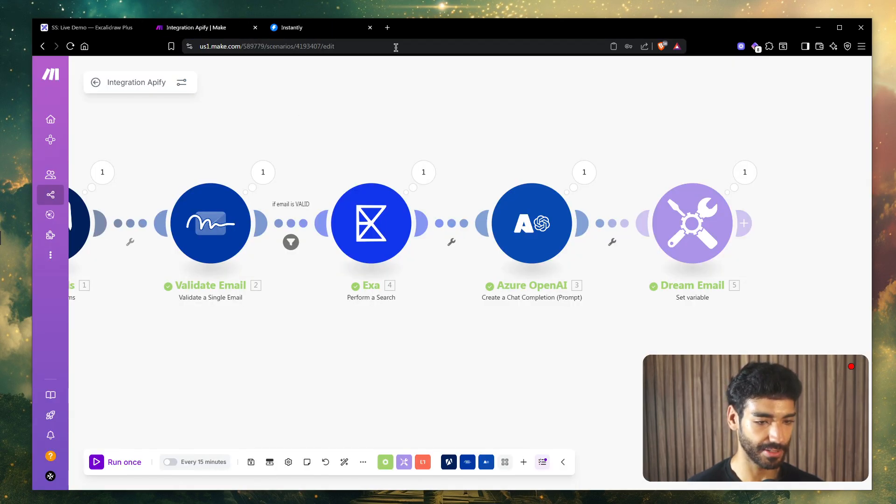
pyautogui.click(743, 223)
pyautogui.write('nstan')
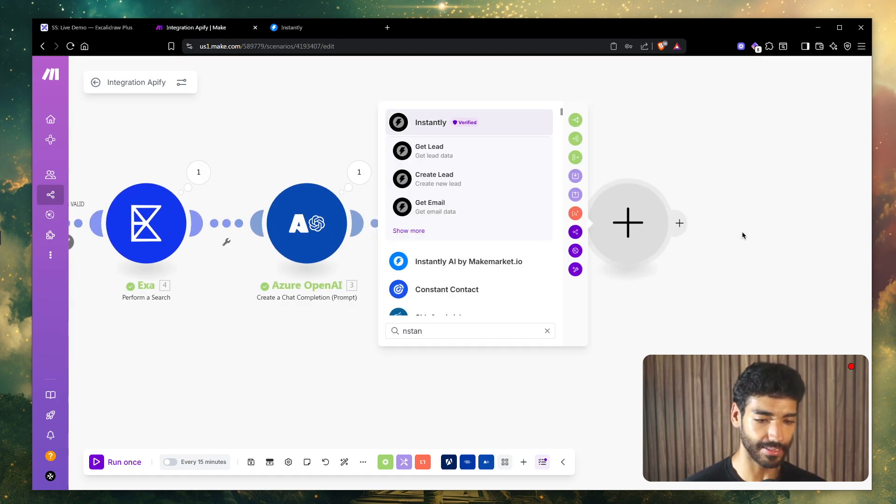
pyautogui.press('Return')
pyautogui.write('add')
pyautogui.press('BackSpace')
pyautogui.press('BackSpace')
pyautogui.press('BackSpace')
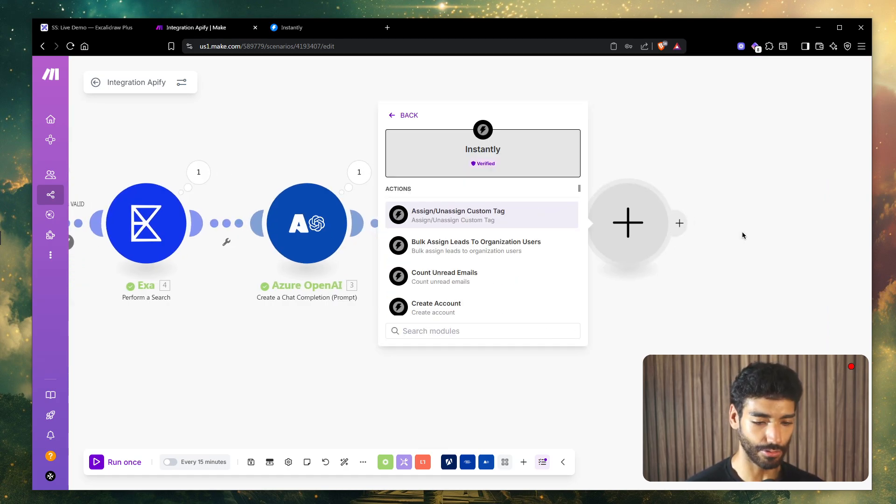
pyautogui.write('creat')
pyautogui.press('Return')
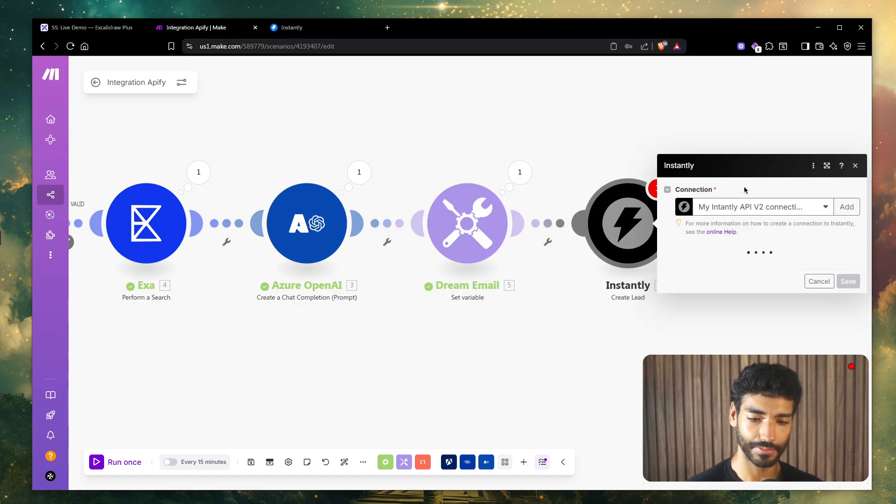
# - Use the Instantly API connection and set Campaign ID to Live DEMO
pyautogui.click(721, 170)
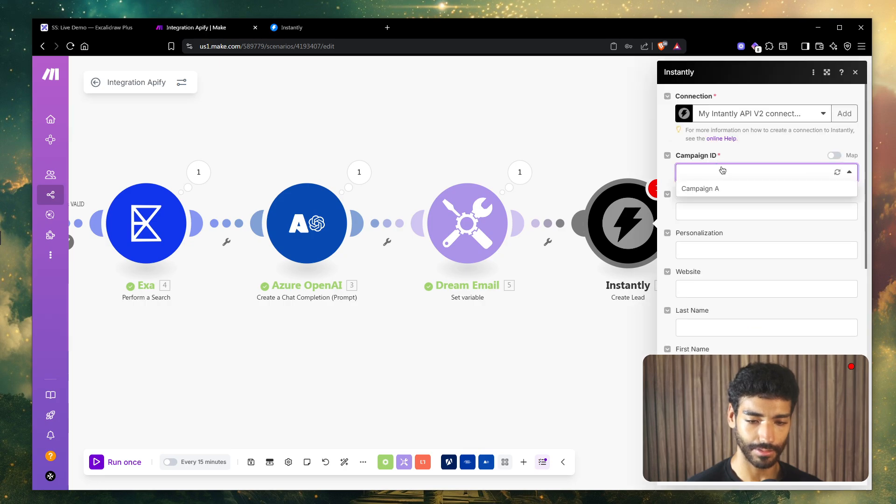
pyautogui.click(836, 171)
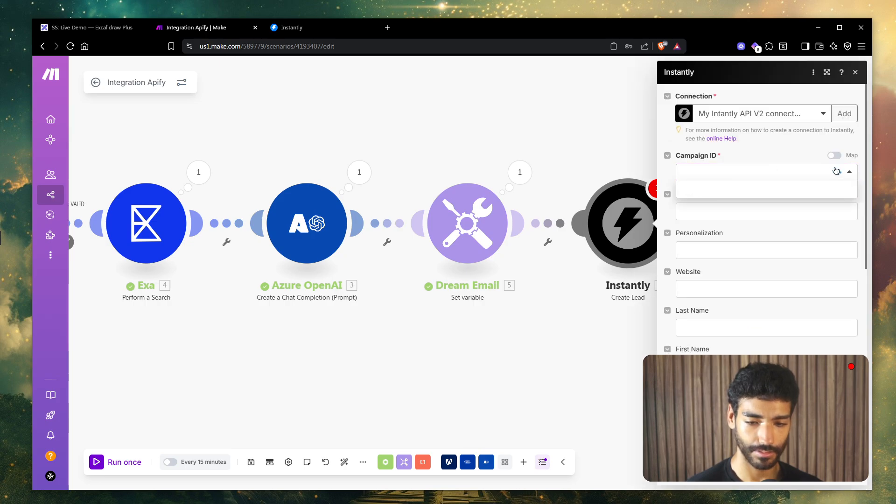
pyautogui.click(769, 114)
pyautogui.click(738, 147)
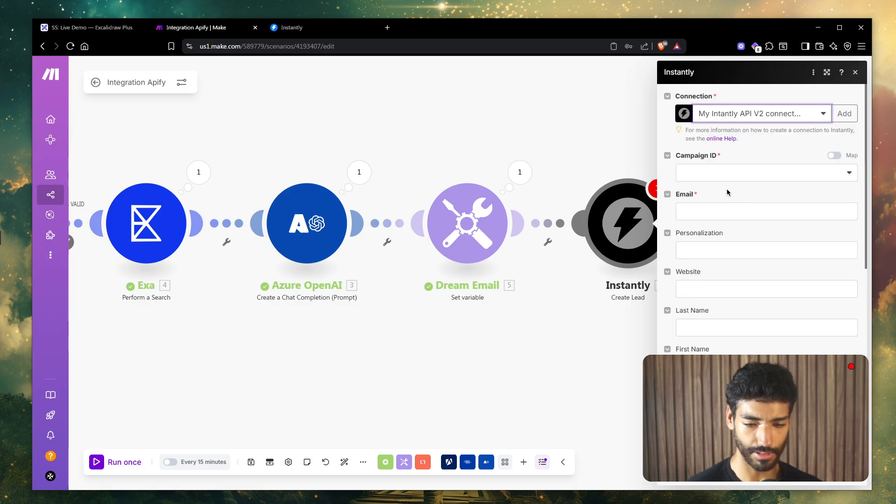
pyautogui.click(725, 171)
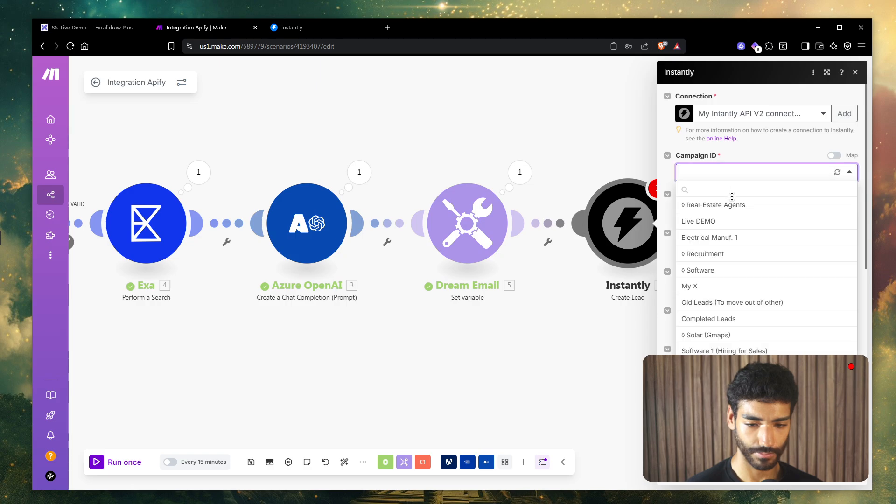
pyautogui.click(727, 222)
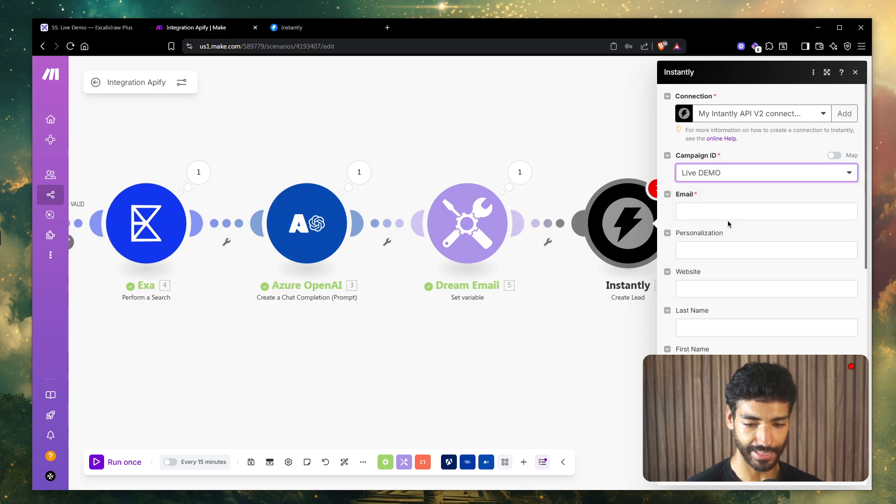
# - Map the validated email, DreamEmail personalization, email domain as website, and last name into the lead
pyautogui.click(705, 213)
pyautogui.scroll(-10, 538, 204)
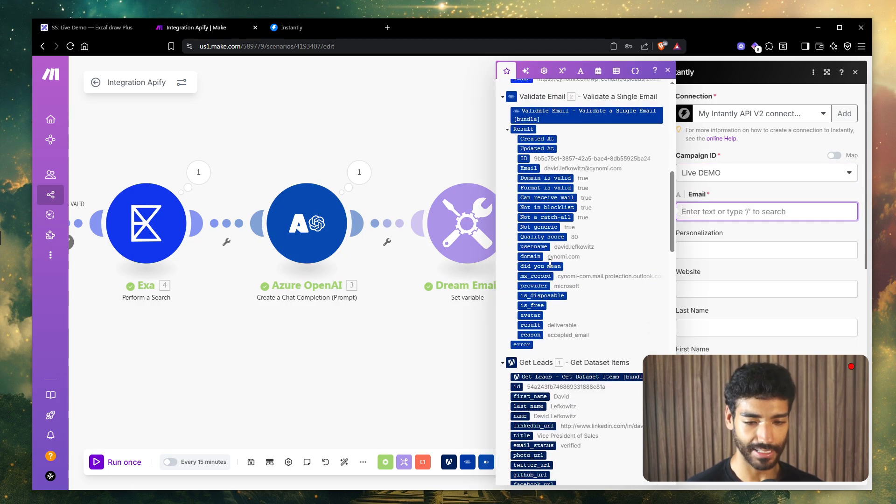
pyautogui.click(529, 170)
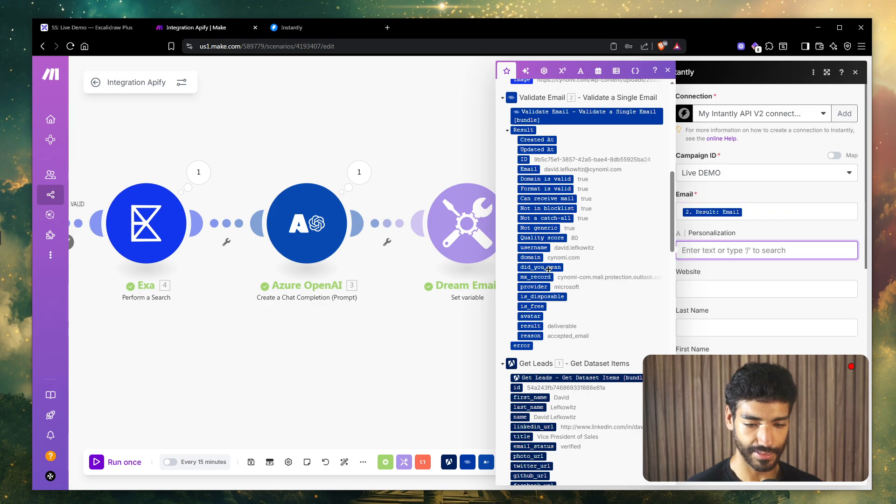
pyautogui.scroll(10, 548, 269)
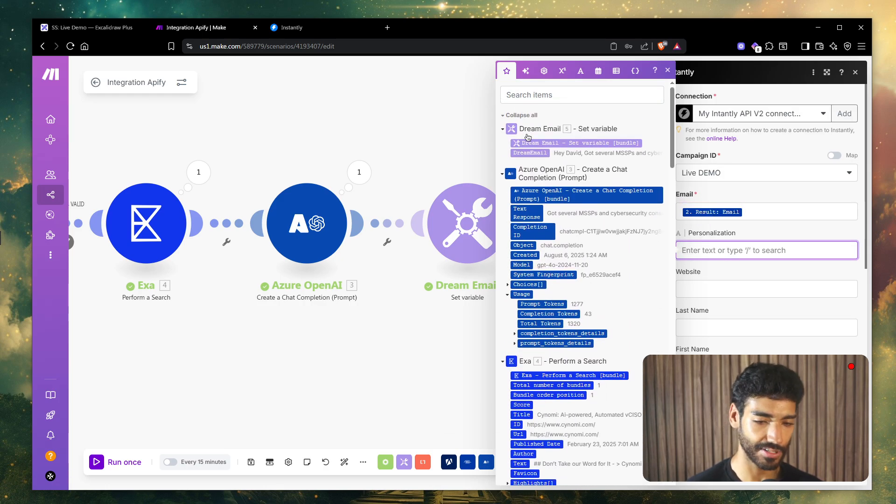
pyautogui.click(530, 153)
pyautogui.scroll(-2, 570, 293)
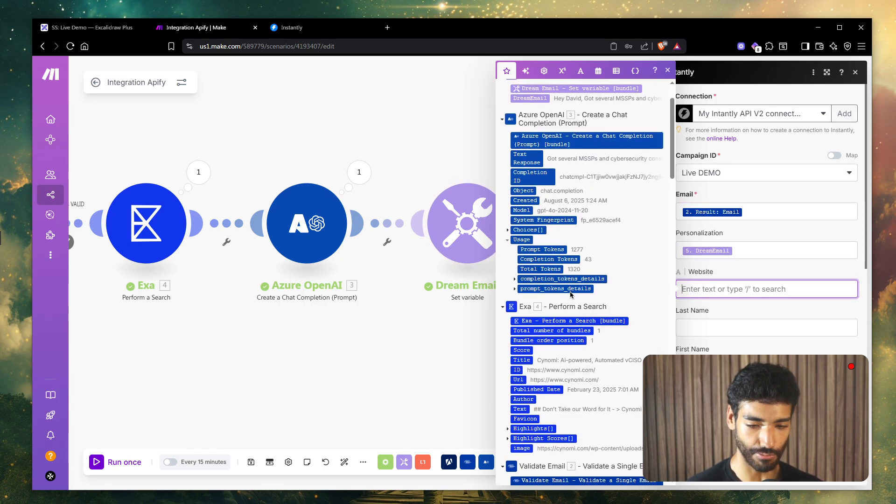
pyautogui.scroll(-7, 570, 293)
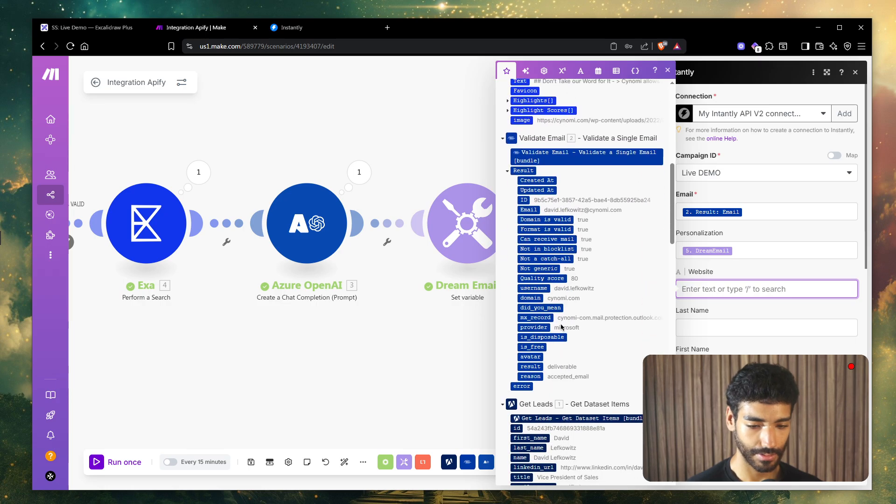
pyautogui.click(530, 298)
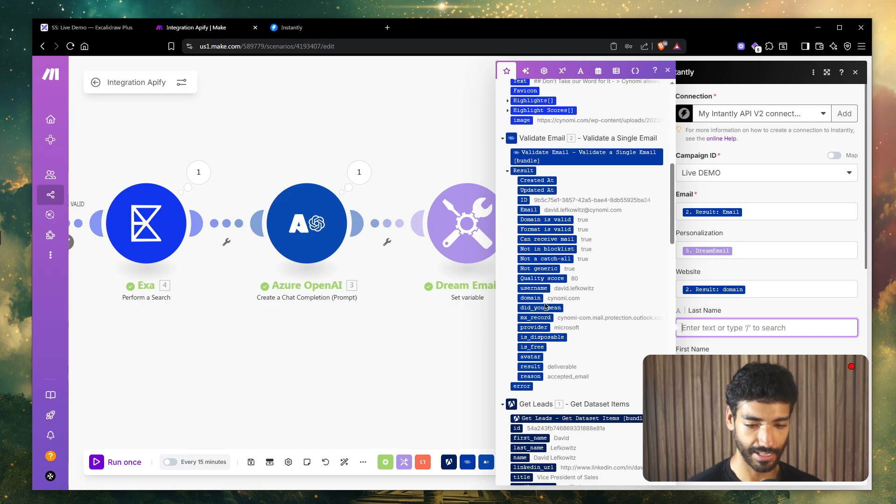
pyautogui.scroll(-5, 545, 306)
pyautogui.click(540, 203)
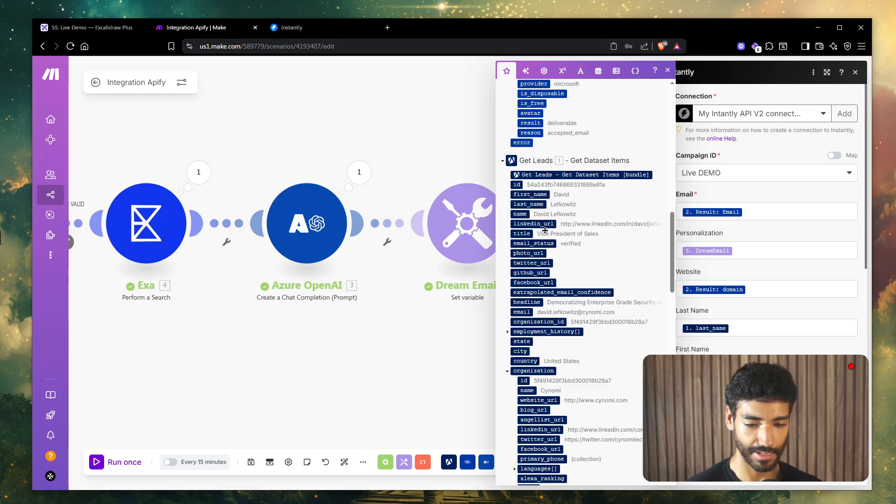
# - Search the fields for 'organization' and map organization: name into Company Name
pyautogui.scroll(3, 548, 282)
pyautogui.scroll(7, 565, 257)
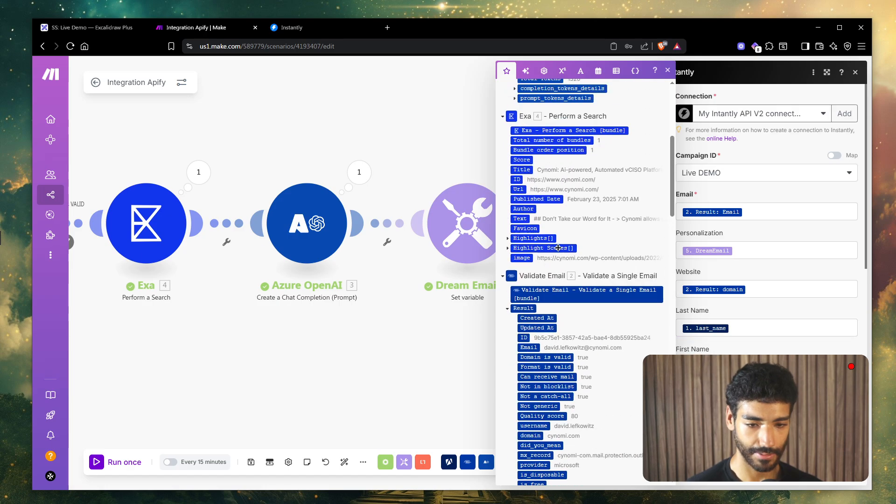
pyautogui.scroll(2, 547, 321)
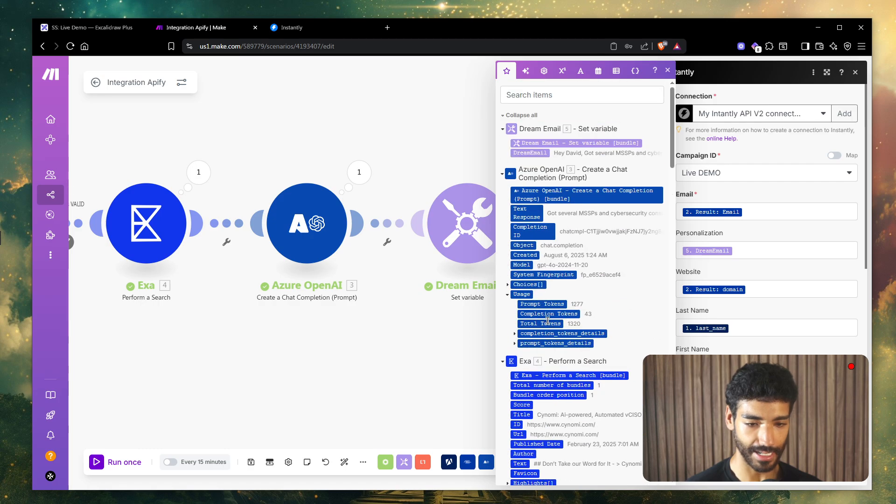
pyautogui.scroll(-9, 549, 322)
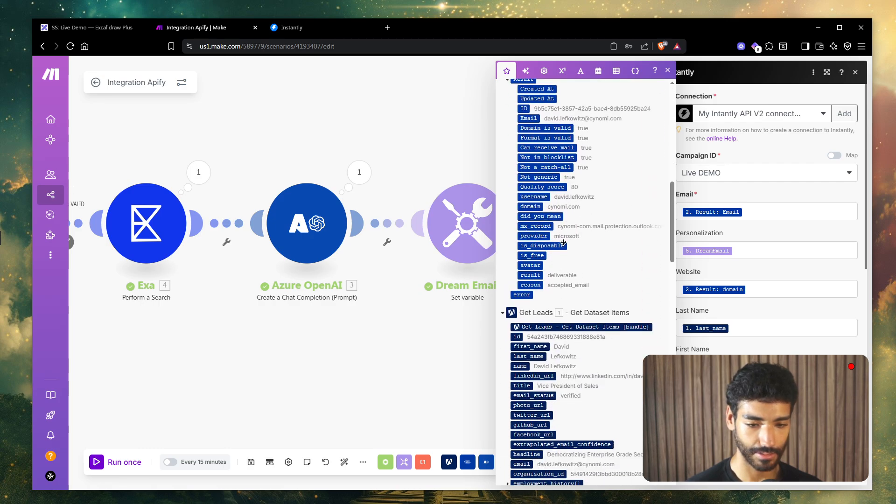
pyautogui.scroll(-3, 563, 243)
pyautogui.scroll(12, 570, 202)
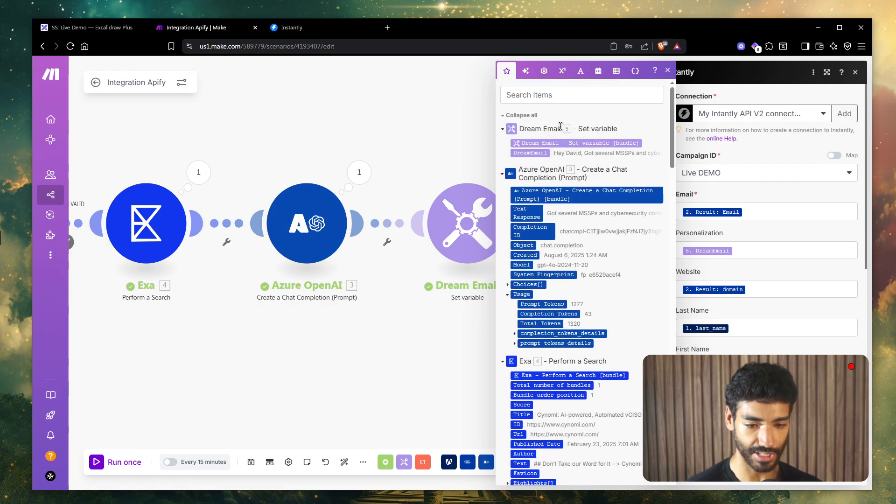
pyautogui.scroll(-3, 550, 280)
pyautogui.scroll(3, 549, 233)
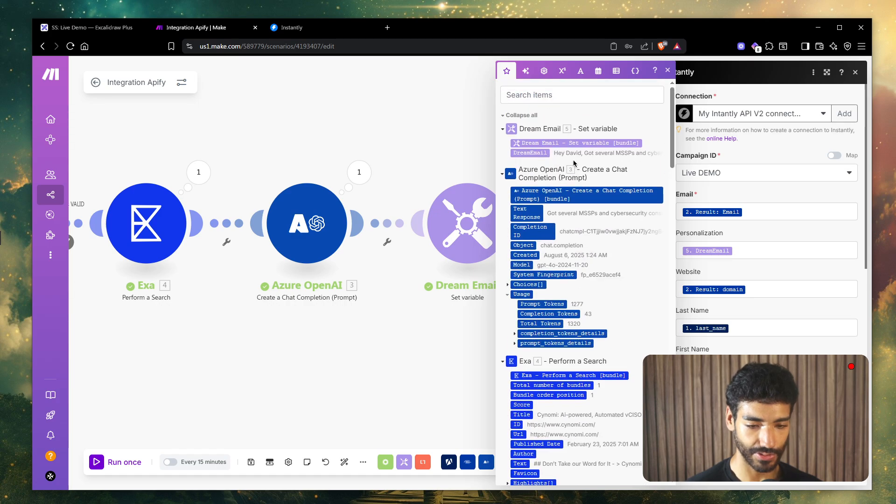
pyautogui.click(548, 90)
pyautogui.write('organ')
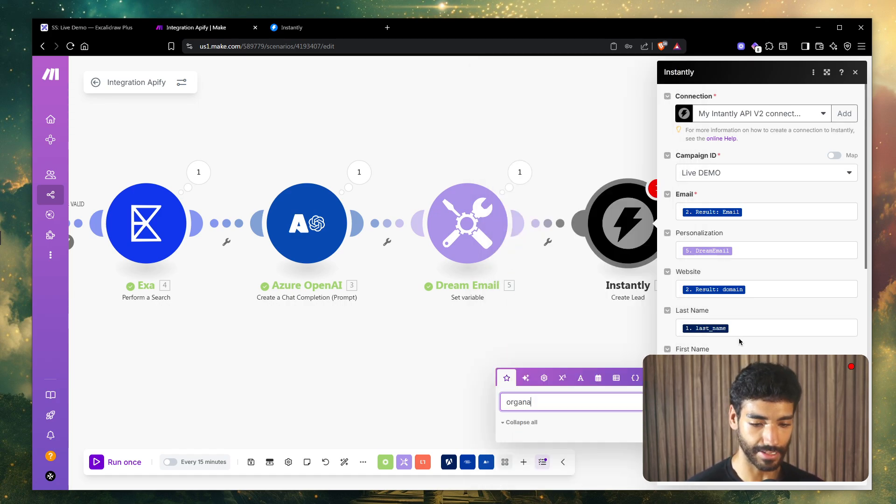
pyautogui.write('izatio nn')
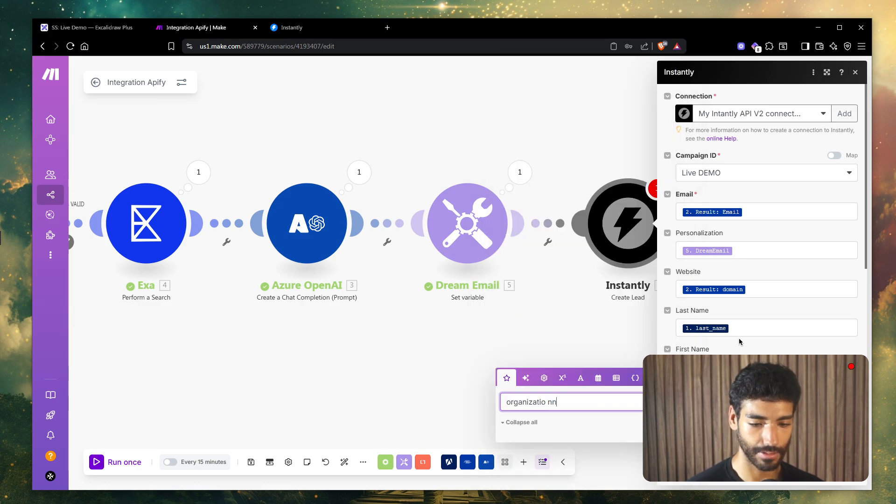
pyautogui.press('BackSpace')
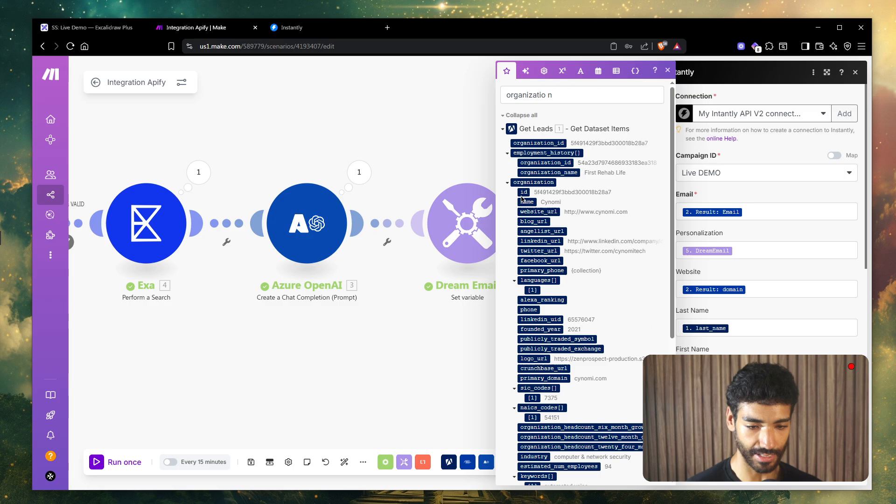
pyautogui.scroll(-2, 740, 355)
pyautogui.click(741, 364)
pyautogui.scroll(-4, 741, 364)
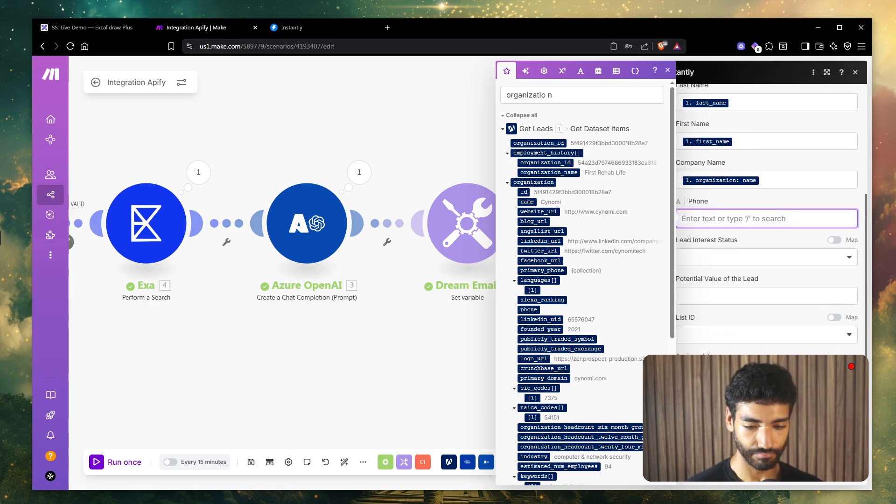
pyautogui.scroll(-3, 735, 276)
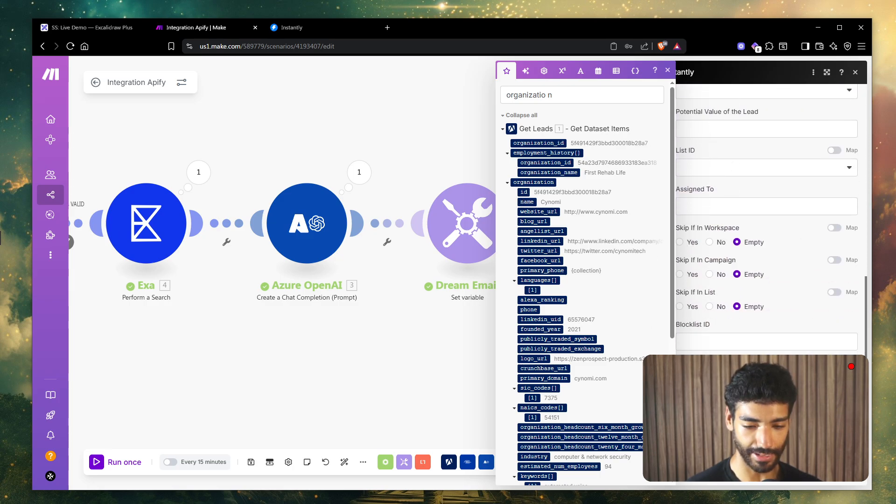
# - Run the scenario once and check the result in the Instantly campaign
pyautogui.click(842, 470)
pyautogui.click(116, 462)
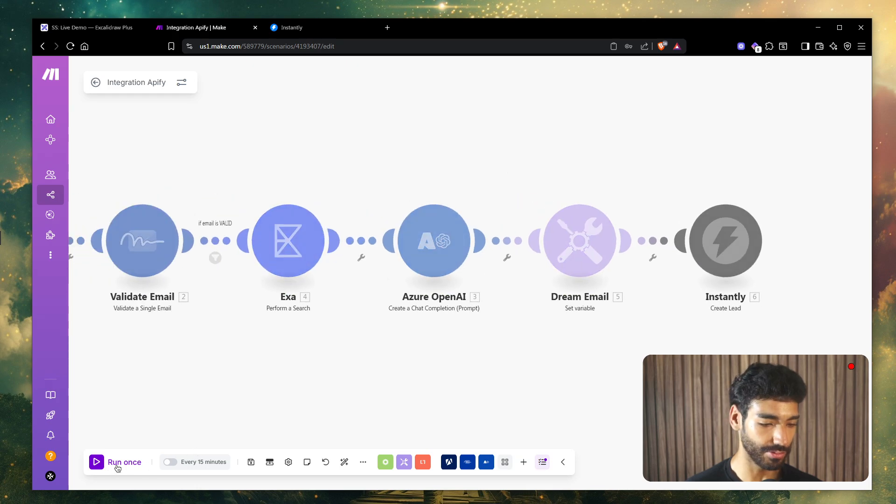
pyautogui.moveTo(504, 372); pyautogui.dragTo(485, 310)
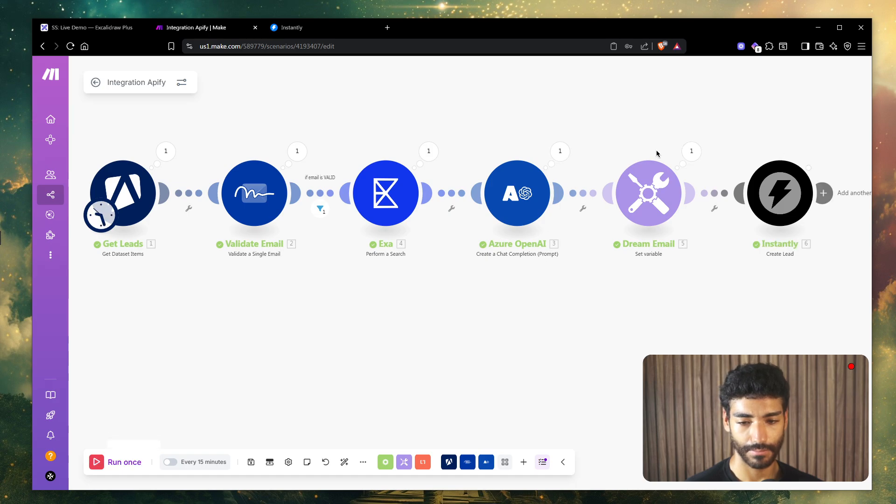
pyautogui.click(294, 28)
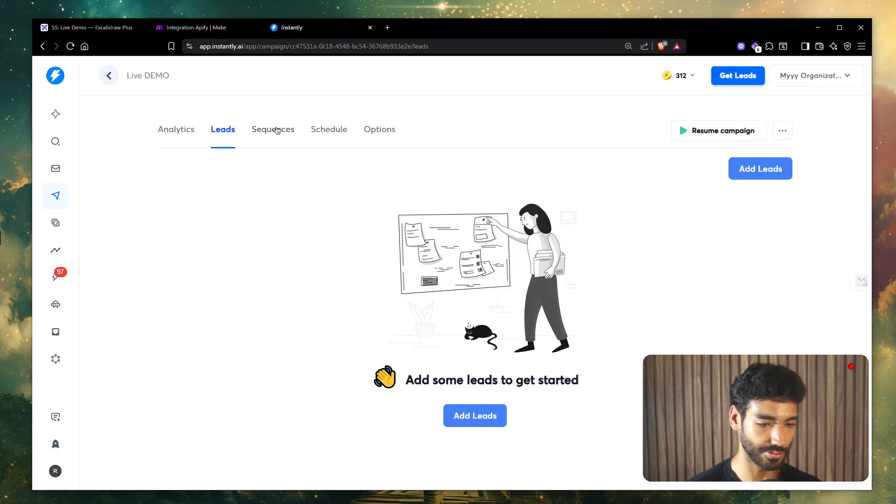
# - Confirm the lead arrived in the Live DEMO campaign and open its sequence editor
pyautogui.click(273, 129)
pyautogui.click(220, 134)
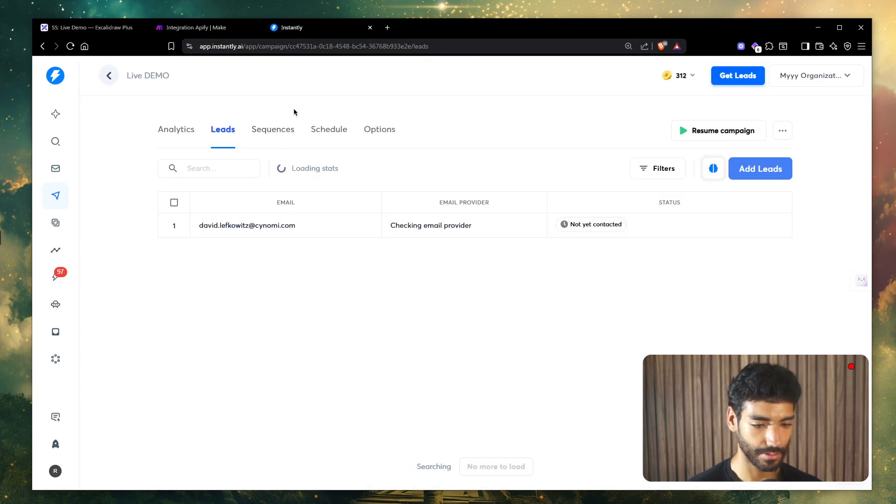
pyautogui.click(275, 135)
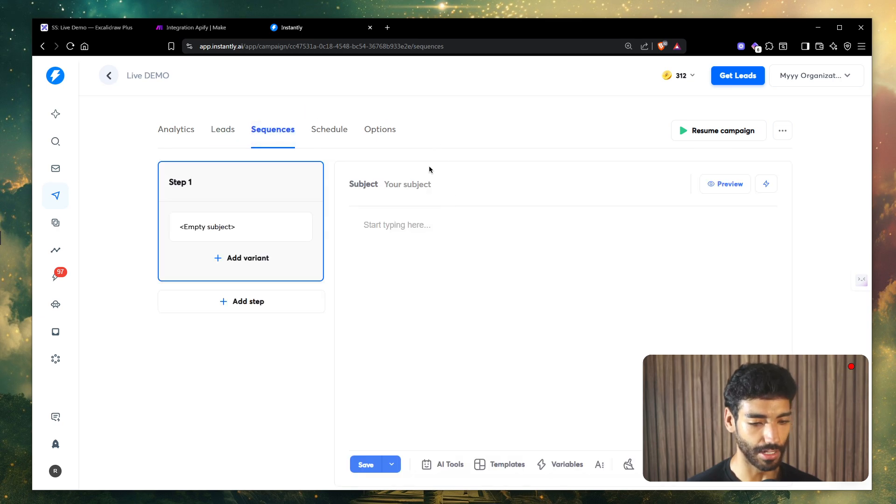
# - Copy 'Quick intro question' from the drawing into the first email's subject, without the 'Subject:' prefix
pyautogui.click(81, 28)
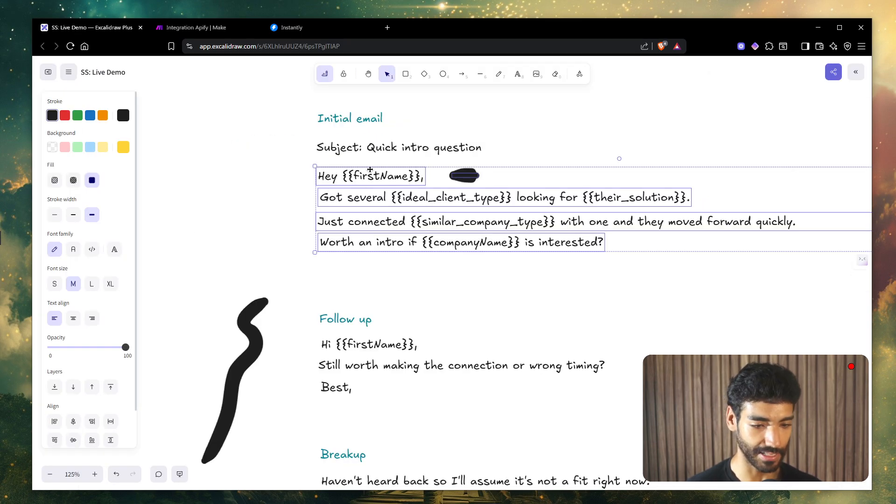
pyautogui.click(397, 150)
pyautogui.doubleClick(398, 150)
pyautogui.hotkey('ctrl', 'c')
pyautogui.click(324, 35)
pyautogui.hotkey('ctrl', 'v')
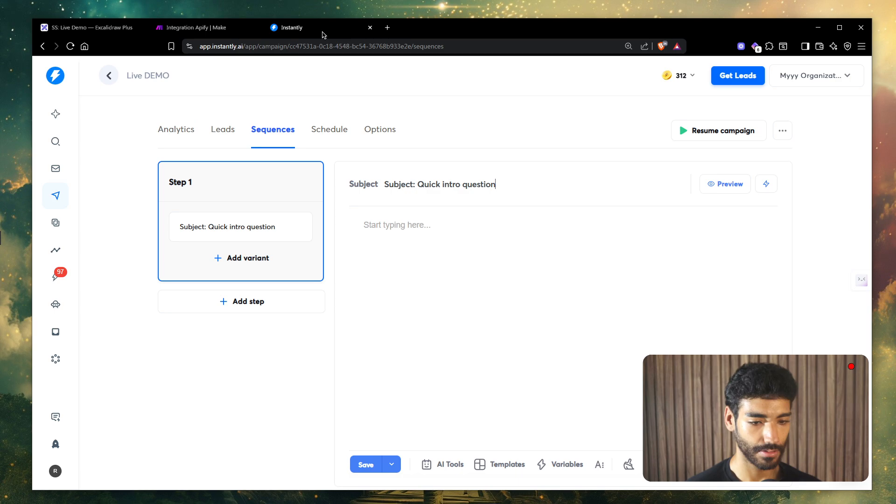
pyautogui.press('BackSpace')
pyautogui.hotkey('ctrl', 'a')
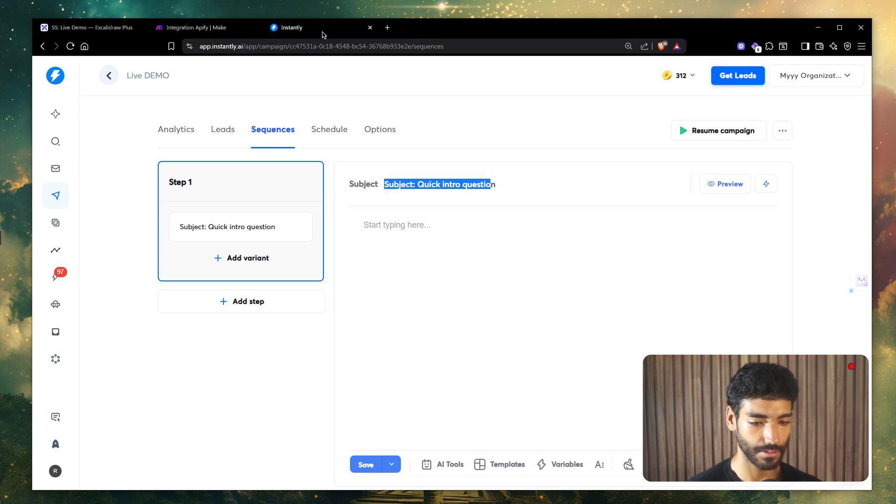
pyautogui.press('Home')
pyautogui.hotkey('shift', 'Right')
pyautogui.hotkey('shift', 'Right')
pyautogui.hotkey('shift', 'Right')
pyautogui.hotkey('shift', 'Right')
pyautogui.hotkey('shift', 'Right')
pyautogui.hotkey('shift', 'Right')
pyautogui.hotkey('shift', 'Right')
pyautogui.hotkey('shift', 'Right')
pyautogui.hotkey('shift', 'Right')
pyautogui.press('BackSpace')
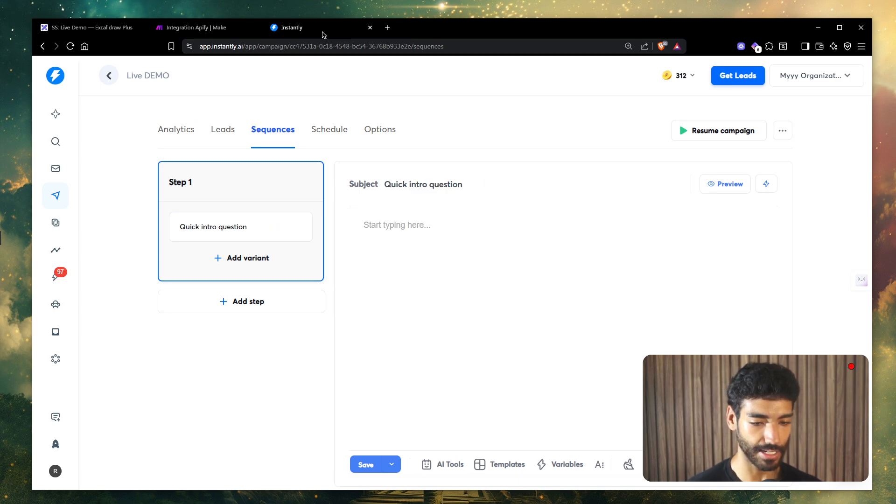
# - Set the body to {{personalization}}, fix its typo, save, and preview the rendered intro
pyautogui.click(498, 257)
pyautogui.write('{{pe')
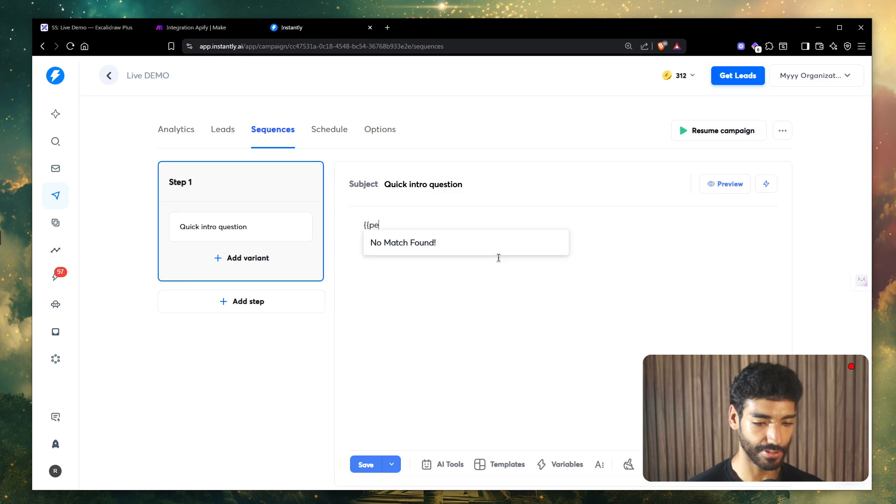
pyautogui.write('rsonalizatio}}')
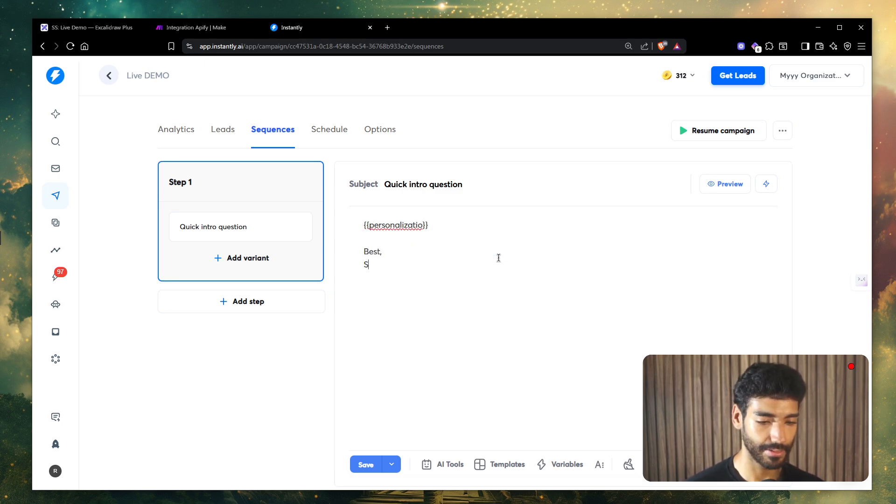
pyautogui.click(365, 464)
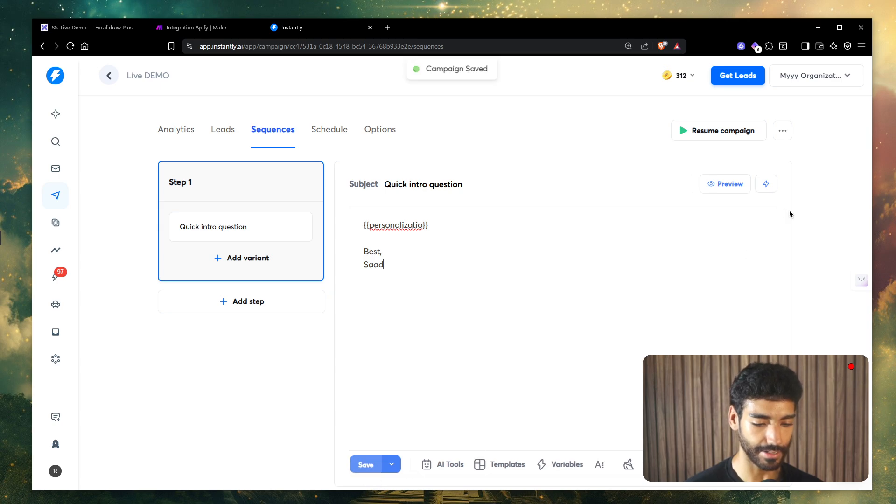
pyautogui.click(720, 182)
pyautogui.click(817, 224)
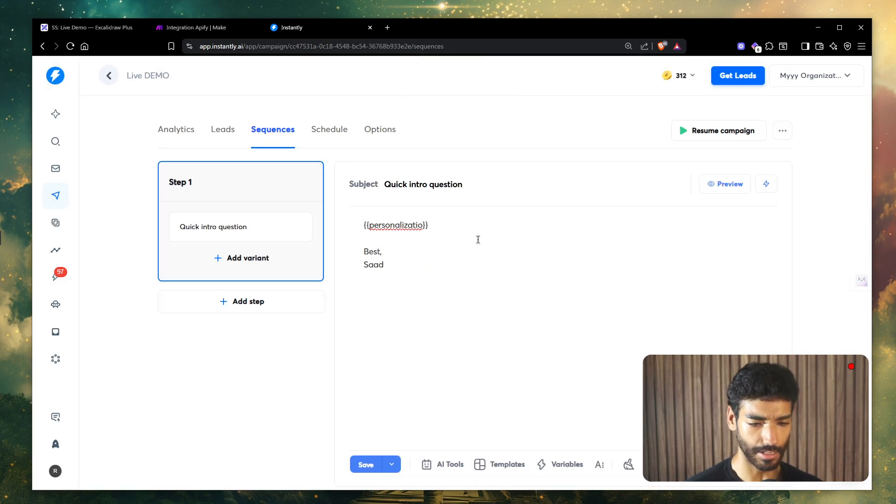
pyautogui.click(419, 230)
pyautogui.write('n')
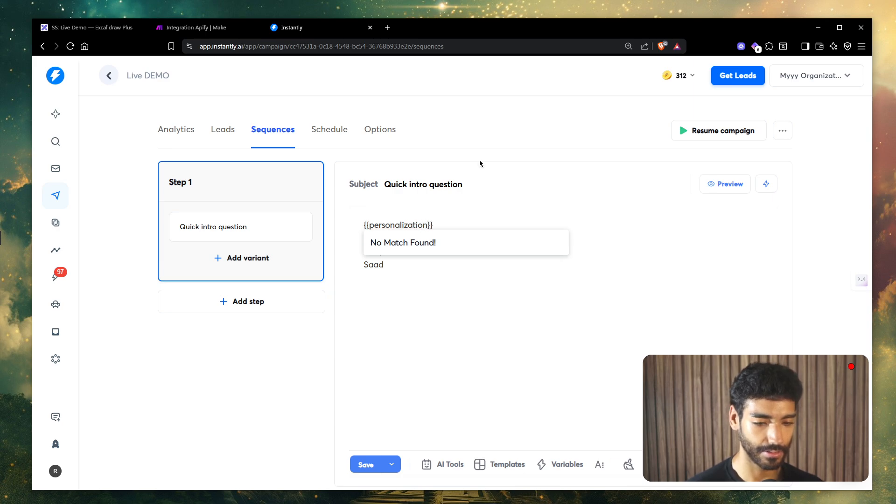
pyautogui.click(724, 184)
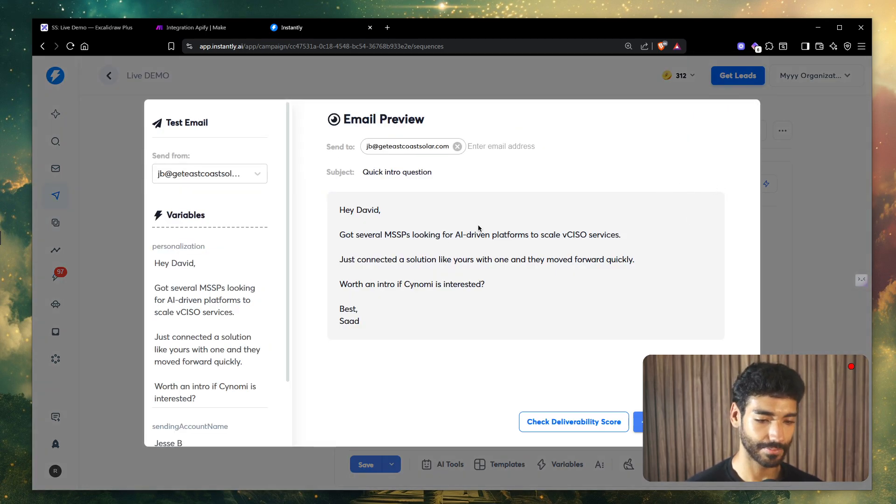
pyautogui.moveTo(503, 279); pyautogui.dragTo(356, 208)
pyautogui.click(452, 303)
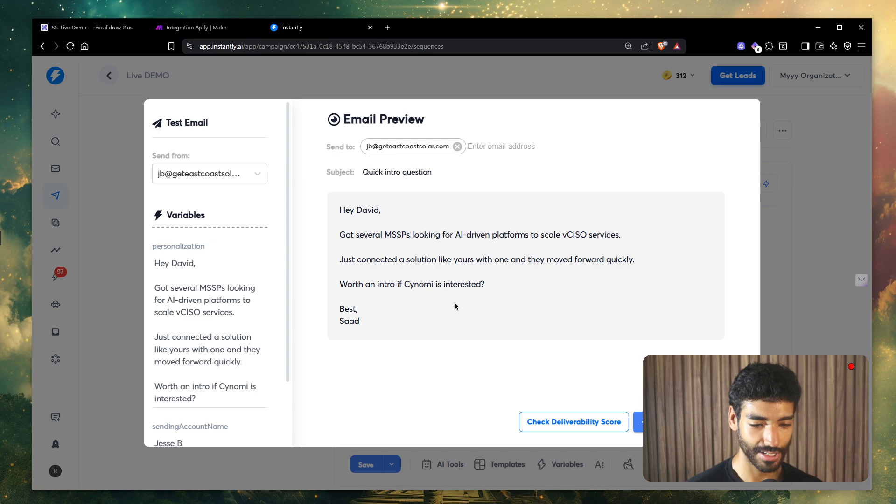
pyautogui.moveTo(365, 325); pyautogui.dragTo(338, 218)
pyautogui.click(794, 250)
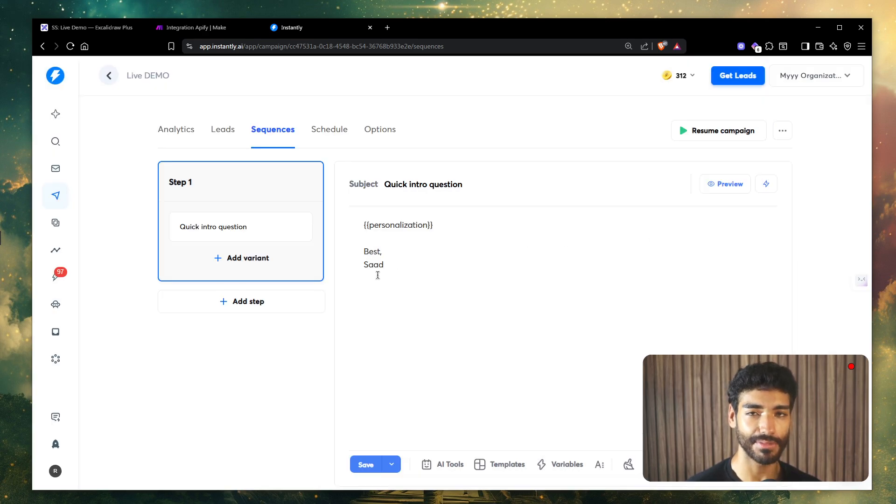
# - Add Step 2 with 'Hey {{firstName}}' and 'Still worth making the connection or wrong timing?'
pyautogui.click(206, 299)
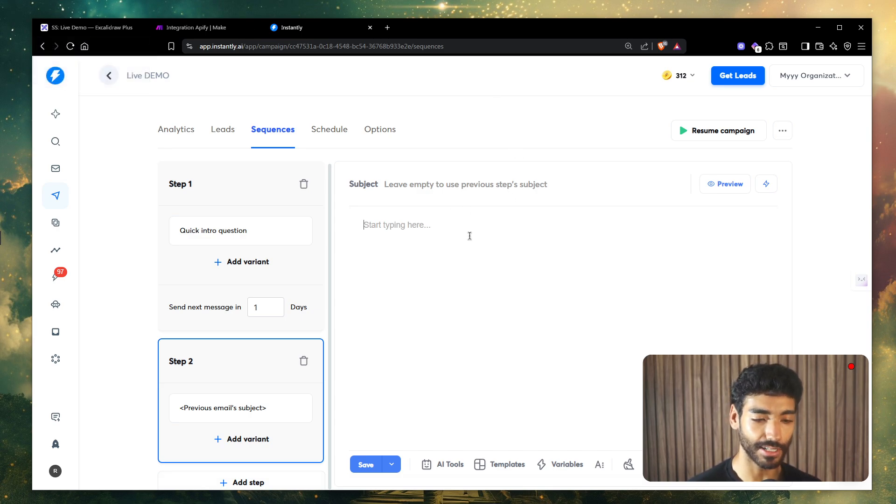
pyautogui.hotkey('ctrl', 'Tab')
pyautogui.scroll(-1, 430, 301)
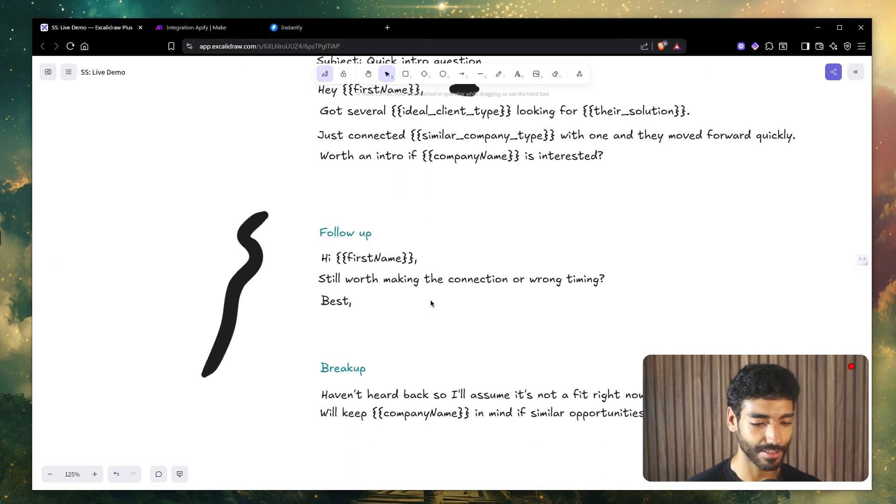
pyautogui.click(396, 279)
pyautogui.doubleClick(396, 280)
pyautogui.click(308, 28)
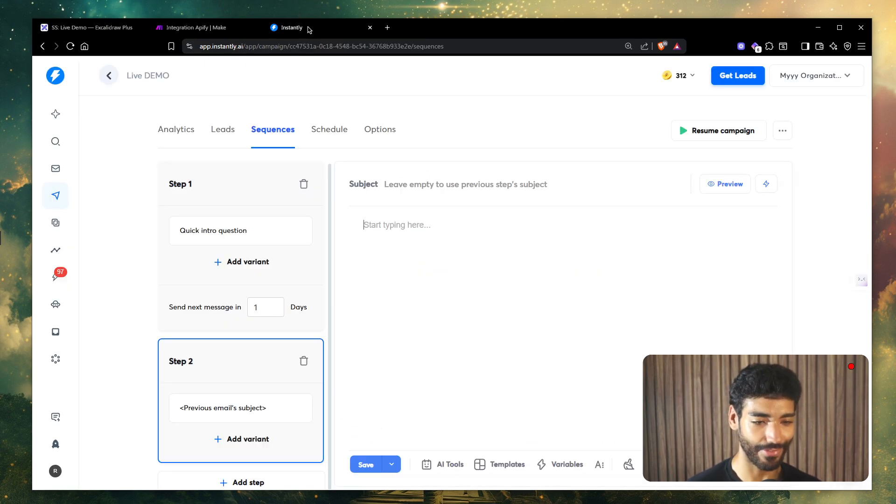
pyautogui.write('Hey {{first')
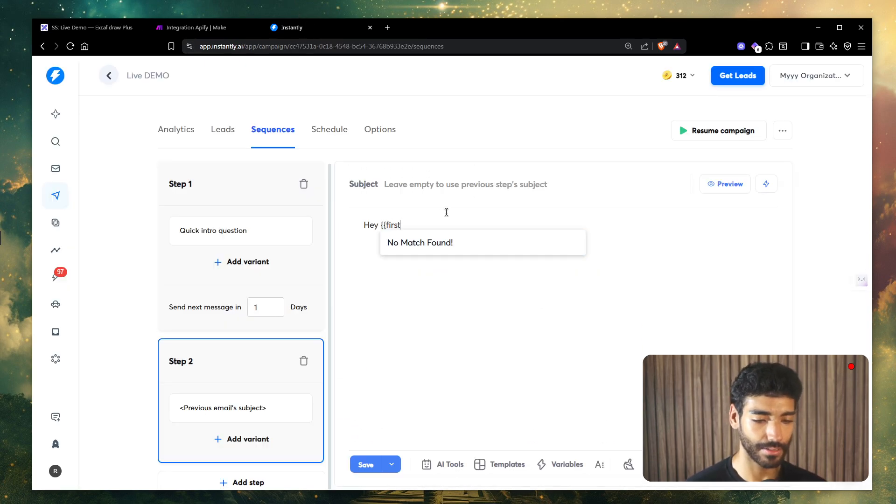
pyautogui.write('Name}}')
pyautogui.press('Return')
pyautogui.hotkey('ctrl', 'v')
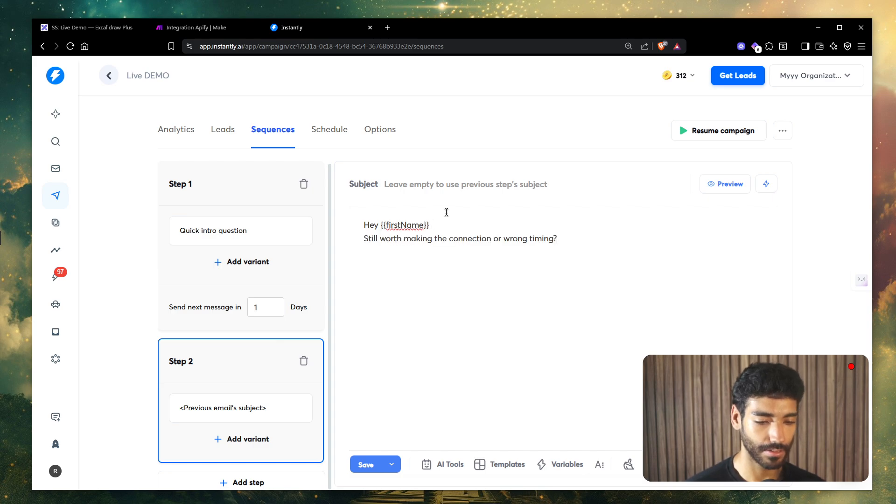
pyautogui.click(457, 225)
pyautogui.write('—')
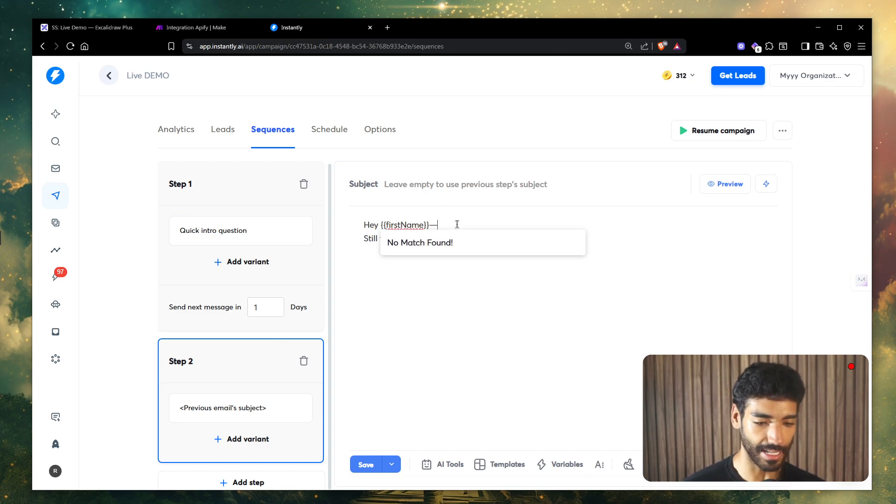
pyautogui.press('Return')
# - Add a 'Best,' sign-off with the sender's name below the follow-up question
pyautogui.hotkey('ctrl', 'shift', 'Tab')
pyautogui.hotkey('ctrl', 'Tab')
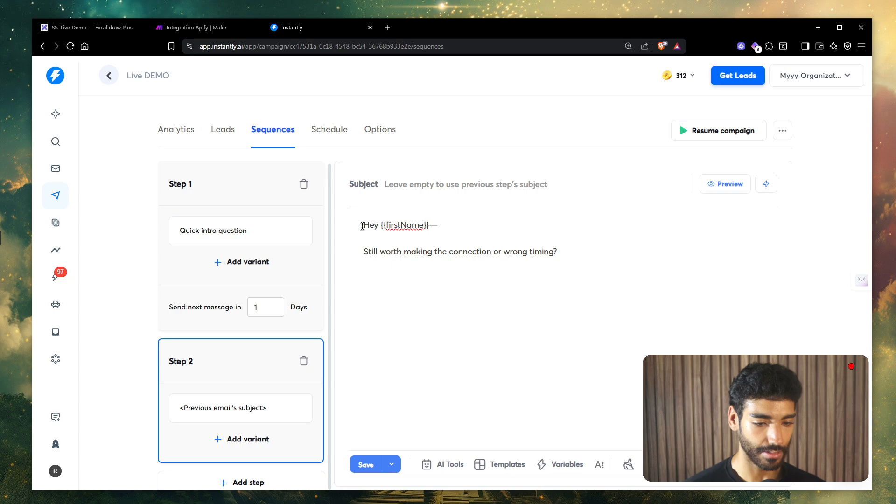
pyautogui.hotkey('ctrl', 'Tab')
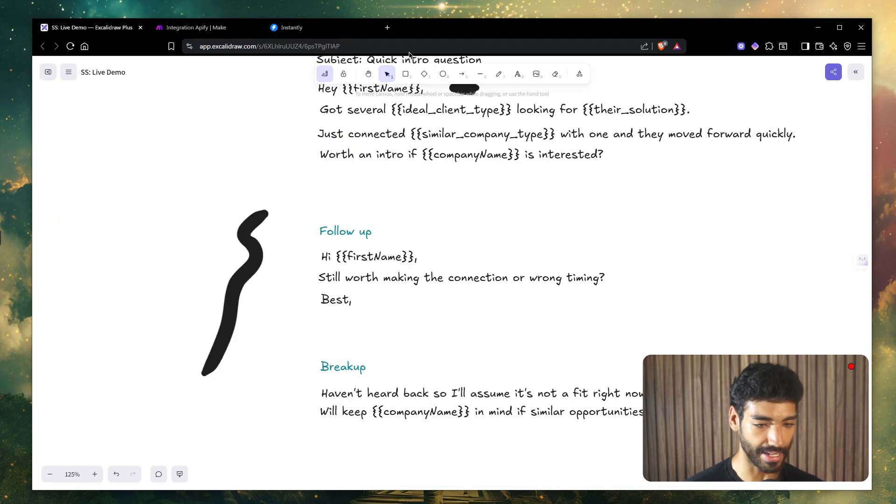
pyautogui.hotkey('ctrl', 'shift', 'Tab')
pyautogui.hotkey('ctrl', 'a')
pyautogui.press('Right')
pyautogui.press('Return')
pyautogui.press('Return')
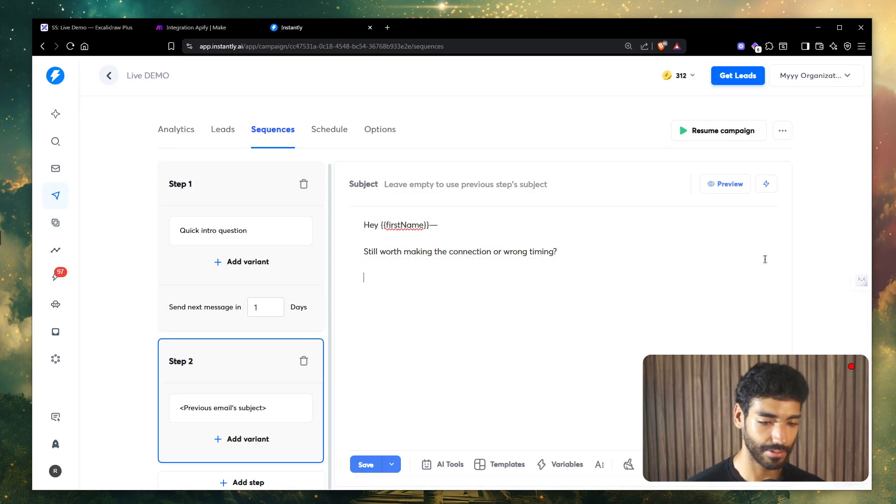
pyautogui.write('Best, Saa')
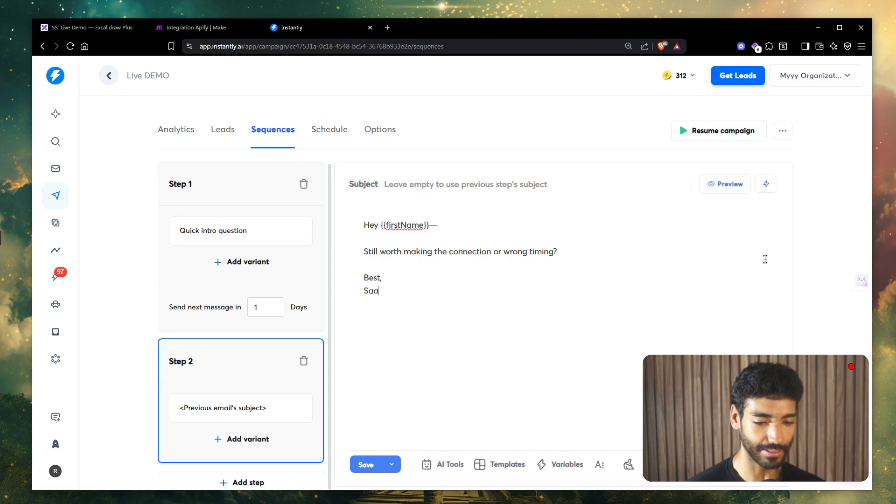
pyautogui.write('d')
# - Save the sequence and preview the follow-up email with sample data
pyautogui.click(366, 464)
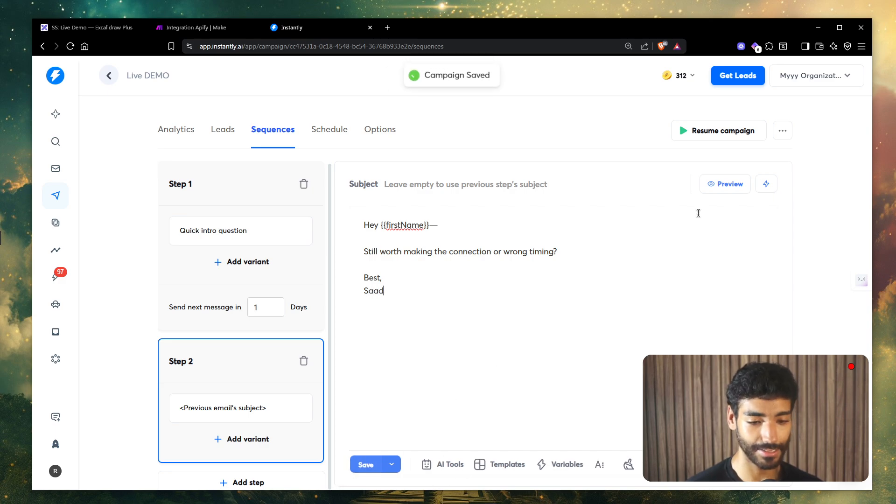
pyautogui.click(727, 183)
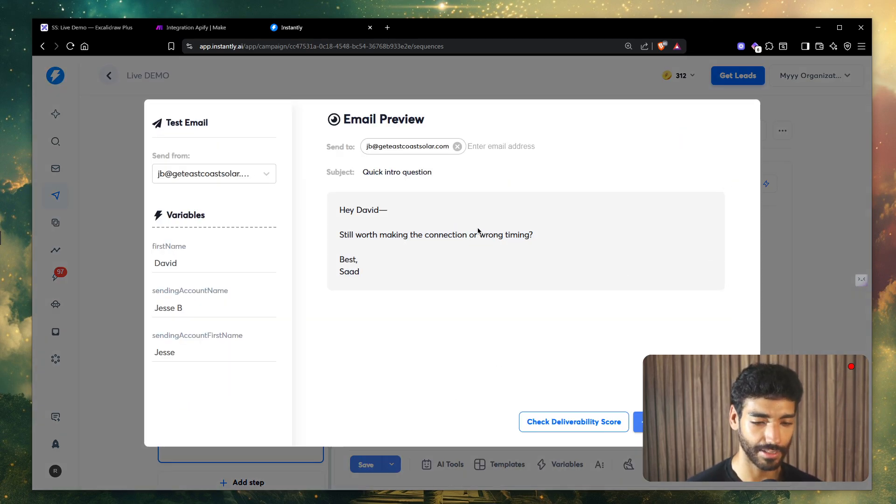
pyautogui.moveTo(411, 211); pyautogui.dragTo(295, 176)
pyautogui.click(808, 227)
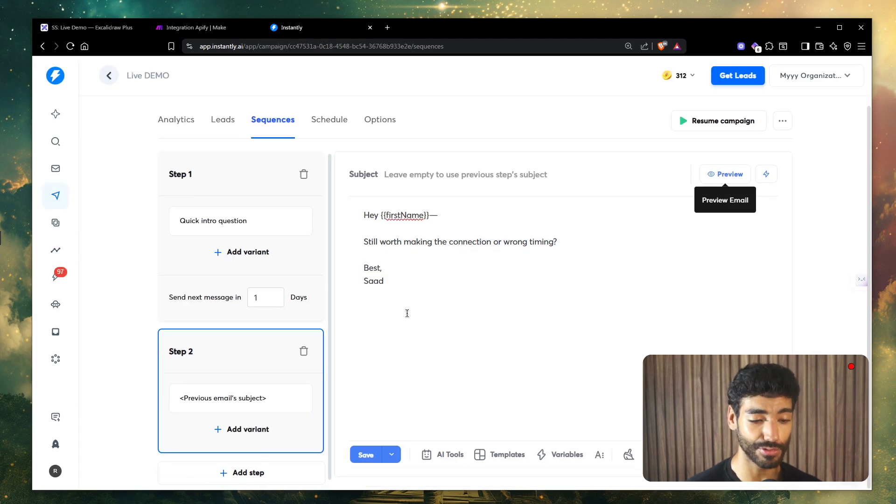
pyautogui.scroll(-1, 280, 330)
# - Add Step 3 and paste the breakup line 'Will keep {{companyName}} in mind' from the draft
pyautogui.click(257, 466)
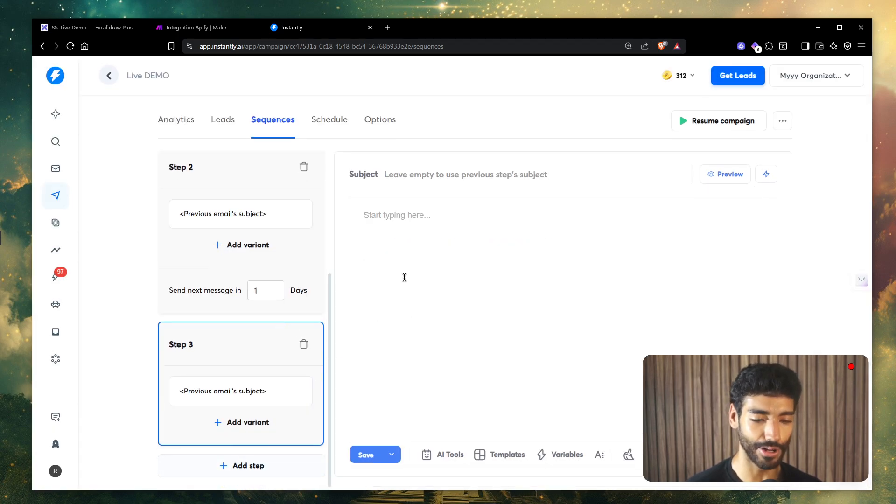
pyautogui.click(404, 277)
pyautogui.write('Hey {{f')
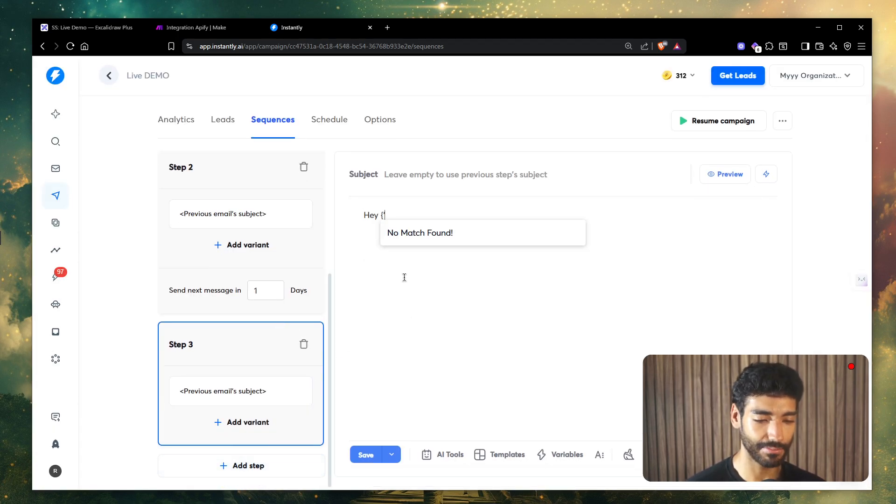
pyautogui.press('BackSpace')
pyautogui.press('BackSpace')
pyautogui.press('BackSpace')
pyautogui.press('BackSpace')
pyautogui.press('BackSpace')
pyautogui.press('BackSpace')
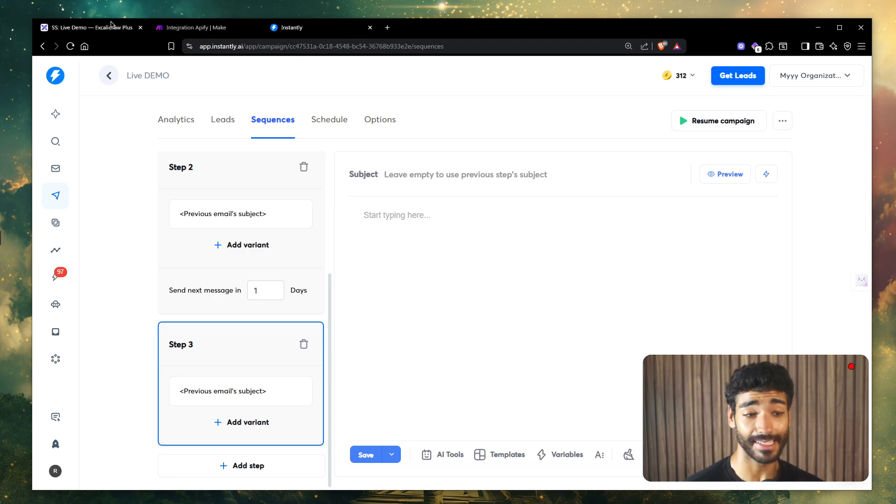
pyautogui.click(111, 26)
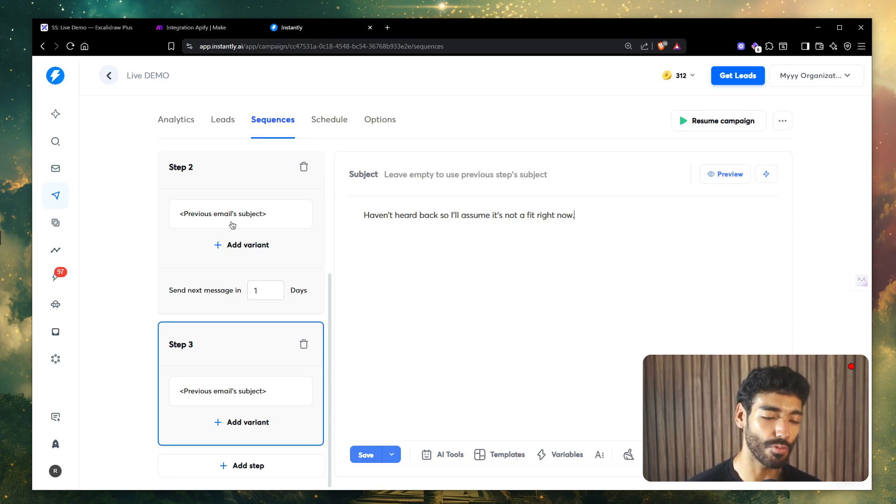
pyautogui.scroll(4, 233, 226)
pyautogui.scroll(-4, 259, 352)
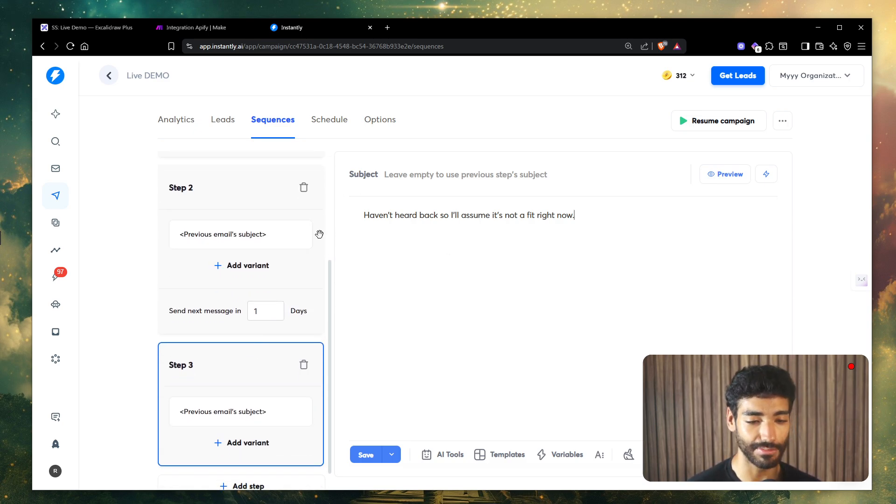
pyautogui.click(601, 237)
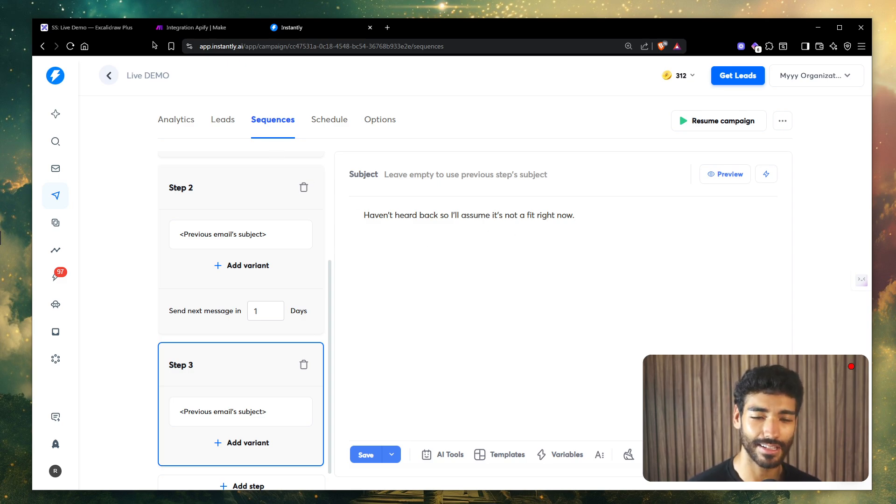
pyautogui.click(93, 27)
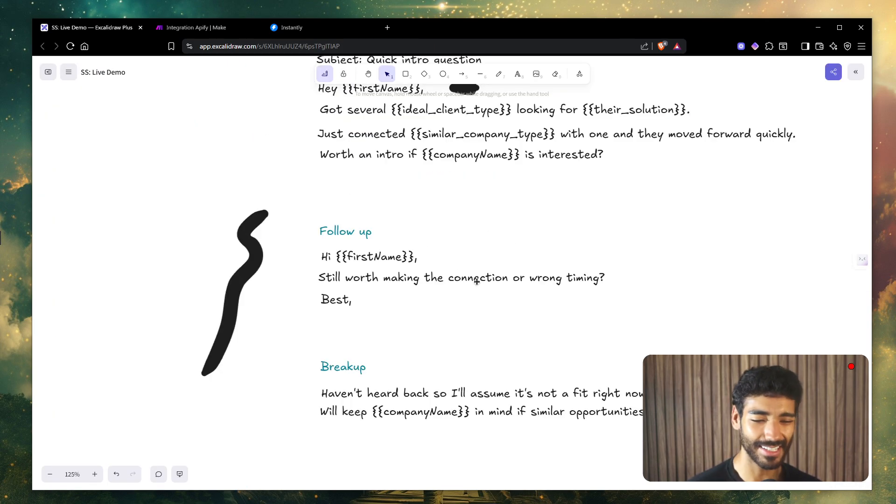
pyautogui.doubleClick(394, 412)
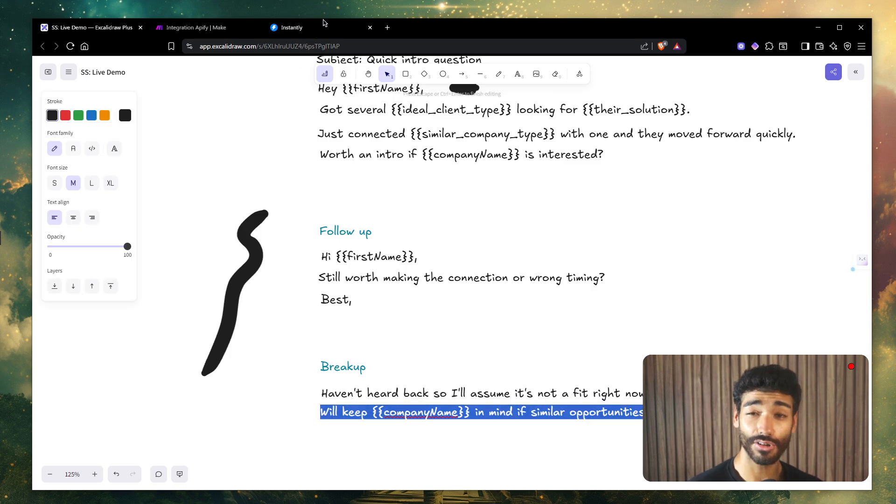
pyautogui.click(292, 27)
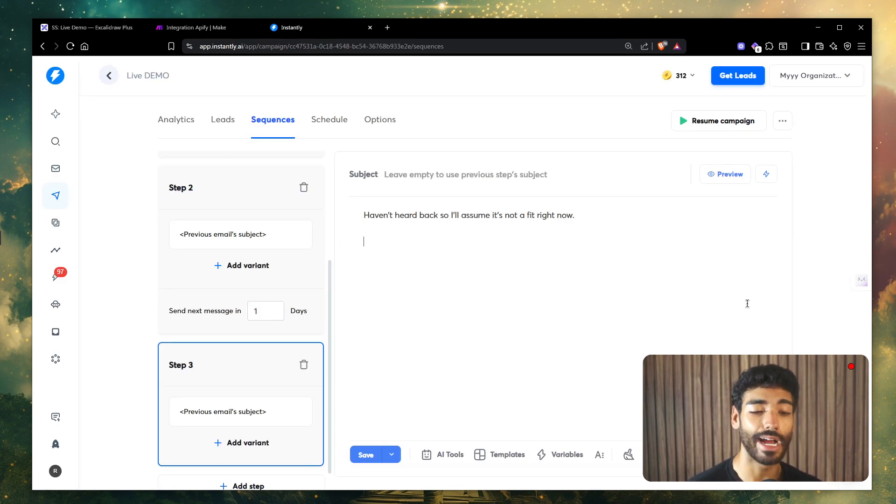
pyautogui.write('Will keep {{companyName}} in mind if similar opportunities come up.')
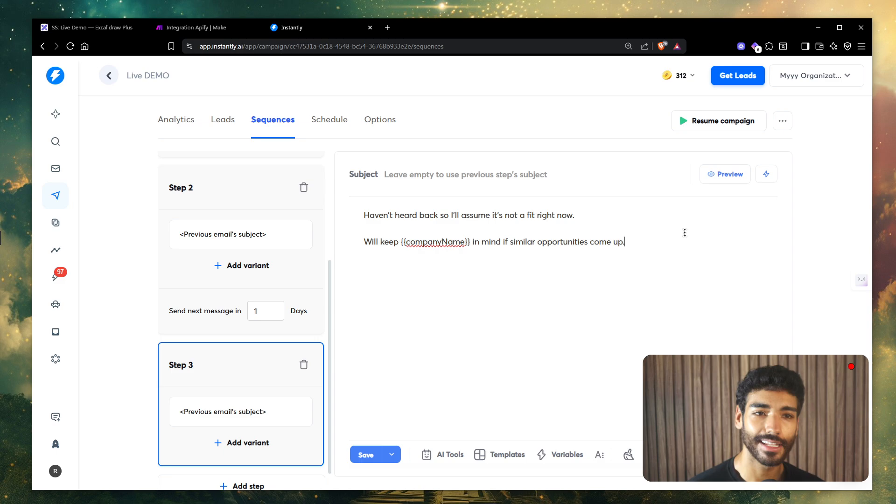
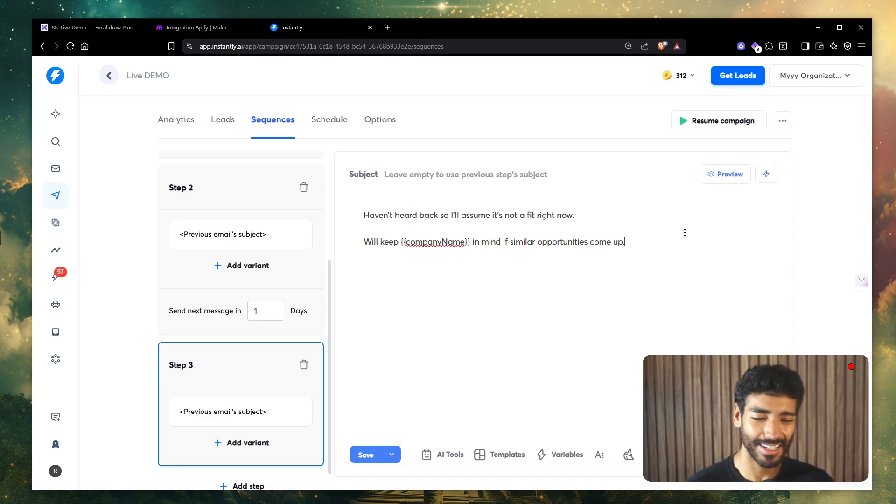
# - Preview the Step 3 breakup email and compare it with the drafted copy in Excalidraw
pyautogui.click(721, 175)
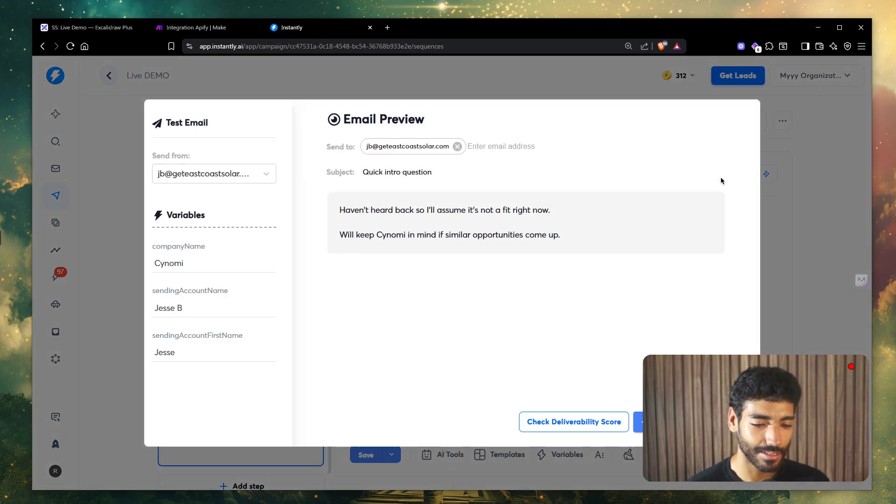
pyautogui.click(790, 256)
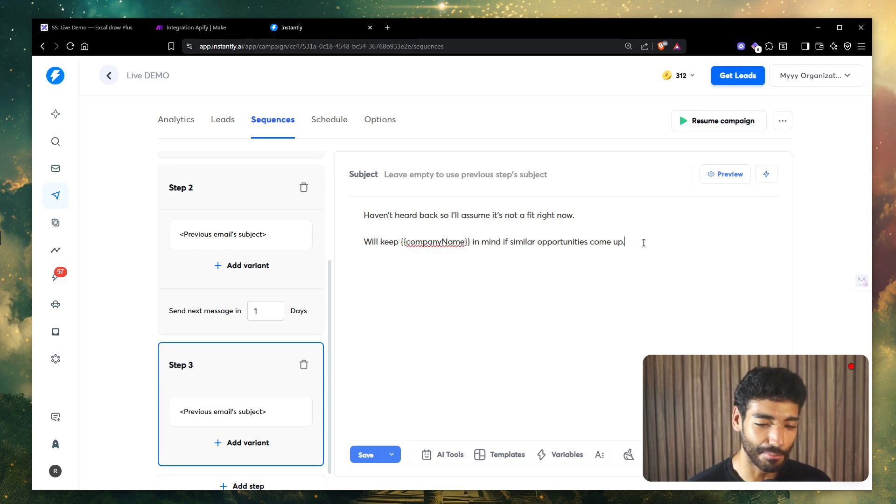
pyautogui.hotkey('ctrl', '1')
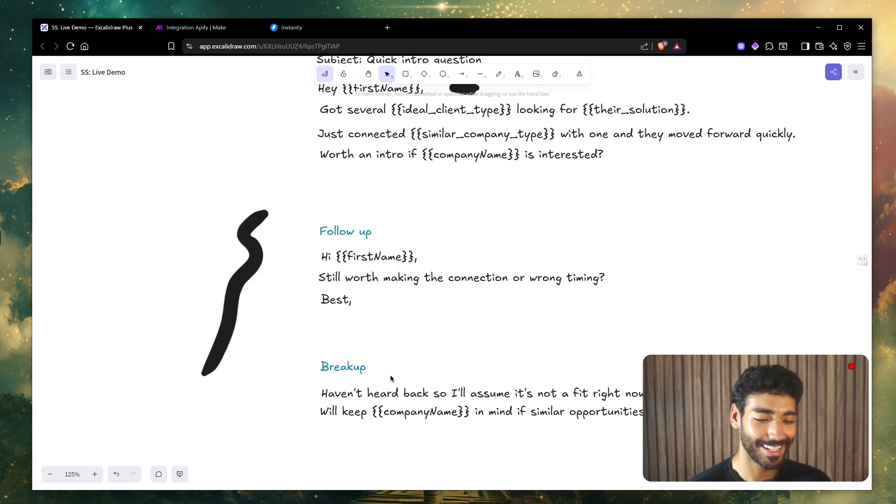
pyautogui.click(293, 28)
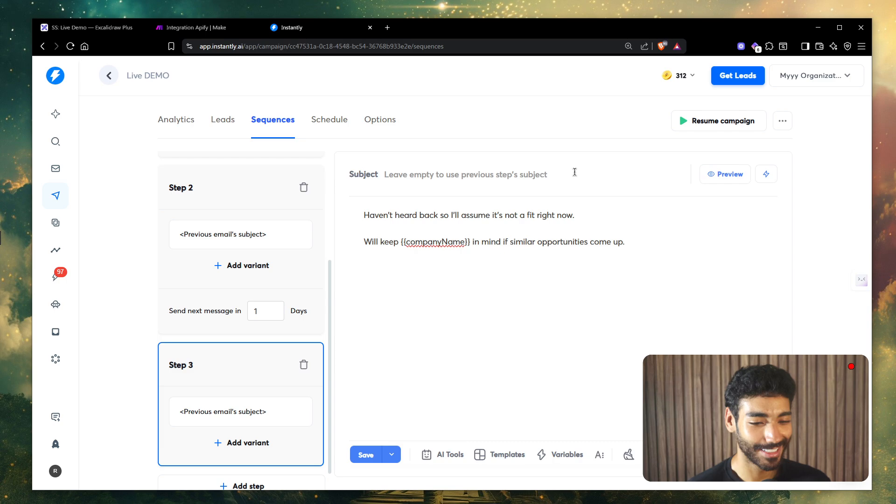
pyautogui.click(725, 180)
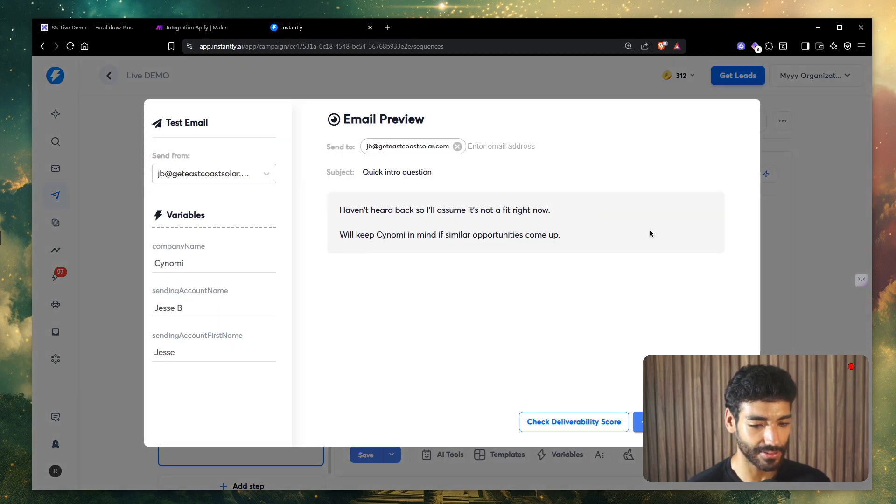
pyautogui.click(793, 287)
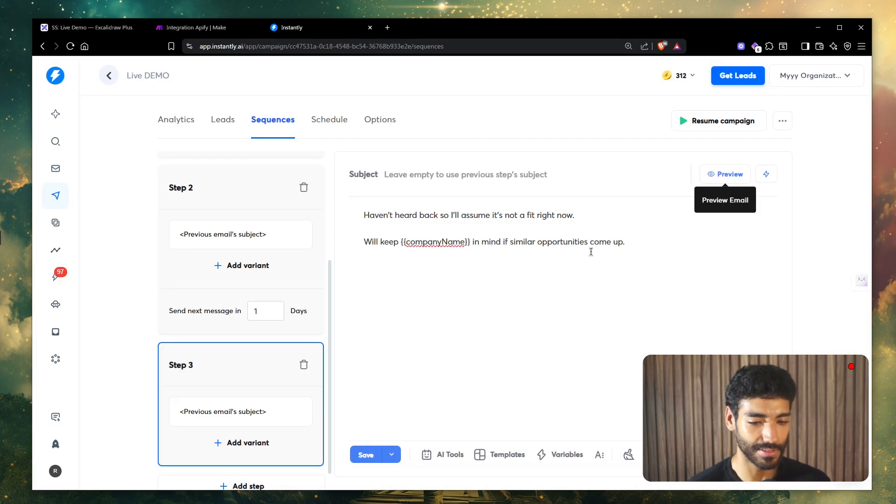
# - End the breakup email with a 'Best,' sign-off and the sender's name, then save
pyautogui.click(677, 253)
pyautogui.press('Return')
pyautogui.press('Return')
pyautogui.write('Best,')
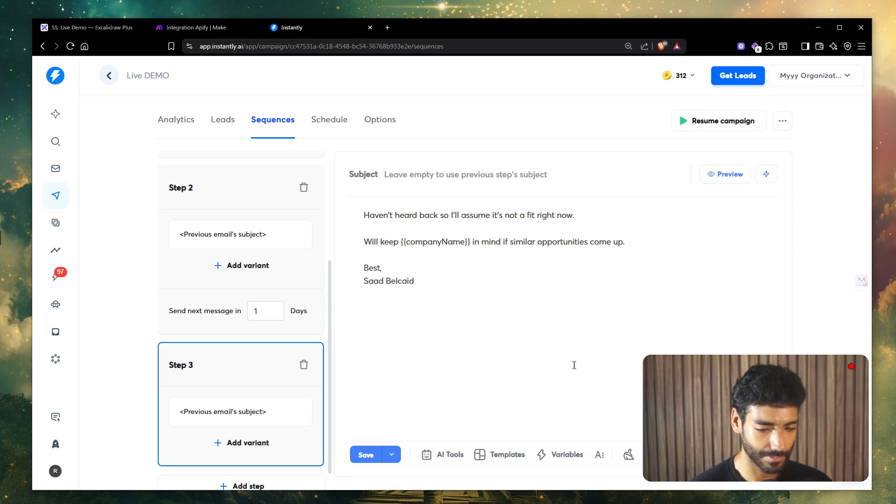
pyautogui.click(365, 454)
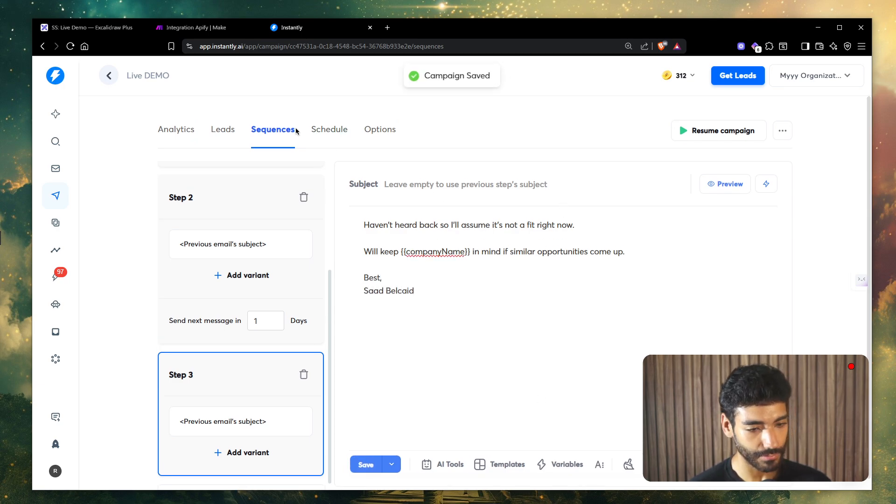
# - Add four sending accounts under 'Accounts to use' in the campaign options
pyautogui.click(329, 130)
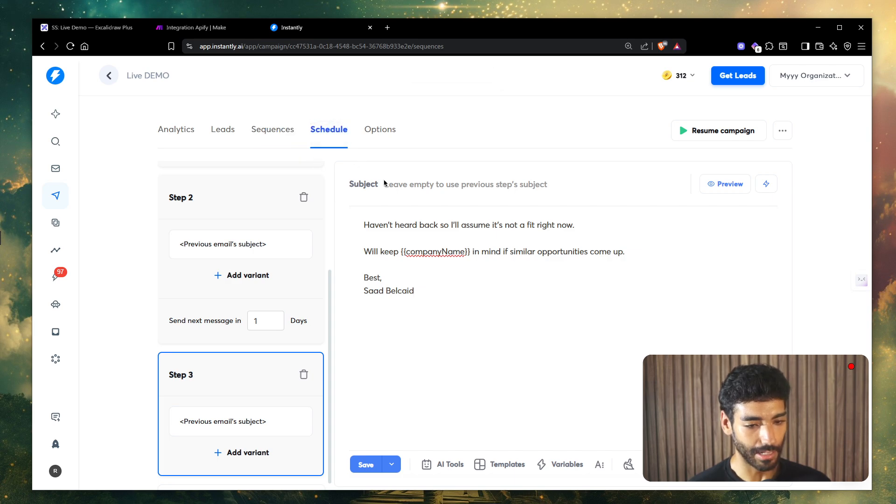
pyautogui.click(378, 138)
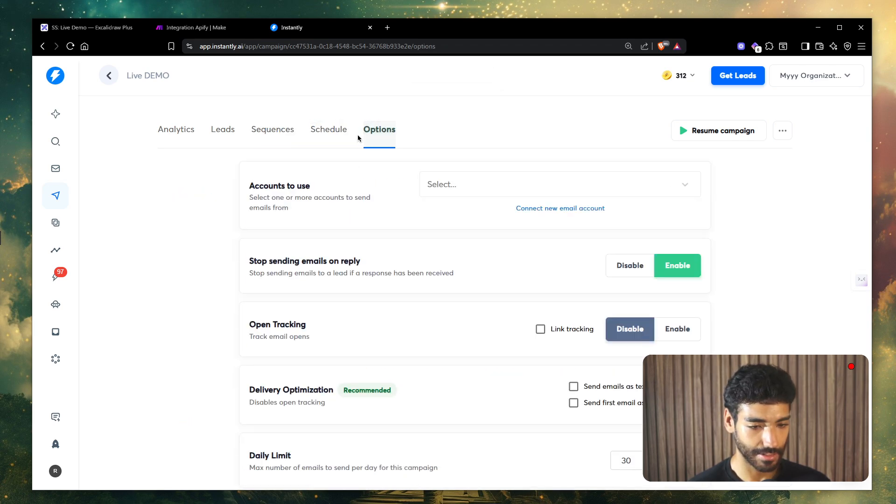
pyautogui.click(534, 183)
pyautogui.click(538, 212)
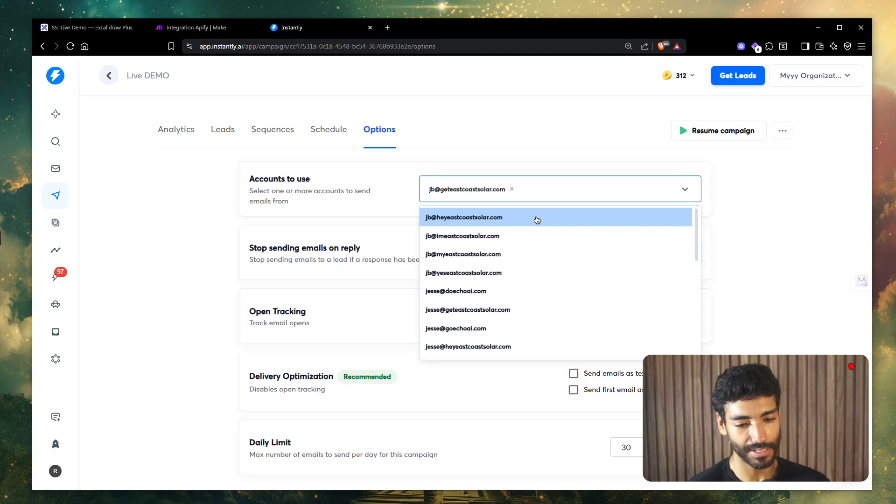
pyautogui.click(537, 214)
pyautogui.click(538, 215)
pyautogui.click(538, 218)
pyautogui.click(541, 208)
pyautogui.click(545, 231)
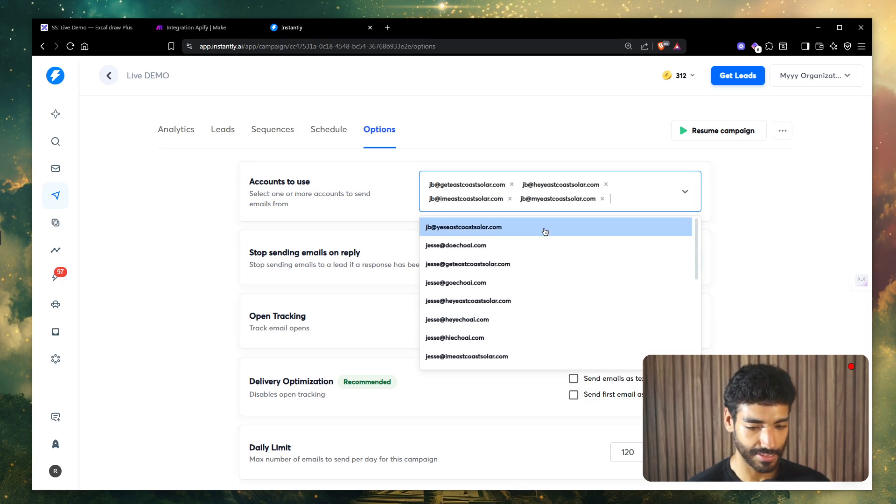
pyautogui.scroll(-3, 404, 266)
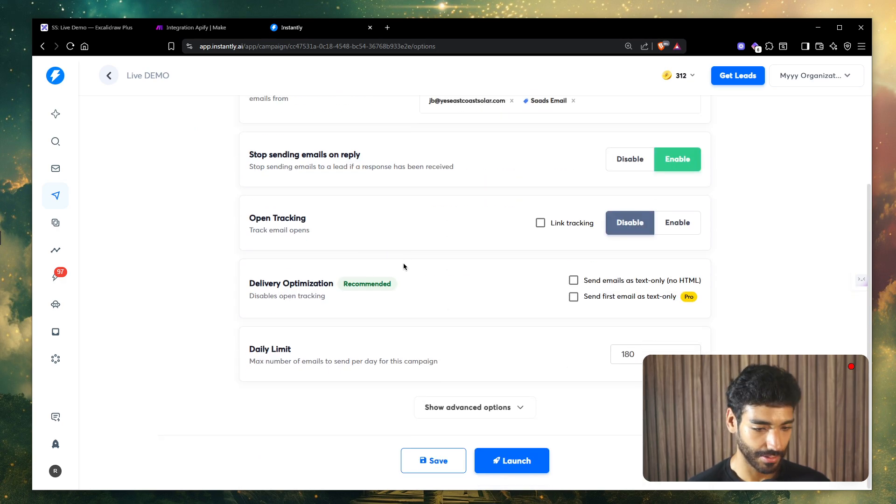
# - Show advanced options and add more sending accounts, raising the daily limit to 510
pyautogui.click(483, 411)
pyautogui.scroll(-3, 477, 414)
pyautogui.scroll(6, 477, 414)
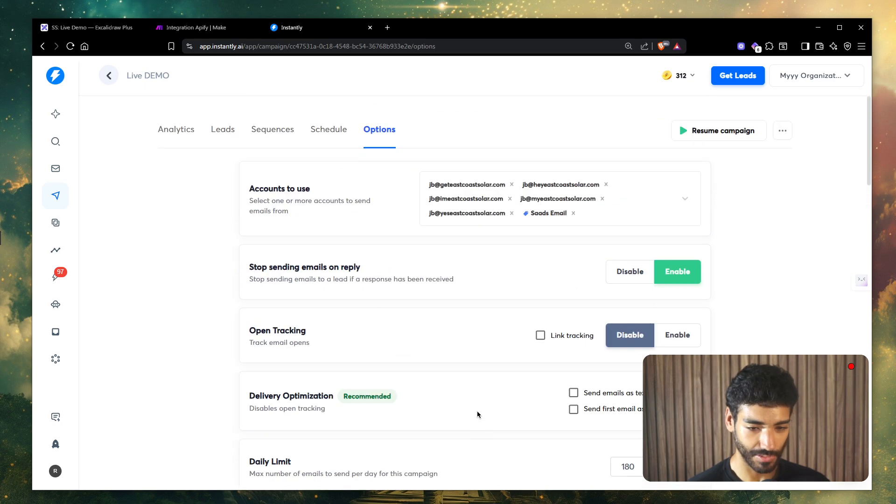
pyautogui.click(626, 218)
pyautogui.click(548, 268)
pyautogui.click(548, 268)
pyautogui.click(547, 268)
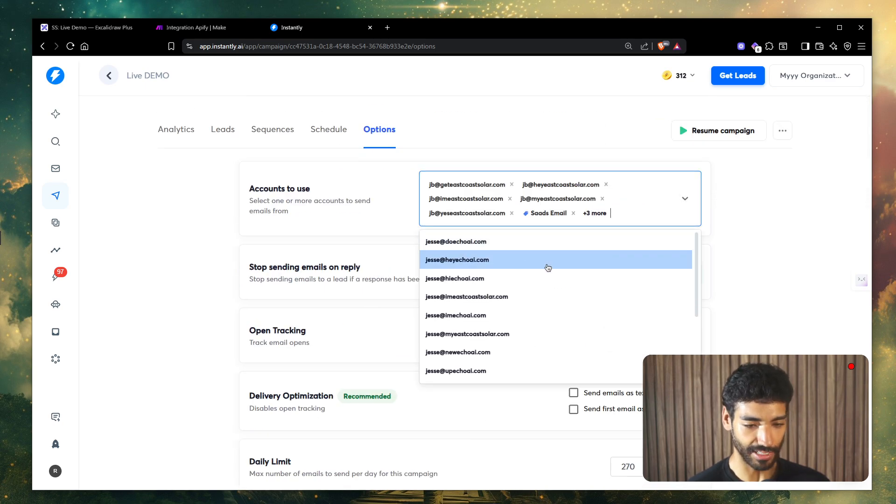
pyautogui.scroll(-15, 541, 282)
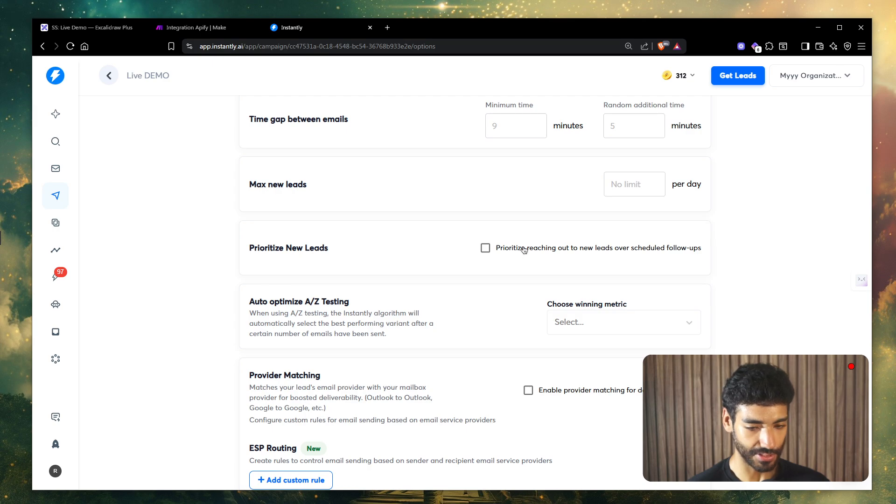
pyautogui.scroll(-5, 524, 250)
# - Set Reply Rate as the A/Z winning metric and save the campaign options
pyautogui.click(620, 114)
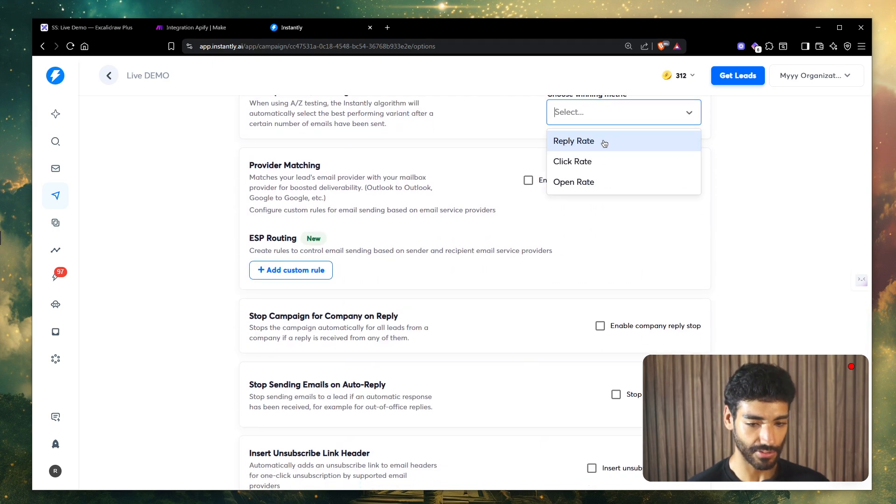
pyautogui.click(665, 136)
pyautogui.scroll(-6, 540, 231)
pyautogui.scroll(20, 540, 231)
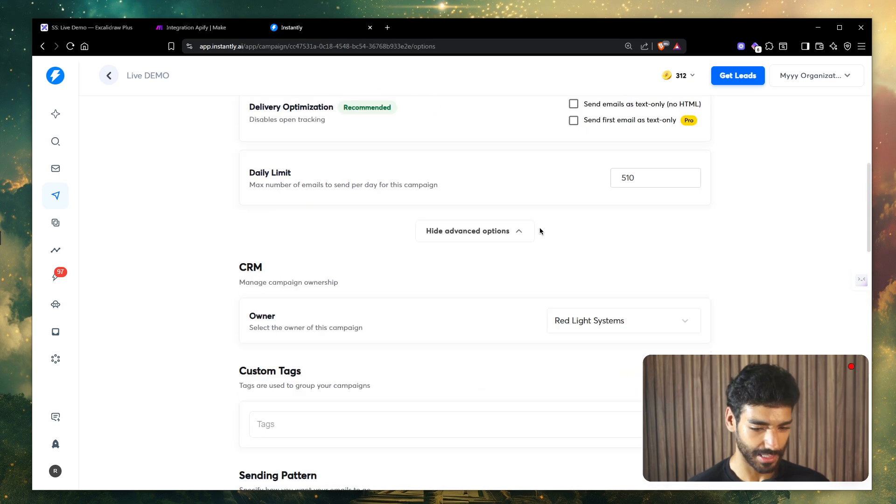
pyautogui.scroll(-20, 539, 231)
pyautogui.click(438, 470)
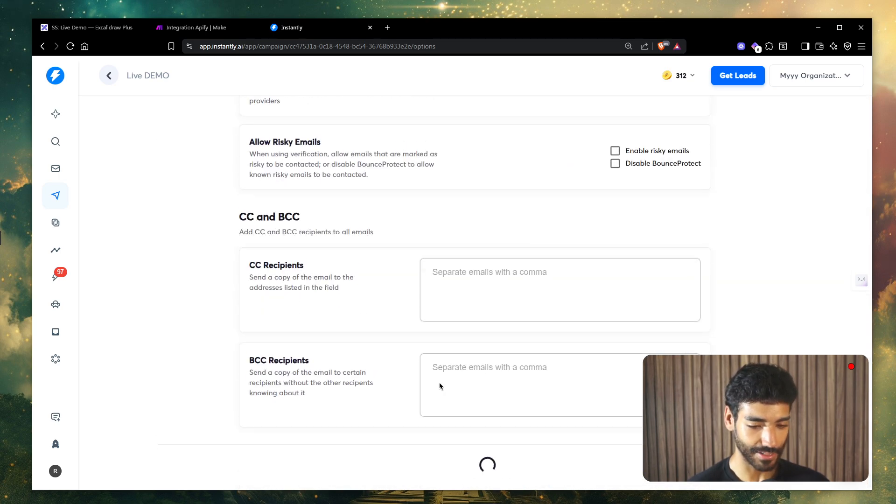
pyautogui.scroll(10, 579, 140)
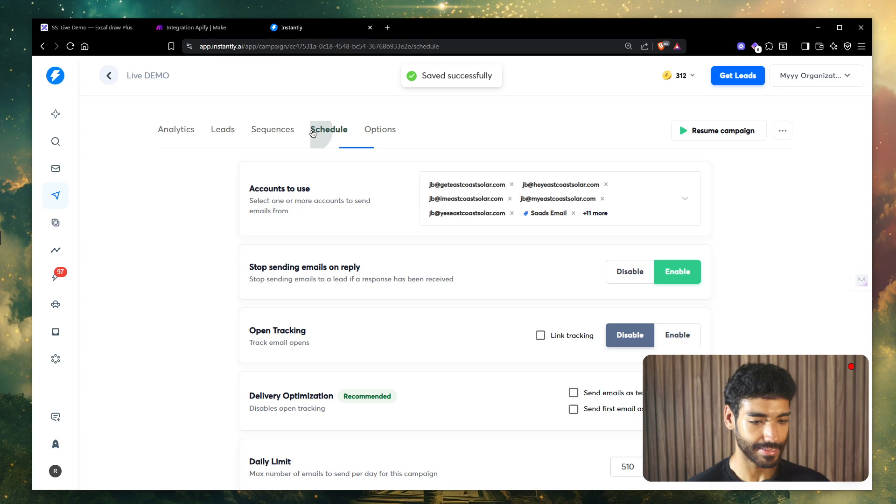
# - Make the campaign send from 7:00 AM to 7:30 PM, save, and return to Make
pyautogui.click(329, 130)
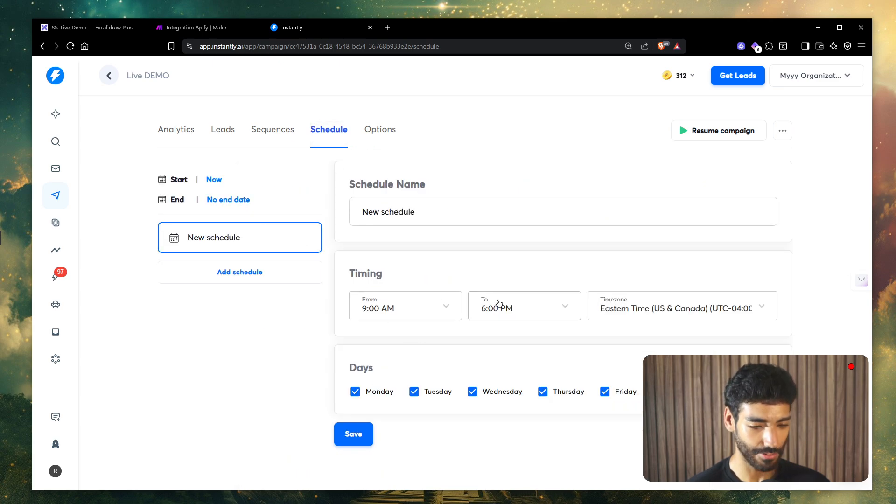
pyautogui.click(415, 316)
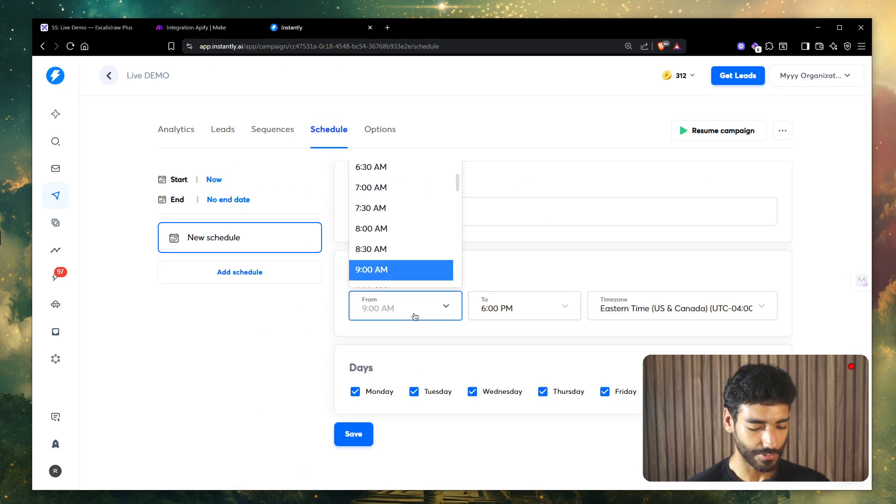
pyautogui.click(388, 193)
pyautogui.click(510, 308)
pyautogui.scroll(-2, 513, 257)
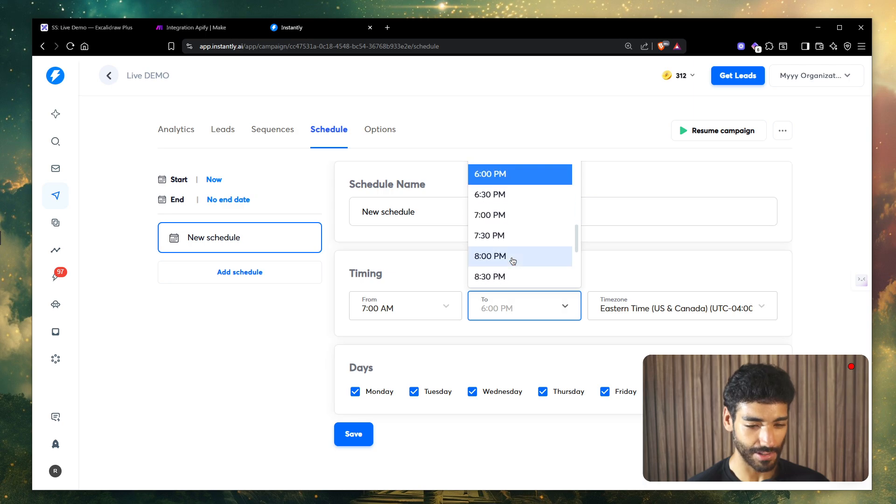
pyautogui.click(509, 236)
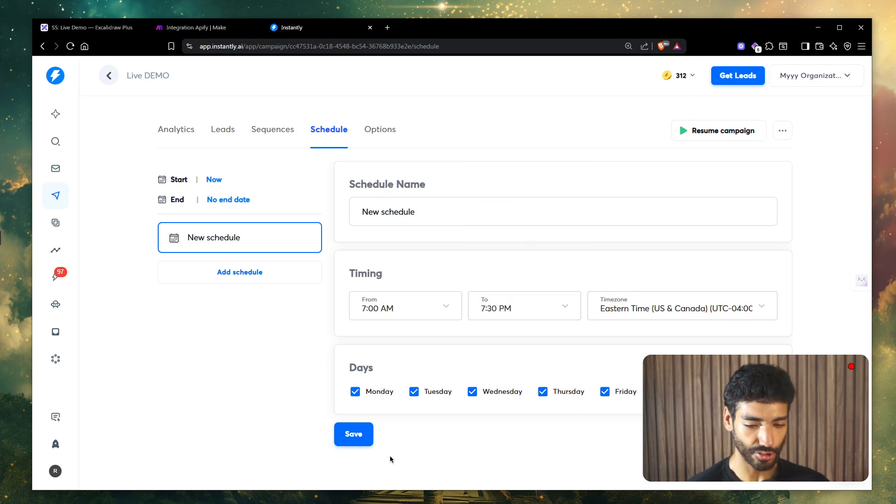
pyautogui.click(355, 434)
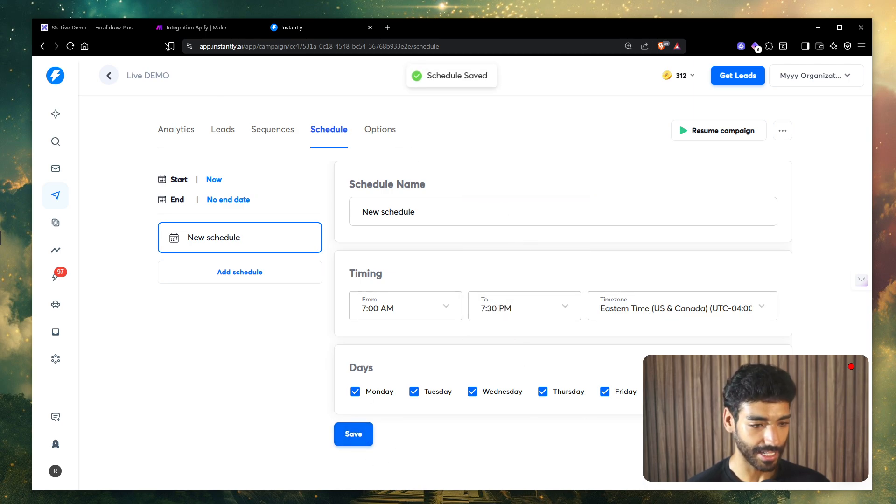
pyautogui.click(196, 27)
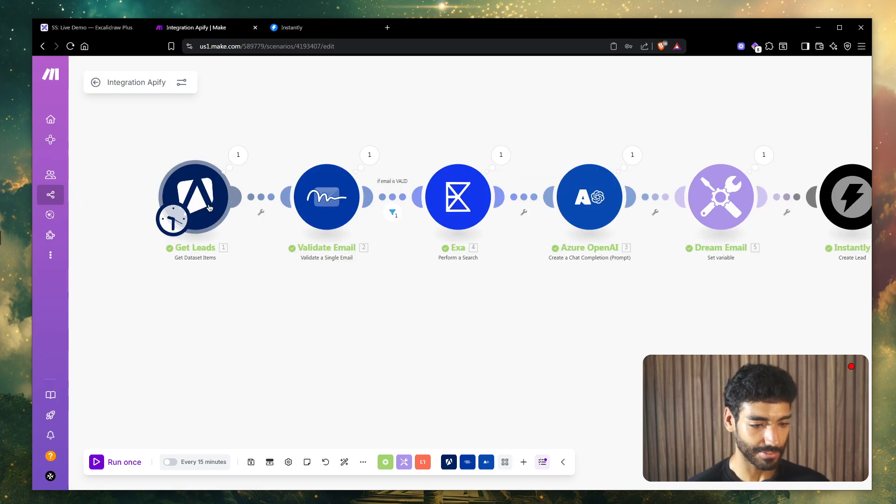
# - Raise the Apify Get Leads dataset item limit to 600
pyautogui.click(208, 210)
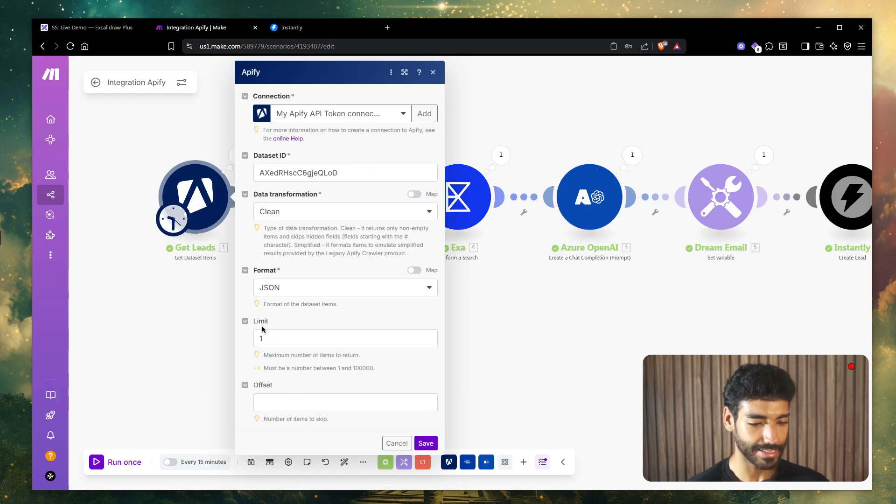
pyautogui.click(272, 334)
pyautogui.press('BackSpace')
pyautogui.write('600')
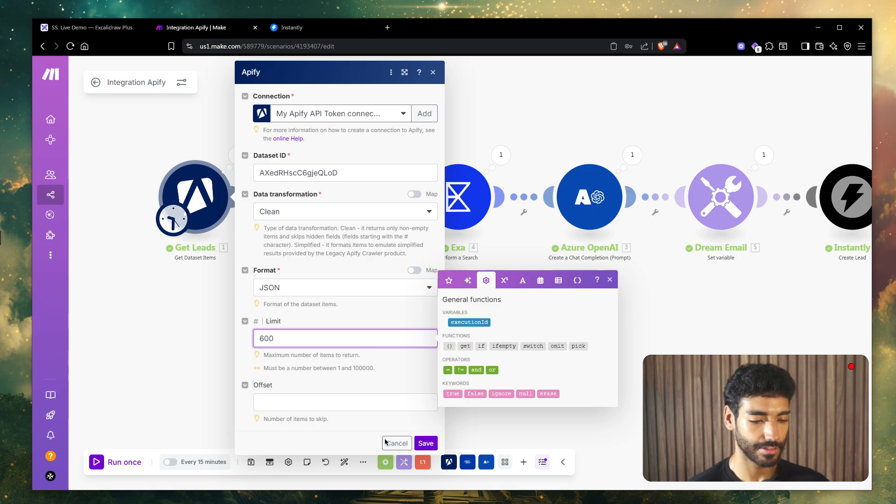
pyautogui.click(425, 443)
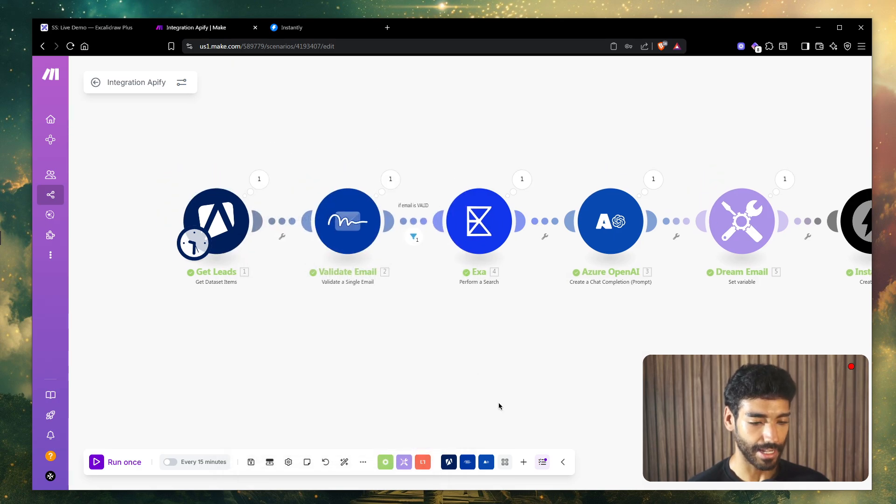
# - Attach Break error handlers to the Validate Email, Exa and Instantly modules
pyautogui.click(386, 465)
pyautogui.write('break')
pyautogui.click(327, 300)
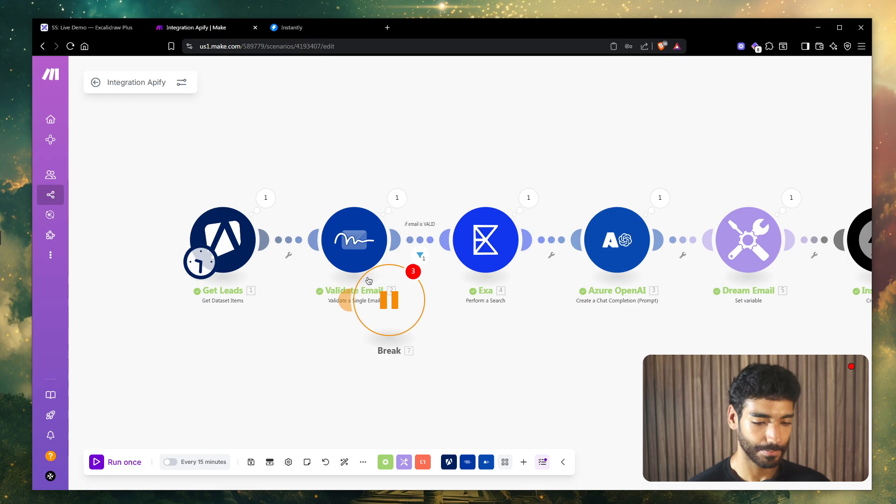
pyautogui.moveTo(346, 303); pyautogui.dragTo(368, 266)
pyautogui.moveTo(408, 339); pyautogui.dragTo(360, 356)
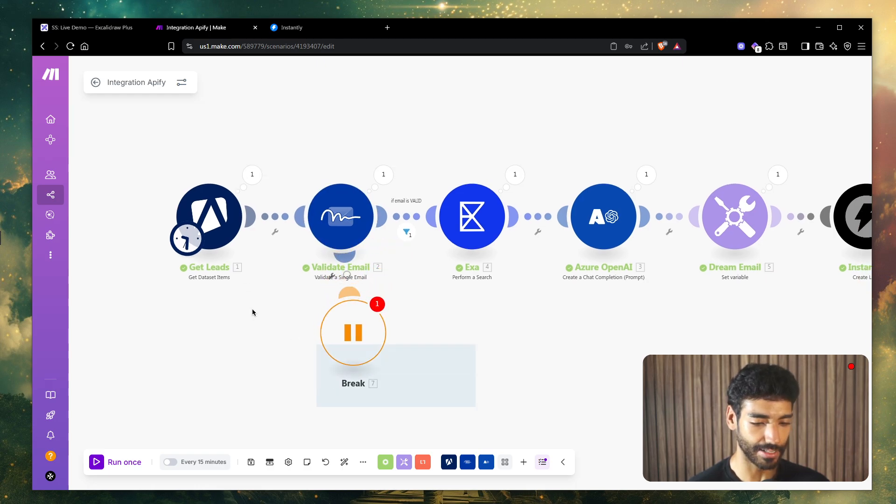
pyautogui.hotkey('ctrl', 'v')
pyautogui.moveTo(295, 324); pyautogui.dragTo(449, 323)
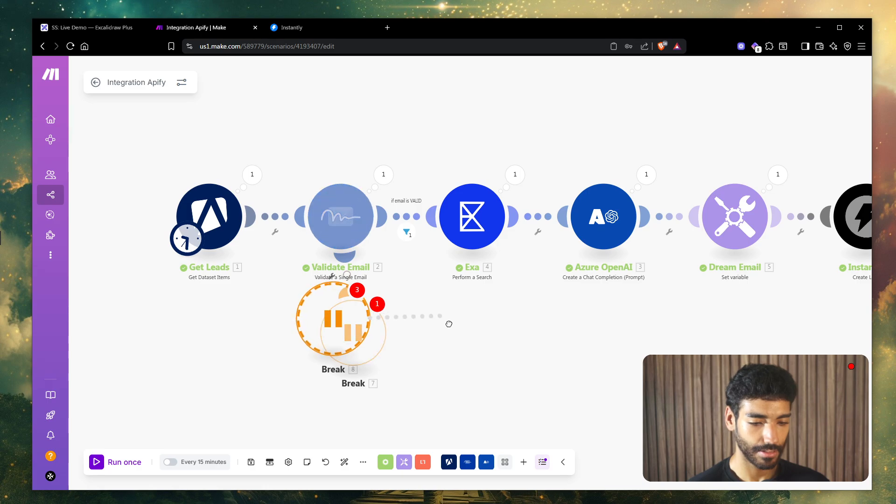
pyautogui.moveTo(297, 315); pyautogui.dragTo(459, 252)
pyautogui.hotkey('ctrl', 'v')
pyautogui.moveTo(667, 343); pyautogui.dragTo(596, 227)
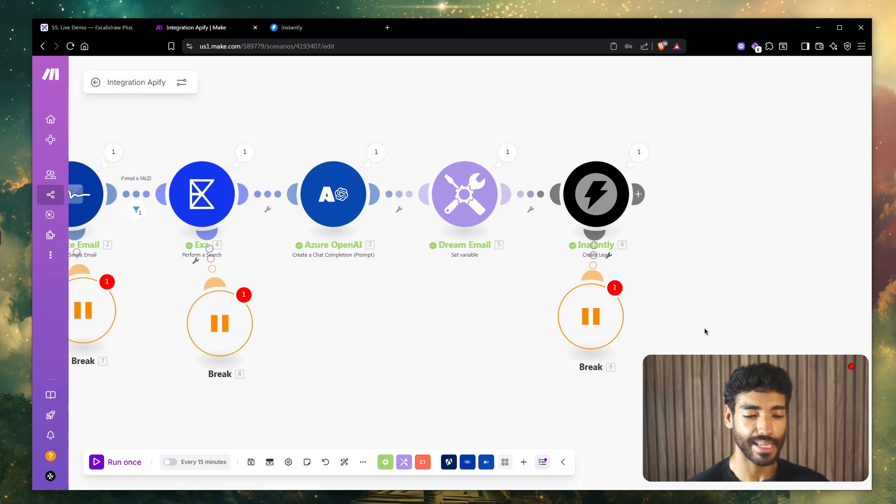
pyautogui.moveTo(292, 361); pyautogui.dragTo(325, 372)
# - Auto-align the scenario and set the Validate Email Break's retry interval to 1 minute
pyautogui.click(345, 462)
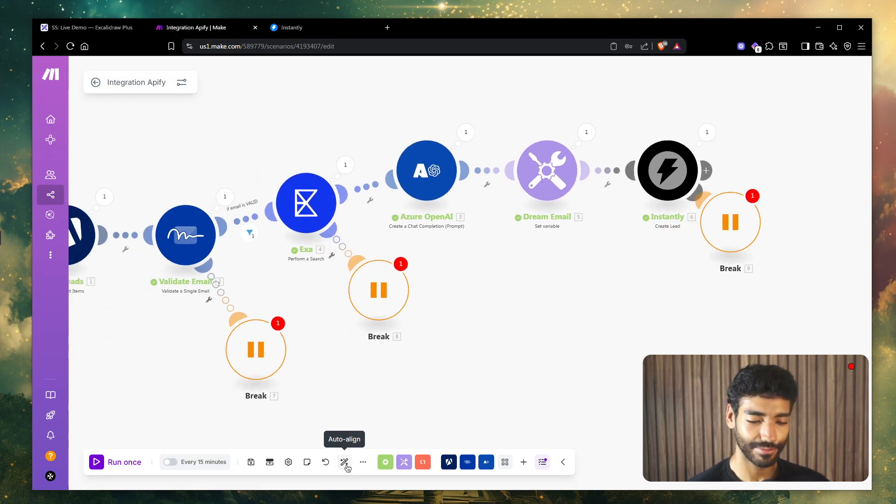
pyautogui.click(368, 368)
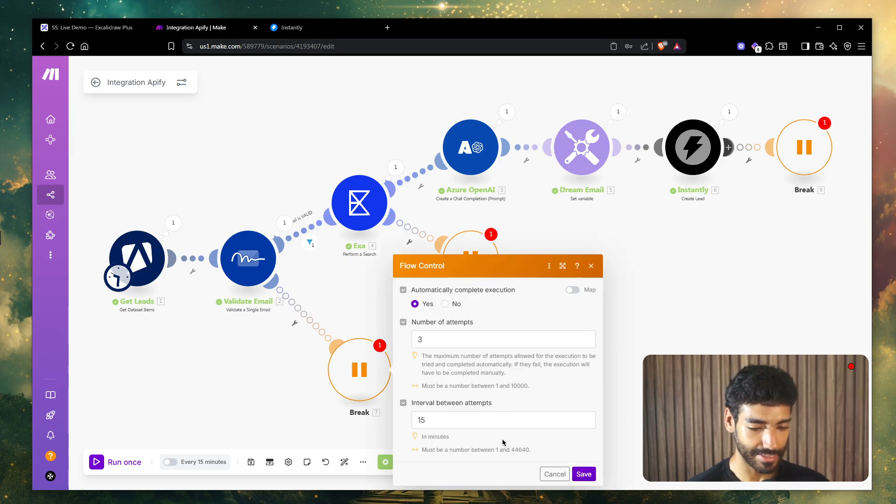
pyautogui.click(443, 419)
pyautogui.press('BackSpace')
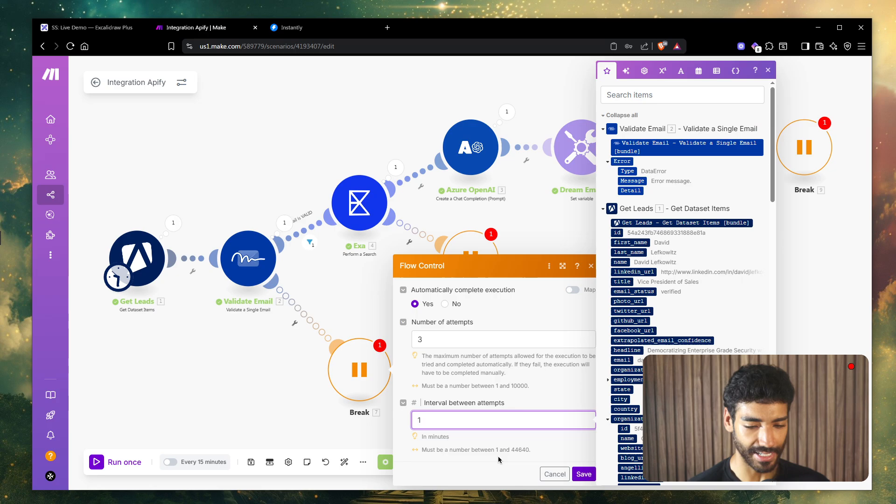
pyautogui.click(579, 473)
# - Set the Exa and Instantly Breaks' retry intervals to 1 minute as well
pyautogui.click(469, 273)
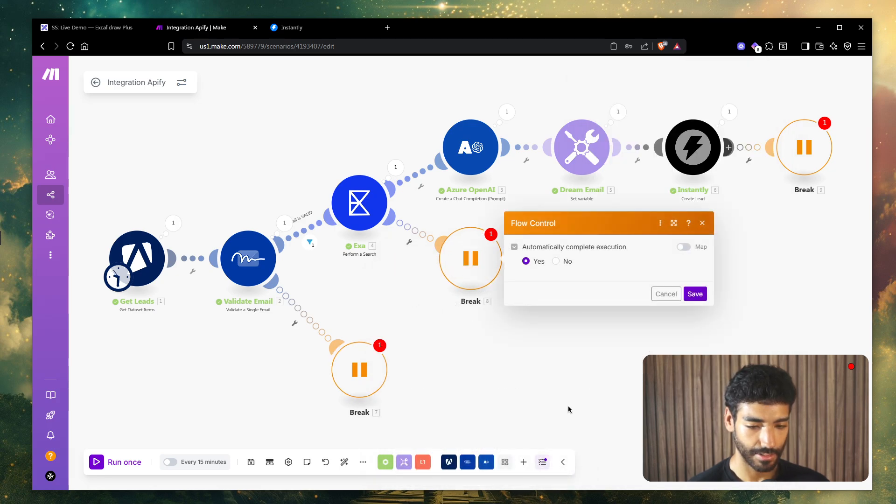
pyautogui.click(541, 308)
pyautogui.press('BackSpace')
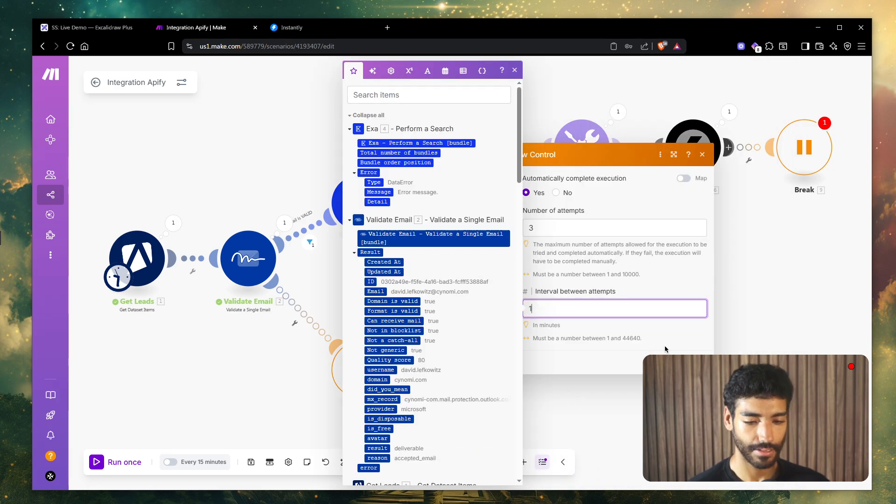
pyautogui.click(694, 362)
pyautogui.click(800, 144)
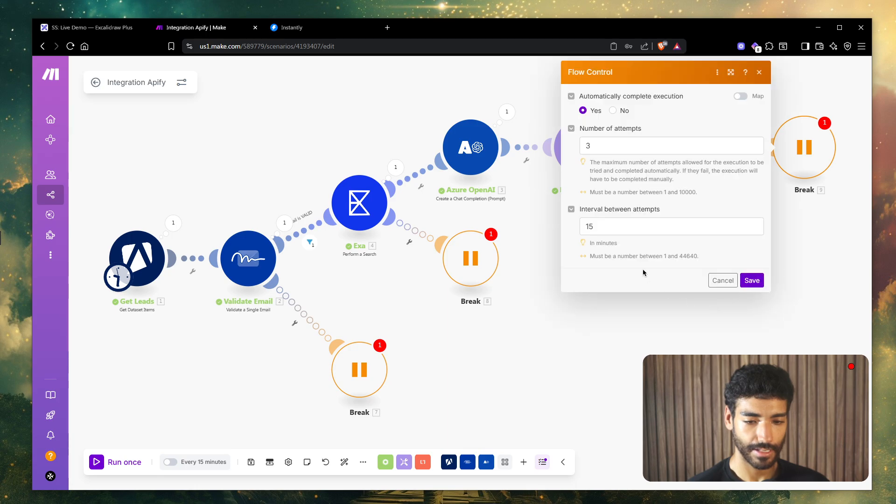
pyautogui.click(608, 229)
pyautogui.press('BackSpace')
pyautogui.click(752, 280)
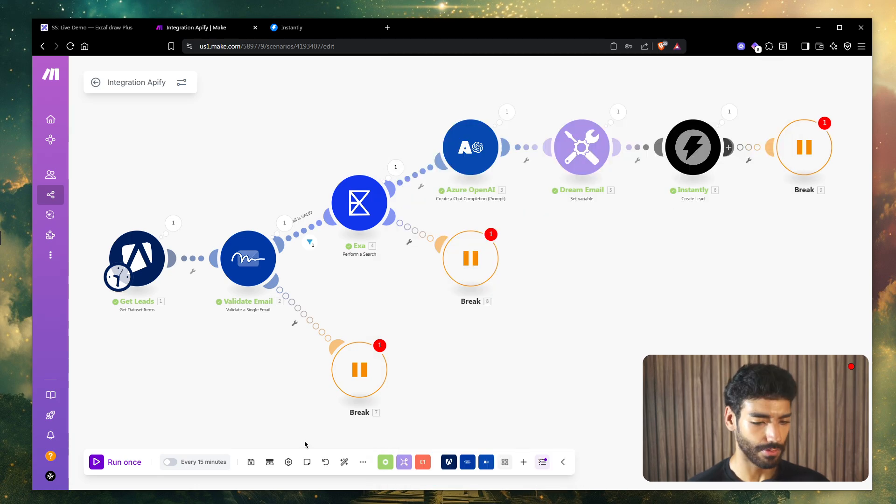
# - Enable 'Allow storing of Incomplete Executions' in the scenario settings
pyautogui.click(288, 462)
pyautogui.scroll(-3, 314, 337)
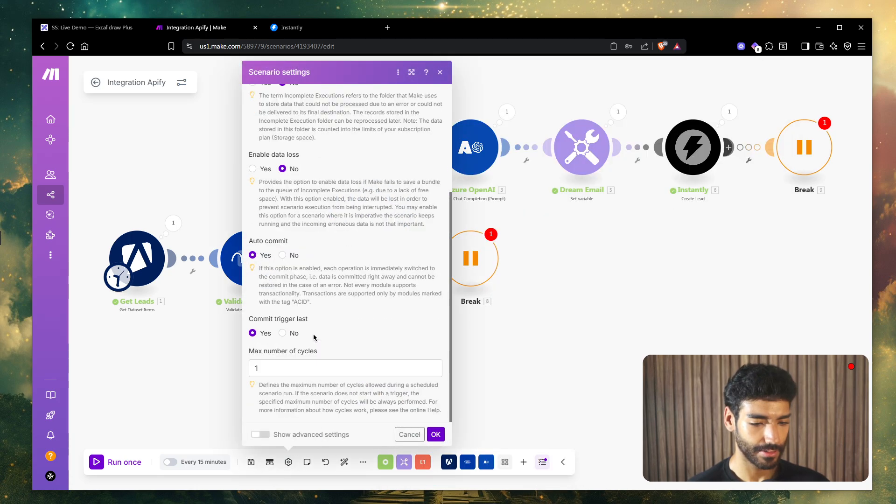
pyautogui.scroll(3, 301, 242)
pyautogui.click(252, 200)
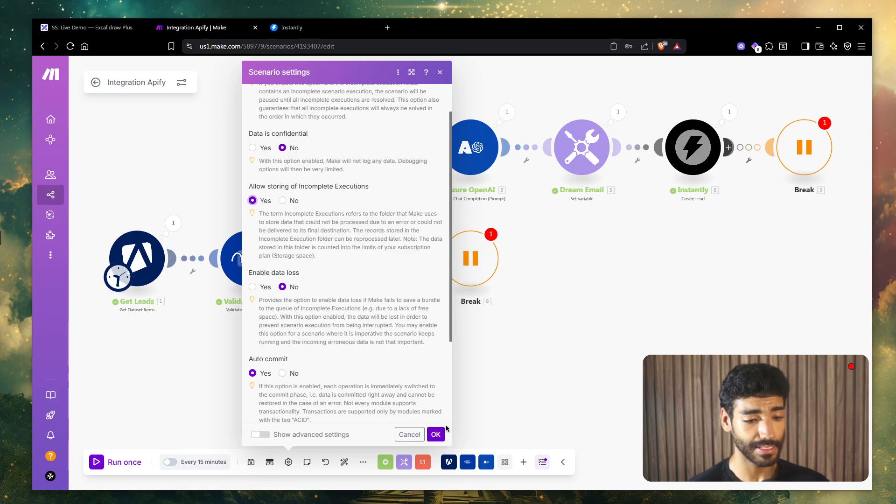
pyautogui.click(436, 434)
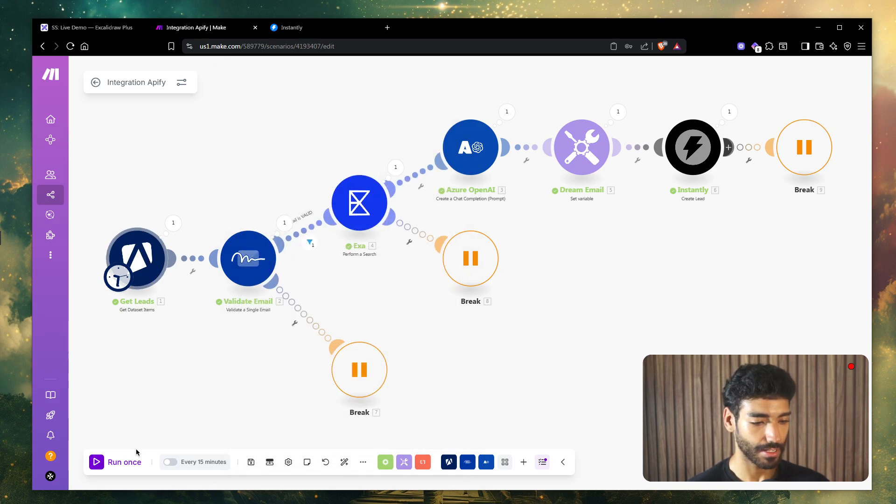
# - Run the scenario once, inspect the Dream Email output, and view the Instantly sequence
pyautogui.click(131, 467)
pyautogui.click(291, 27)
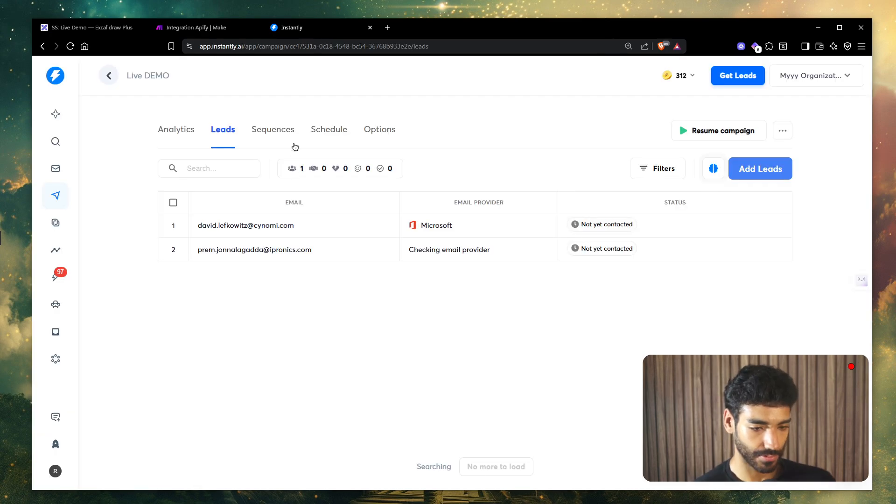
pyautogui.click(280, 130)
pyautogui.click(723, 190)
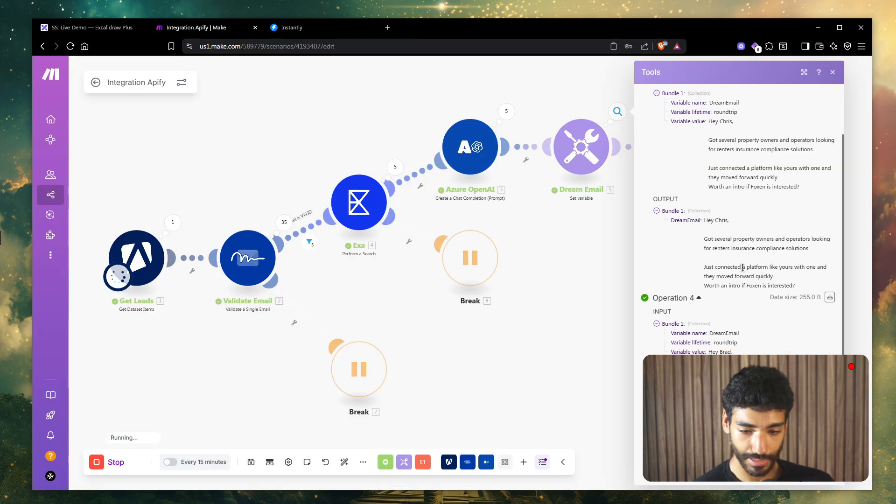
pyautogui.scroll(2, 742, 267)
pyautogui.hscroll(1, 742, 267)
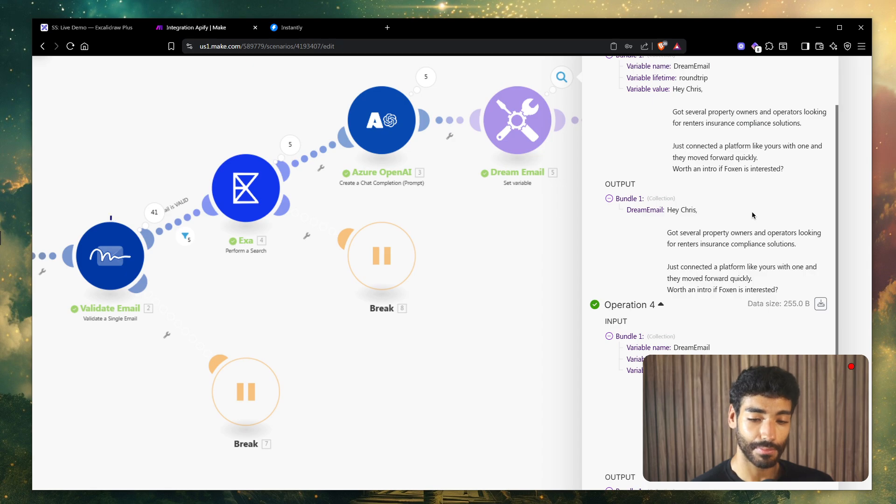
pyautogui.scroll(-2, 752, 213)
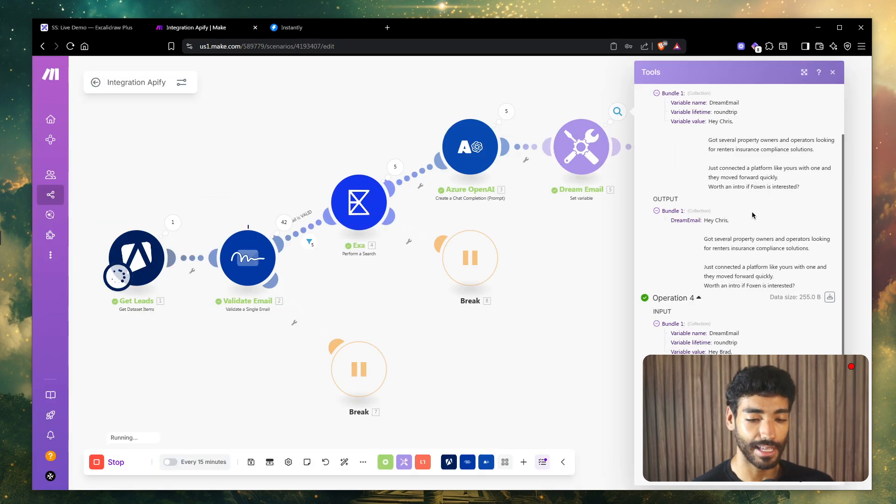
pyautogui.click(322, 28)
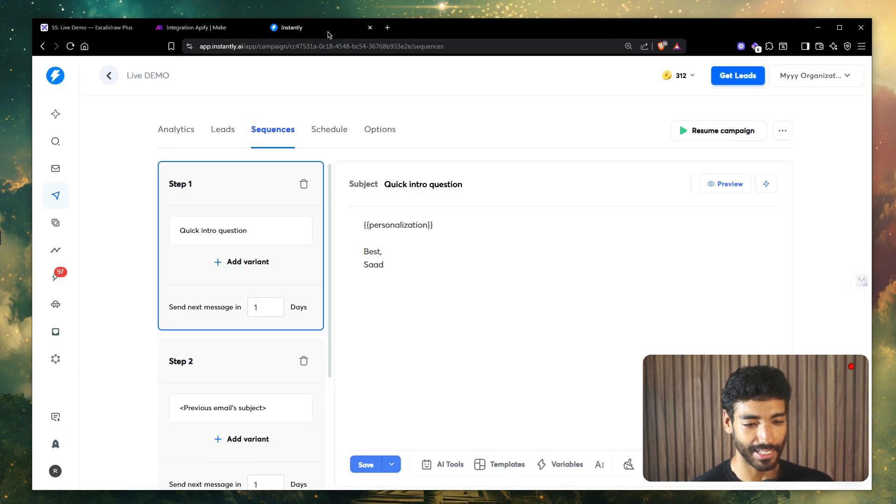
# - Review the leads list and preview the personalized email in the sequence
pyautogui.click(230, 134)
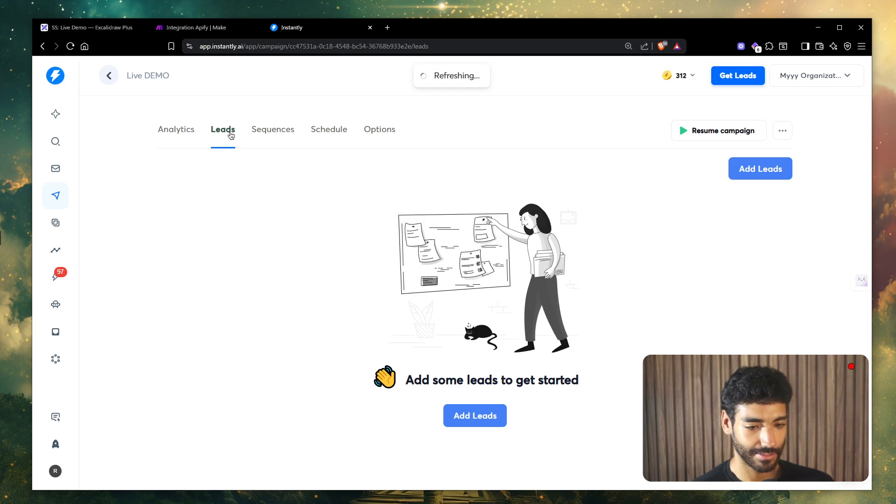
pyautogui.click(272, 130)
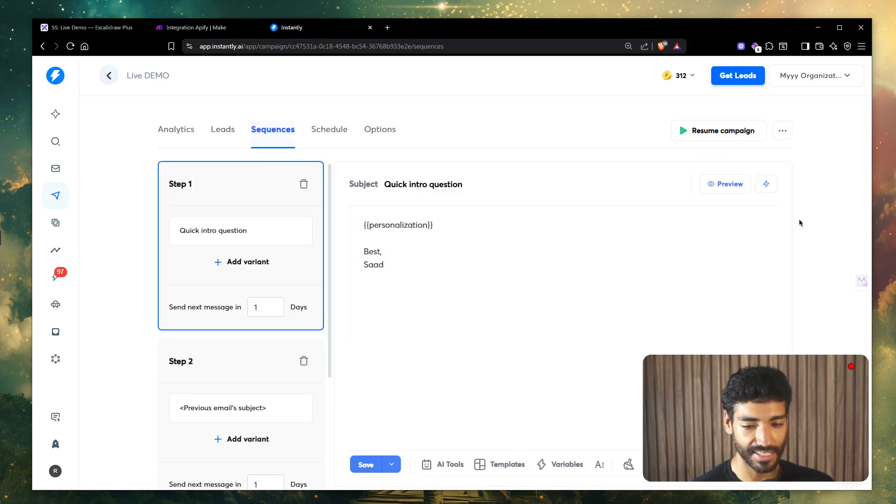
pyautogui.click(726, 186)
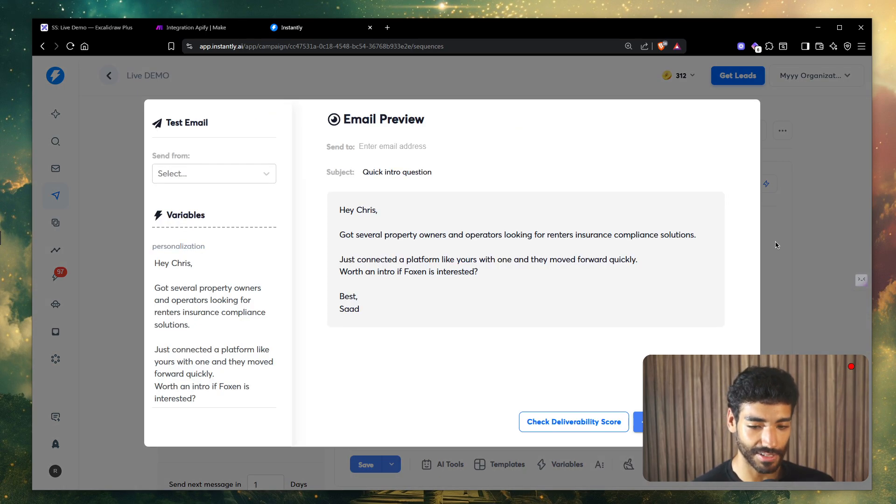
pyautogui.click(768, 230)
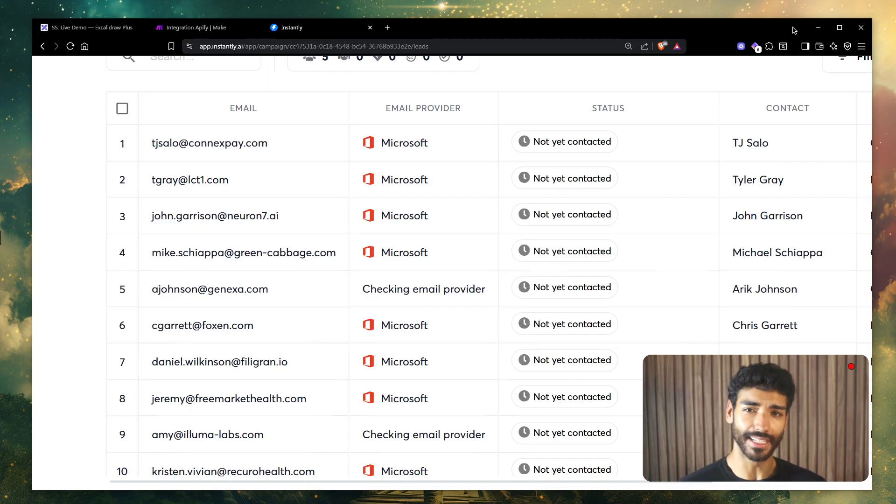
pyautogui.scroll(3, 646, 177)
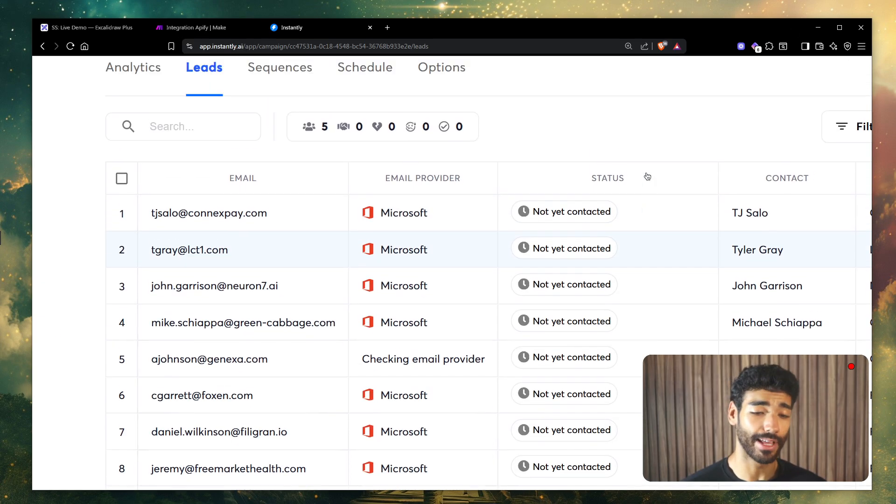
# - Launch the Live DEMO campaign with an adjusted daily limit and publish it
pyautogui.click(360, 103)
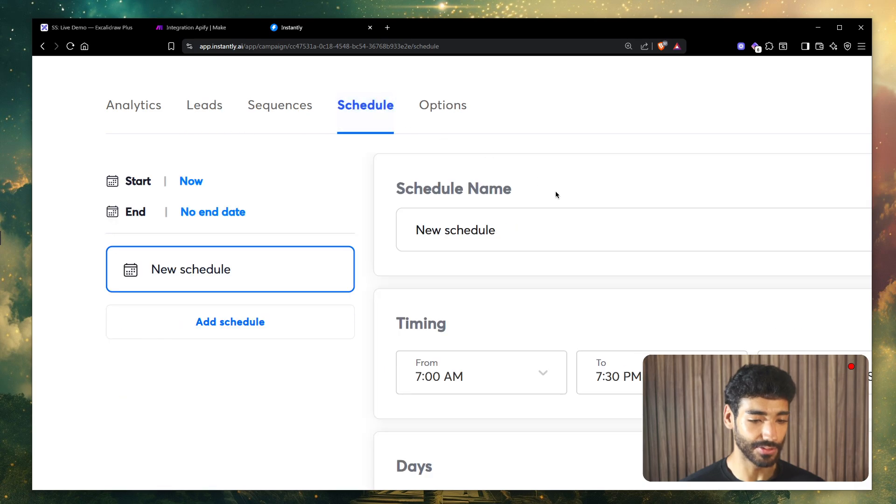
pyautogui.click(380, 130)
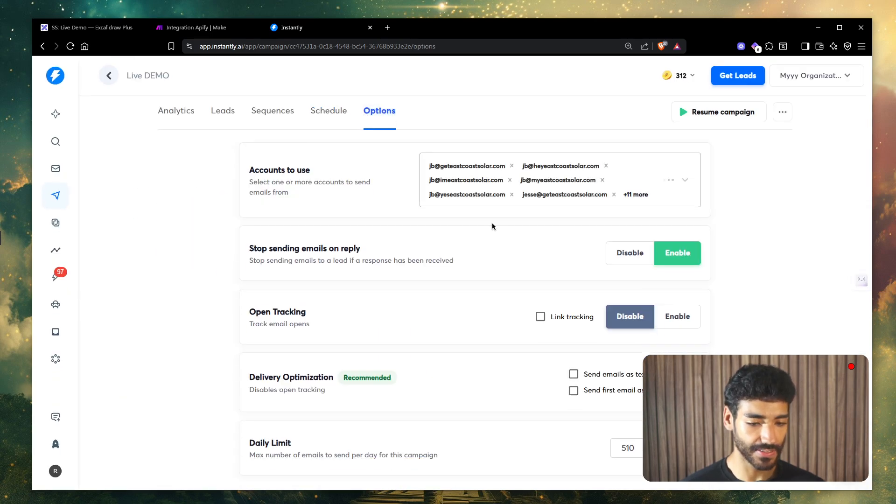
pyautogui.scroll(-3, 492, 233)
pyautogui.click(505, 474)
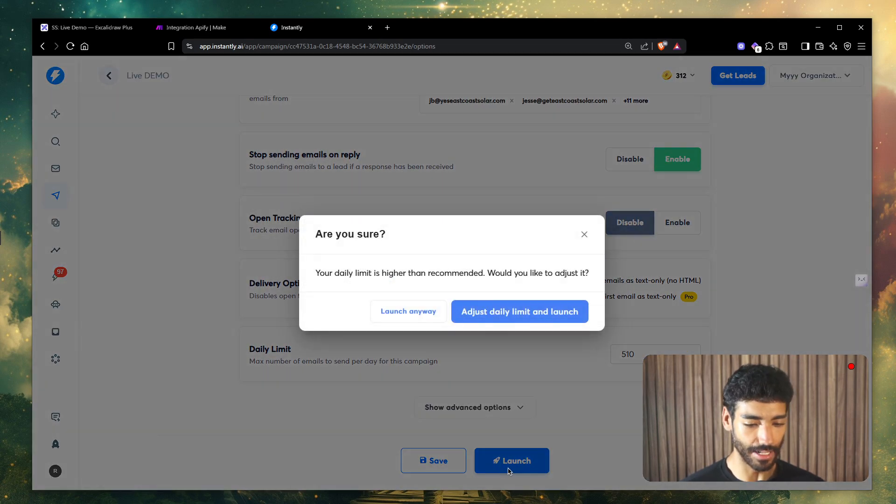
pyautogui.click(506, 313)
pyautogui.click(426, 301)
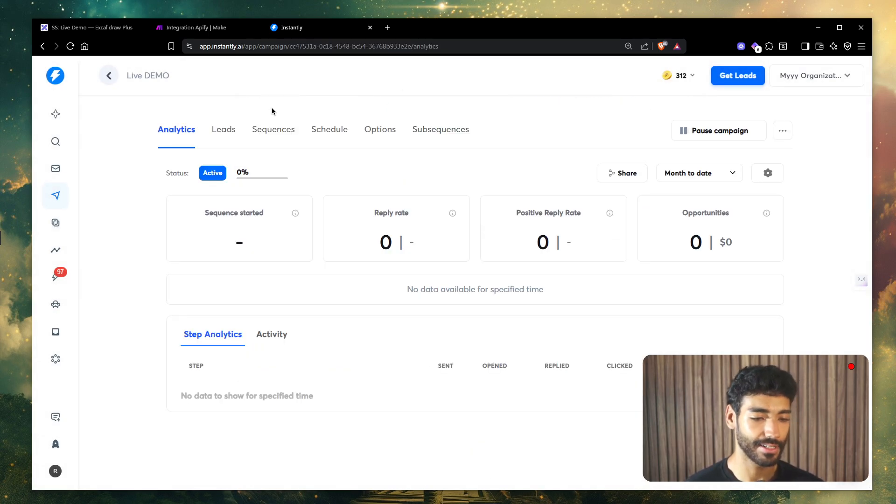
# - Read the ConnexPay lead's interested reply and select its connexpay.com domain
pyautogui.click(274, 127)
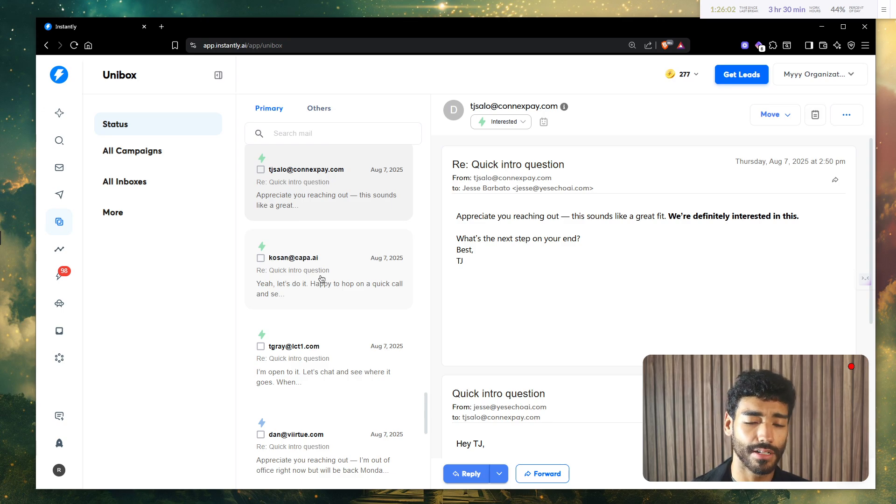
pyautogui.scroll(-3, 547, 235)
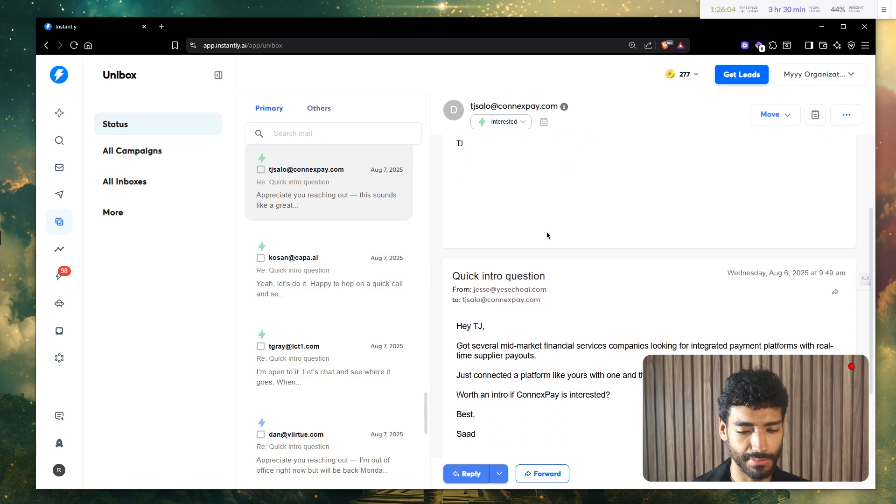
pyautogui.scroll(-1, 547, 234)
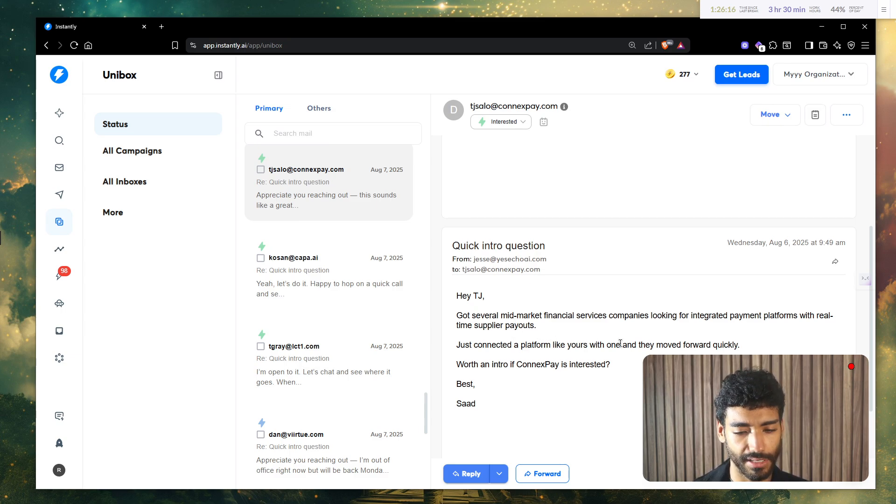
pyautogui.scroll(1, 647, 344)
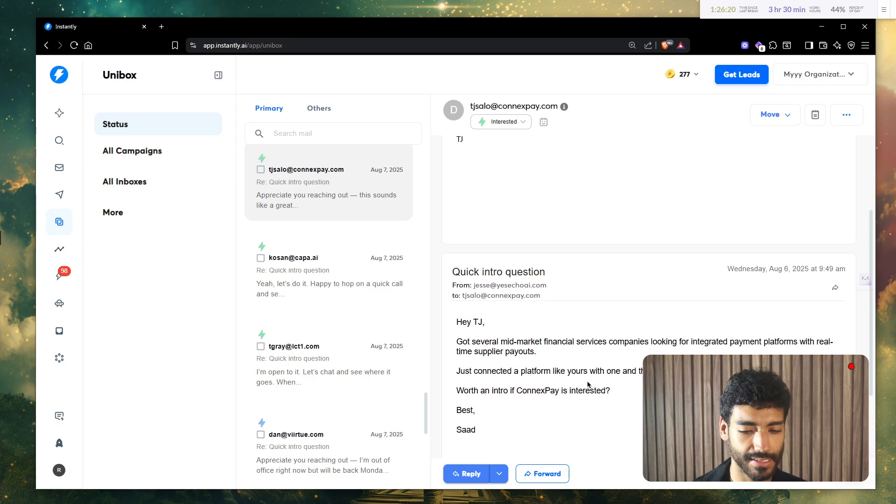
pyautogui.scroll(5, 587, 390)
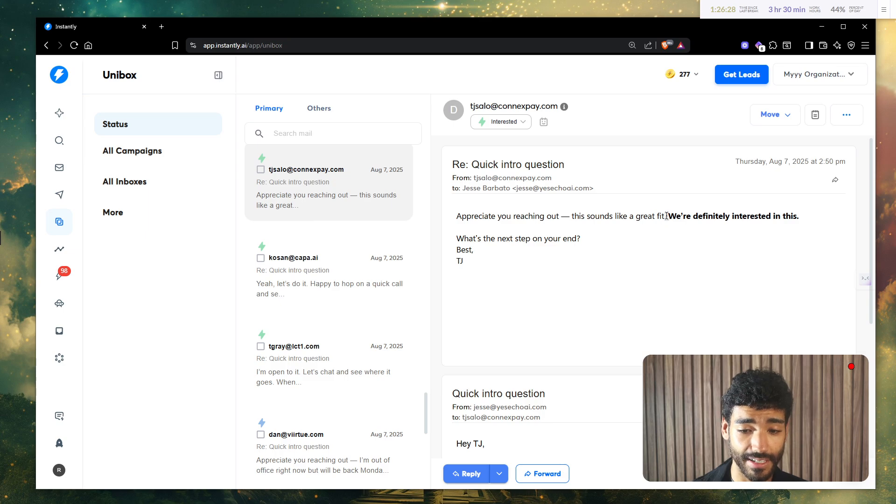
pyautogui.moveTo(666, 216); pyautogui.dragTo(690, 217)
pyautogui.click(689, 217)
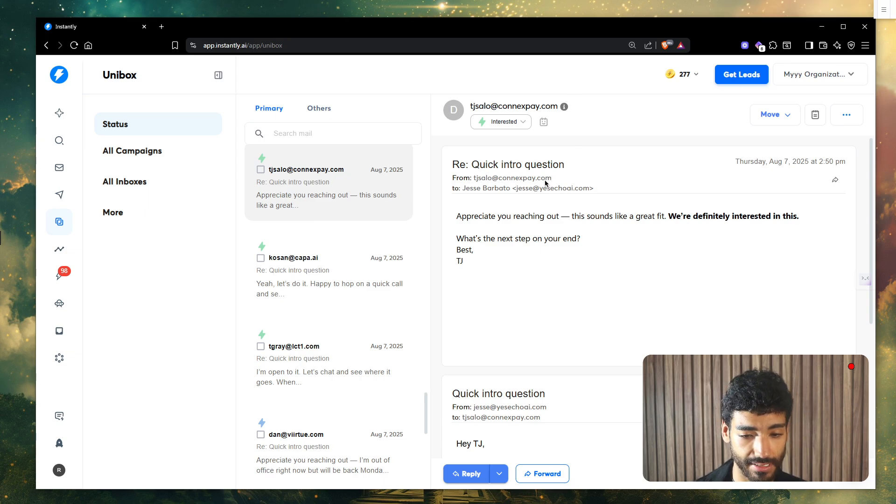
pyautogui.moveTo(552, 179); pyautogui.dragTo(498, 181)
# - Open connexpay.com in a new tab, browse its homepage, and return to the Unibox
pyautogui.hotkey('ctrl', 'c')
pyautogui.hotkey('ctrl', 't')
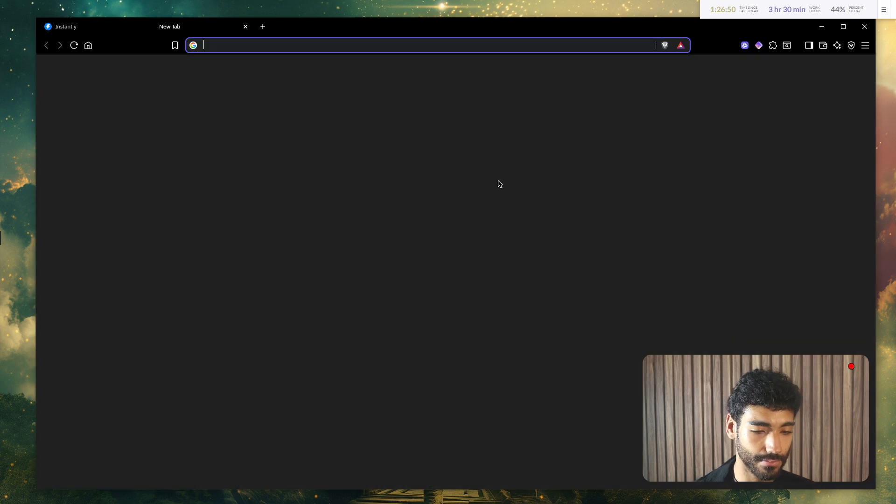
pyautogui.hotkey('ctrl', 'v')
pyautogui.press('Return')
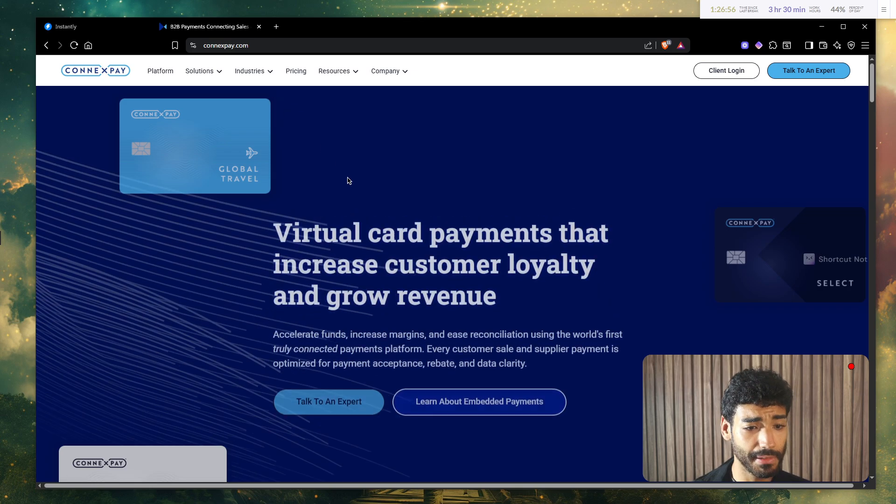
pyautogui.scroll(-2, 389, 227)
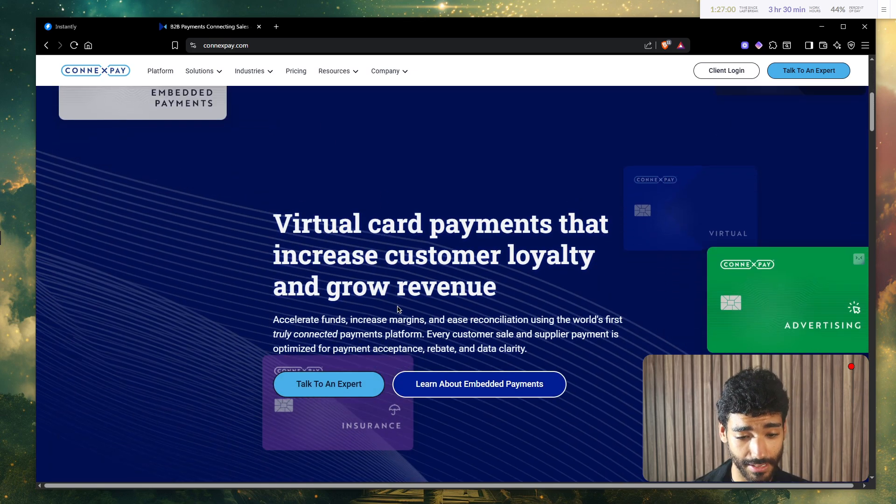
pyautogui.scroll(-2, 398, 309)
pyautogui.scroll(-1, 397, 308)
pyautogui.scroll(1, 396, 308)
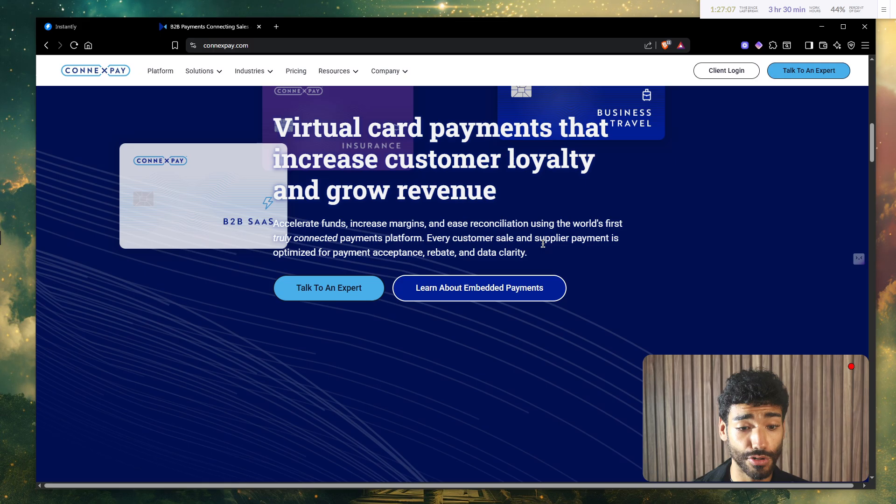
pyautogui.scroll(-10, 466, 237)
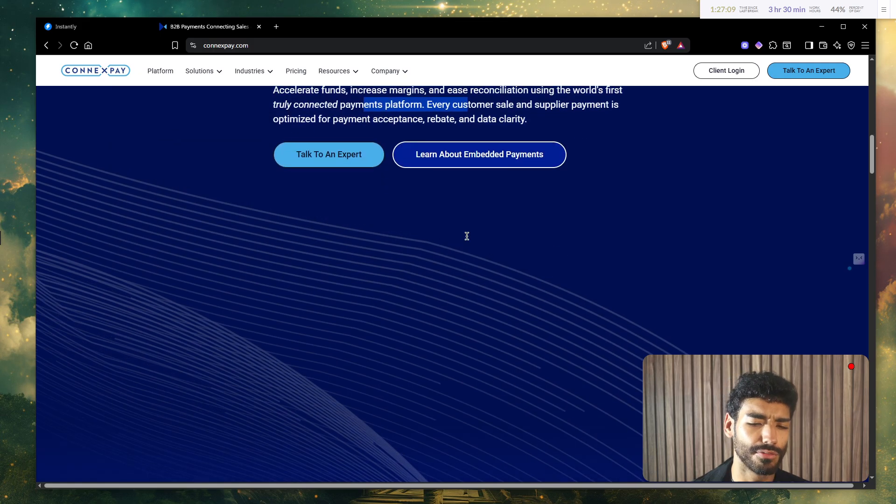
pyautogui.scroll(-7, 467, 239)
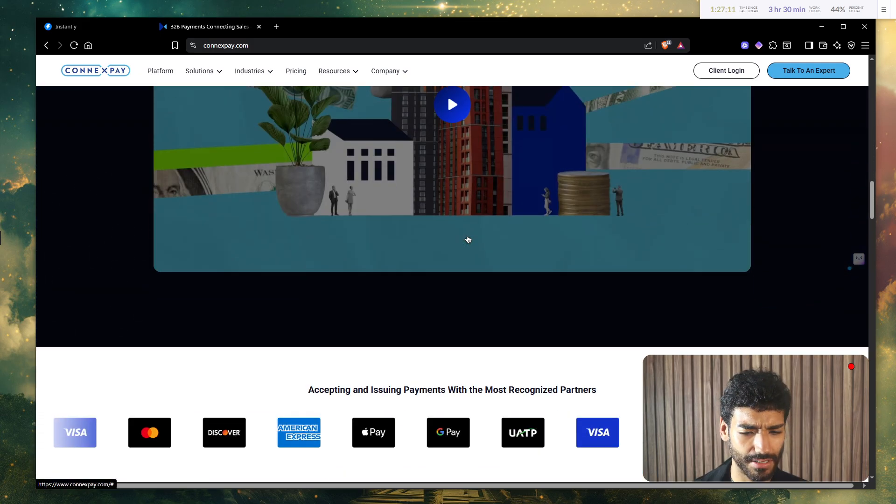
pyautogui.scroll(-8, 466, 239)
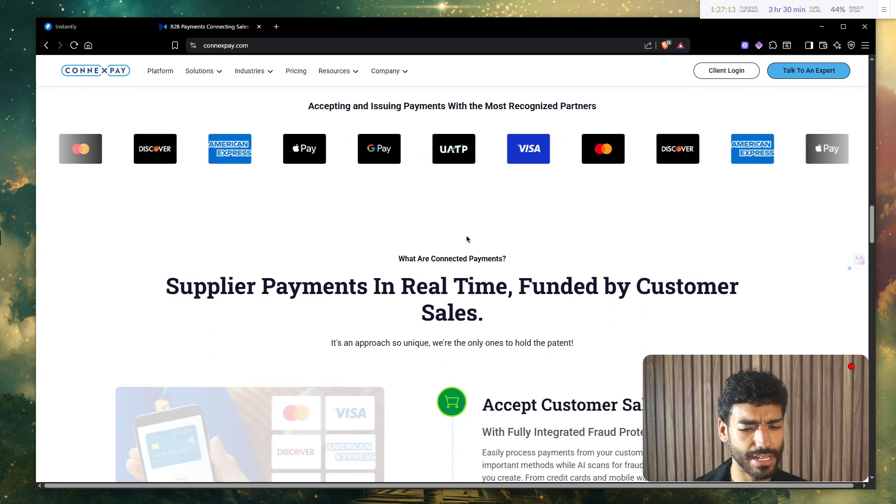
pyautogui.scroll(-9, 467, 239)
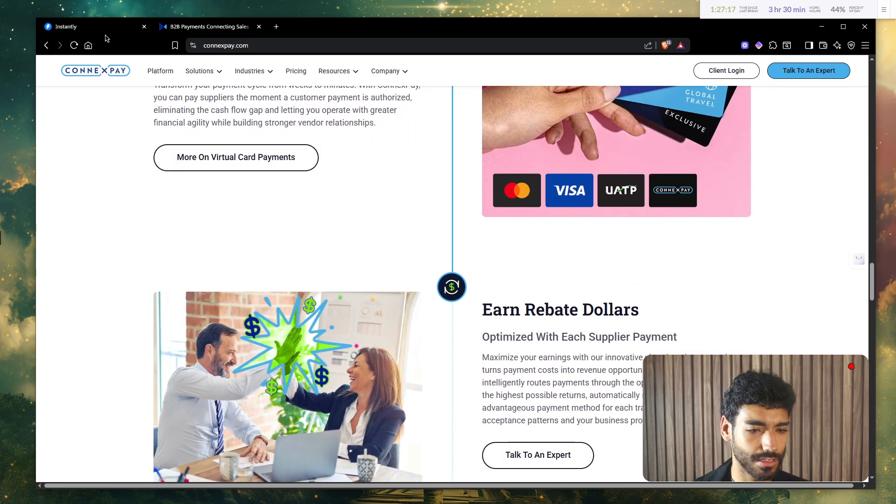
pyautogui.click(107, 31)
pyautogui.click(522, 180)
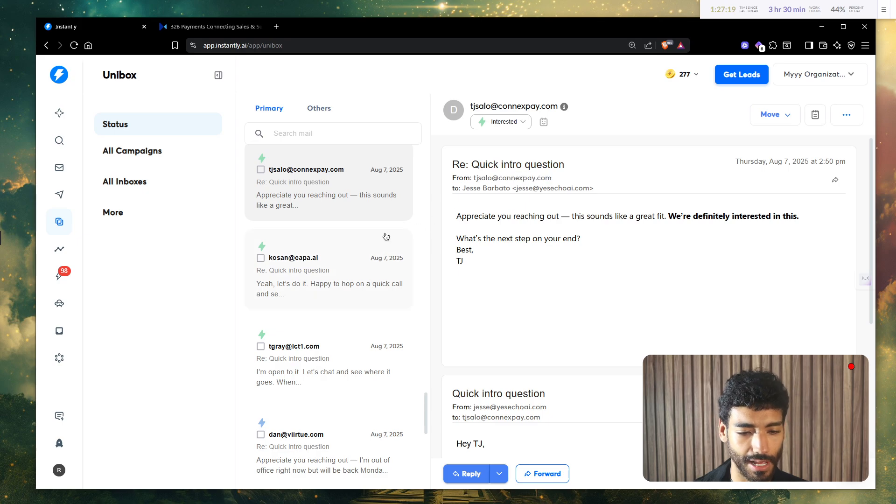
# - Read the Capa.ai lead's 'Yeah, let's do it.' reply, then open the Lender Compliance Technologies thread
pyautogui.click(328, 260)
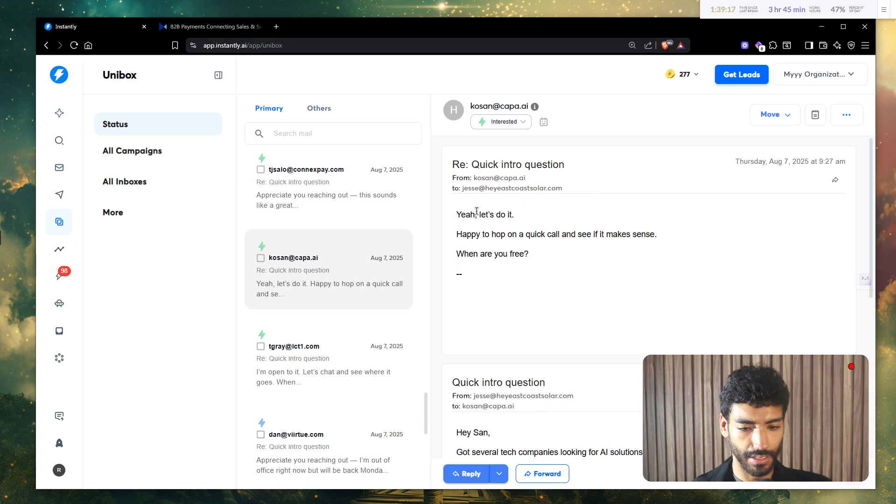
pyautogui.moveTo(455, 214); pyautogui.dragTo(564, 218)
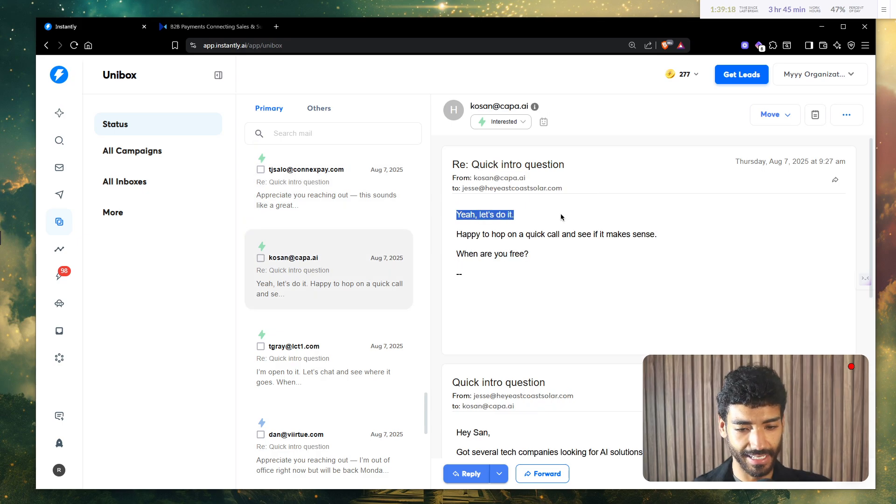
pyautogui.click(530, 232)
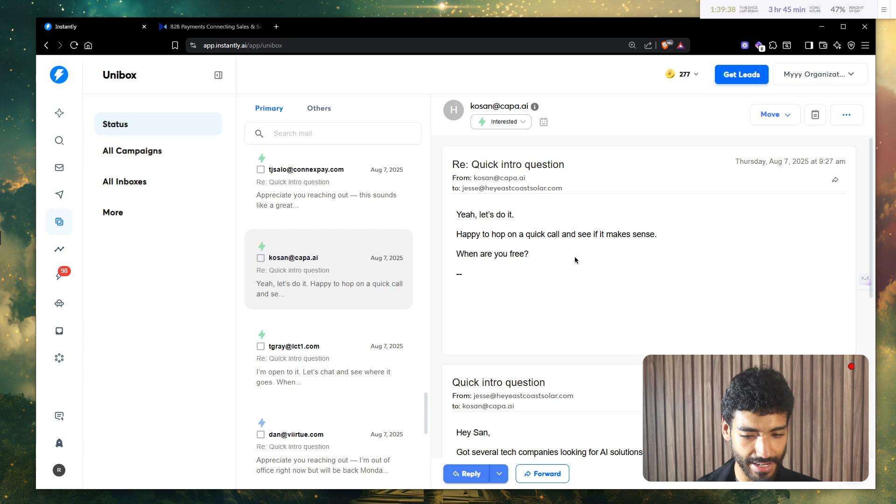
pyautogui.scroll(-1, 577, 258)
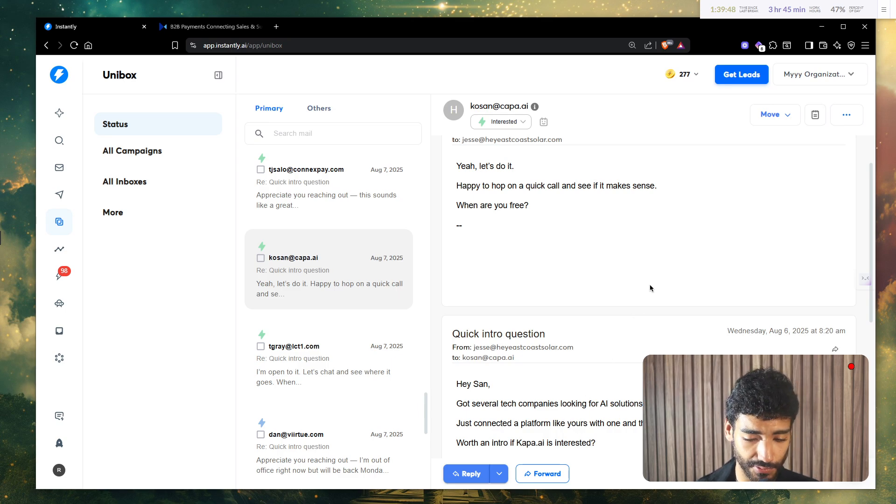
pyautogui.scroll(1, 649, 287)
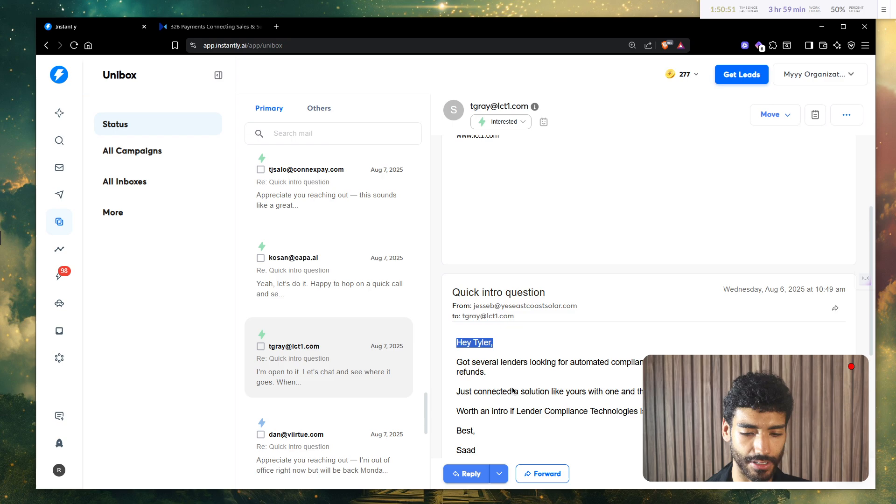
pyautogui.click(491, 364)
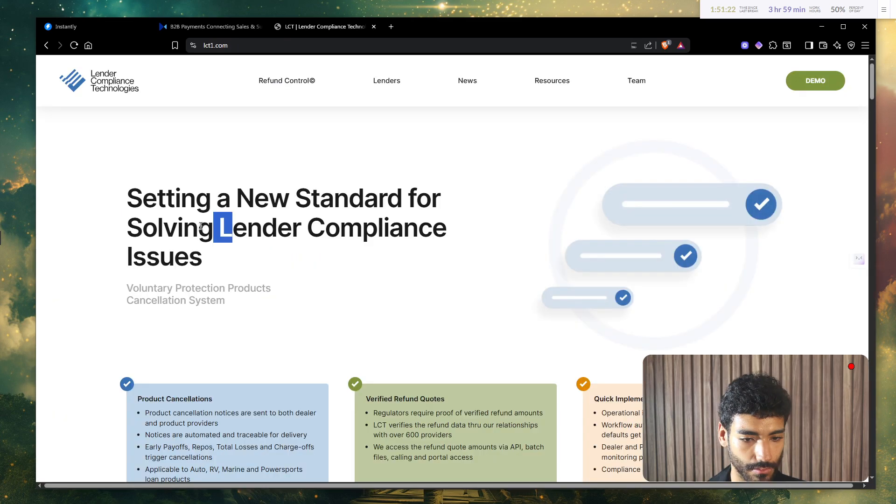
# - Read the lct1.com headline, then scroll down to the Refund Control section
pyautogui.moveTo(223, 225); pyautogui.dragTo(188, 222)
pyautogui.click(188, 222)
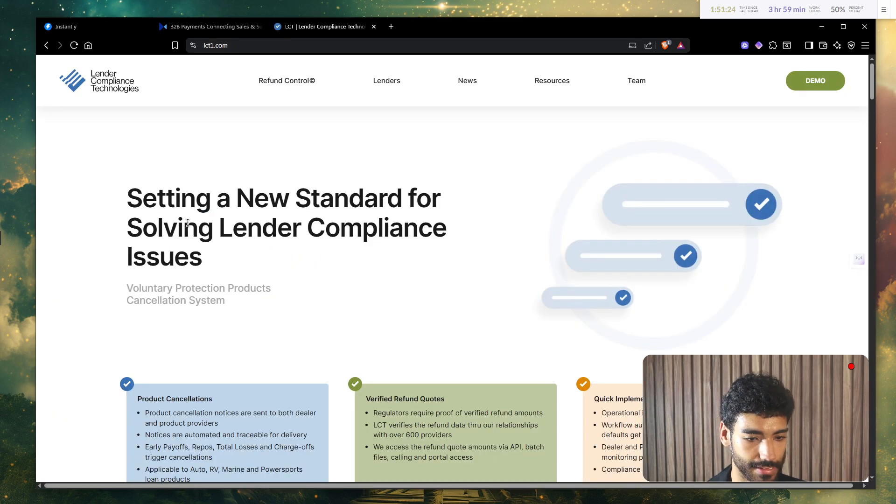
pyautogui.scroll(-4, 188, 222)
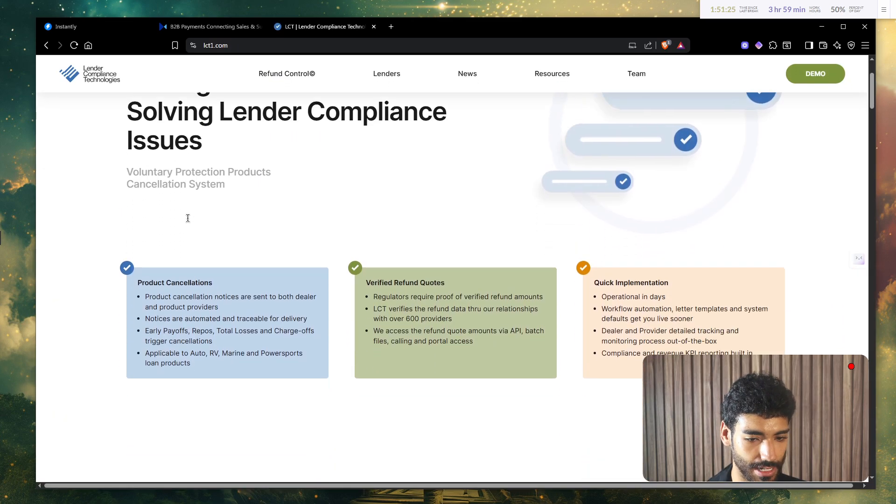
pyautogui.scroll(-6, 244, 235)
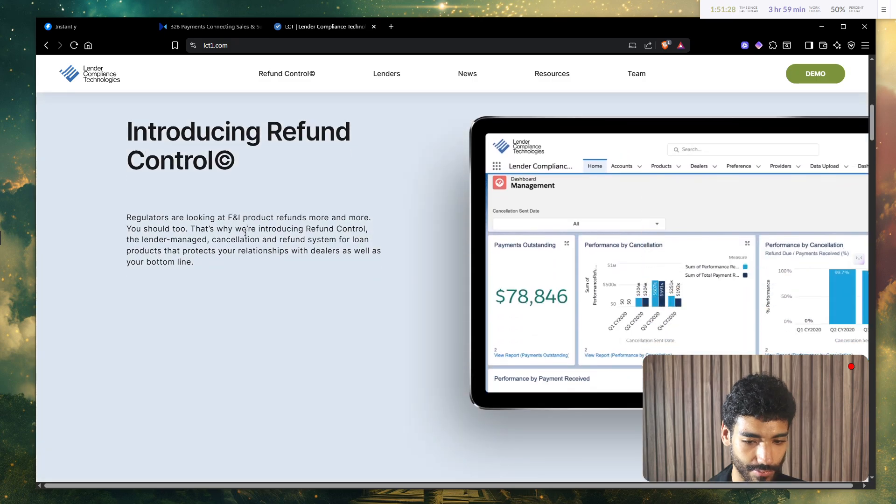
pyautogui.scroll(-8, 245, 235)
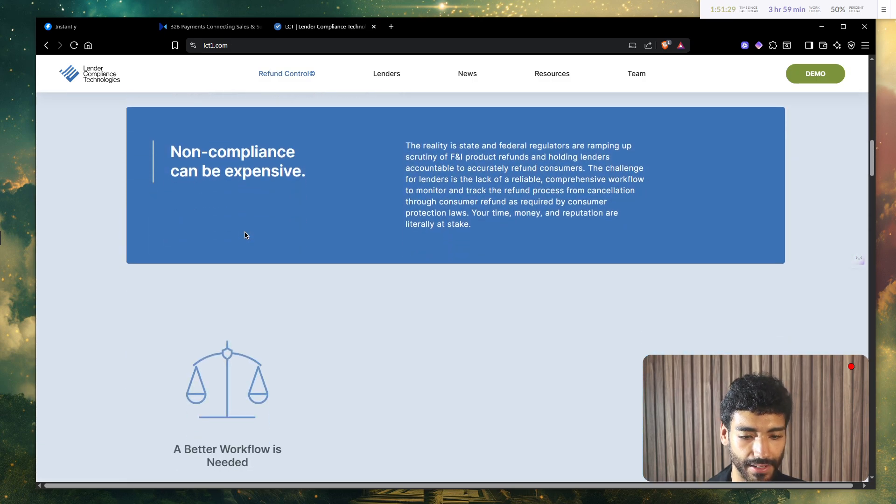
pyautogui.scroll(-1, 245, 235)
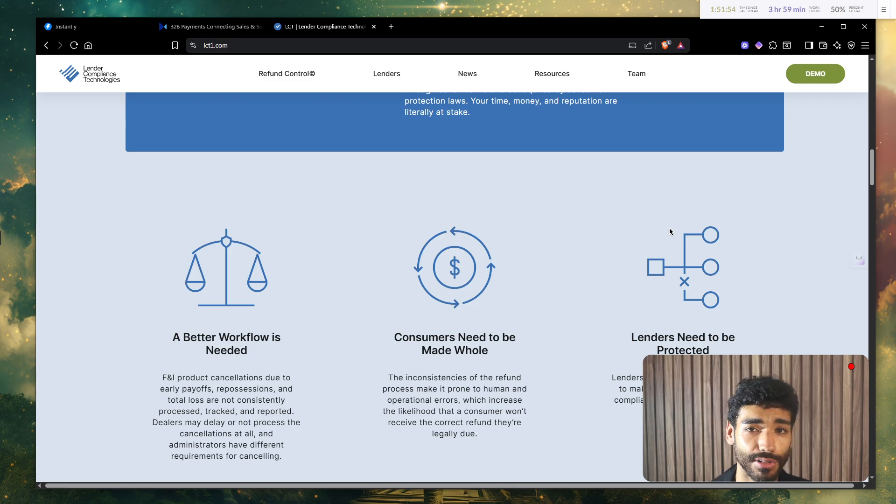
pyautogui.scroll(7, 670, 228)
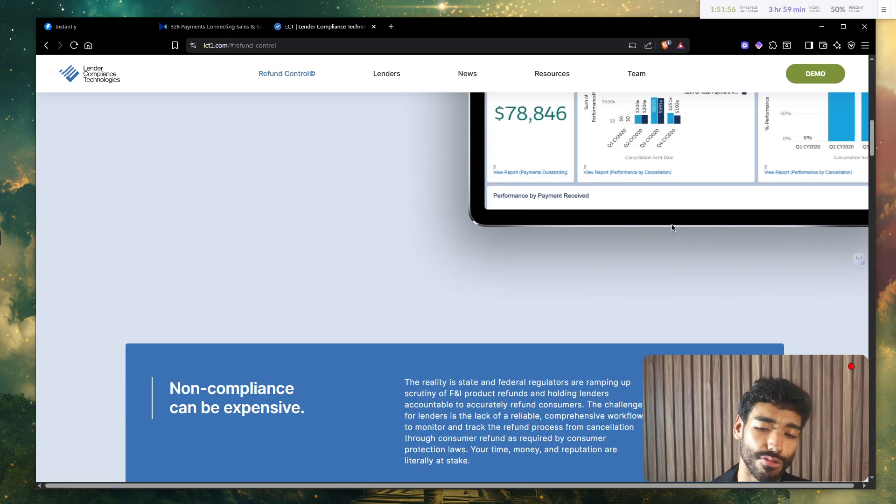